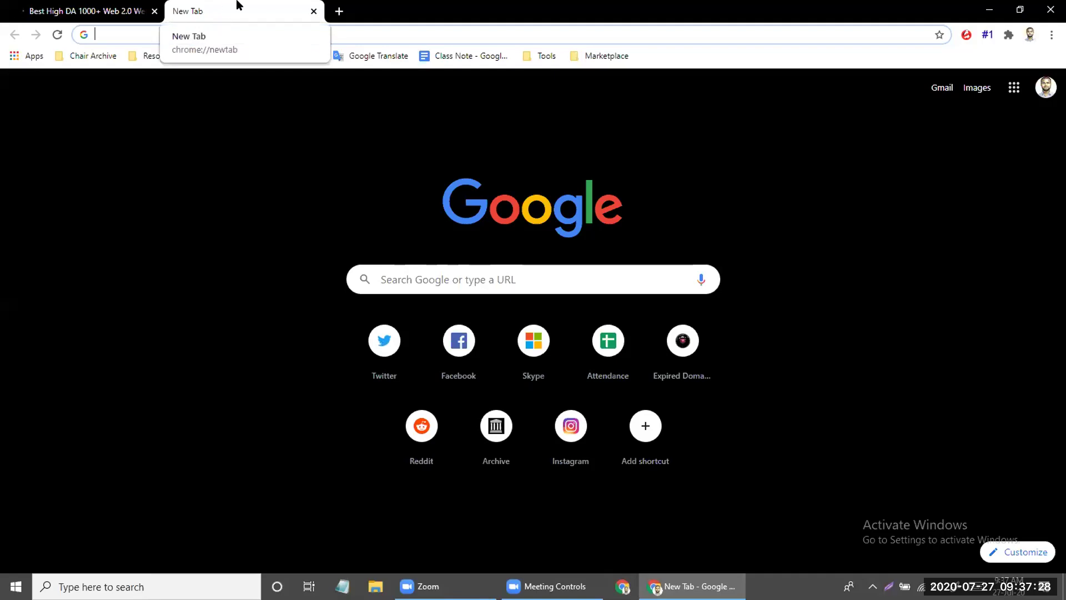
Step: Open the Attendance Of Batch-4 spreadsheet from the Google apps menu
click(1014, 88)
click(662, 214)
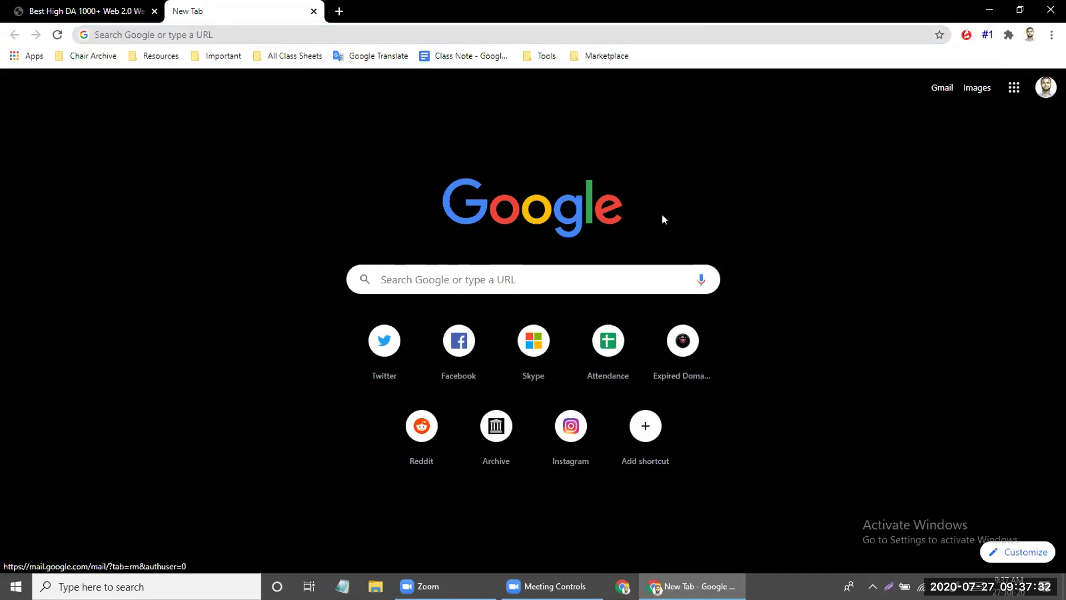
click(608, 340)
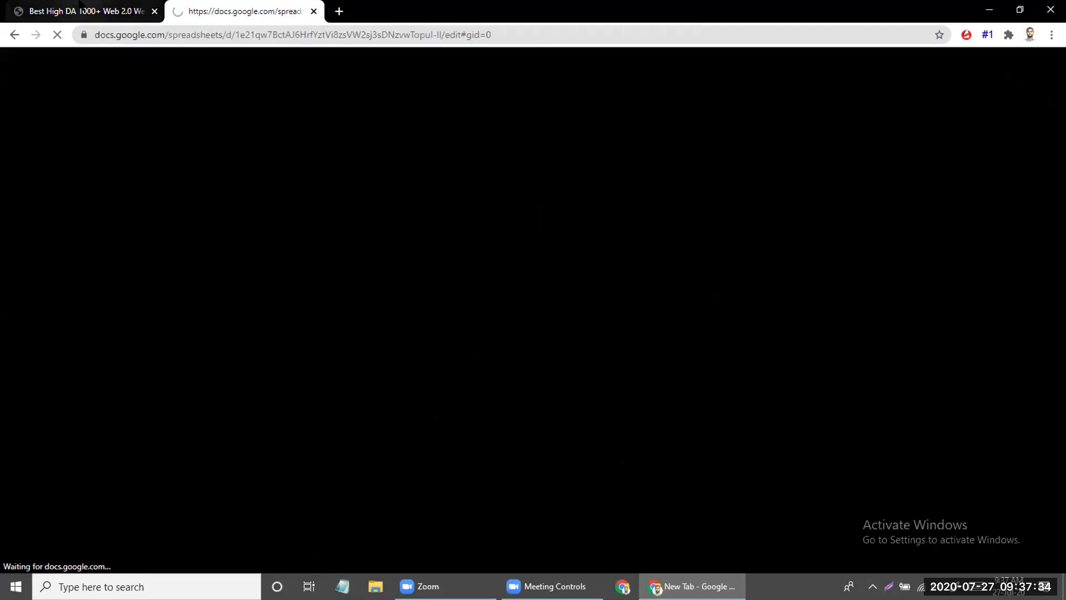
Step: Skim the web 2.0 sites article, then return to the spreadsheet's Sheet1
click(84, 10)
scroll(422, 253, down, 1)
scroll(423, 253, down, 20)
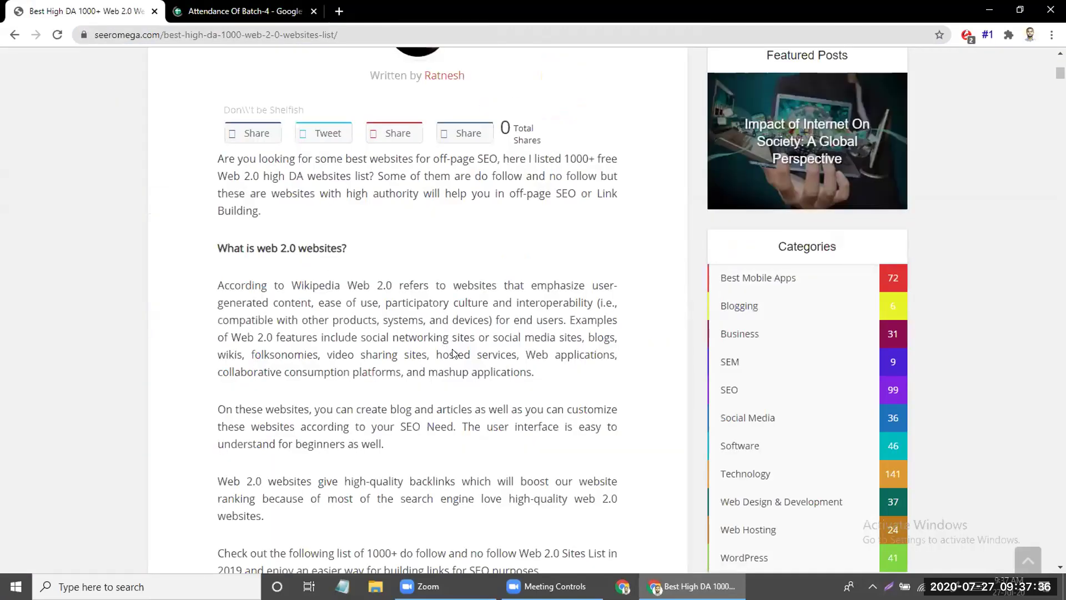
scroll(465, 349, down, 15)
click(230, 3)
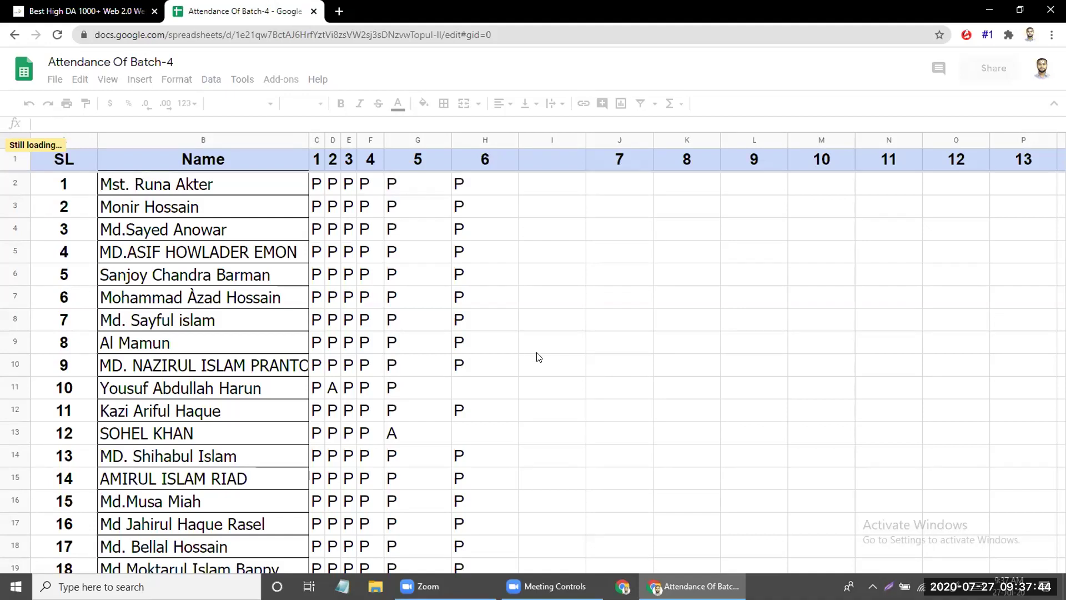
scroll(356, 430, down, 4)
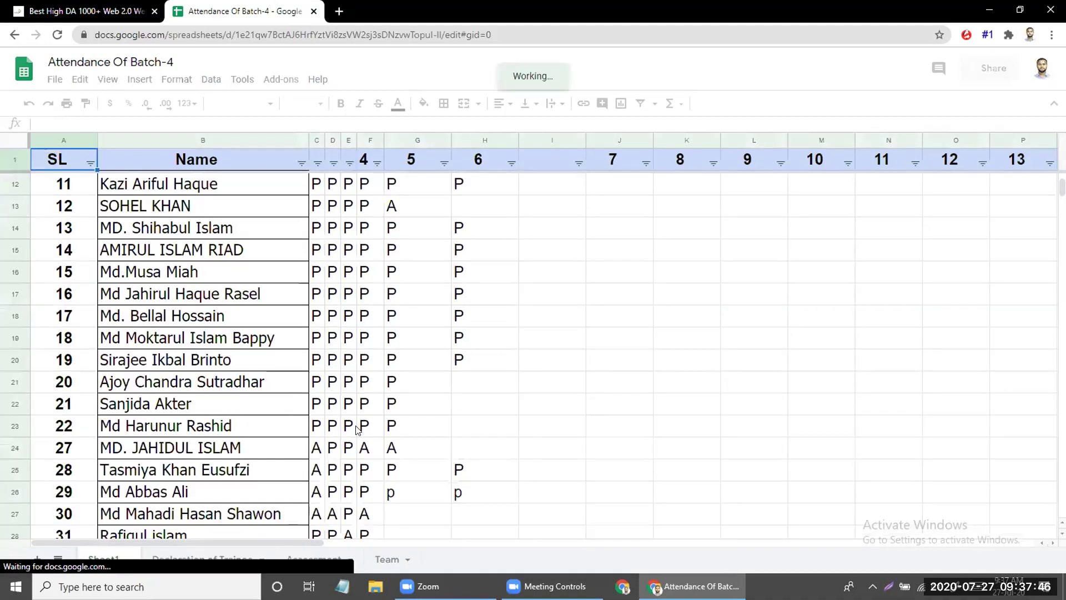
scroll(303, 558, down, 3)
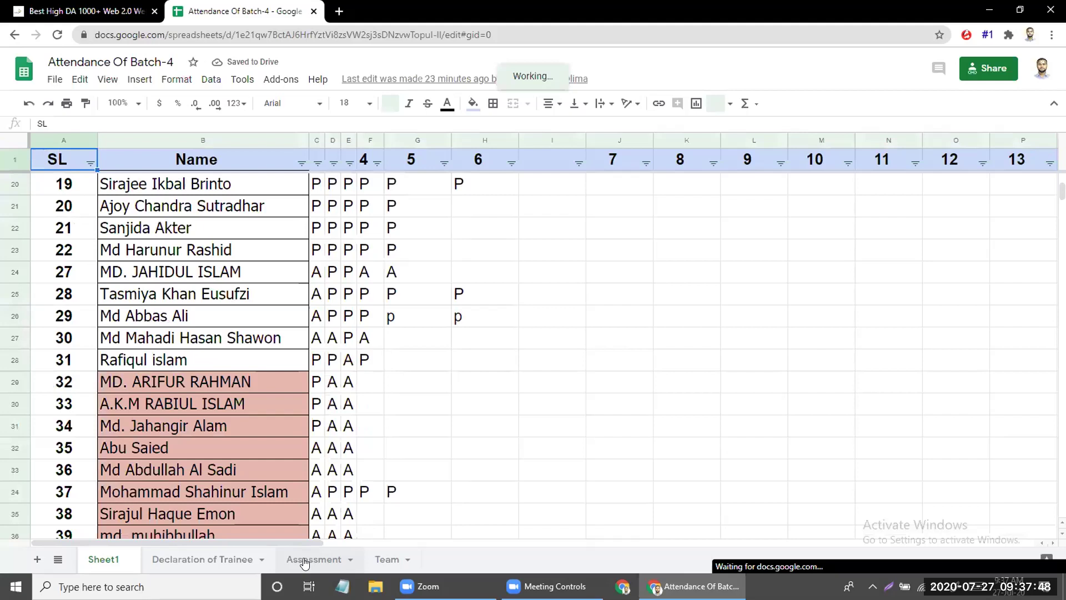
Step: Switch to the Team sheet and select the five Tongi location cells C2:C6
click(388, 560)
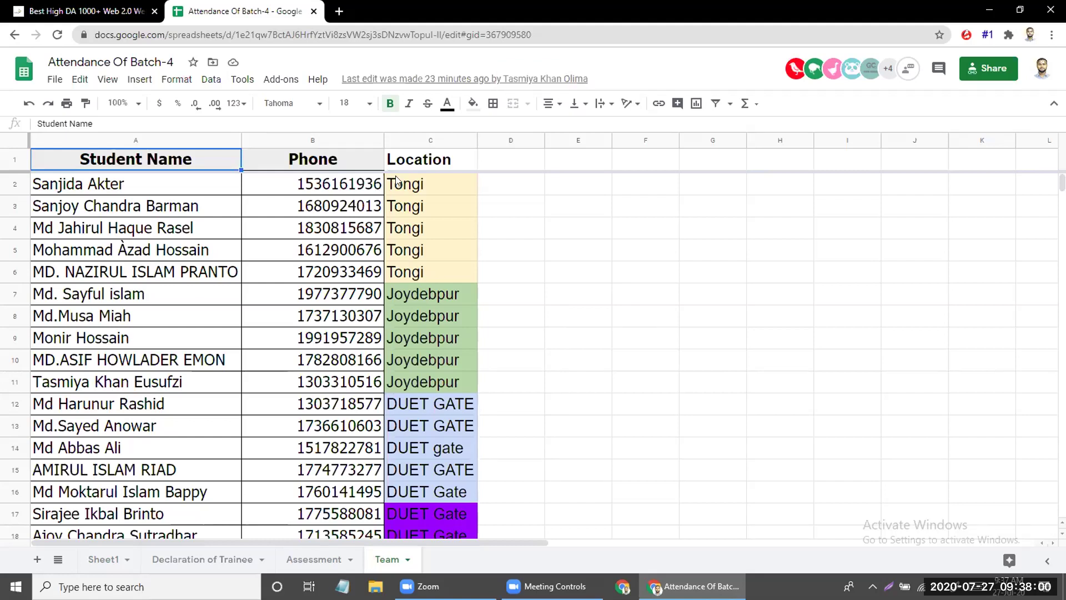
click(429, 189)
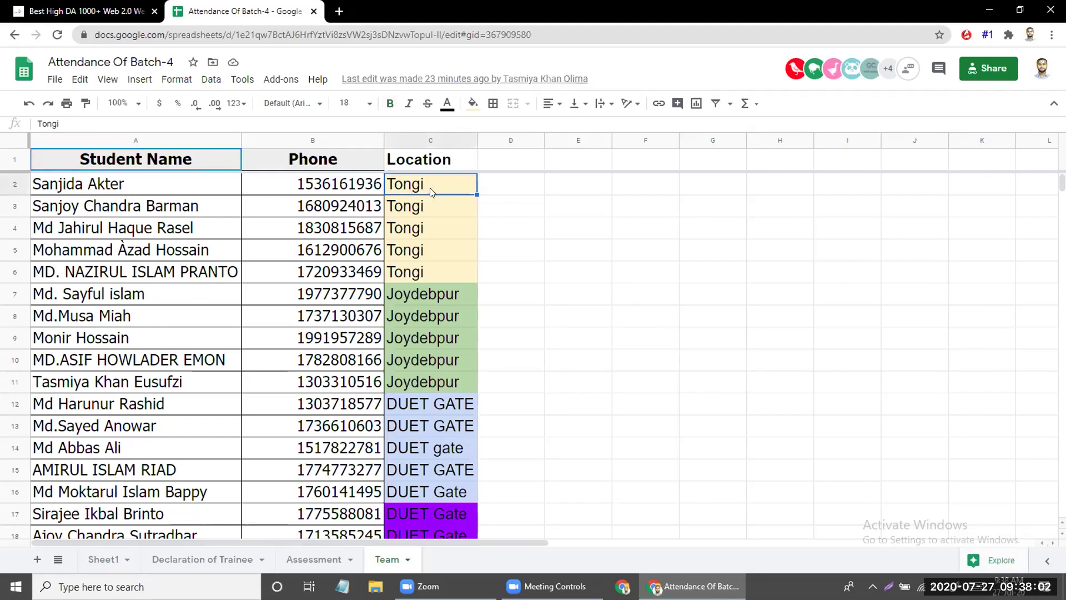
shift+click(439, 267)
click(567, 248)
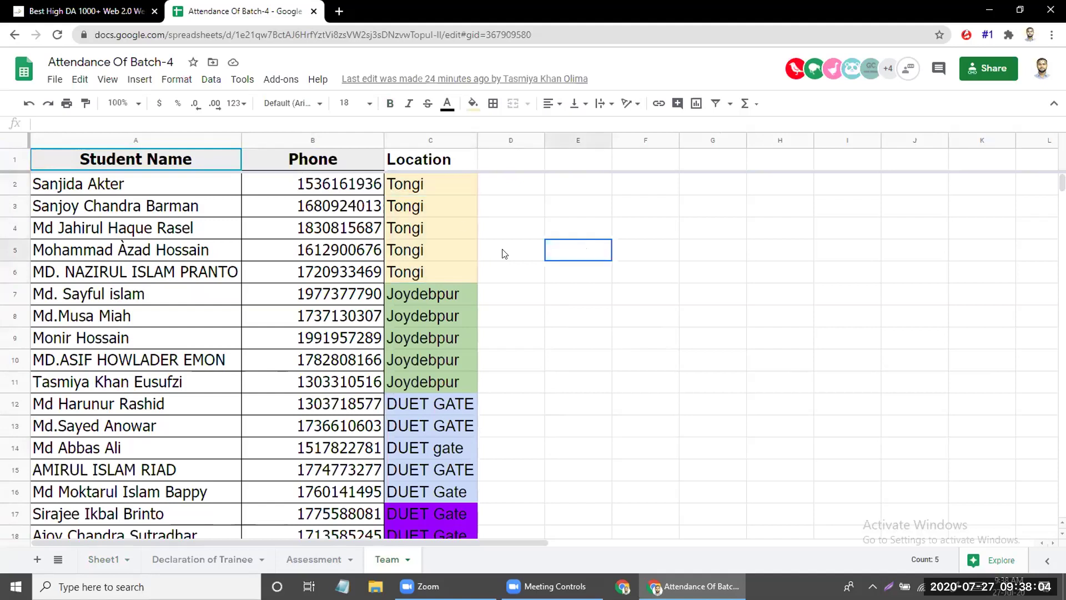
drag(428, 281, 428, 186)
click(451, 219)
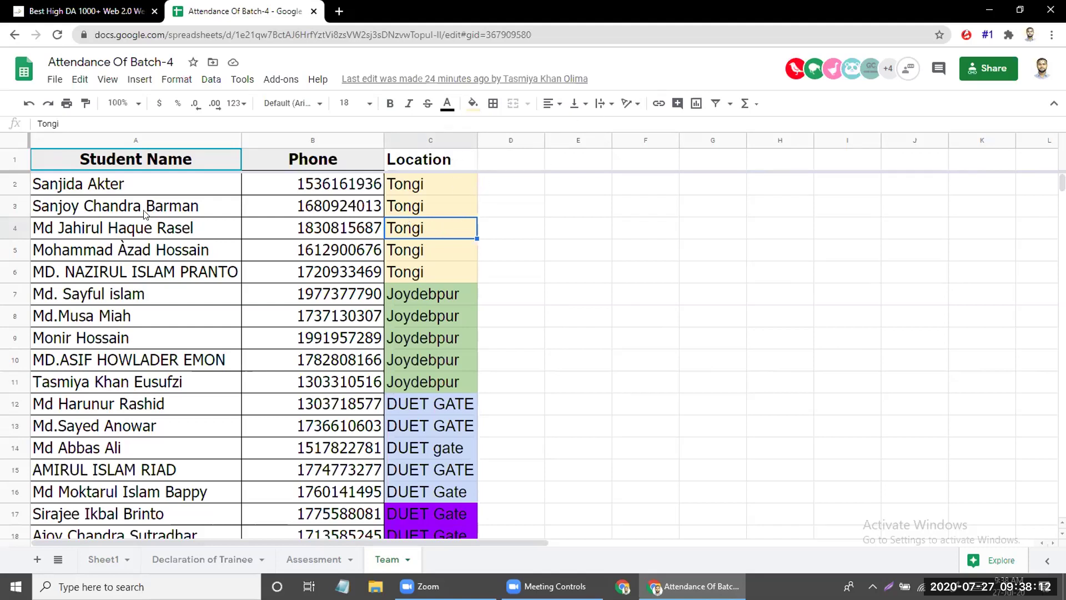
click(60, 190)
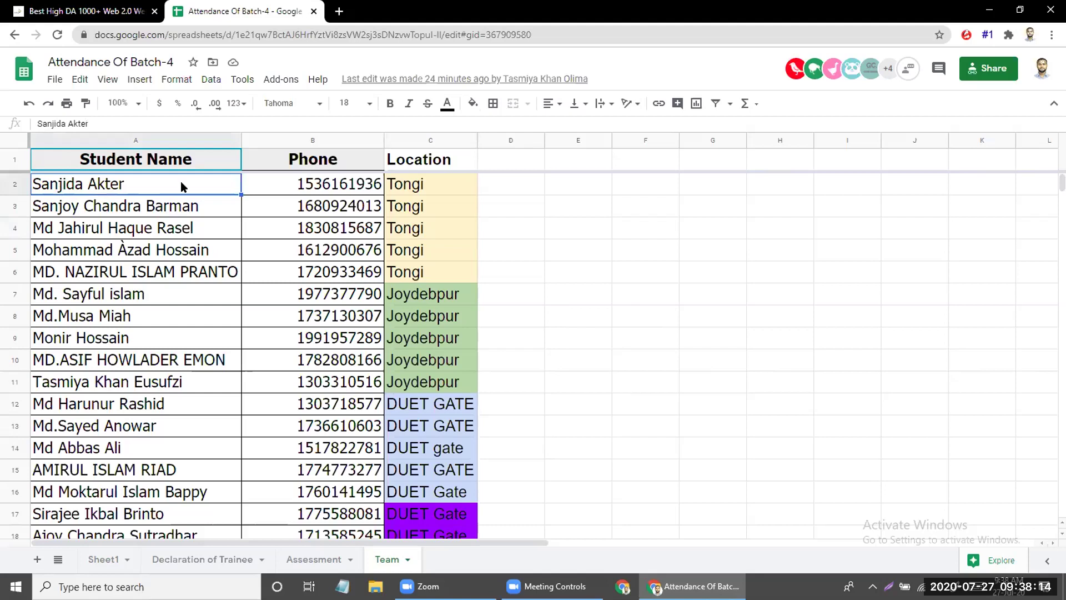
click(408, 187)
click(183, 191)
click(389, 187)
click(83, 301)
click(441, 303)
Step: Check the DUET GATE location cells C12 and C17 against their names
scroll(444, 309, down, 2)
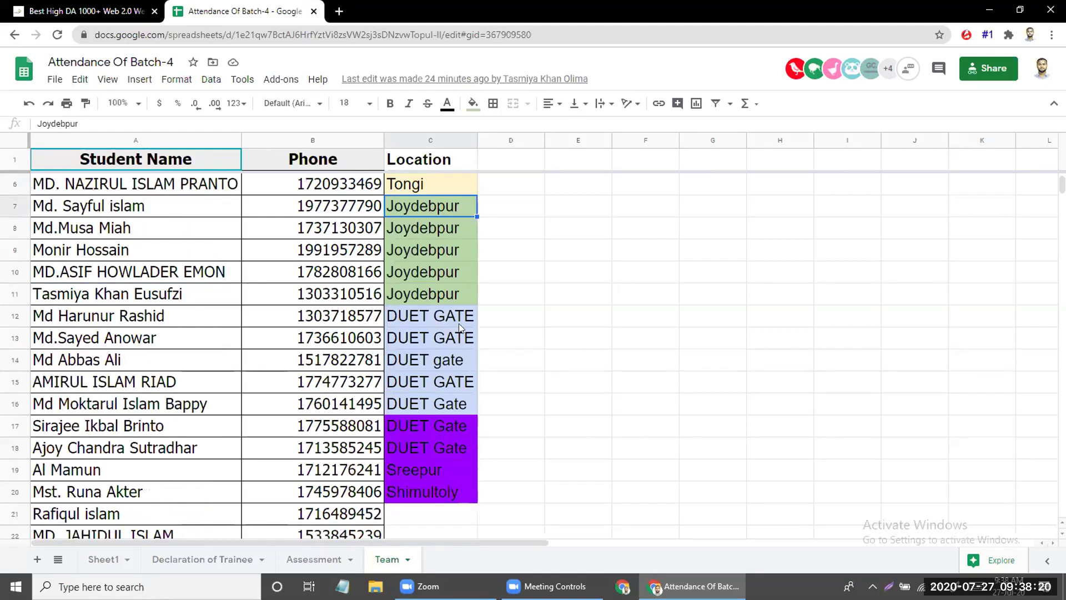
click(390, 322)
click(227, 320)
click(450, 321)
scroll(472, 337, down, 2)
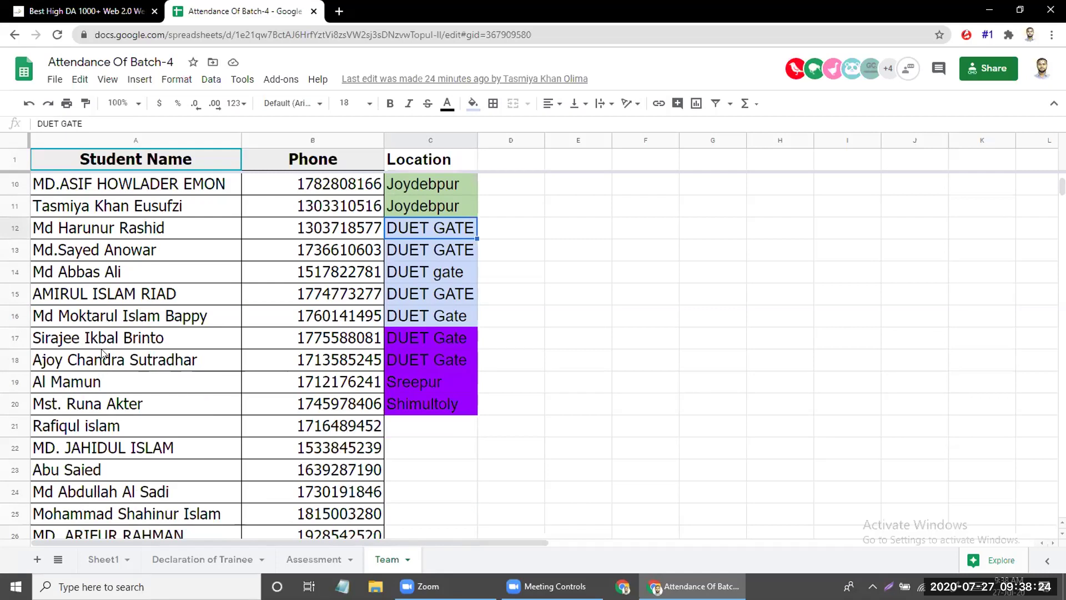
click(454, 339)
click(133, 339)
click(420, 337)
Step: Select the location column range and find the empty cell C21
scroll(410, 245, up, 4)
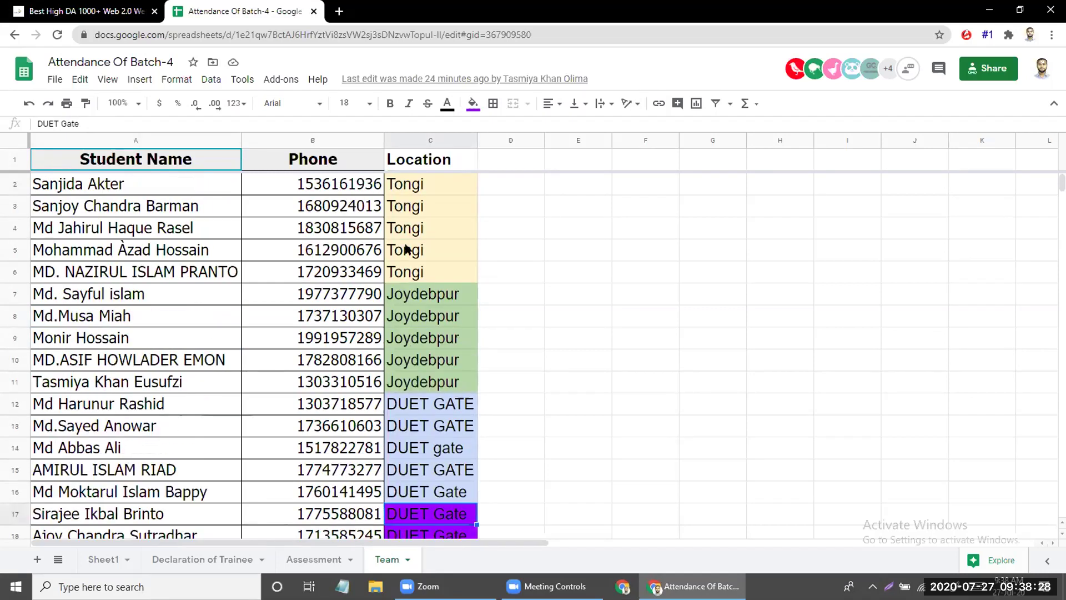
scroll(409, 245, down, 4)
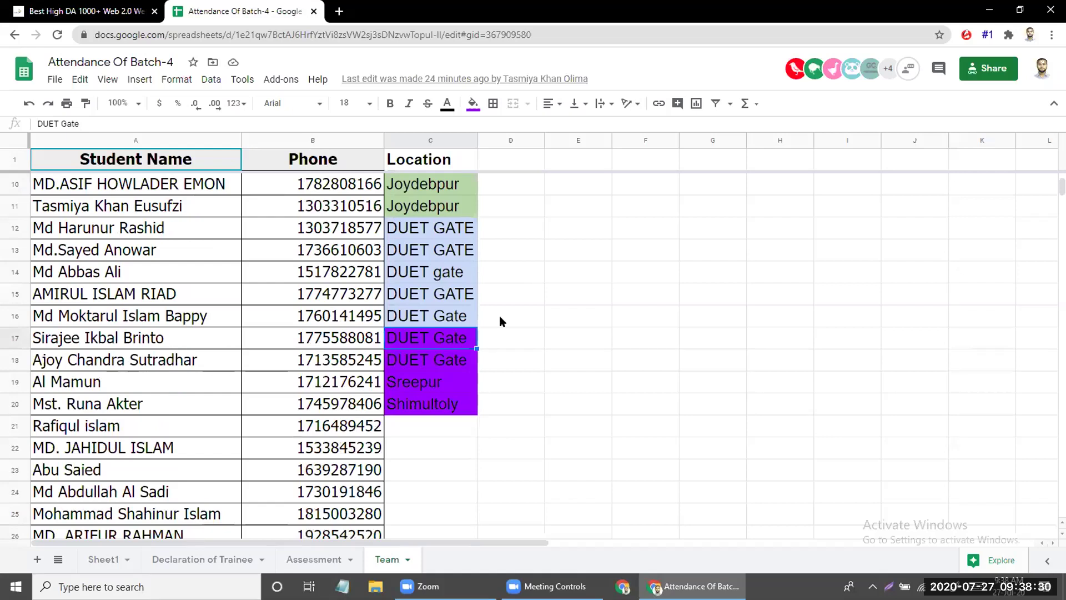
scroll(472, 255, up, 2)
scroll(423, 183, up, 1)
drag(423, 183, 444, 411)
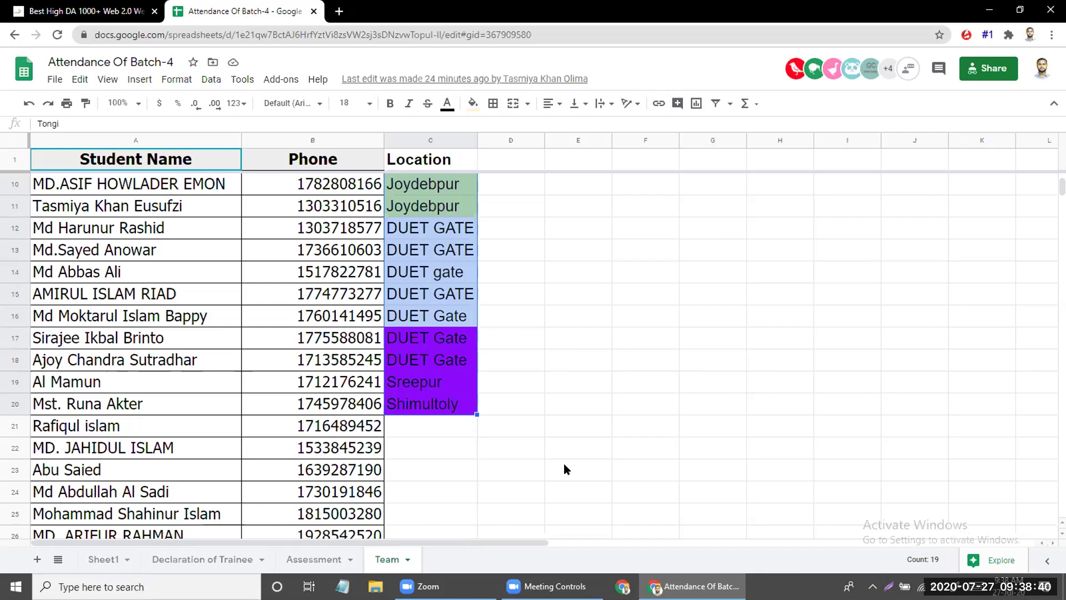
scroll(239, 434, down, 1)
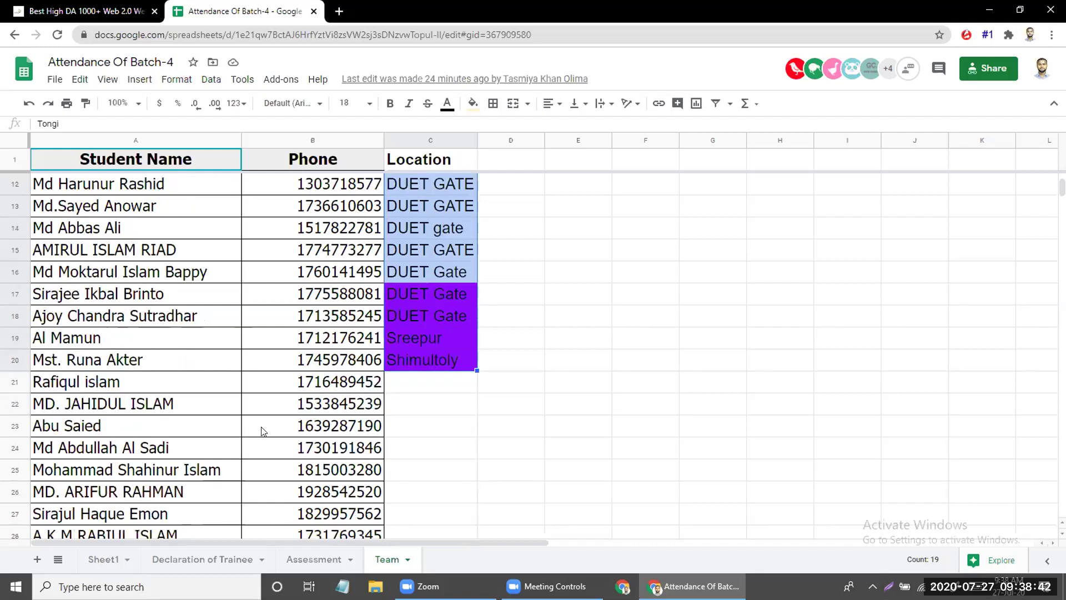
click(417, 389)
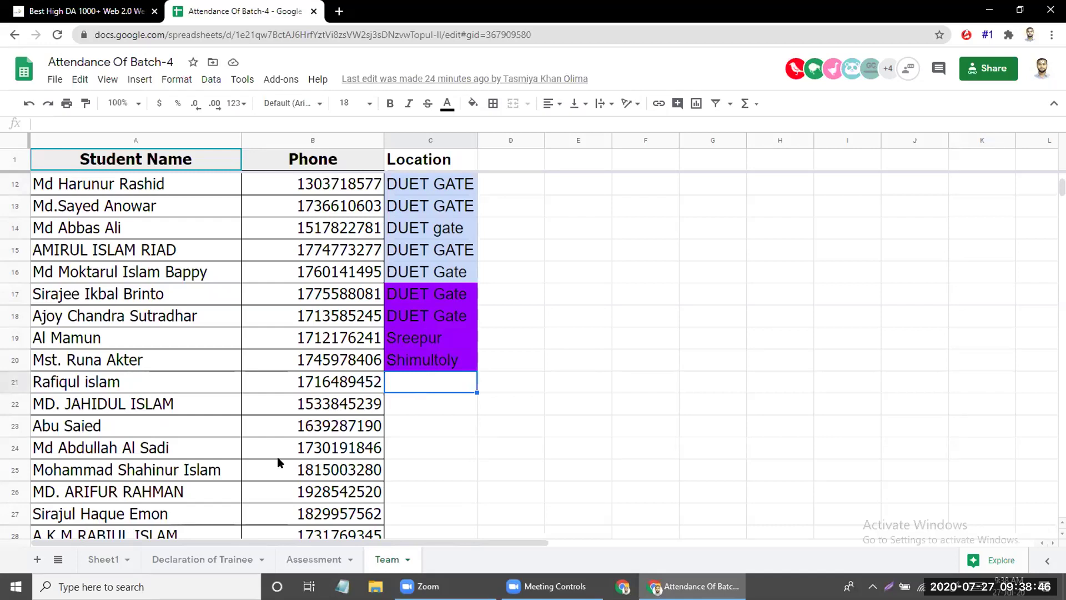
scroll(280, 463, down, 5)
scroll(305, 443, up, 3)
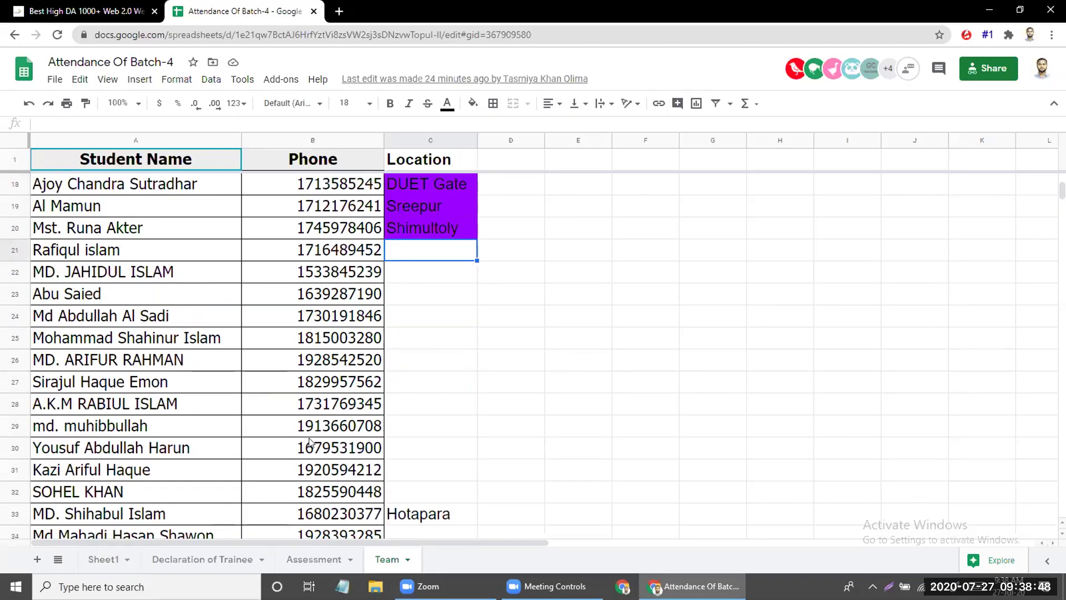
Step: Search the sheet for 'ari' with Ctrl+F
key(ctrl+f)
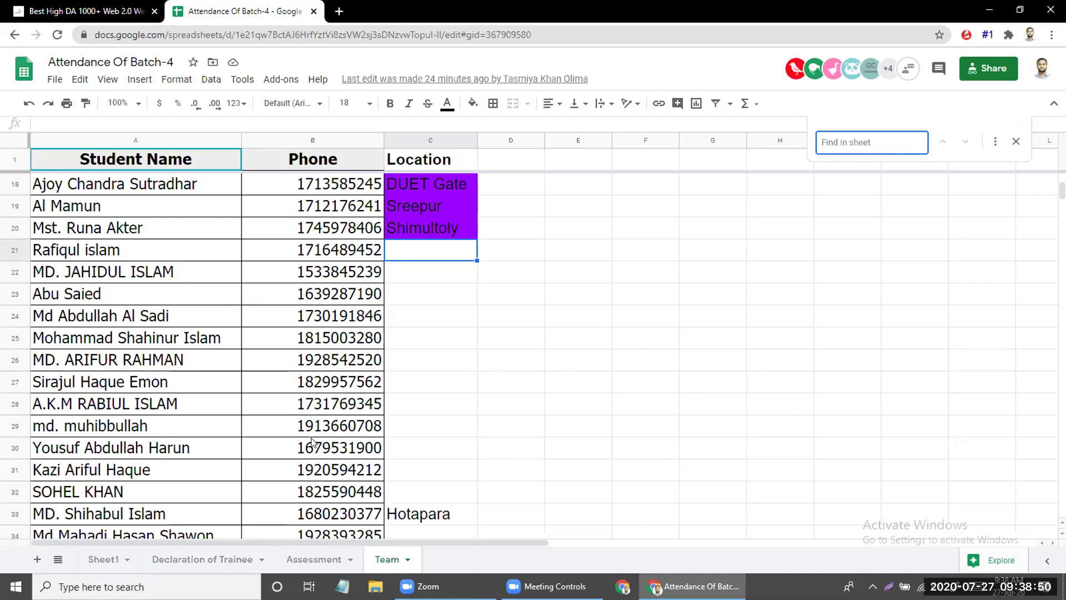
text(ab)
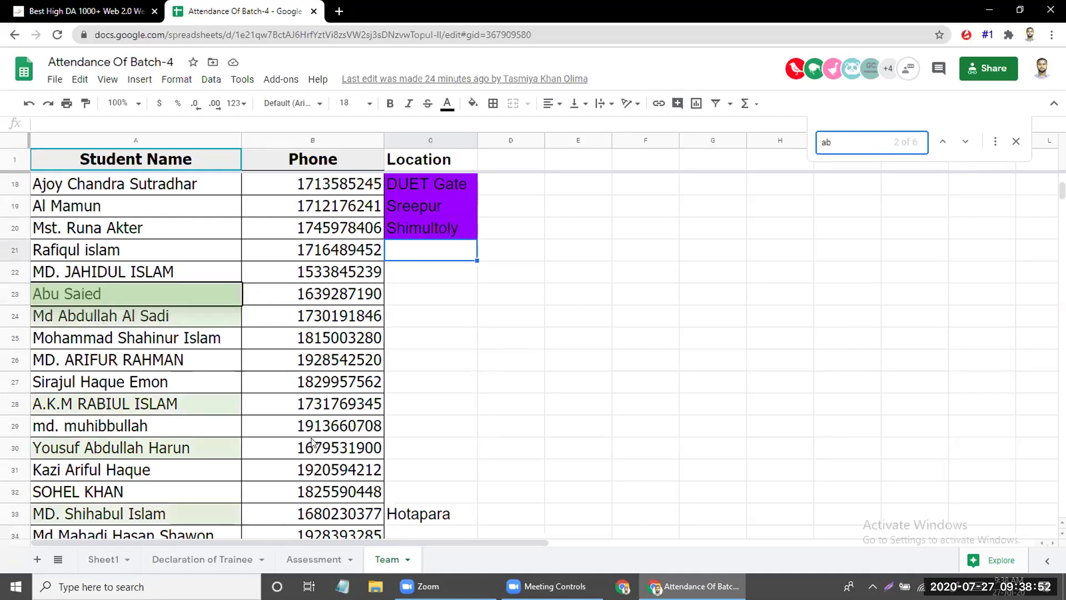
key(BackSpace)
key(BackSpace)
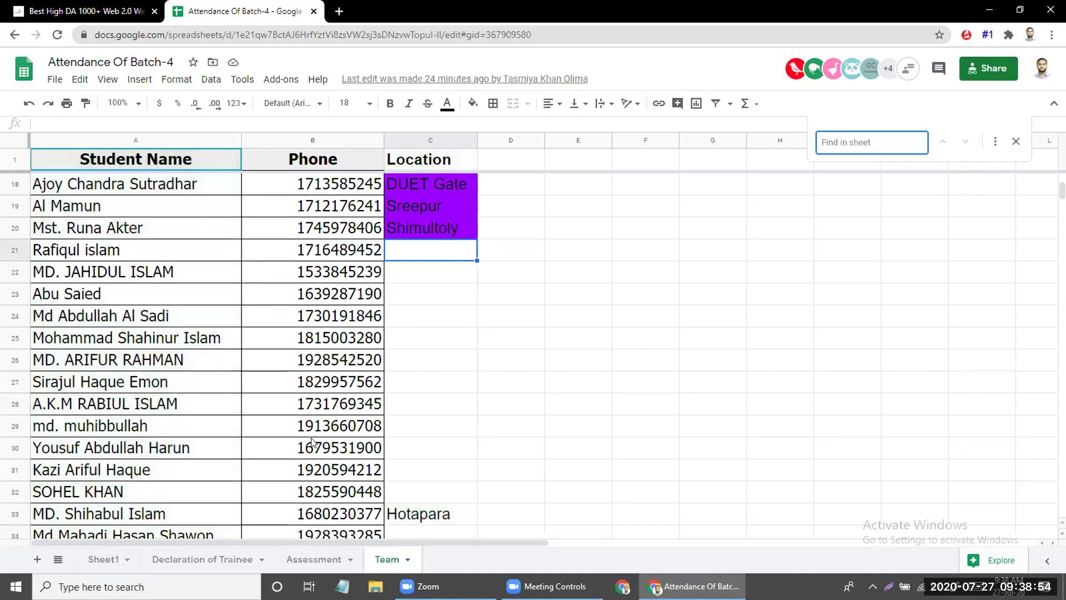
text(ari)
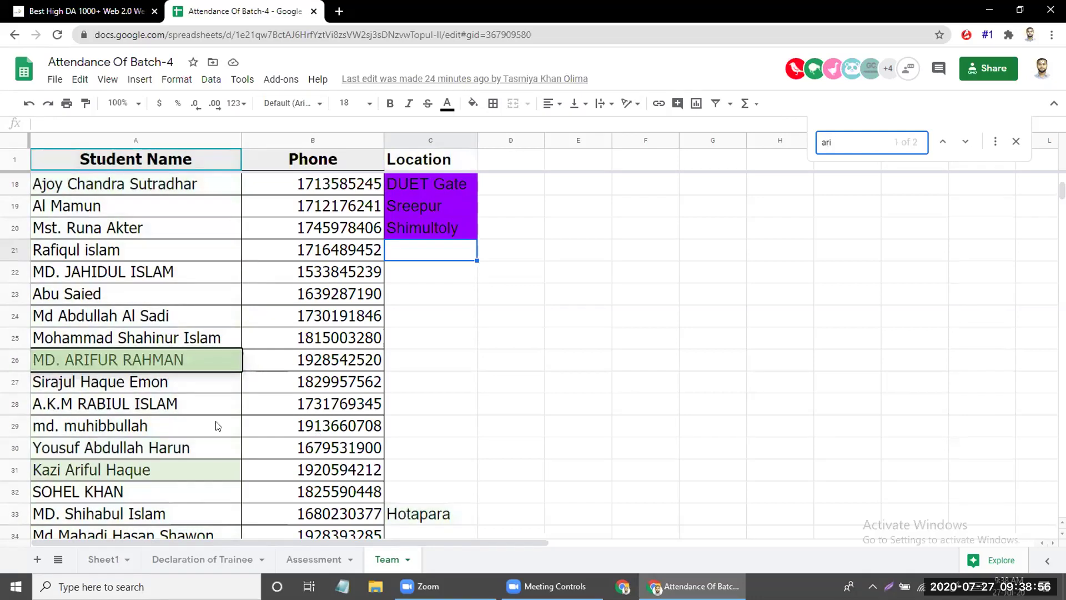
click(419, 360)
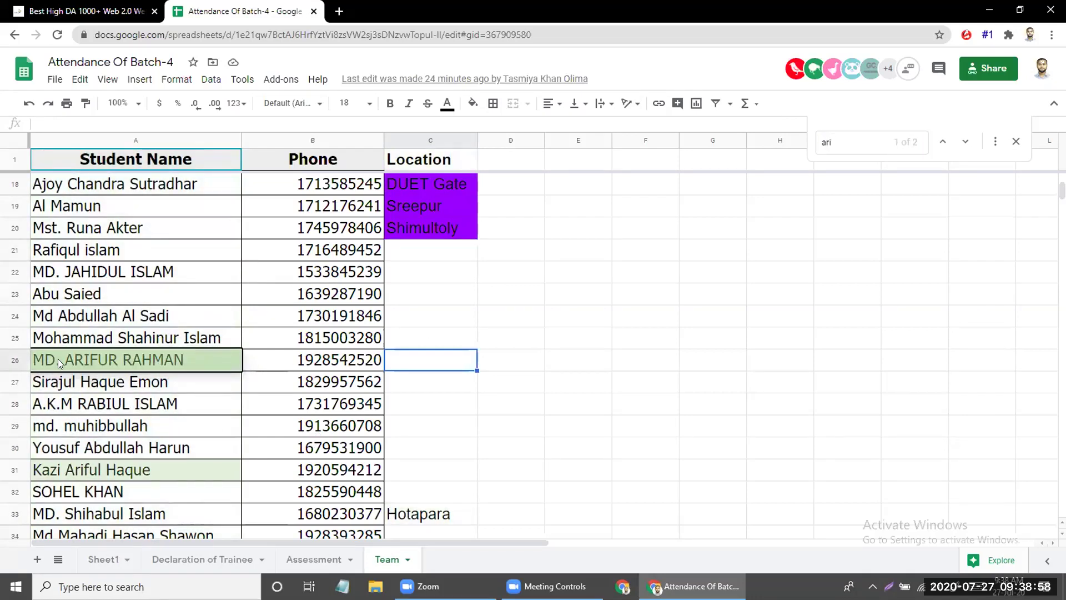
click(7, 358)
mouse_move(17, 356)
mouse_down()
mouse_move(22, 250)
mouse_move(15, 351)
mouse_up()
scroll(239, 433, down, 1)
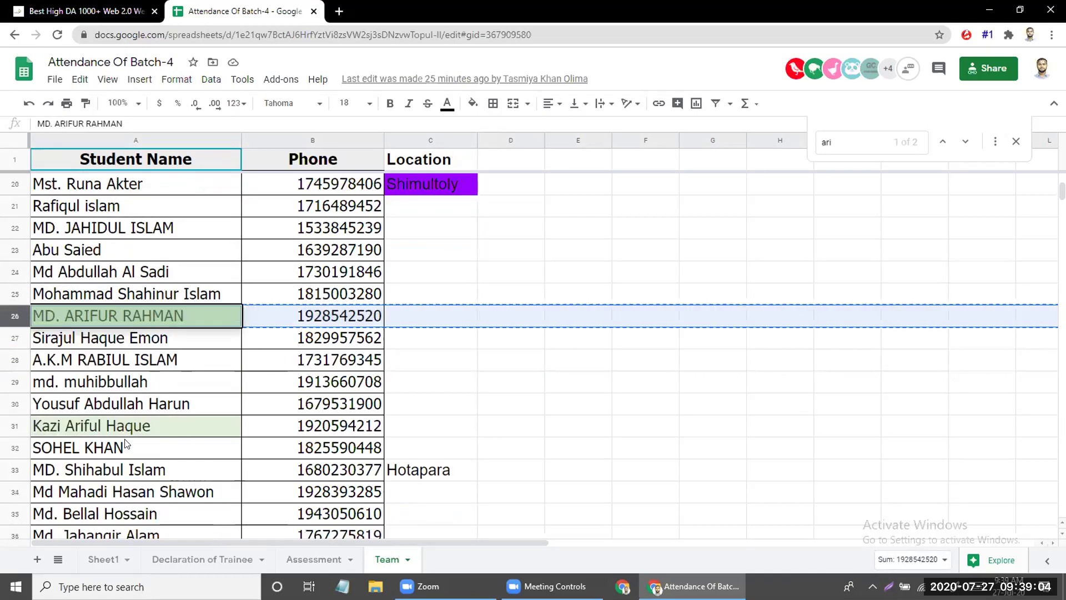
click(7, 424)
drag(10, 425, 20, 229)
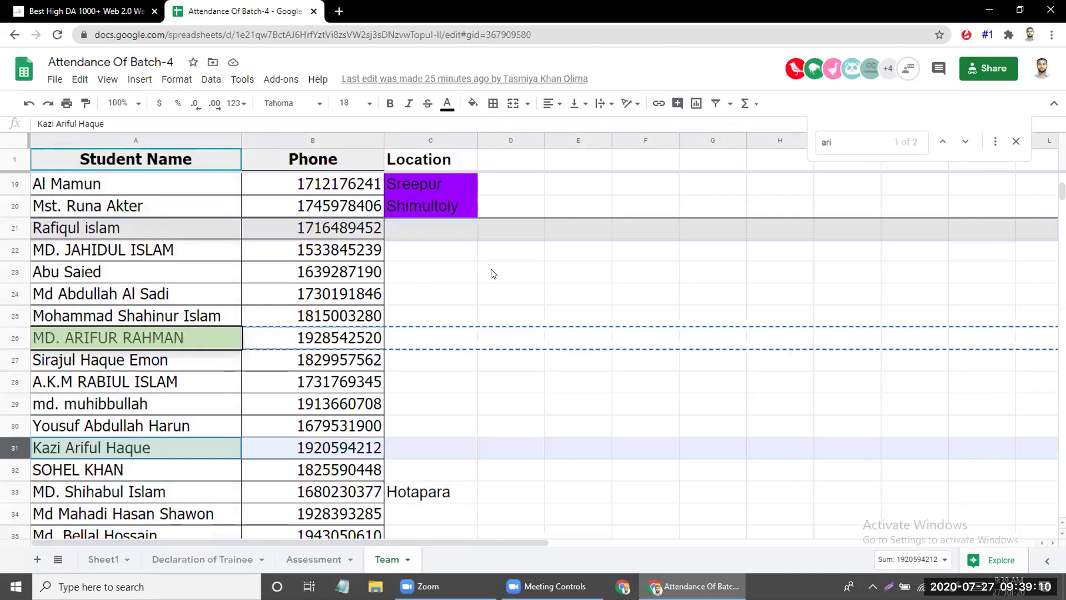
click(528, 275)
scroll(502, 255, up, 1)
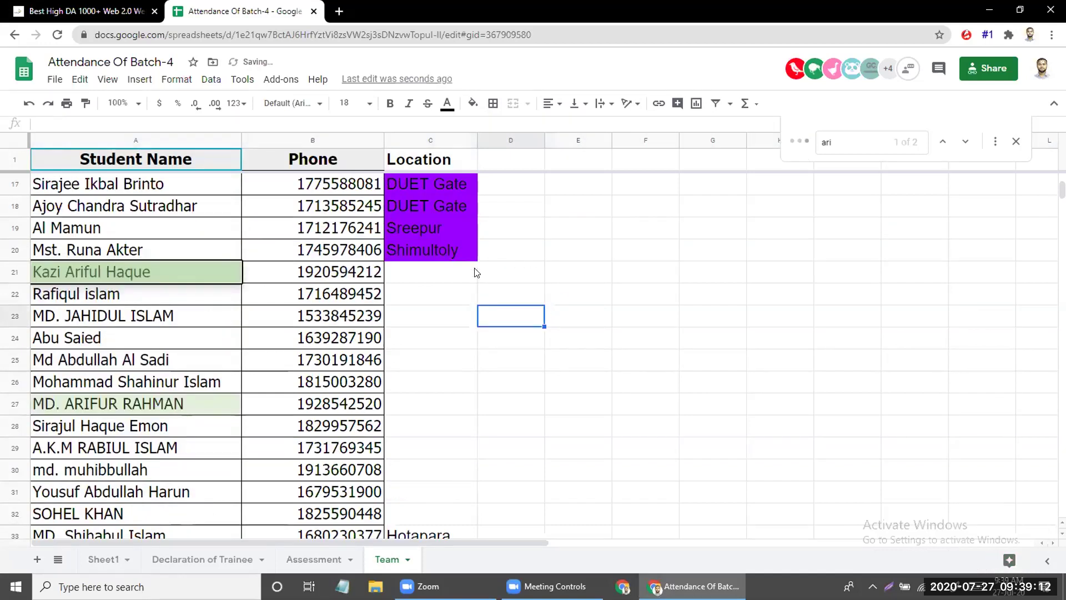
Step: Copy the purple Shimultoly cell C20 into C21
click(444, 253)
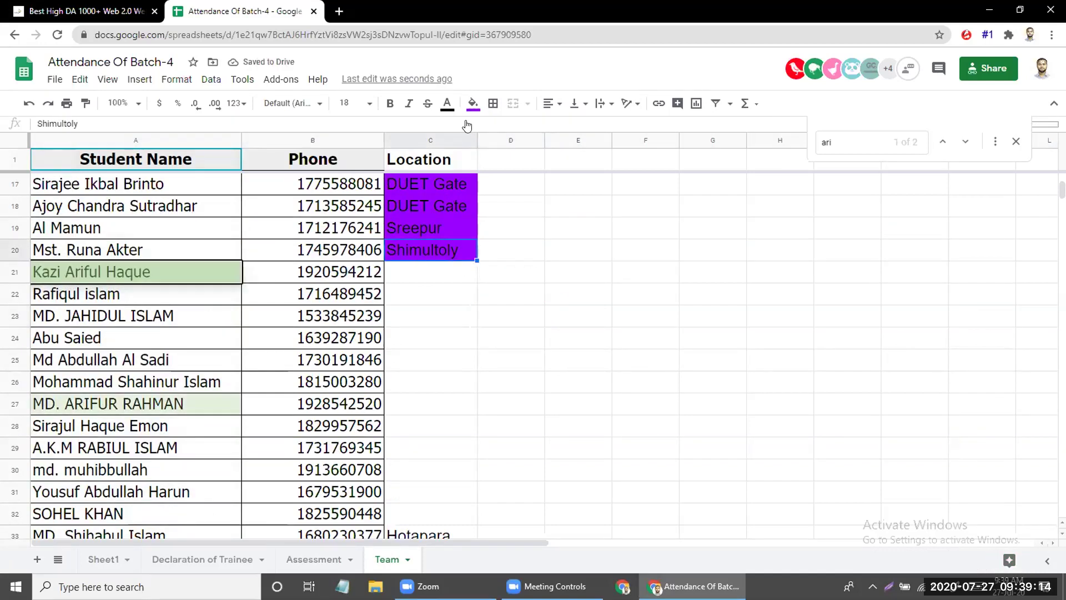
click(450, 271)
scroll(456, 282, up, 2)
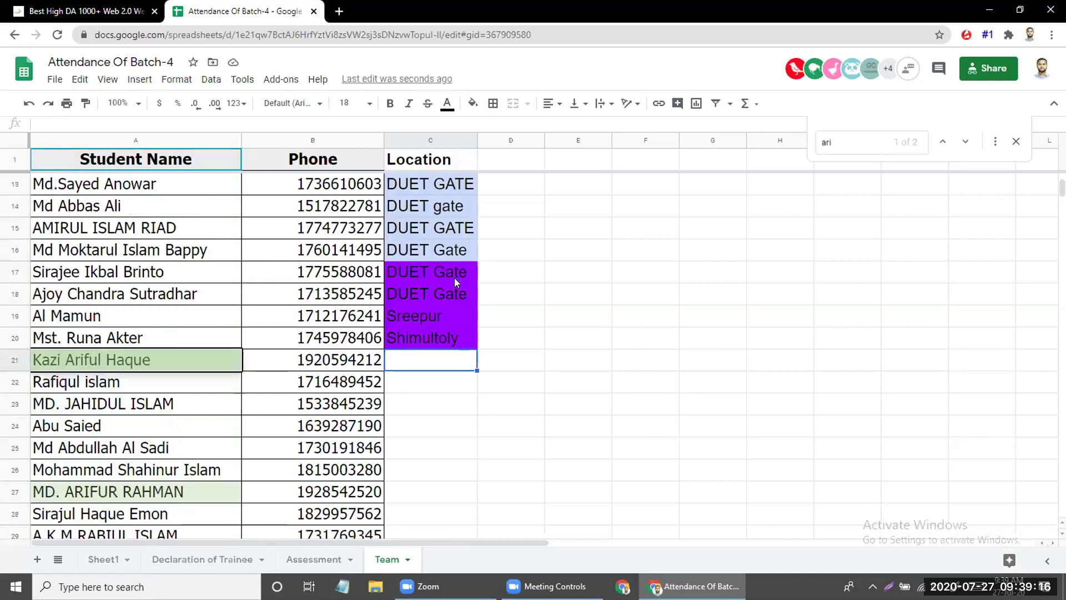
scroll(421, 335, down, 1)
click(431, 346)
key(ctrl+c)
click(431, 360)
key(ctrl+v)
click(571, 339)
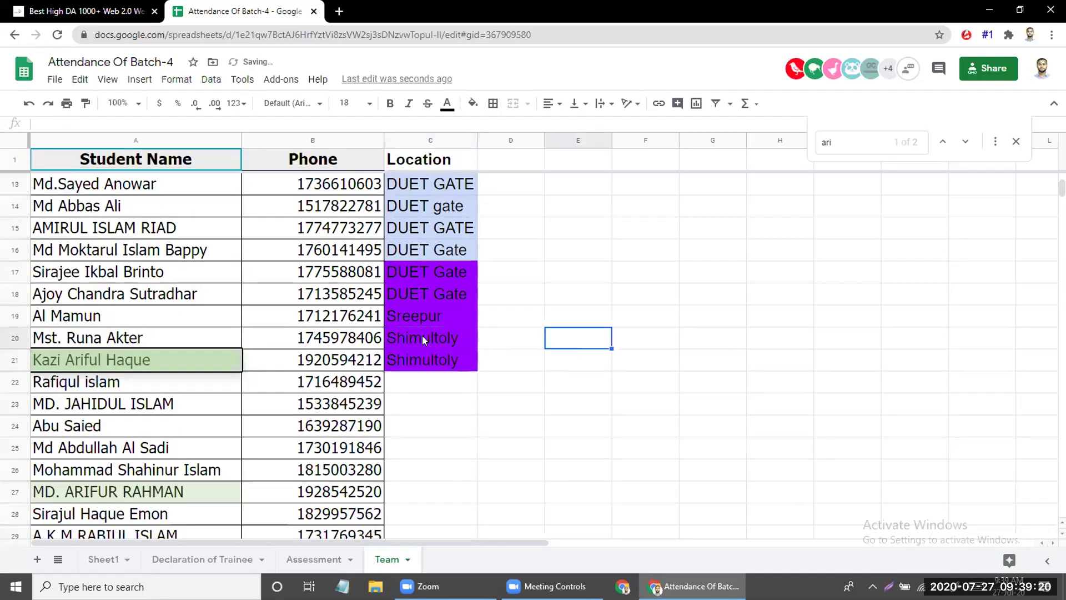
click(443, 359)
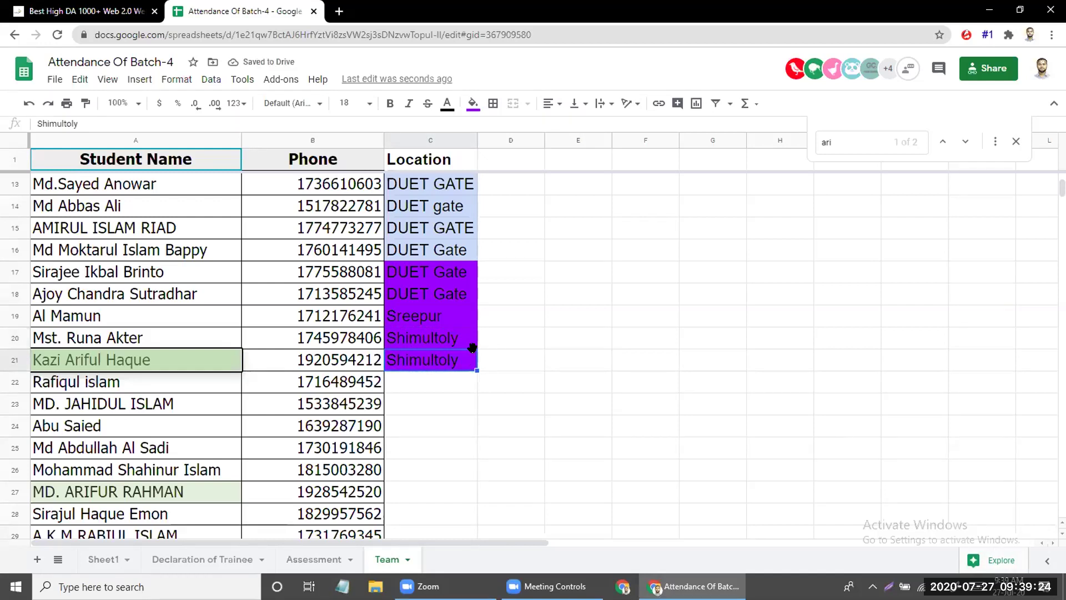
Step: Review the DUET Gate cell C17 and the names and phones nearby
drag(447, 272, 433, 353)
scroll(622, 288, down, 1)
scroll(611, 315, up, 1)
click(448, 274)
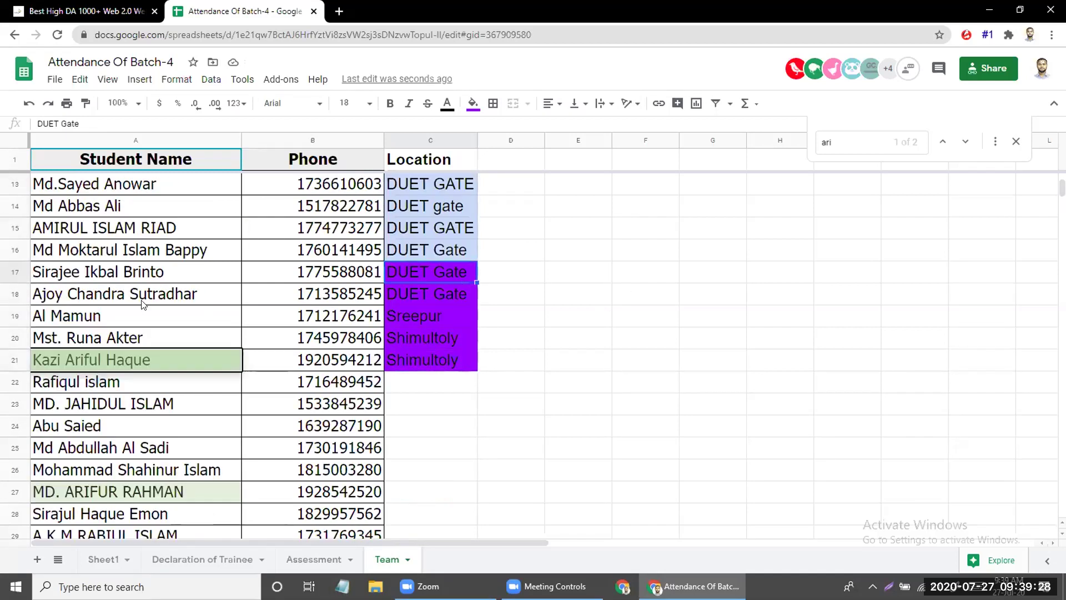
click(143, 304)
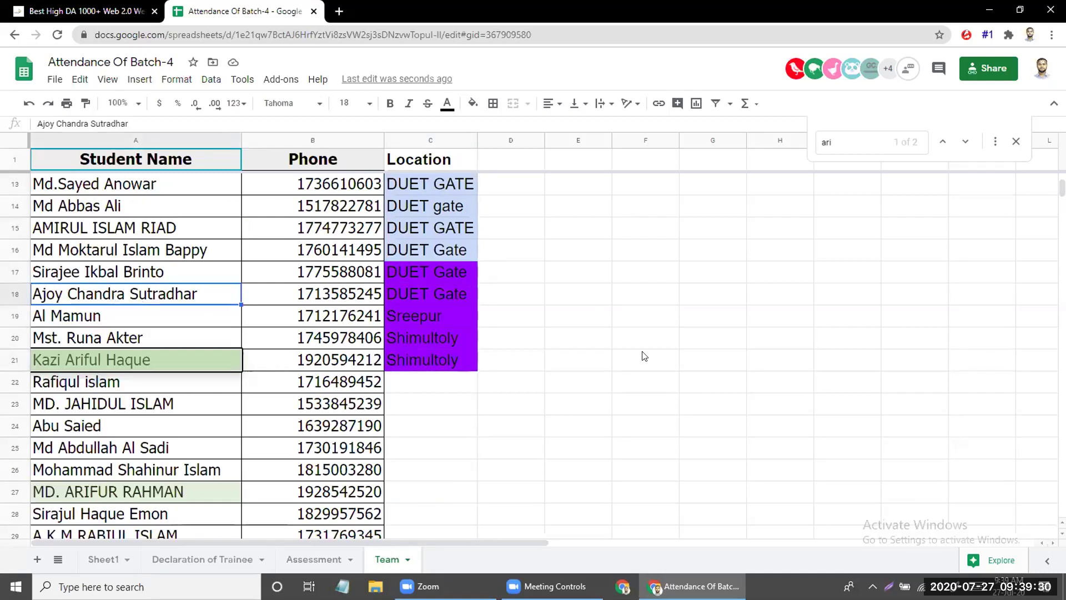
scroll(470, 425, up, 4)
scroll(394, 444, down, 2)
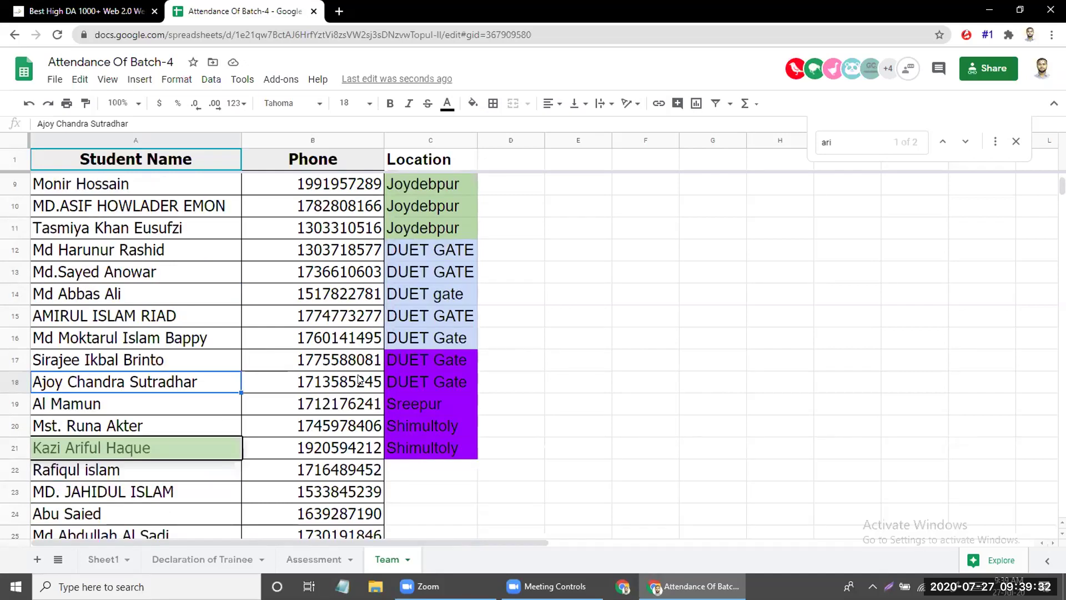
click(339, 360)
key(Left)
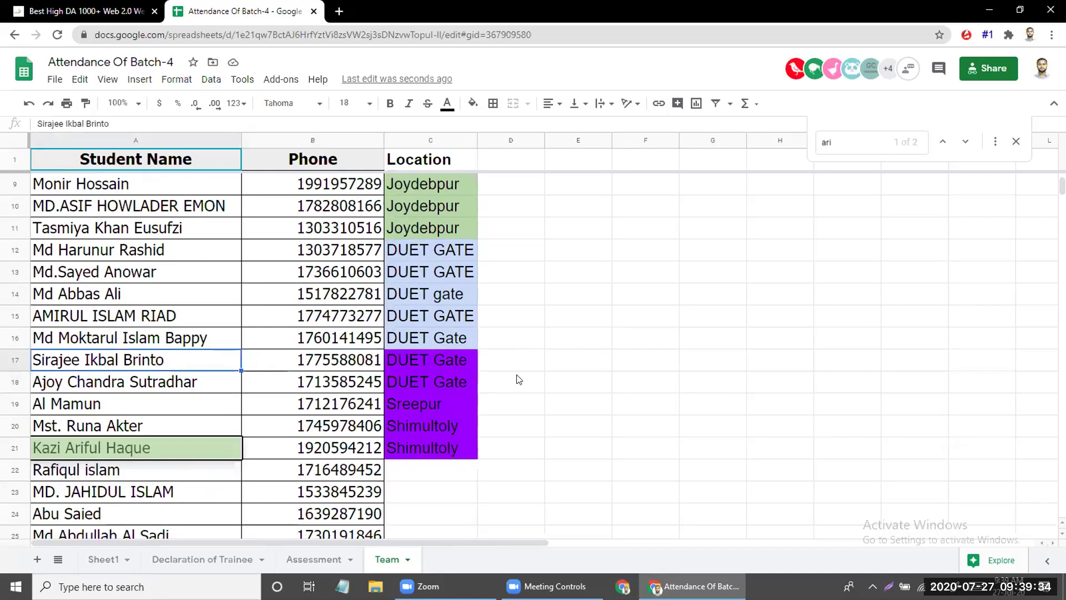
Step: Scroll through the Team sheet to check the location groups
scroll(500, 373, down, 3)
scroll(442, 361, up, 3)
scroll(450, 354, up, 3)
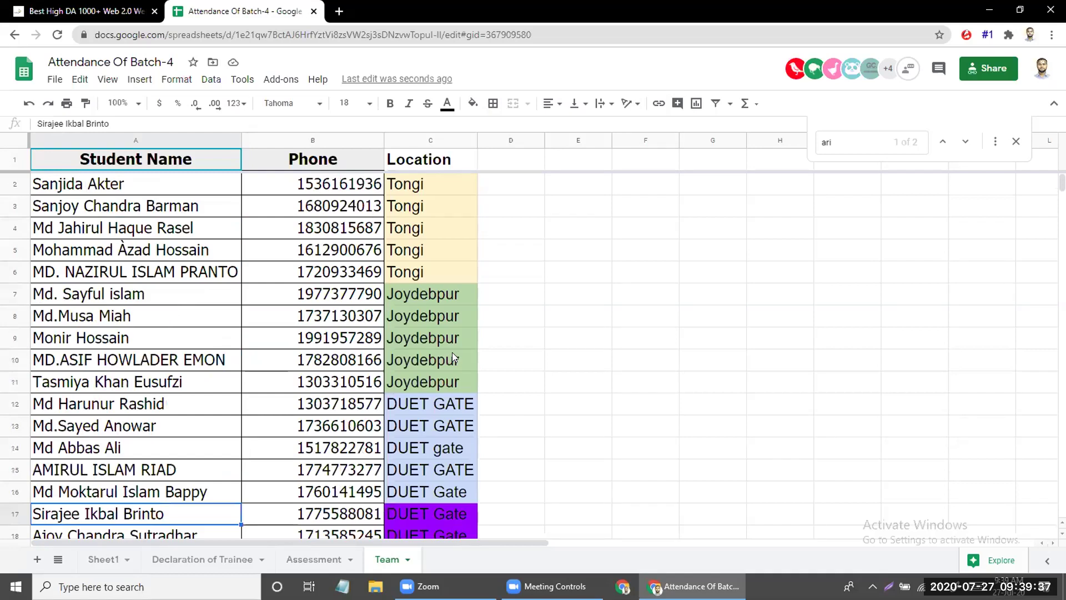
click(518, 186)
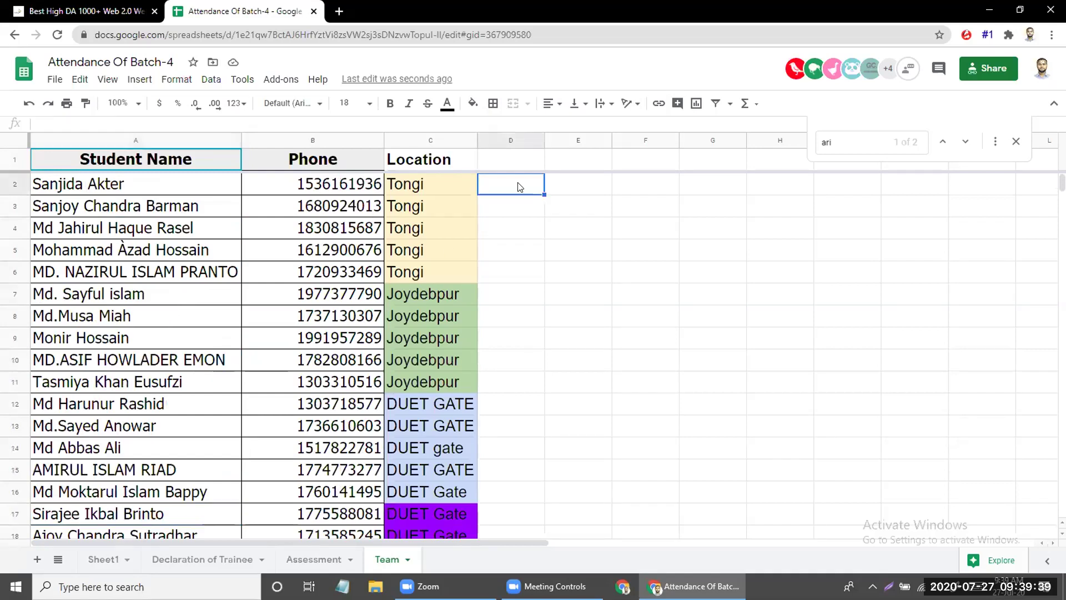
scroll(503, 350, down, 6)
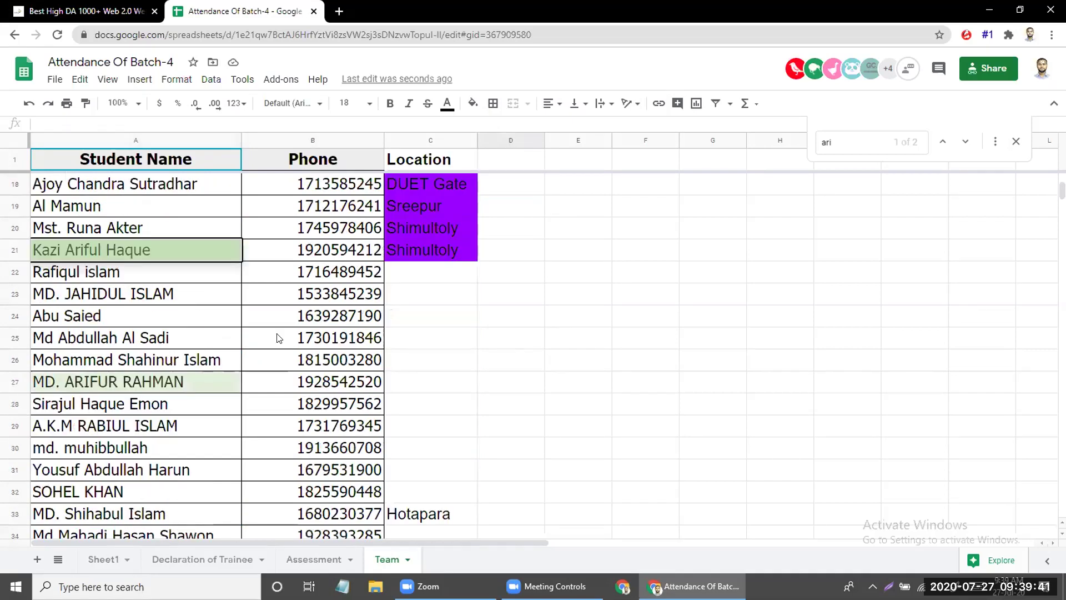
scroll(293, 390, up, 4)
scroll(292, 390, down, 2)
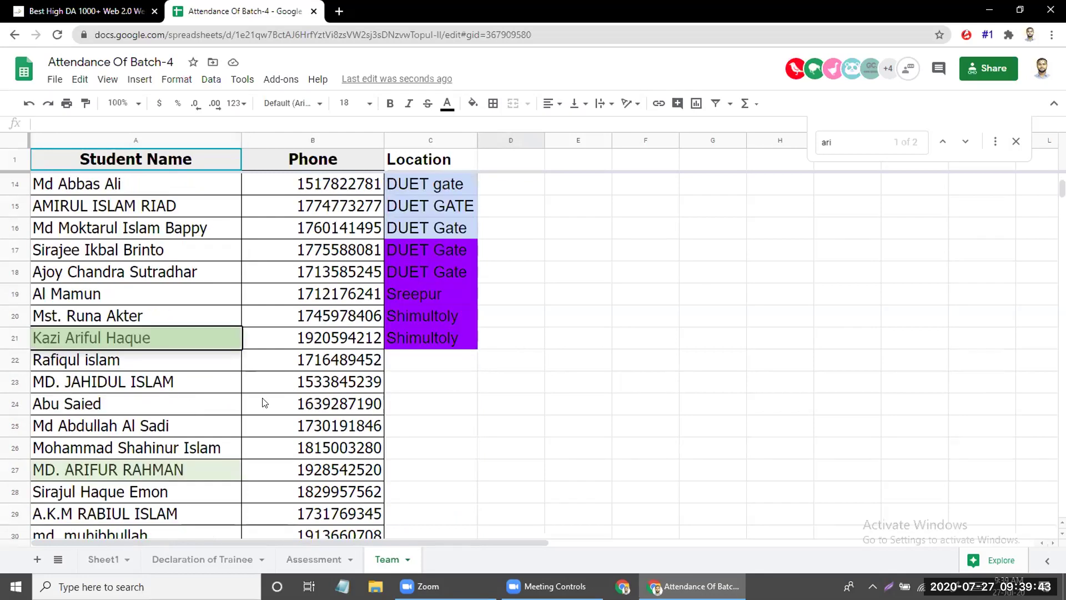
scroll(428, 377, up, 2)
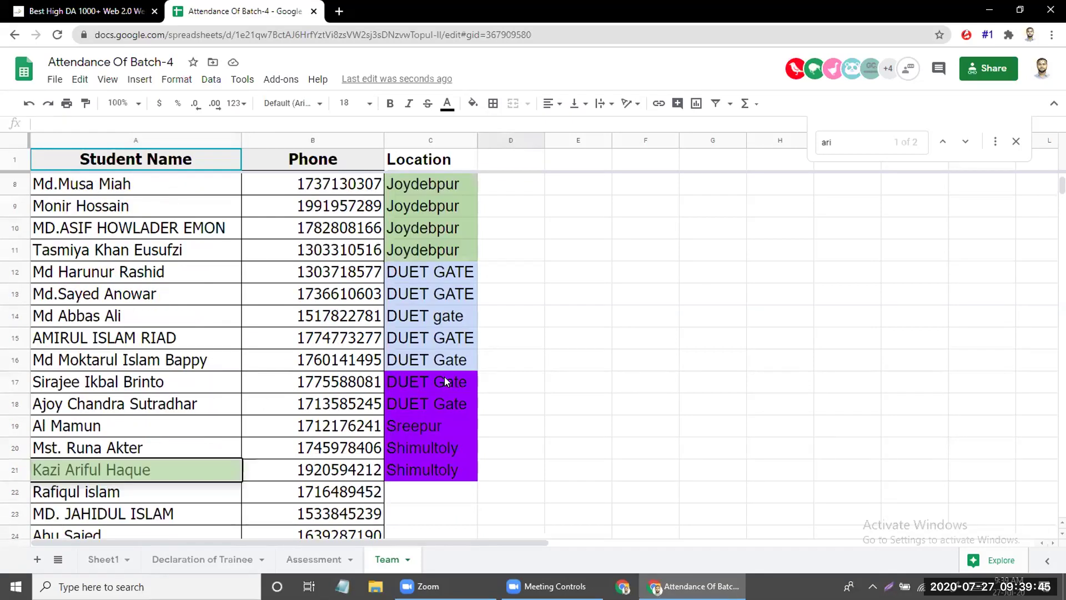
scroll(445, 376, down, 2)
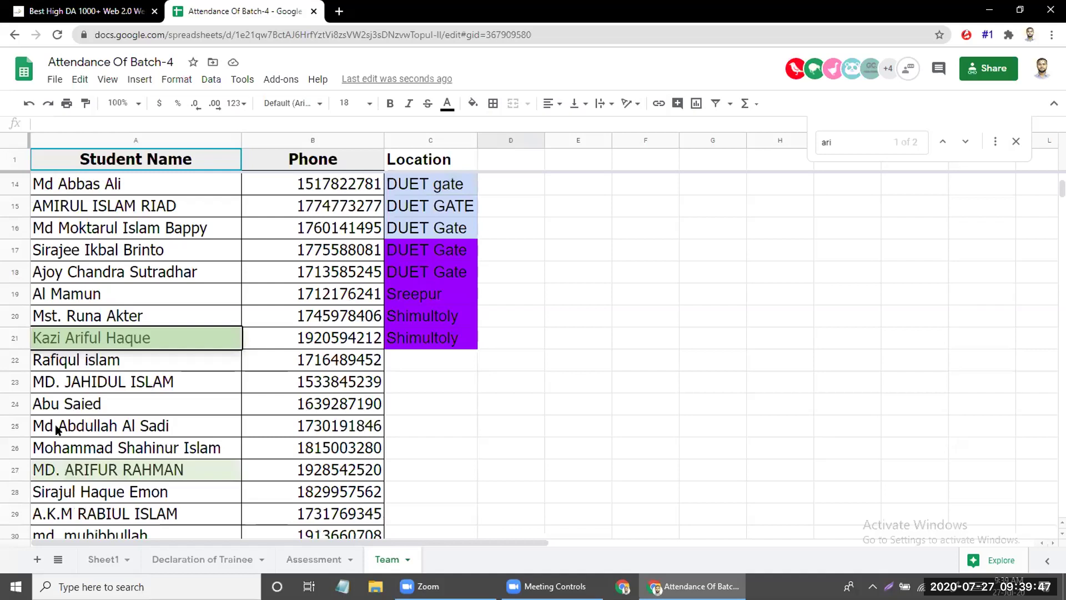
scroll(49, 444, down, 2)
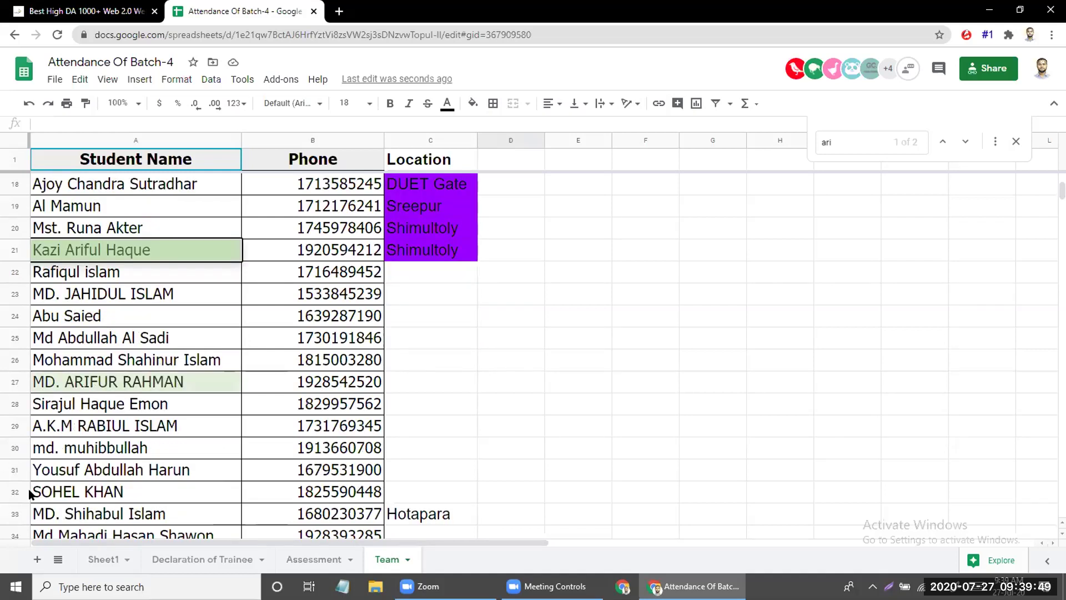
click(16, 516)
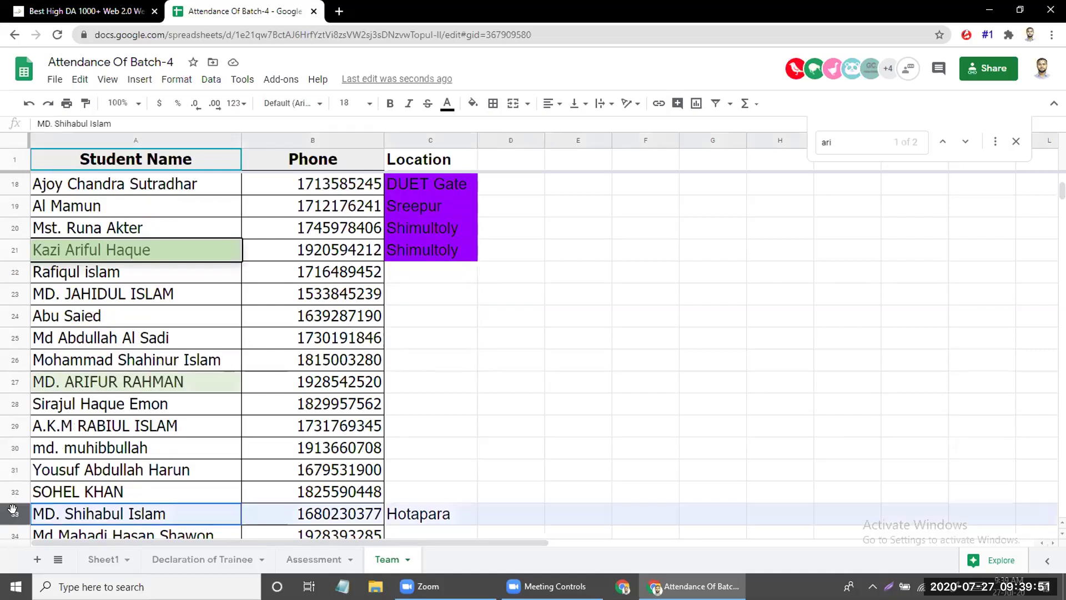
drag(11, 509, 25, 261)
scroll(557, 293, up, 3)
scroll(557, 294, up, 3)
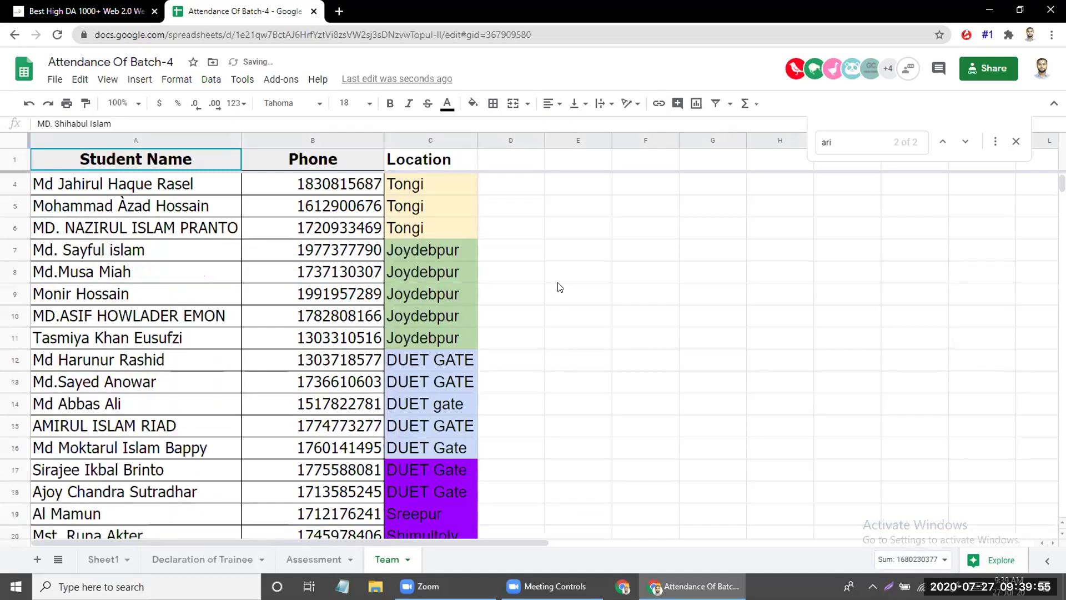
scroll(466, 328, up, 1)
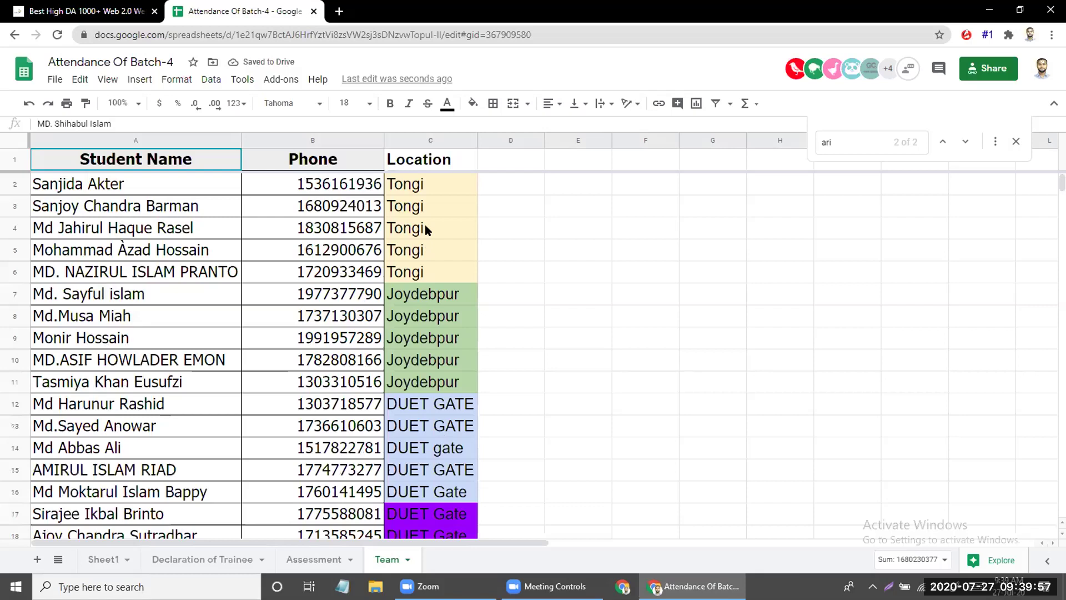
scroll(432, 278, down, 1)
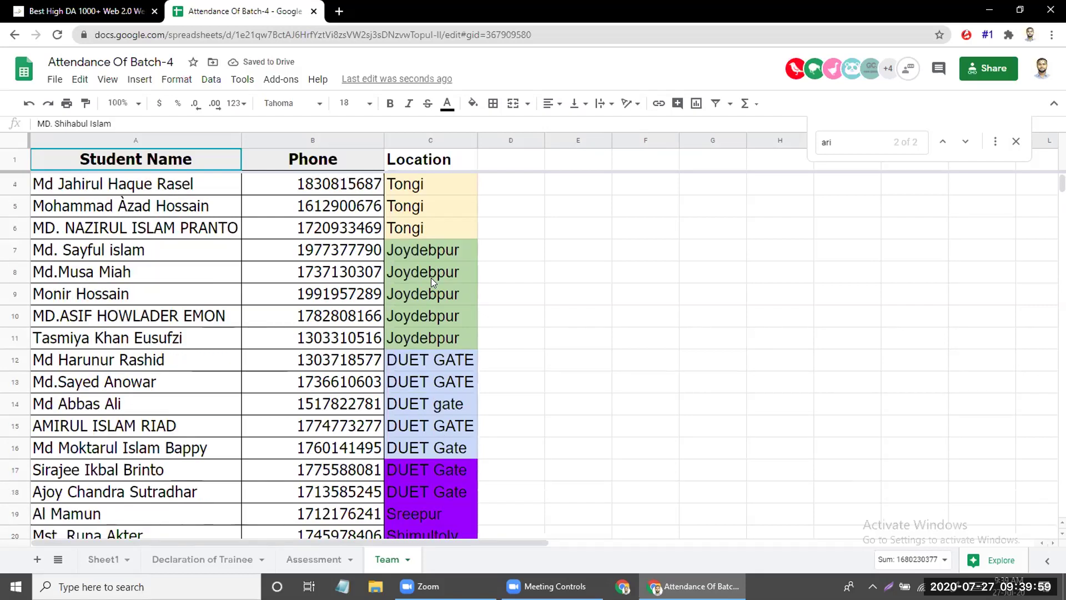
scroll(463, 395, down, 3)
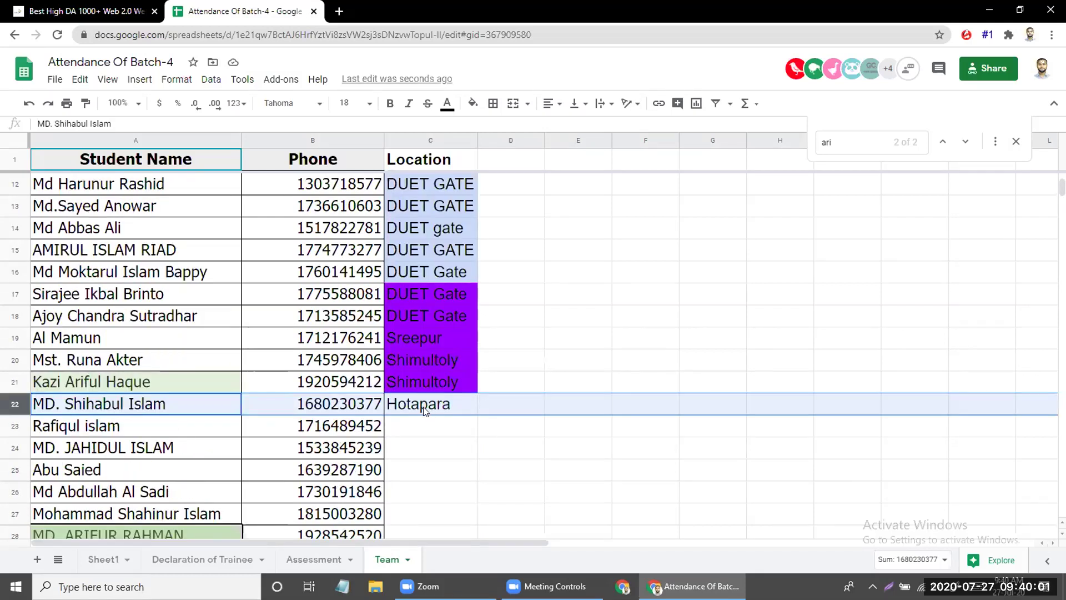
click(432, 412)
Step: Review the Tongi row 6, DUET Gate C16 and Hotapara C22 cells
scroll(503, 351, up, 3)
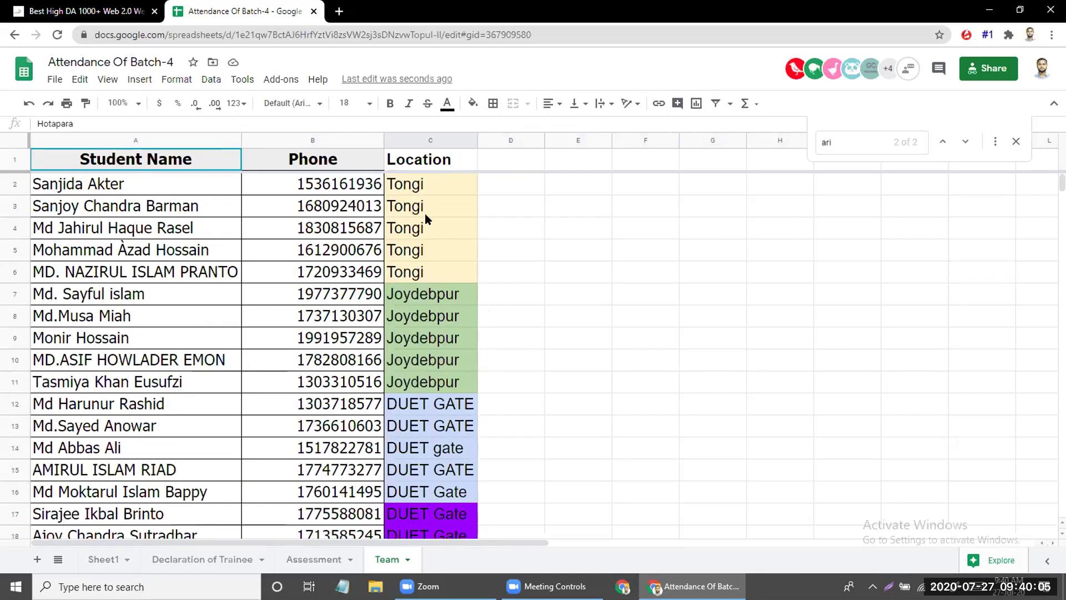
scroll(476, 363, down, 3)
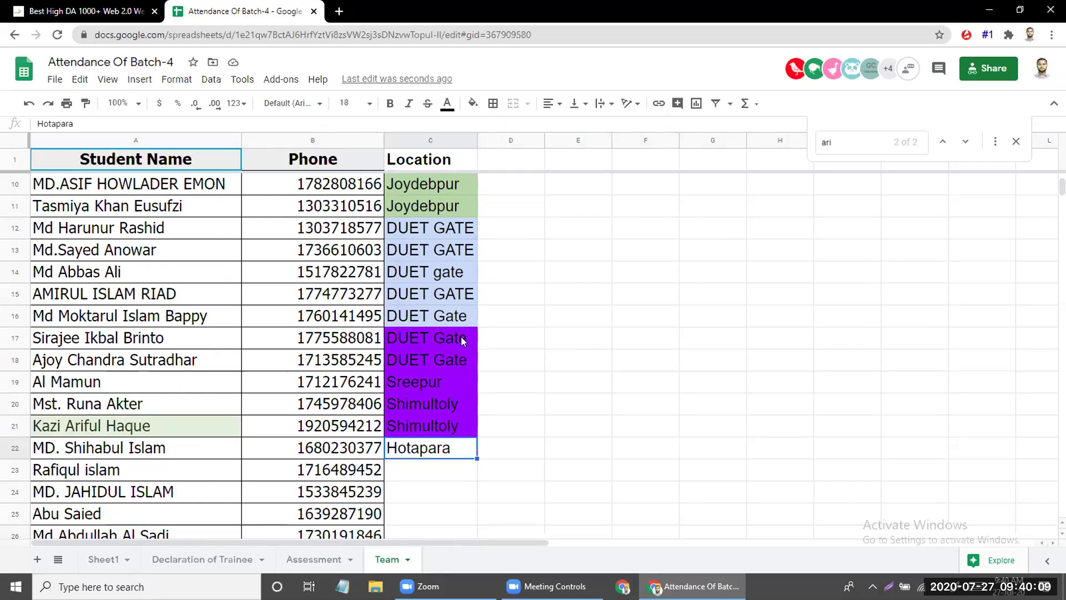
scroll(461, 336, up, 3)
click(421, 279)
scroll(466, 423, down, 2)
scroll(422, 345, up, 2)
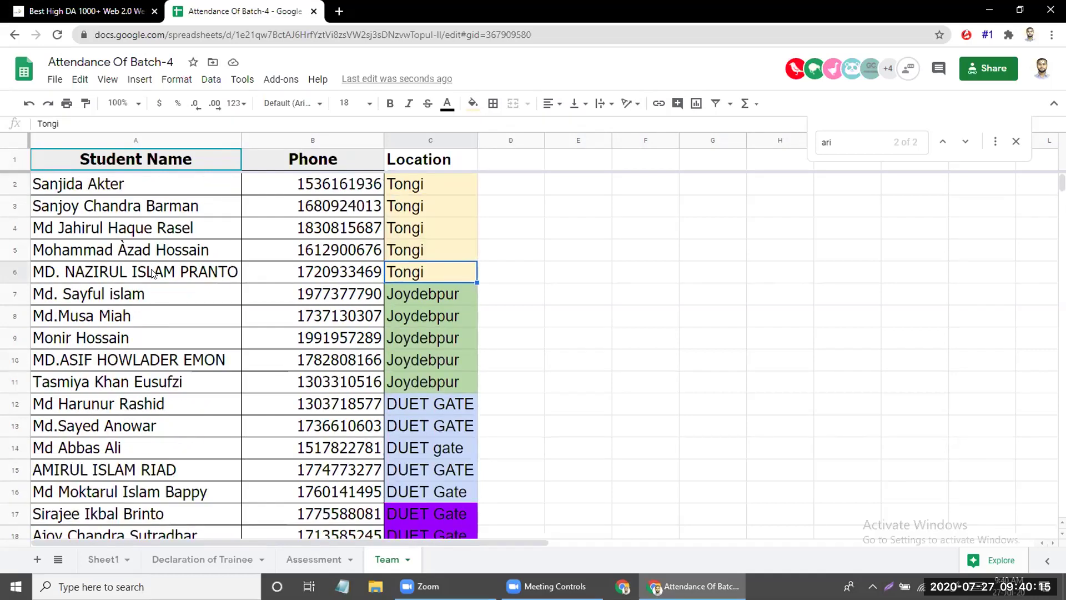
click(17, 272)
scroll(244, 350, down, 2)
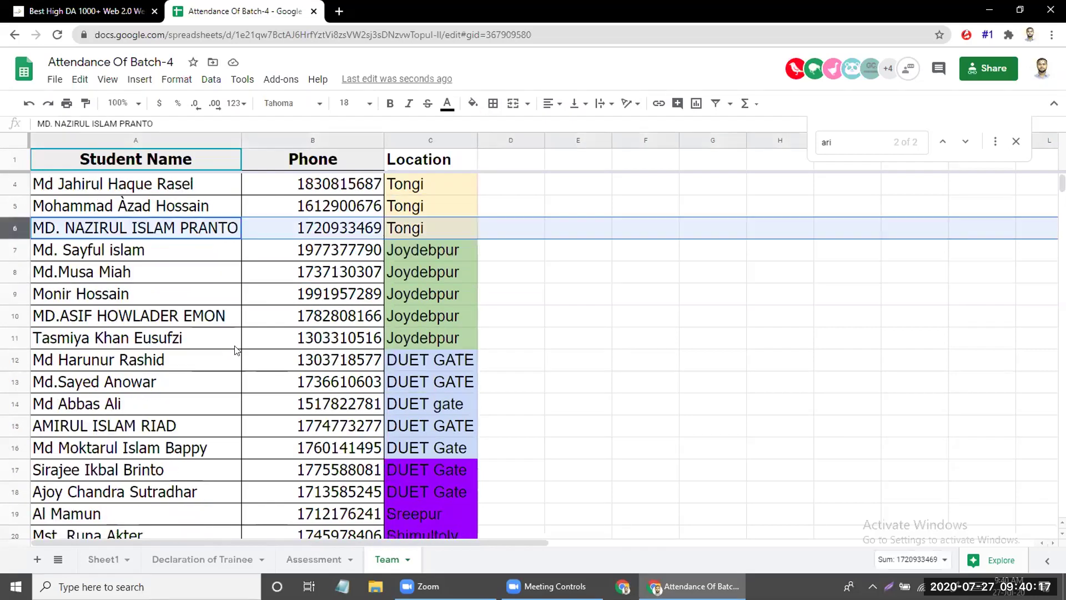
scroll(264, 350, down, 1)
scroll(335, 378, up, 1)
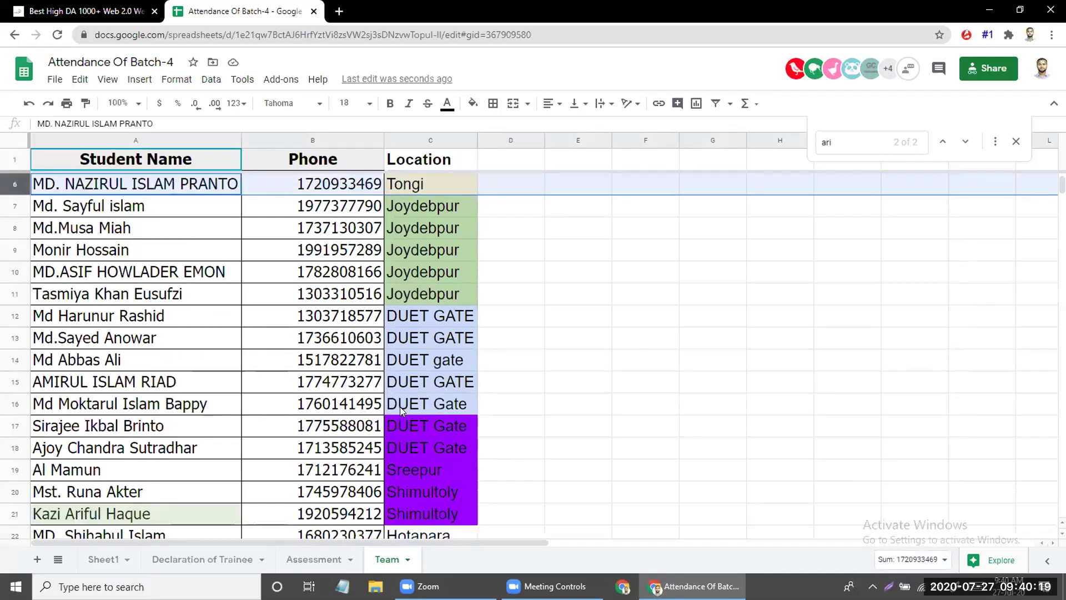
click(400, 406)
scroll(400, 407, down, 2)
click(439, 450)
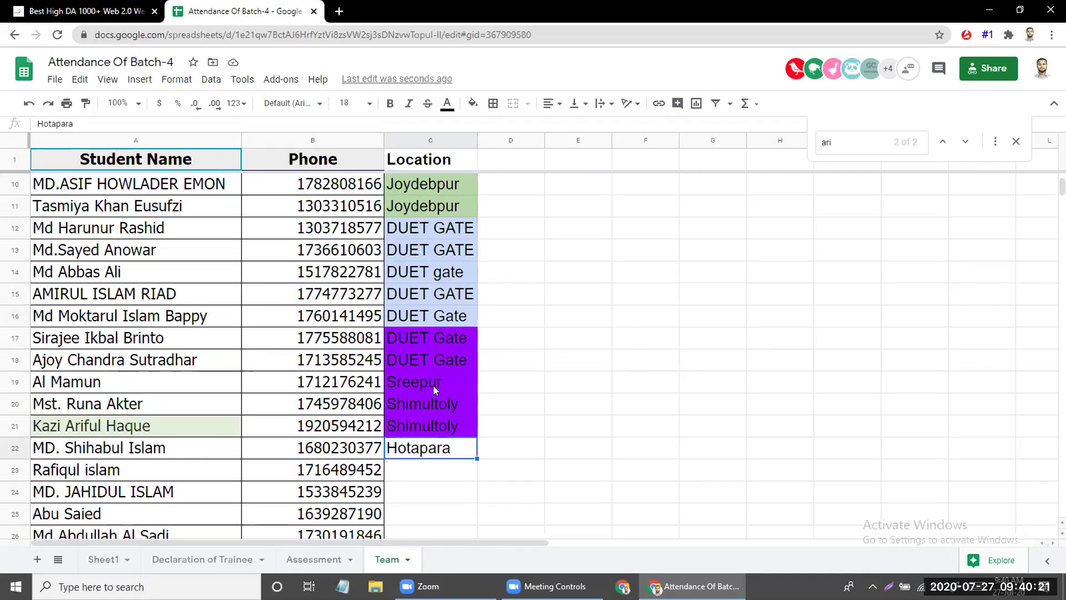
Step: Give C17:C22 the purple fill so Hotapara joins the Shimultoly group
drag(427, 340, 426, 455)
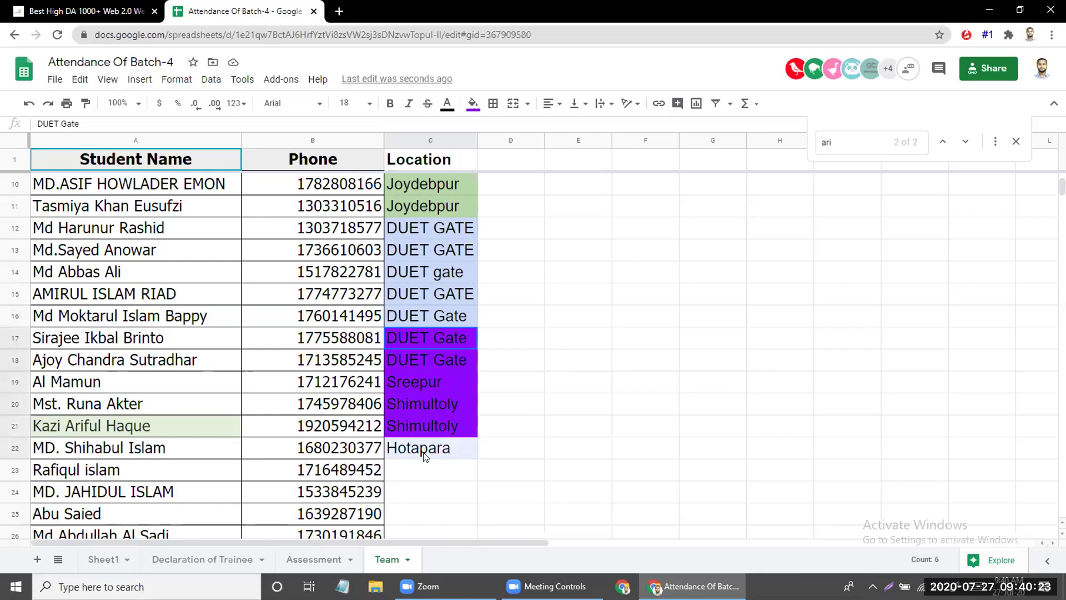
click(474, 104)
click(593, 167)
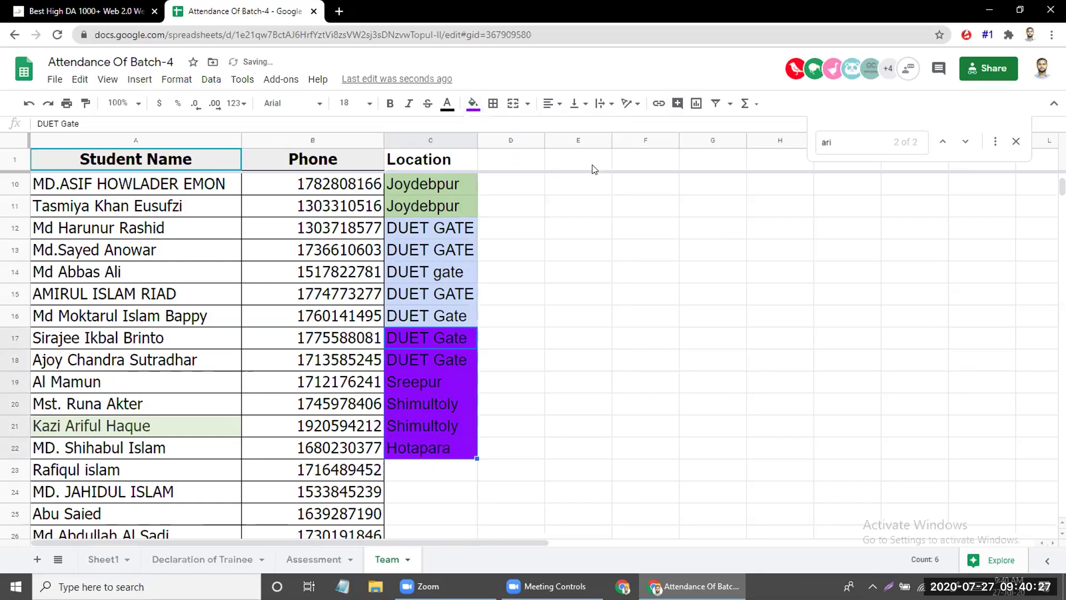
click(473, 103)
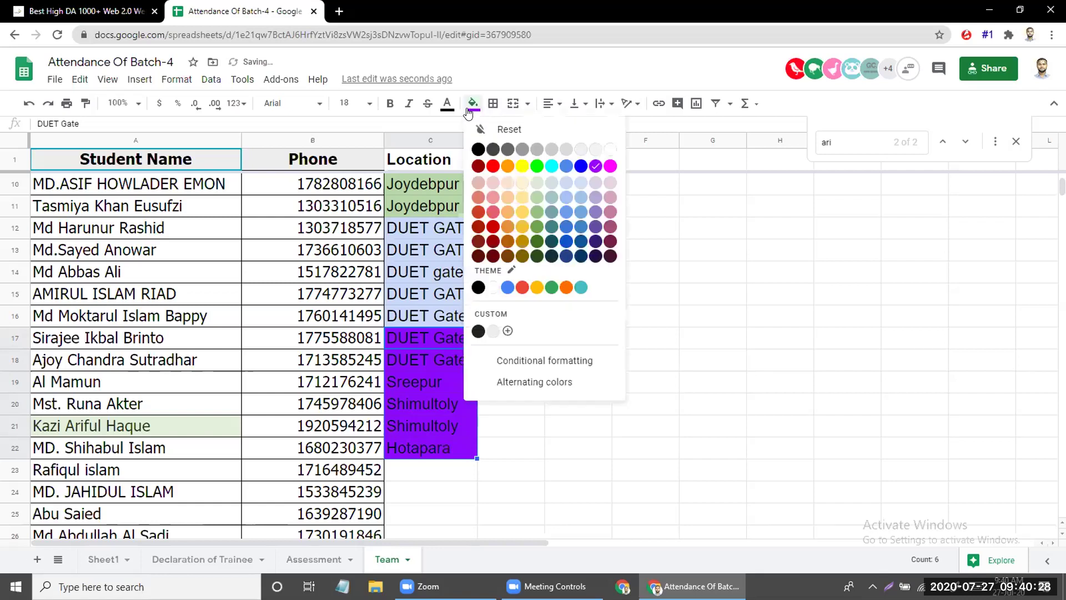
click(831, 344)
click(529, 373)
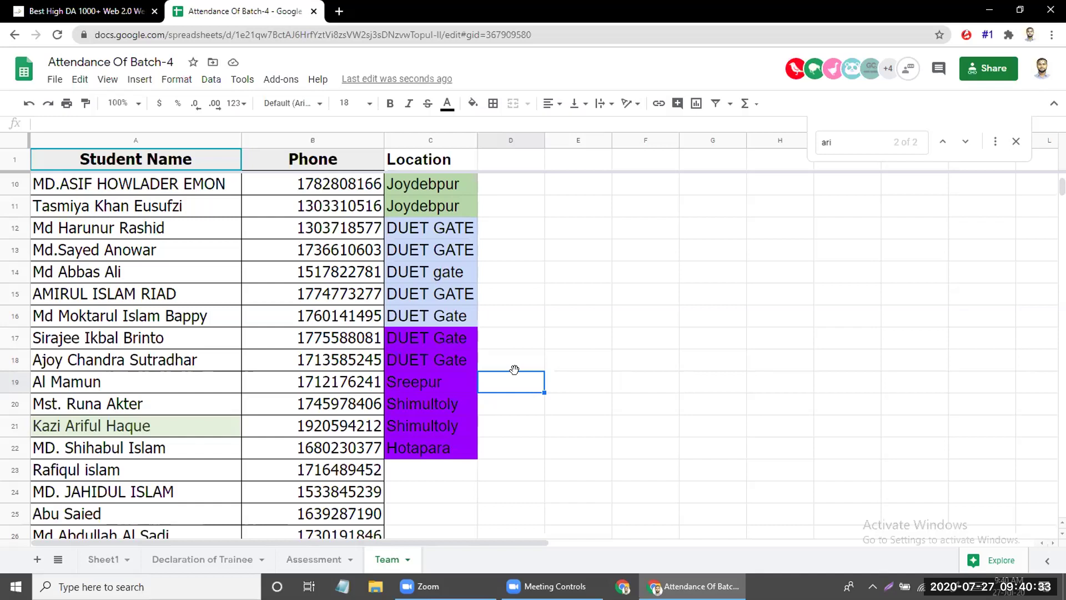
scroll(516, 334, up, 3)
Step: Label the Tongi, Joydebpur and DUET GATE groups Yellow, Green and Blue in column D
click(523, 212)
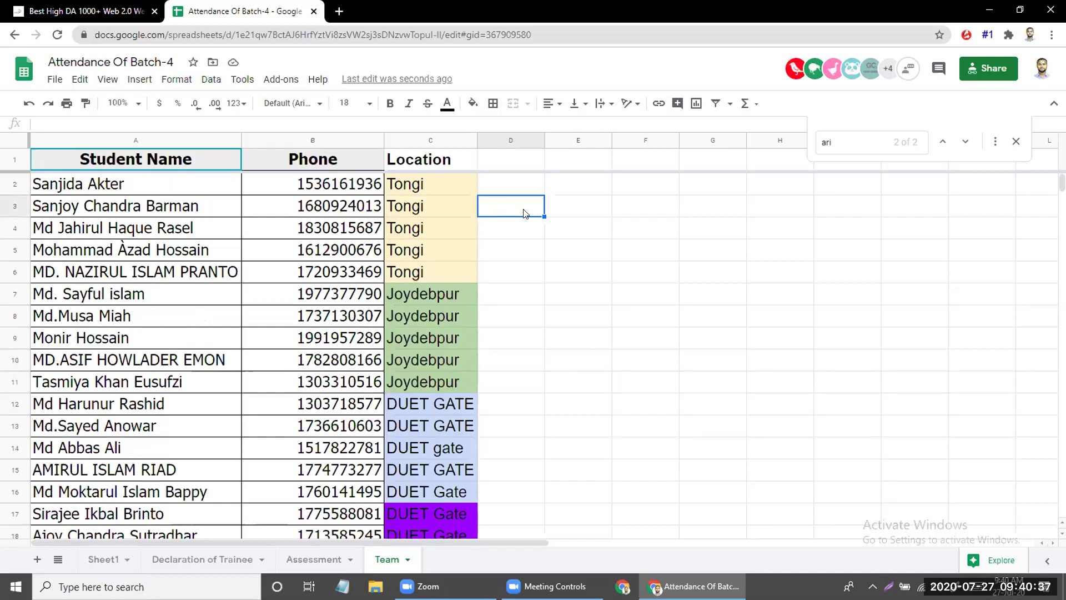
click(418, 212)
click(506, 210)
text(Yellow)
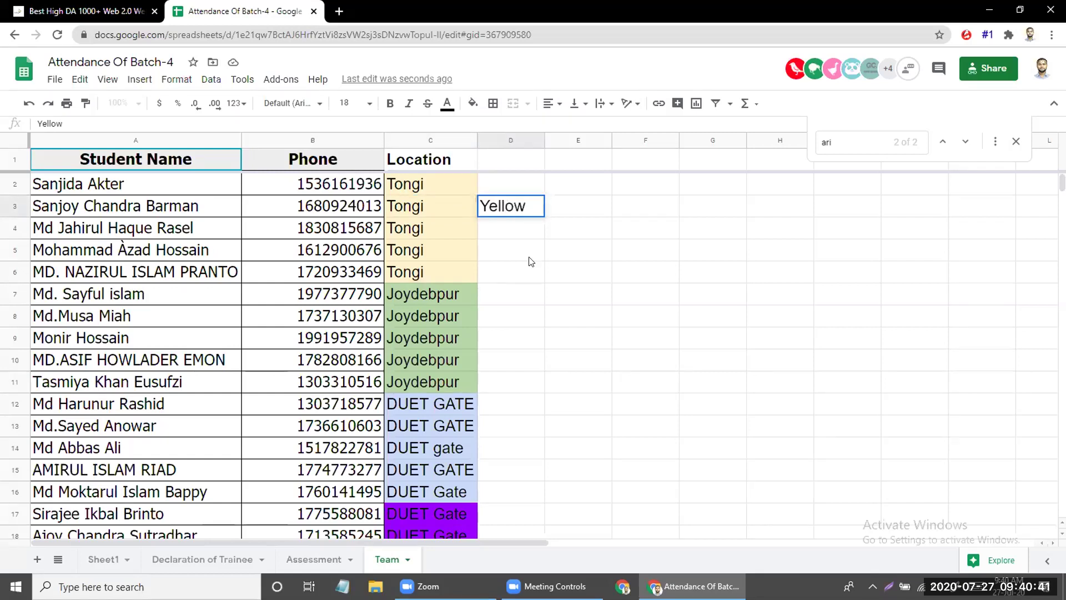
click(511, 329)
text(Green)
click(521, 432)
text(Blue)
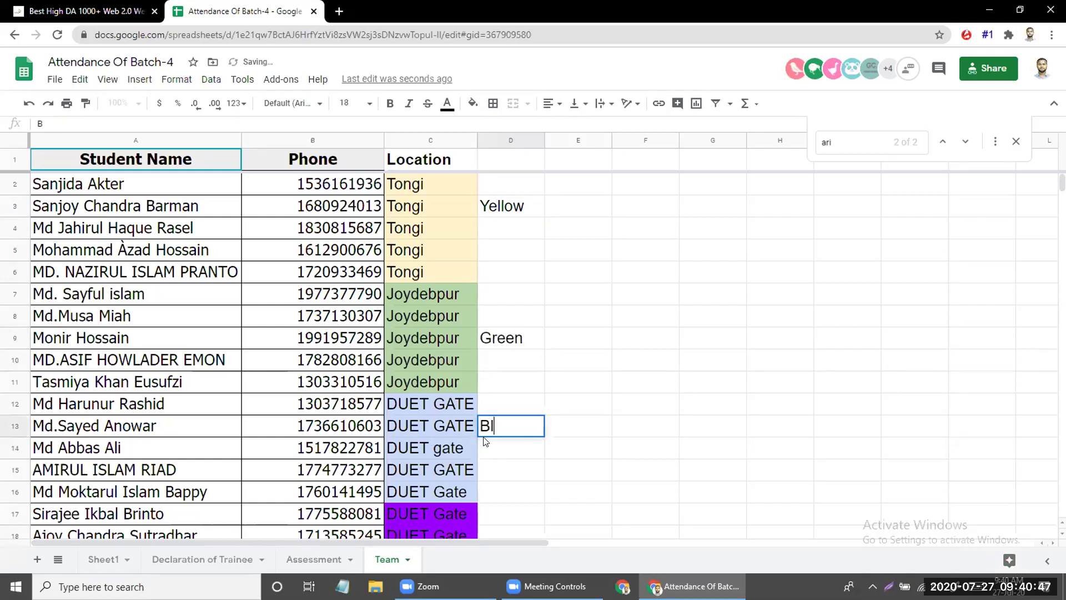
drag(514, 501, 515, 498)
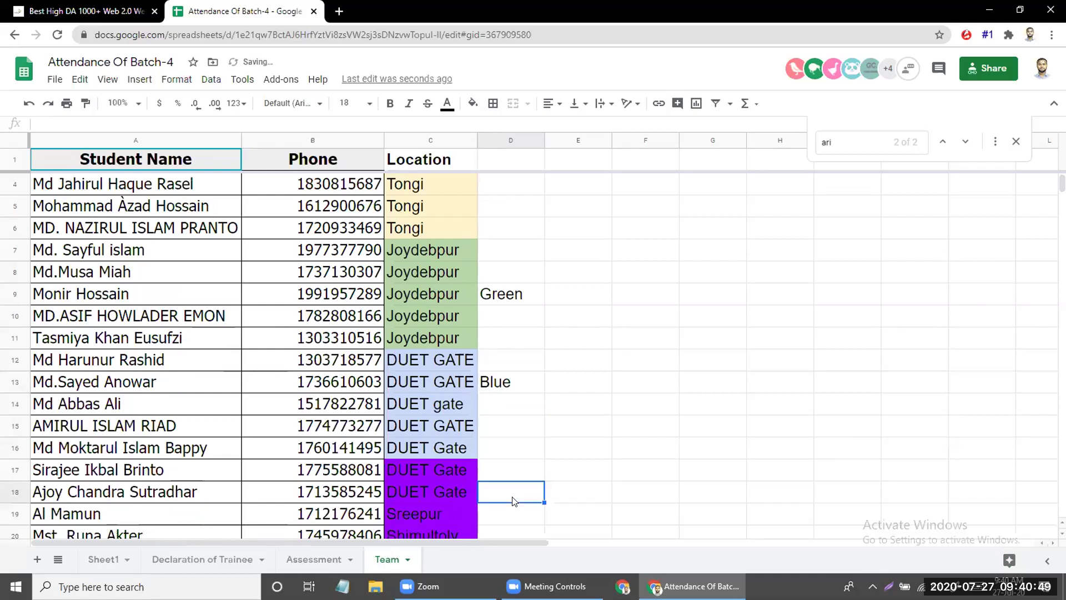
Step: Enter the label 'Orange' in D19 beside the purple group
scroll(514, 489, down, 2)
key(Down)
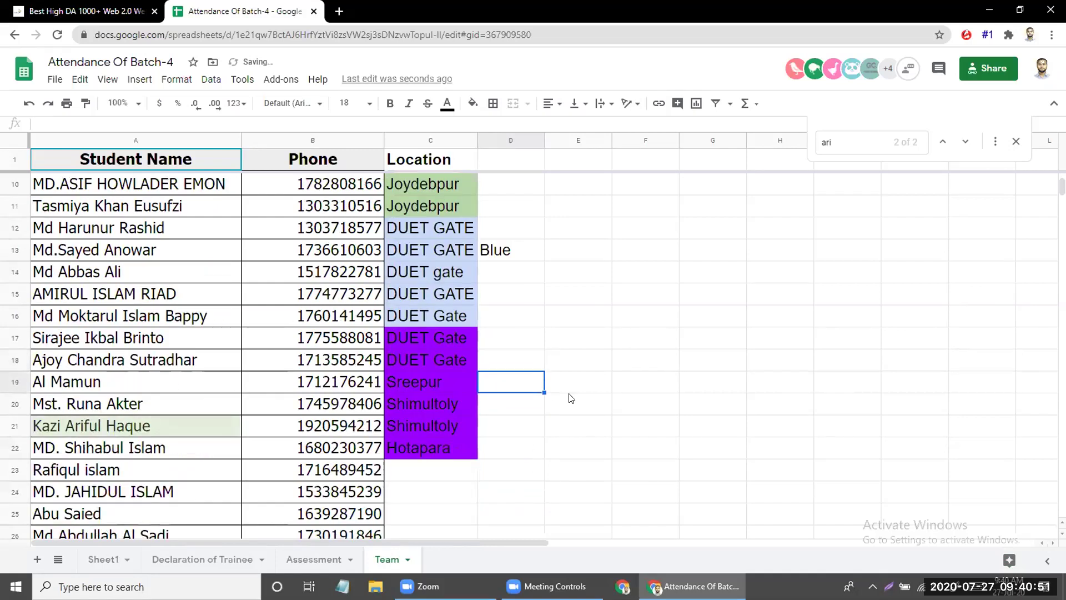
text(Per)
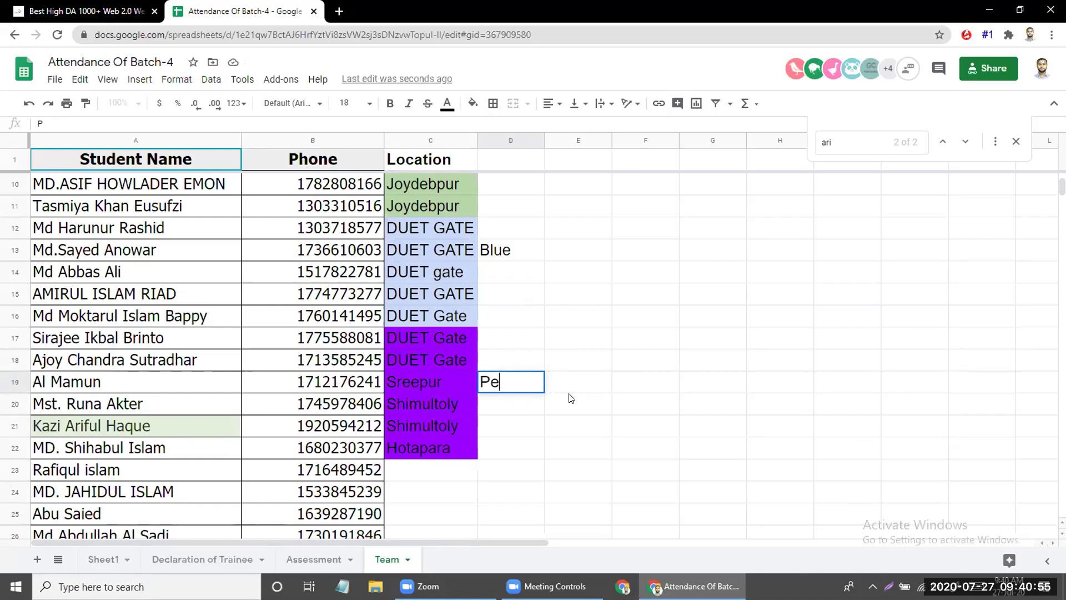
key(BackSpace)
key(BackSpace)
key(BackSpace)
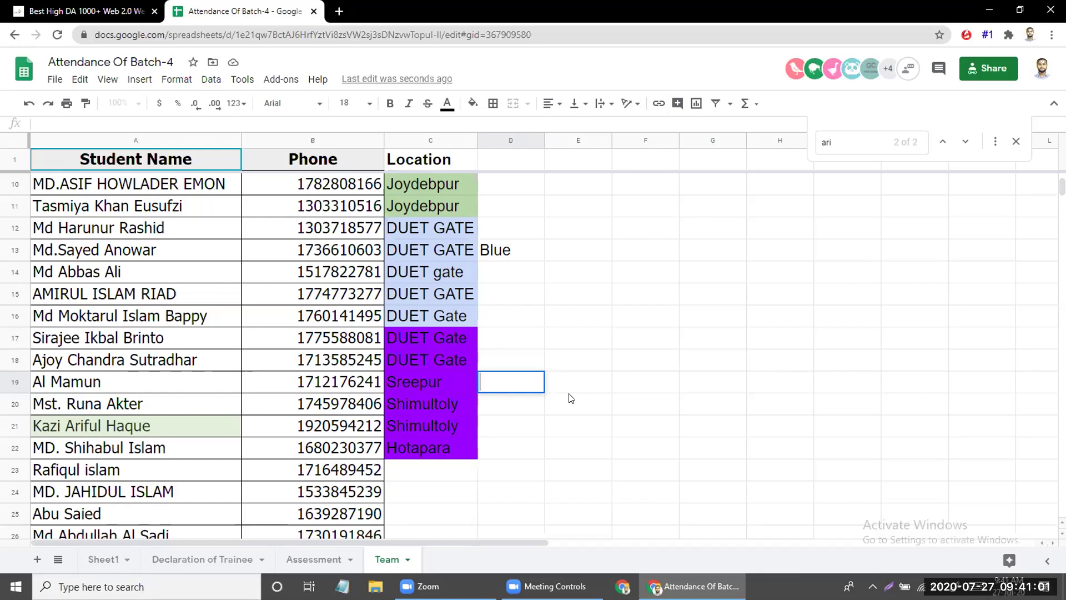
text(Orange)
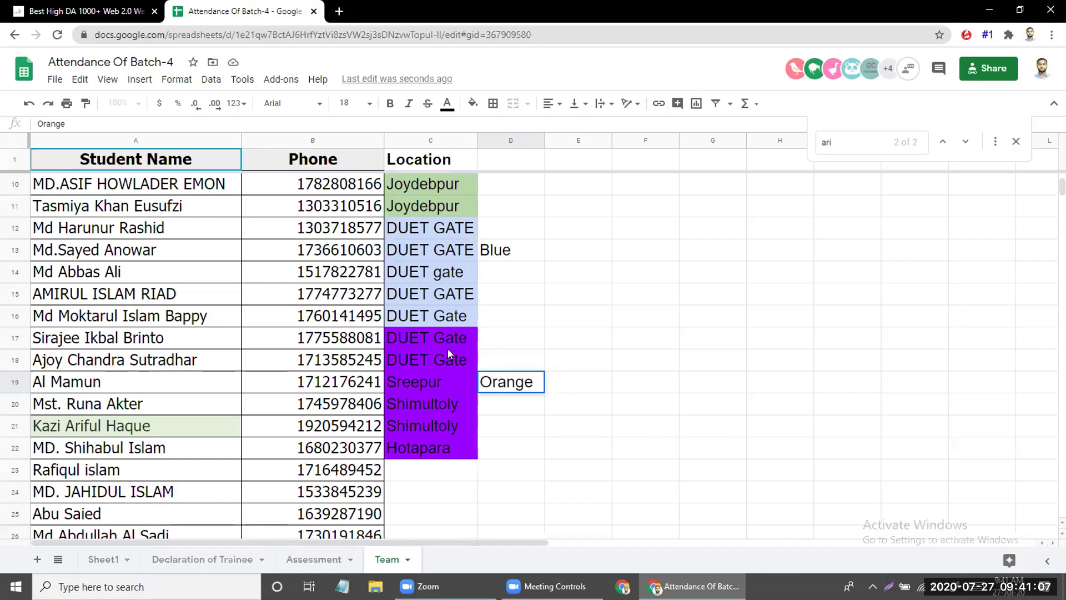
drag(449, 332, 442, 447)
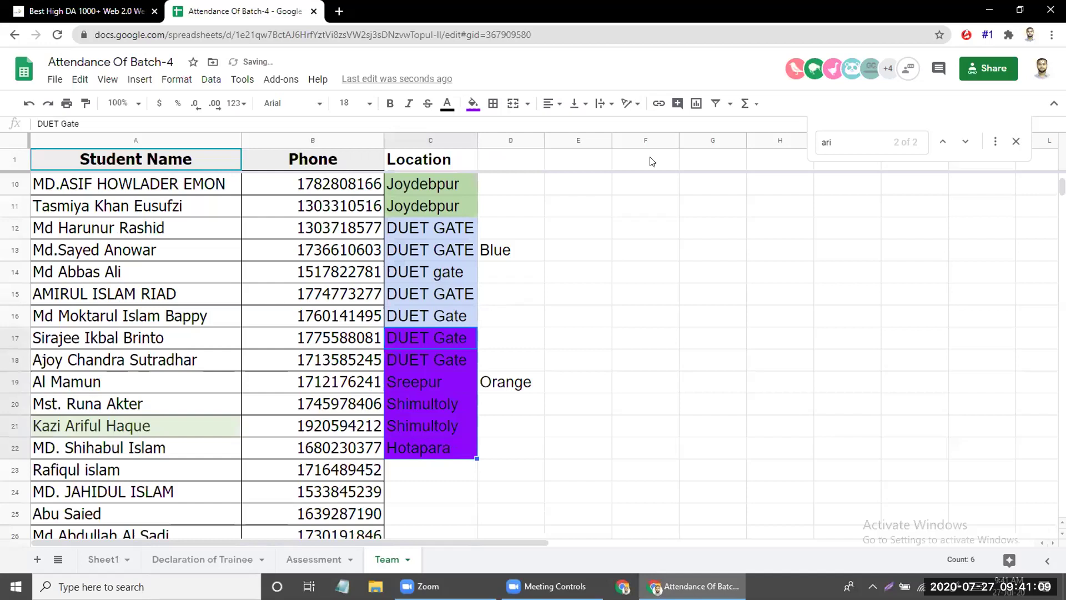
Step: Fill the C17:C22 location cells orange, then return to the web 2.0 sites article
click(473, 103)
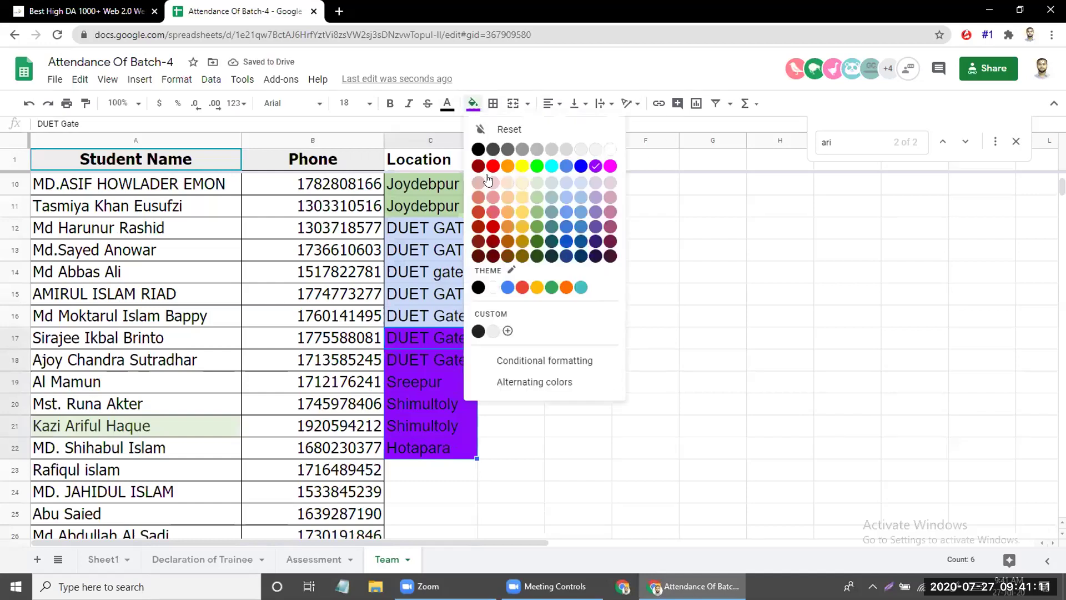
click(566, 287)
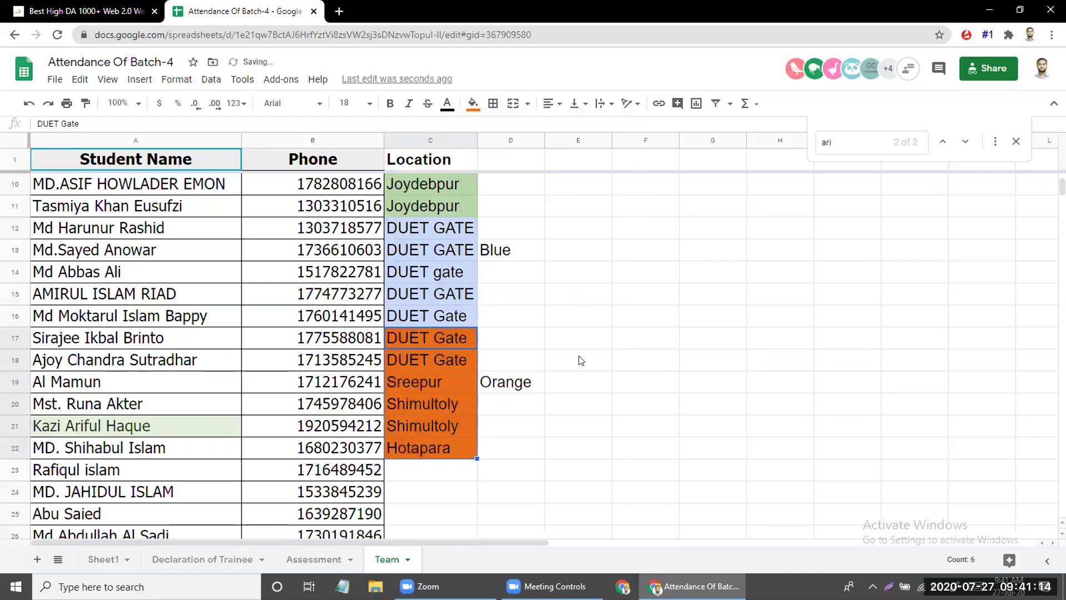
click(609, 332)
scroll(542, 371, up, 3)
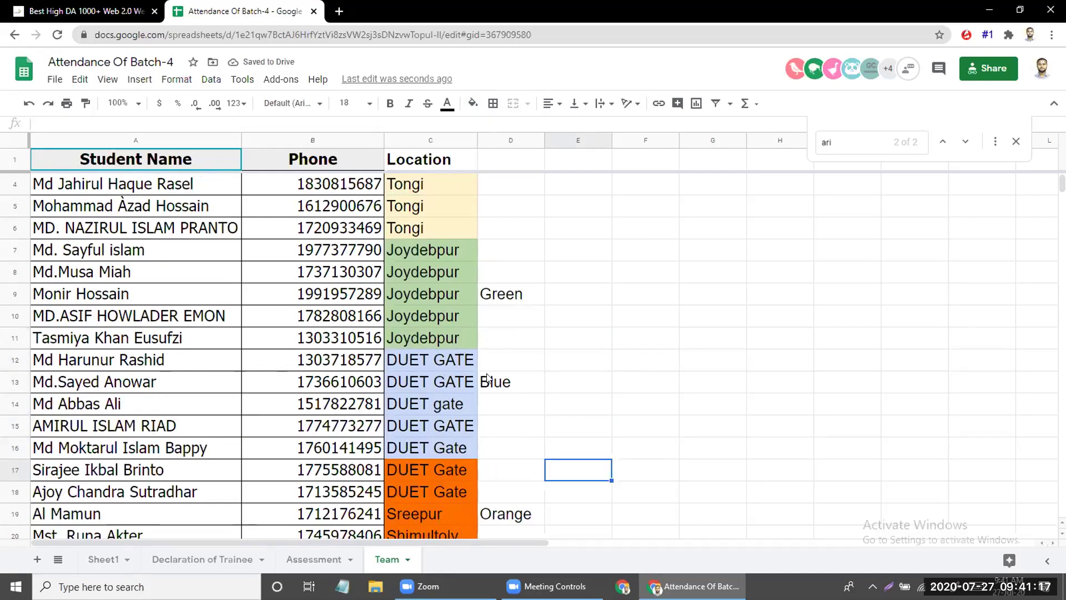
scroll(488, 379, down, 4)
scroll(488, 380, up, 2)
scroll(488, 379, up, 3)
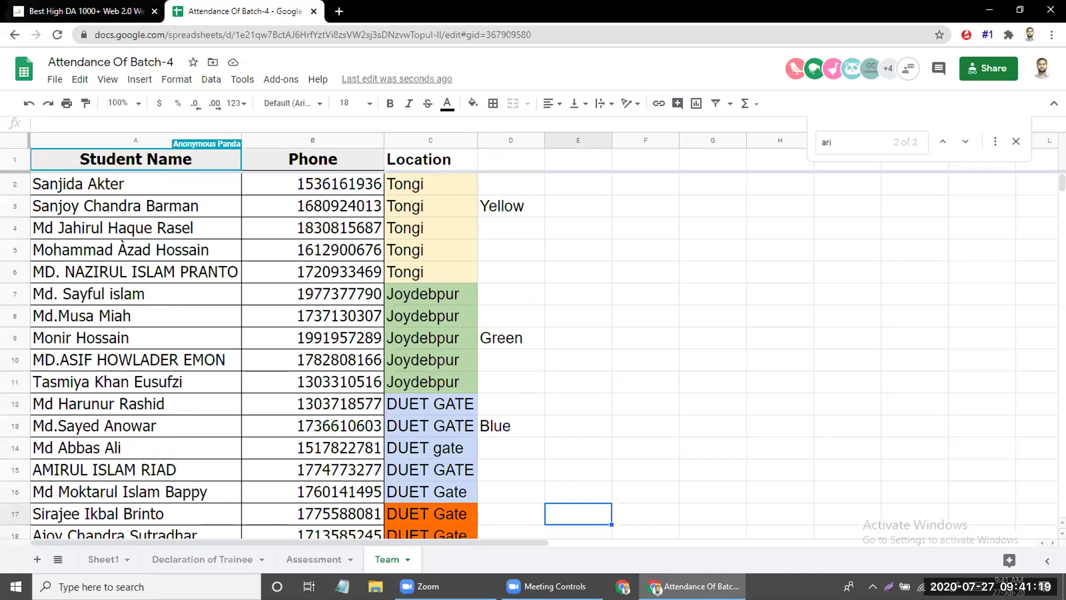
key(ctrl+shift+Tab)
scroll(524, 148, up, 5)
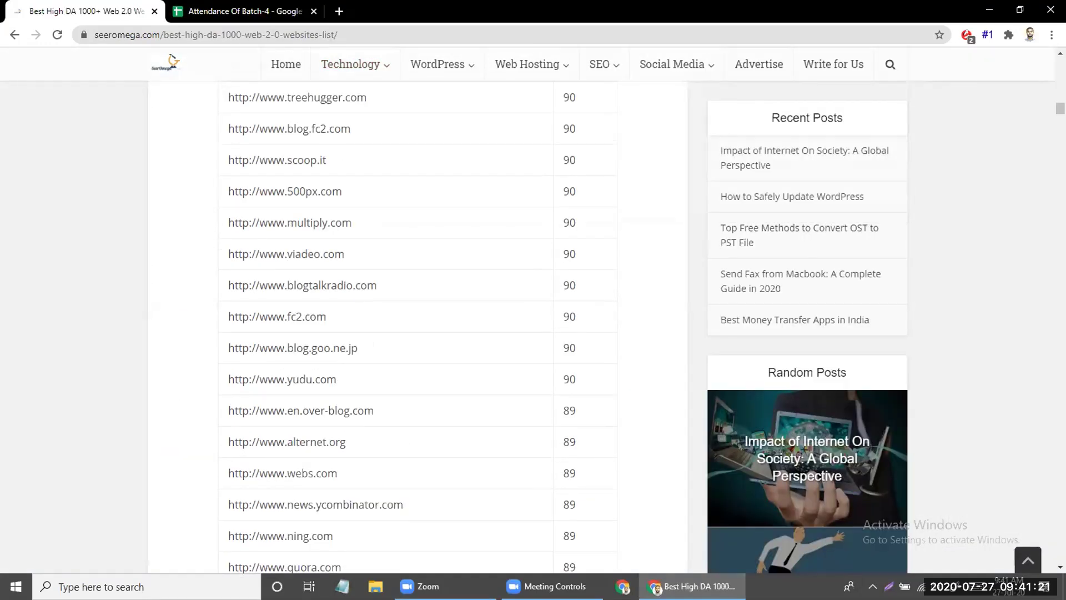
Step: Scroll through the Seeromega Web 2.0 site list, glancing at the attendance sheet in between
scroll(417, 328, up, 20)
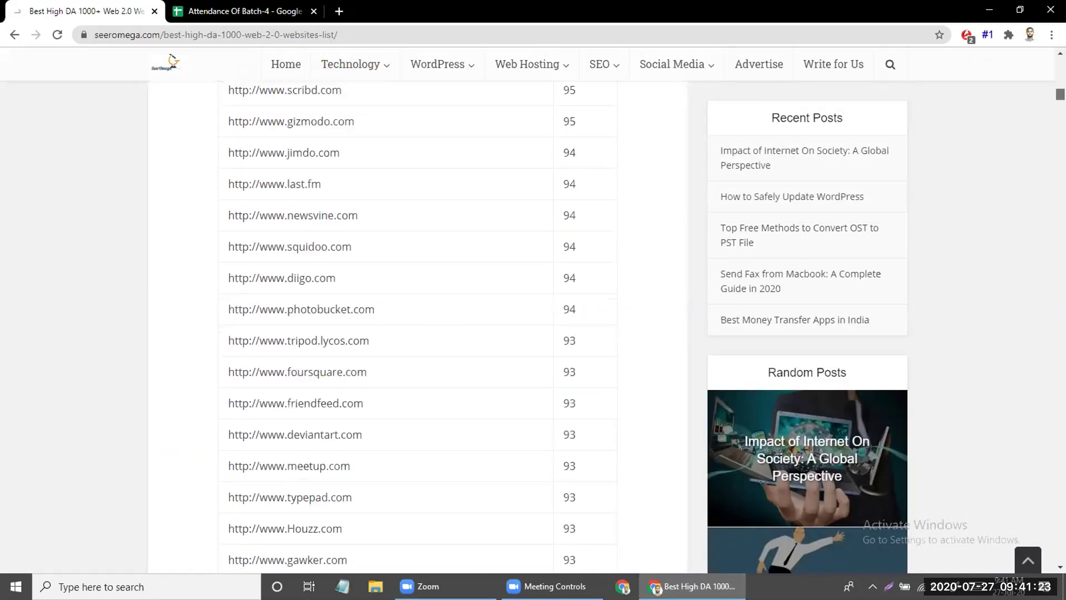
scroll(472, 222, down, 5)
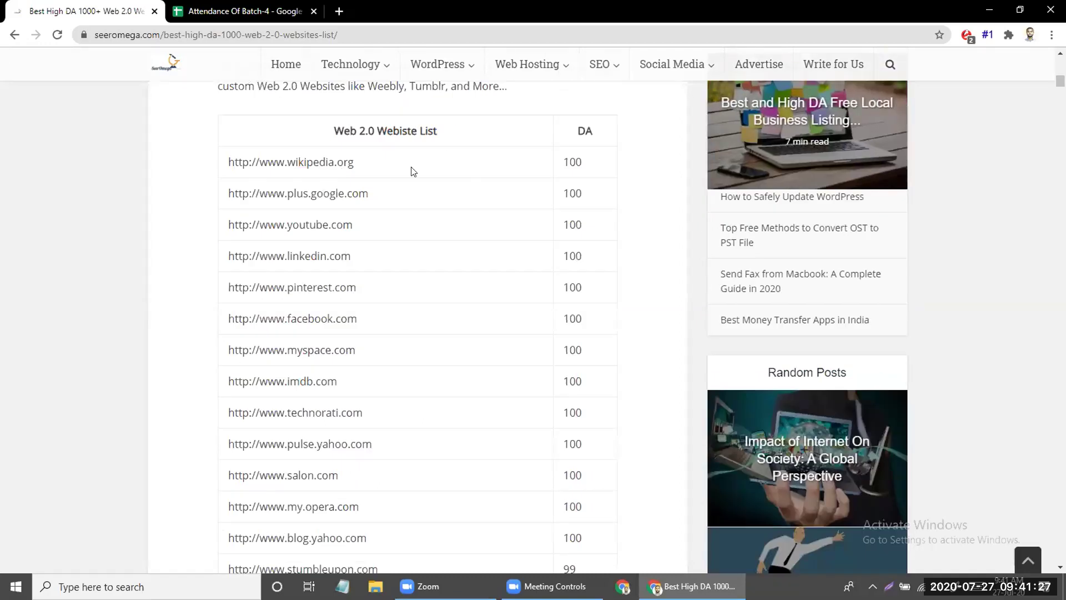
scroll(557, 178, down, 1)
scroll(559, 182, down, 2)
key(ctrl+Tab)
scroll(397, 247, down, 5)
scroll(442, 337, up, 5)
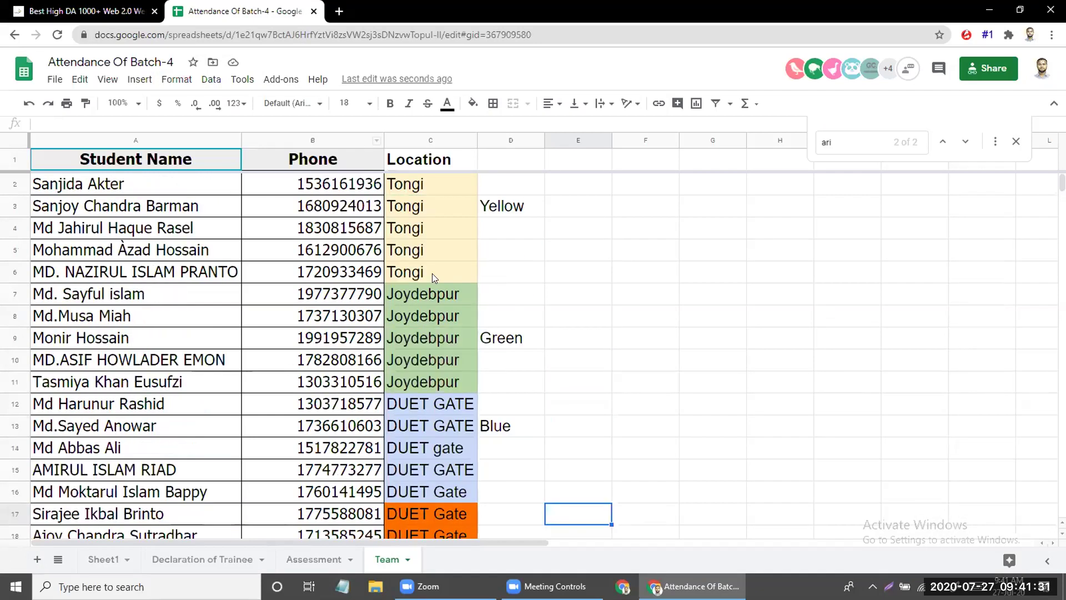
scroll(425, 284, down, 3)
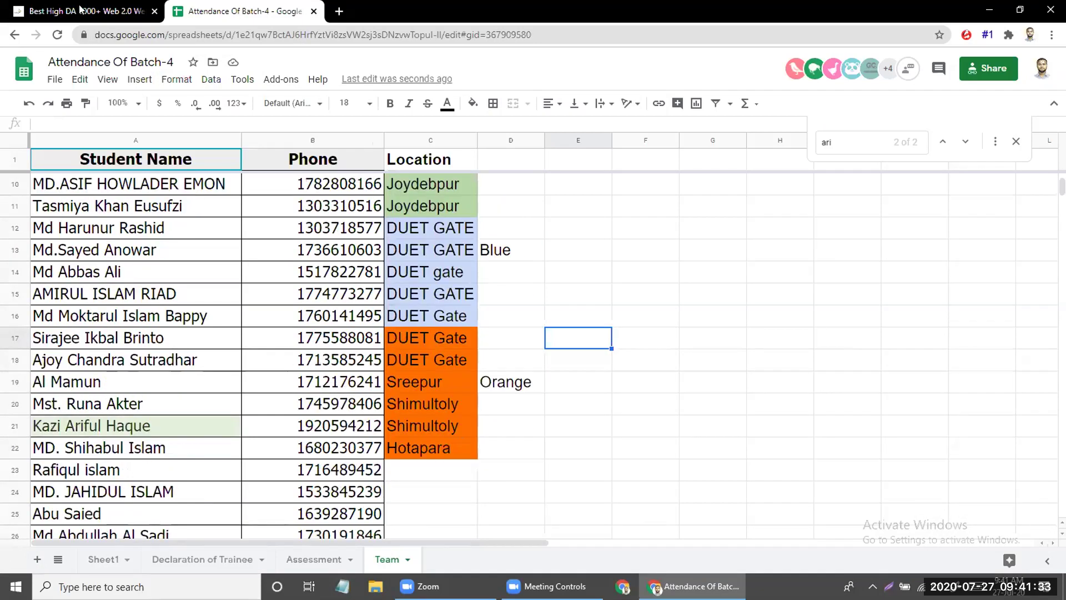
click(81, 9)
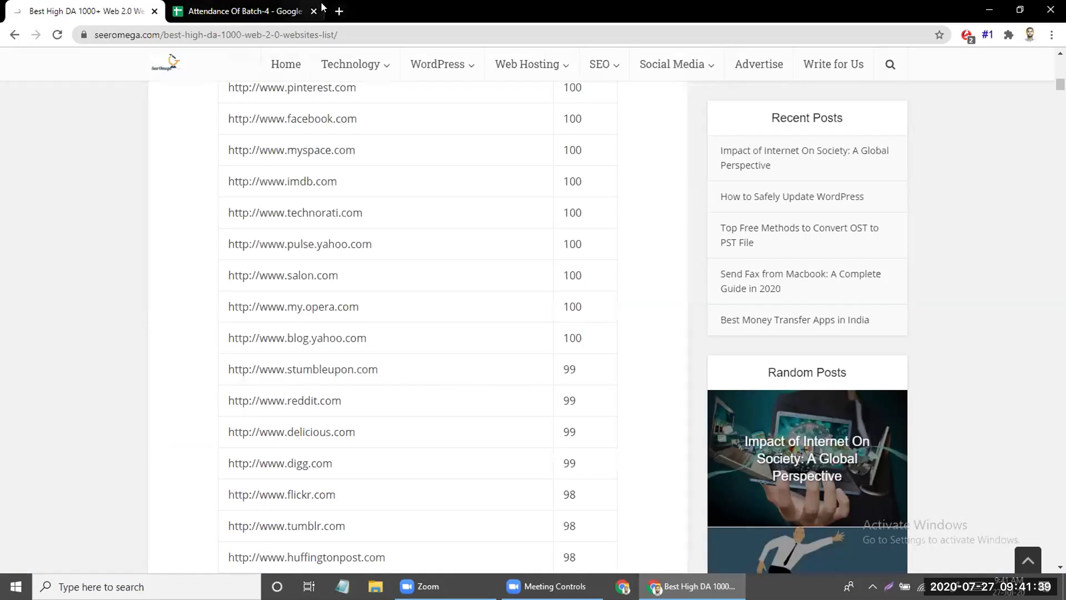
Step: Open a new browser tab, close it, and select the row 18 name cell
click(341, 12)
text(1000)
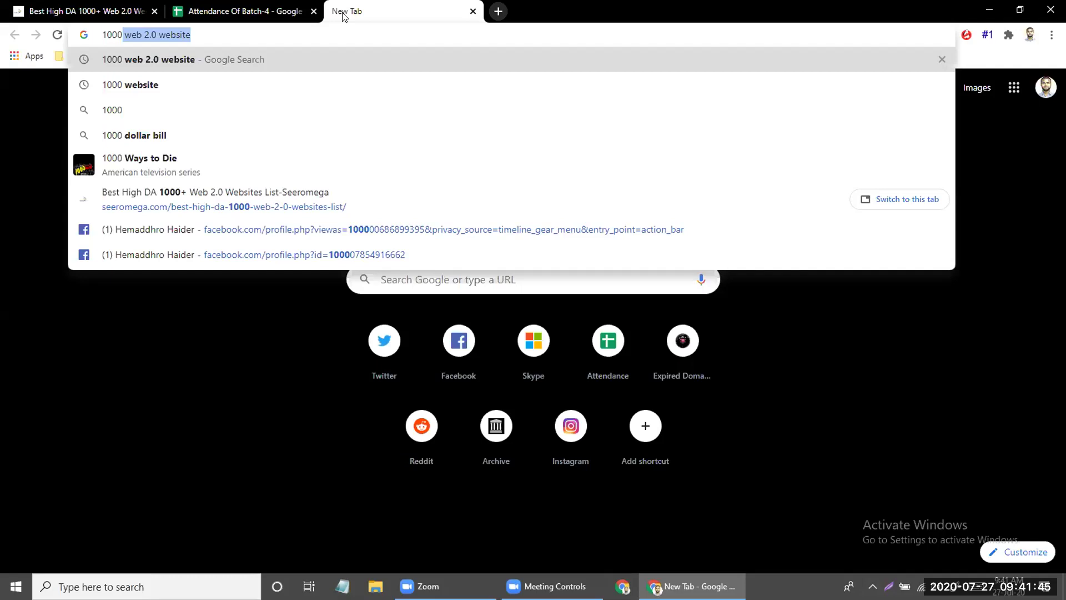
click(269, 10)
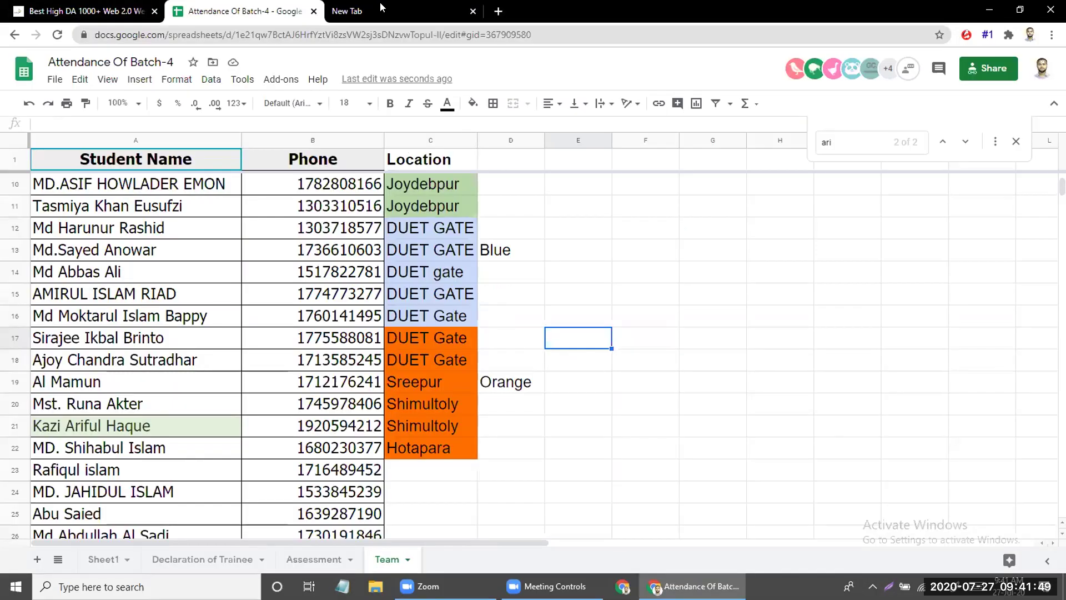
click(380, 3)
key(ctrl+w)
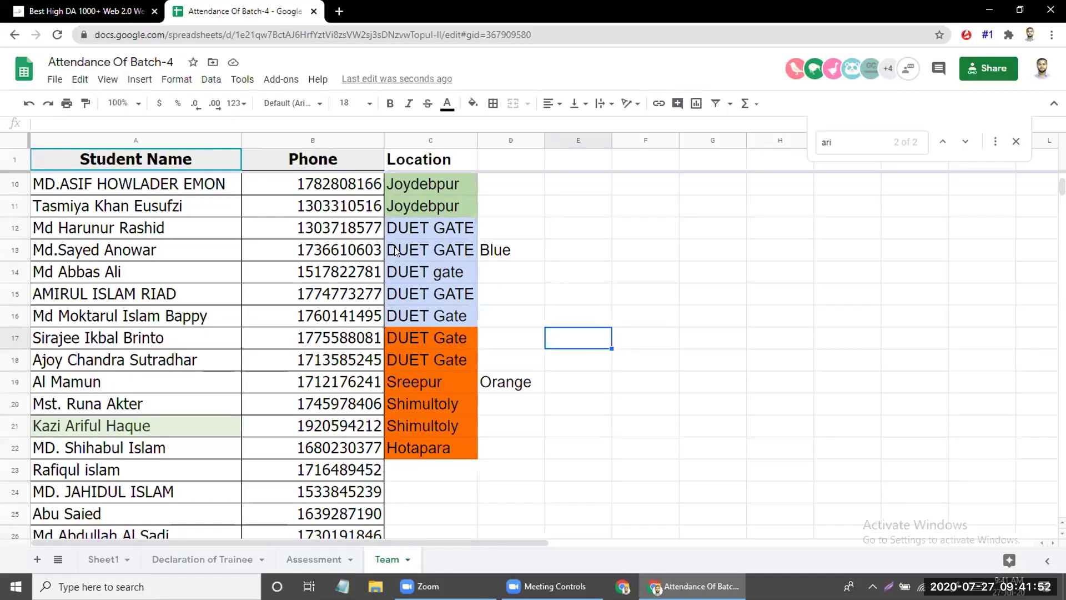
click(155, 367)
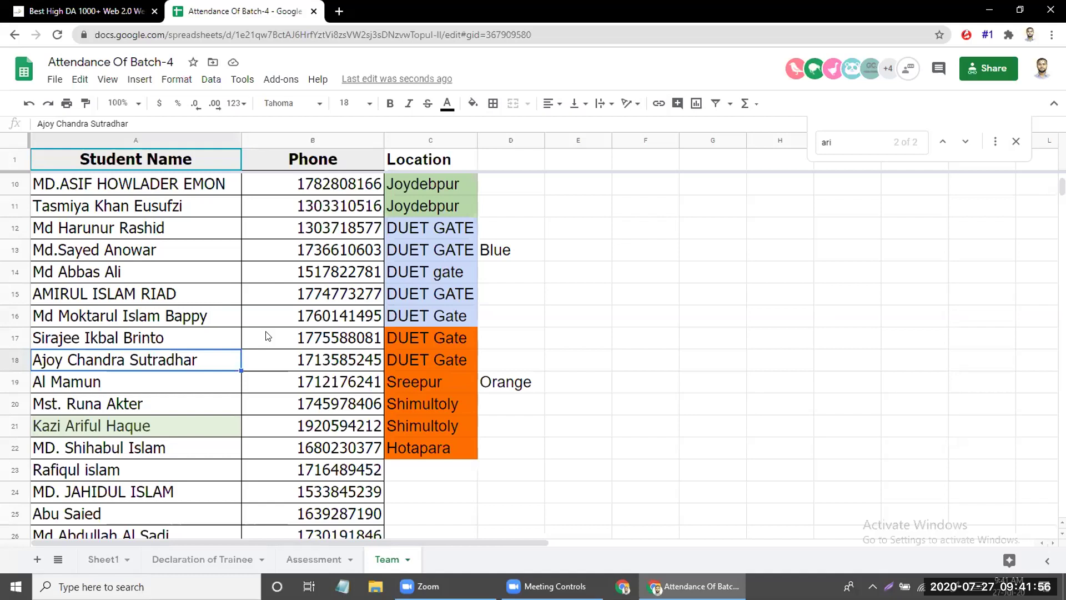
Step: Select the orange group's names and phones in rows 17–23, then all of row 17
click(185, 340)
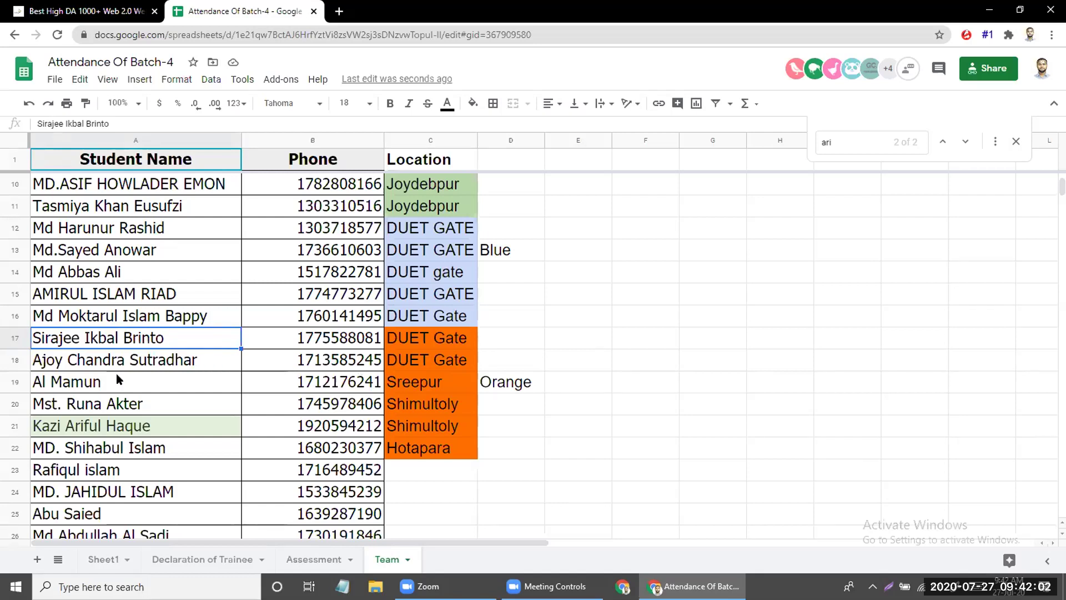
drag(160, 371, 323, 459)
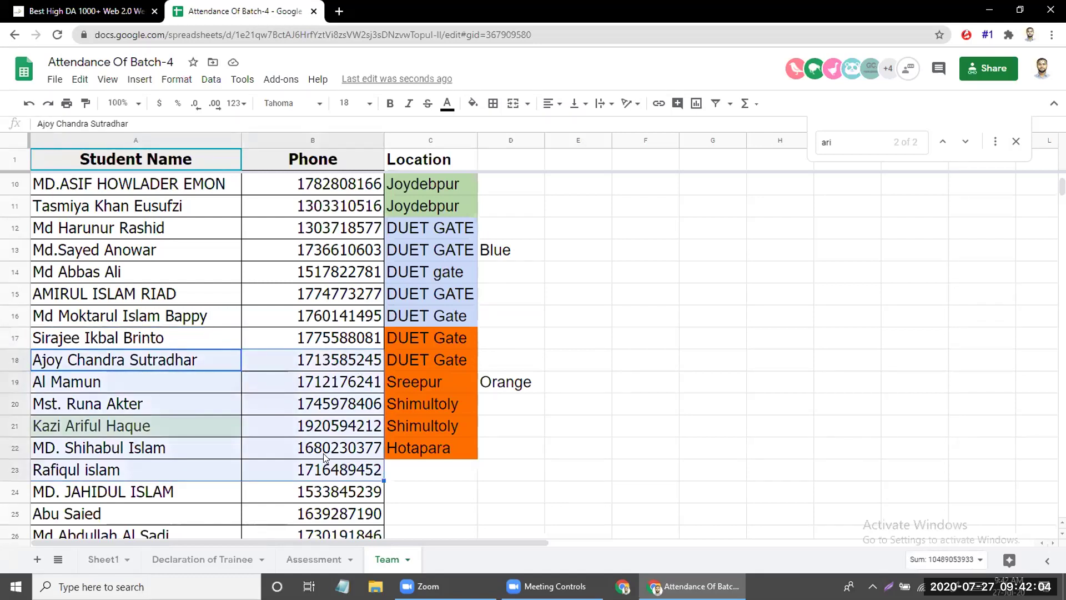
click(150, 342)
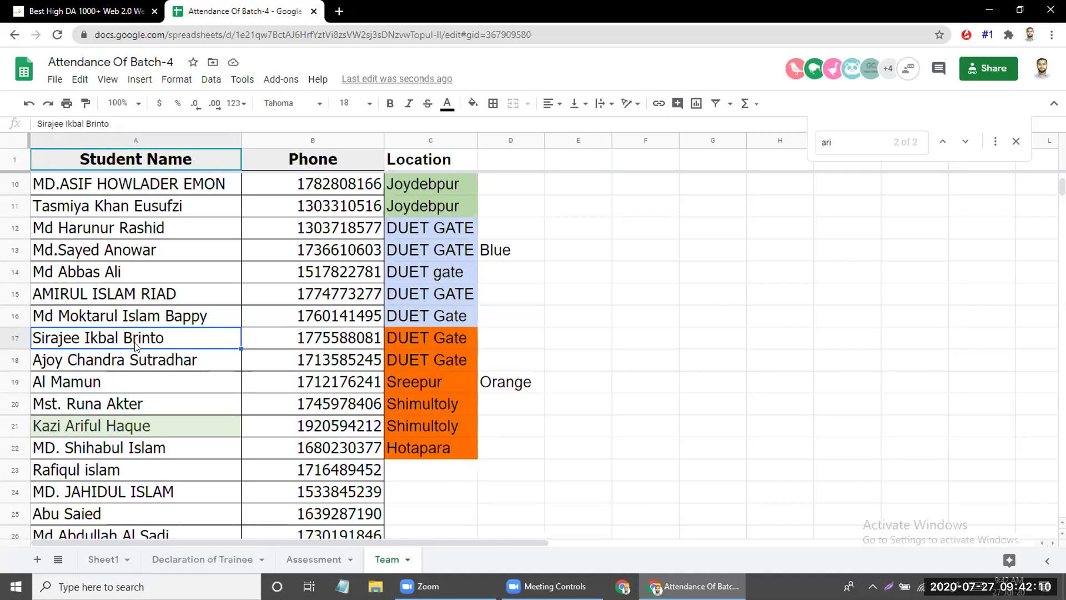
click(8, 338)
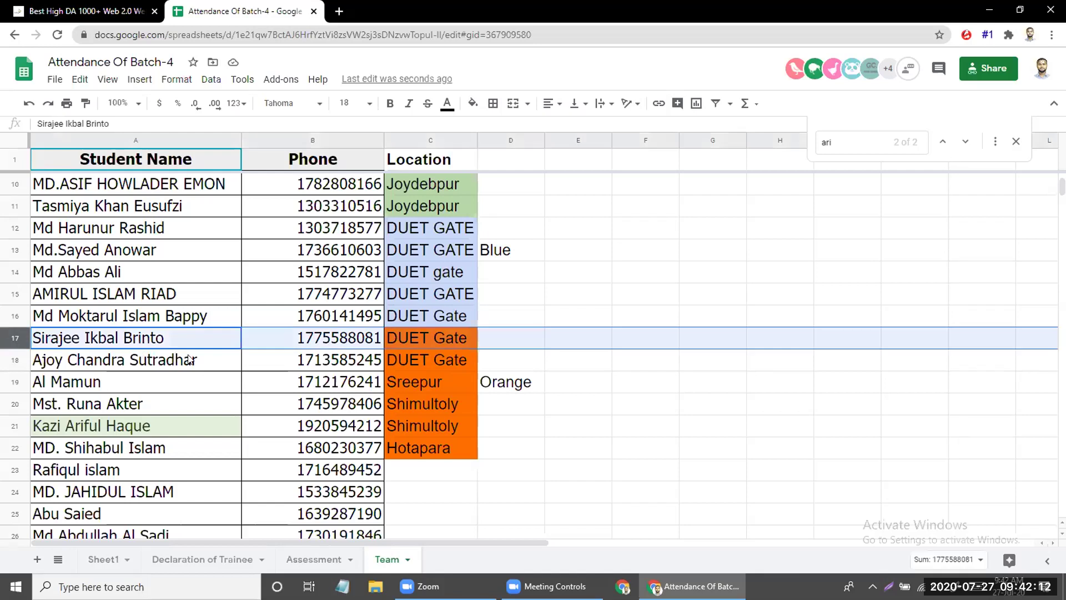
Step: Check rows 7, 12, 5 and 2, then select the first Tongi student's name in A2
scroll(187, 359, up, 2)
click(12, 248)
scroll(331, 309, up, 1)
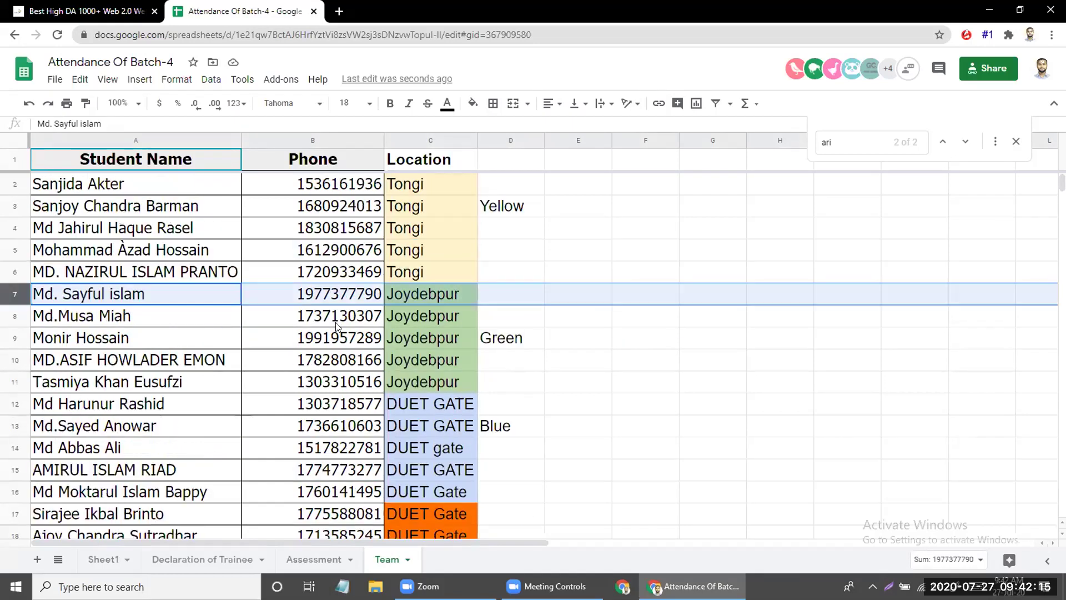
click(22, 403)
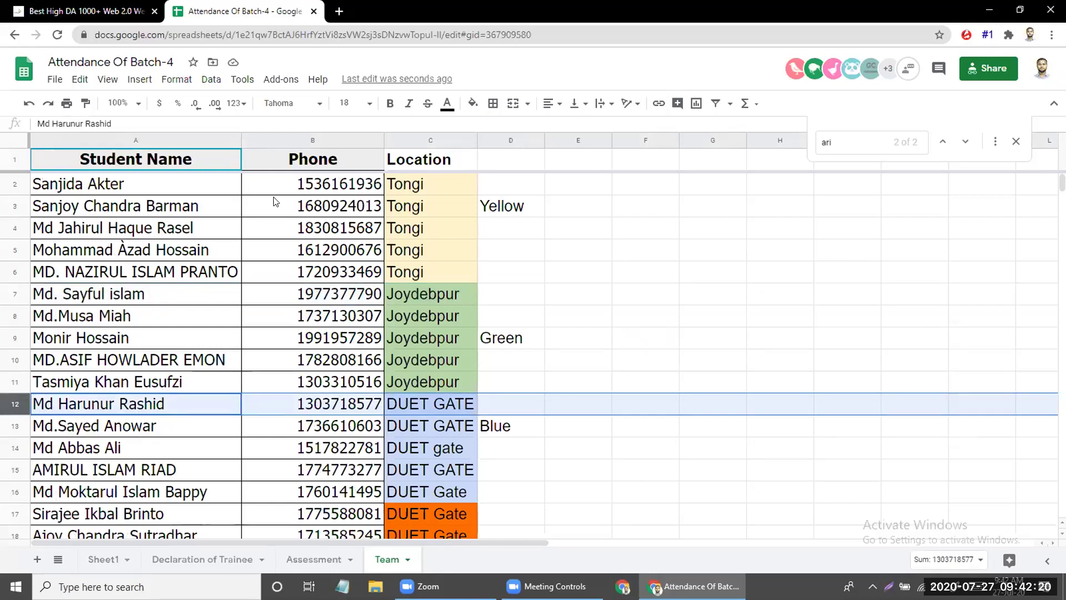
click(133, 251)
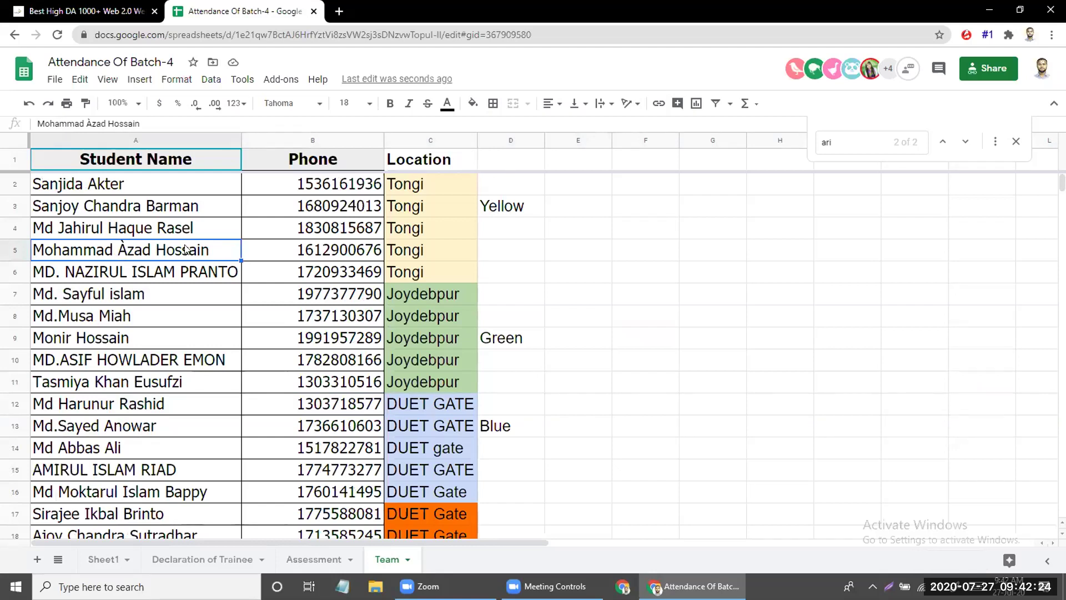
click(12, 185)
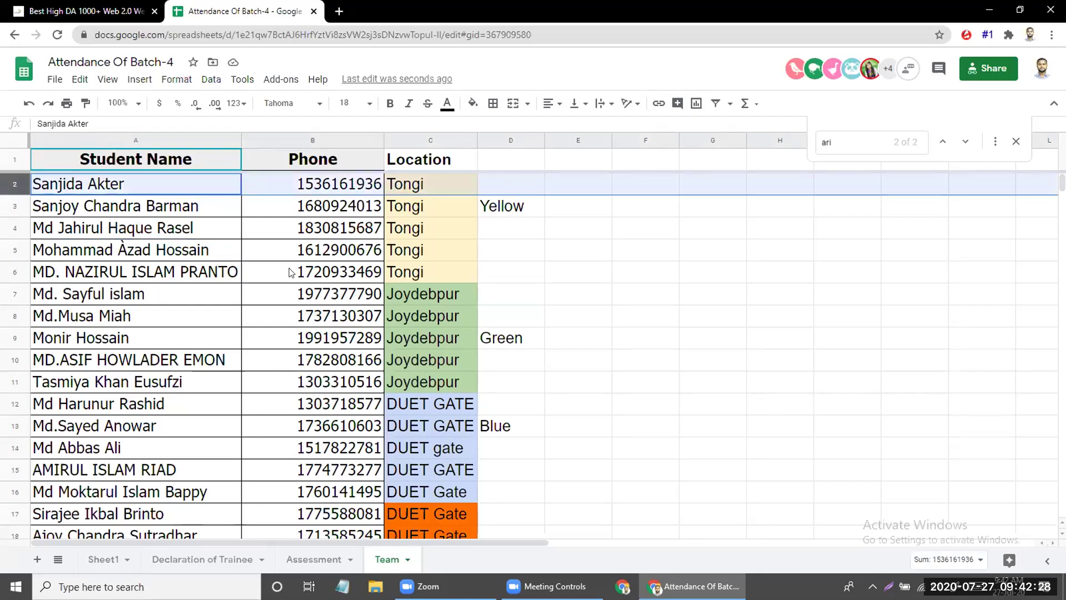
scroll(397, 356, down, 5)
scroll(411, 357, up, 1)
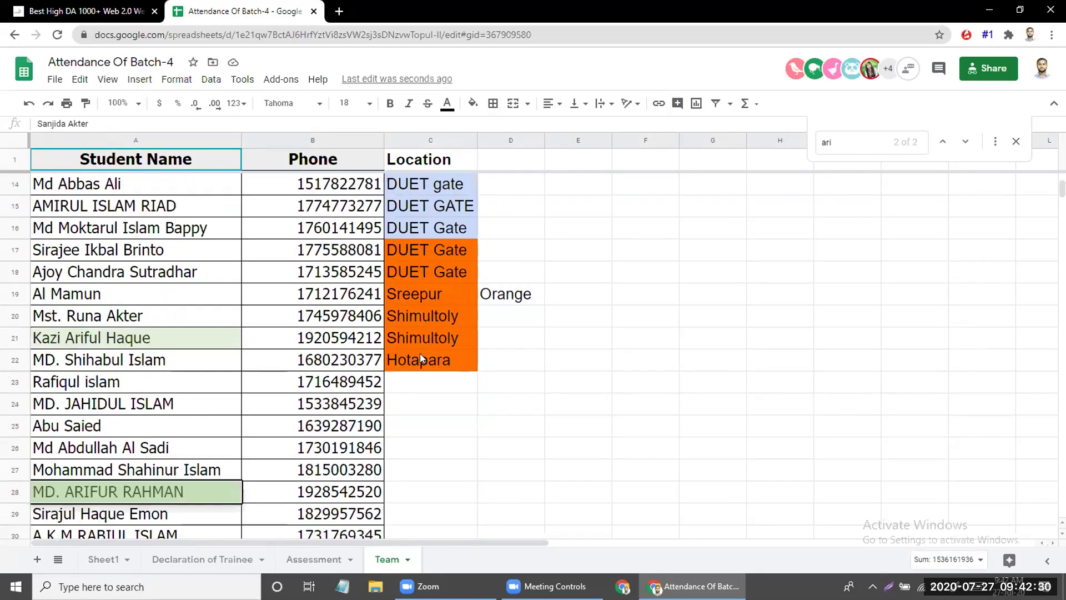
click(574, 368)
scroll(483, 358, up, 4)
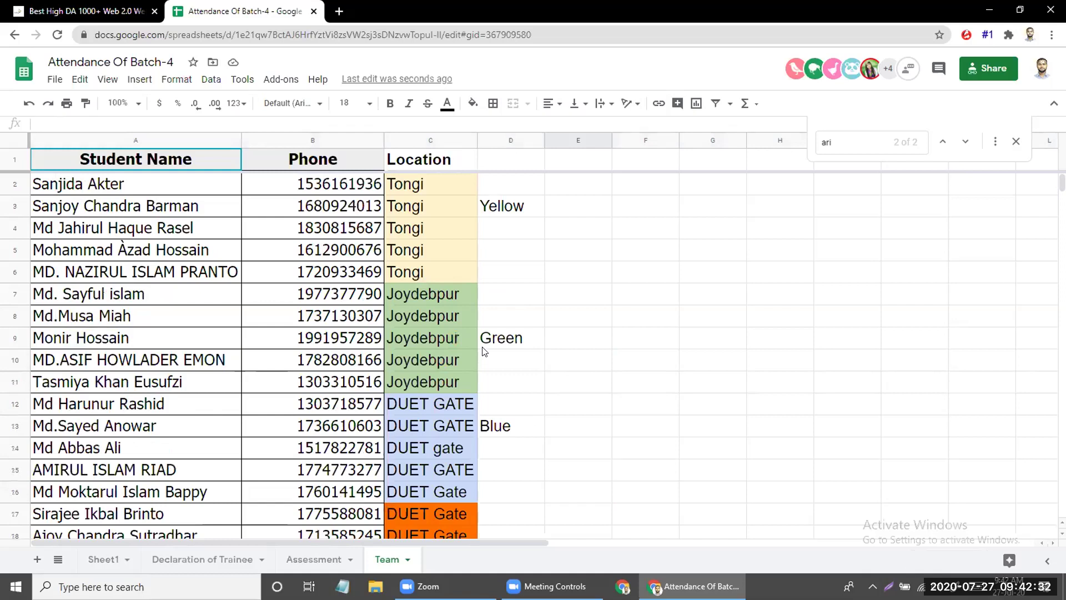
click(178, 188)
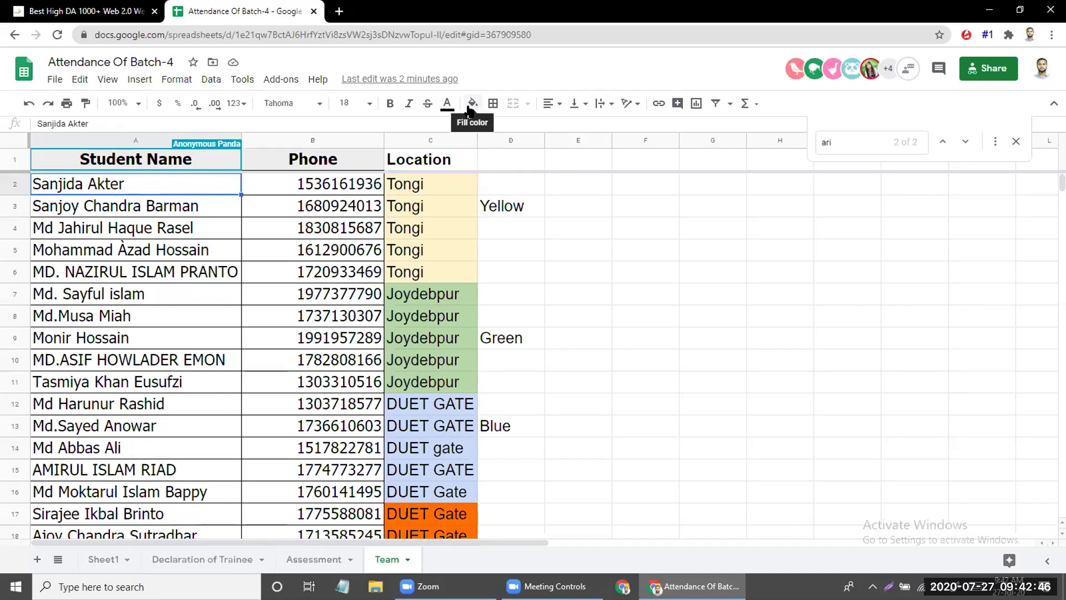
Step: Bold the first Tongi and Joydebpur student names in A2 and A7
click(390, 104)
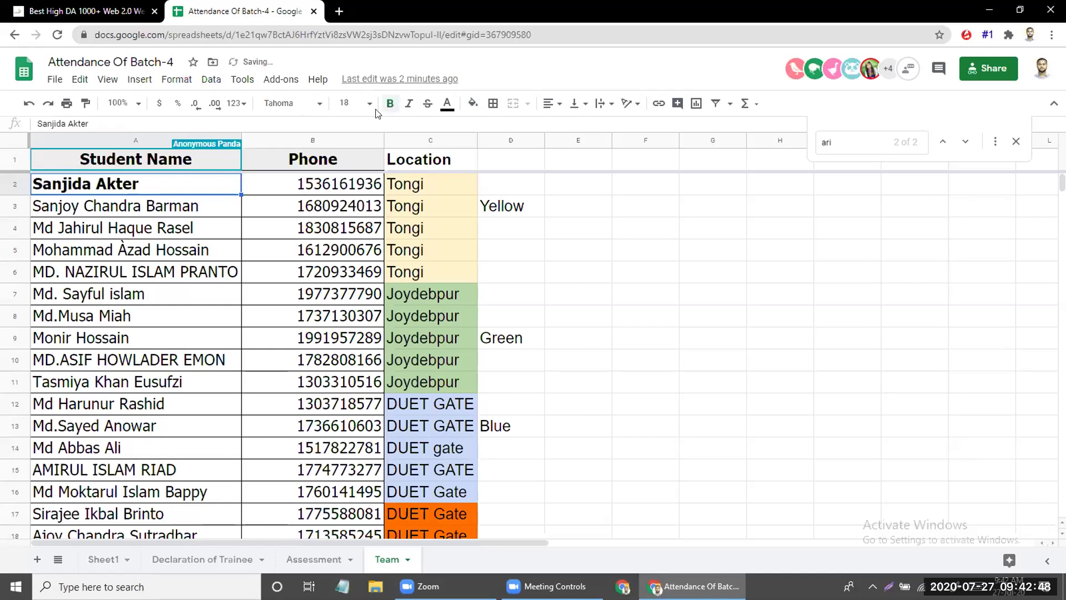
click(174, 292)
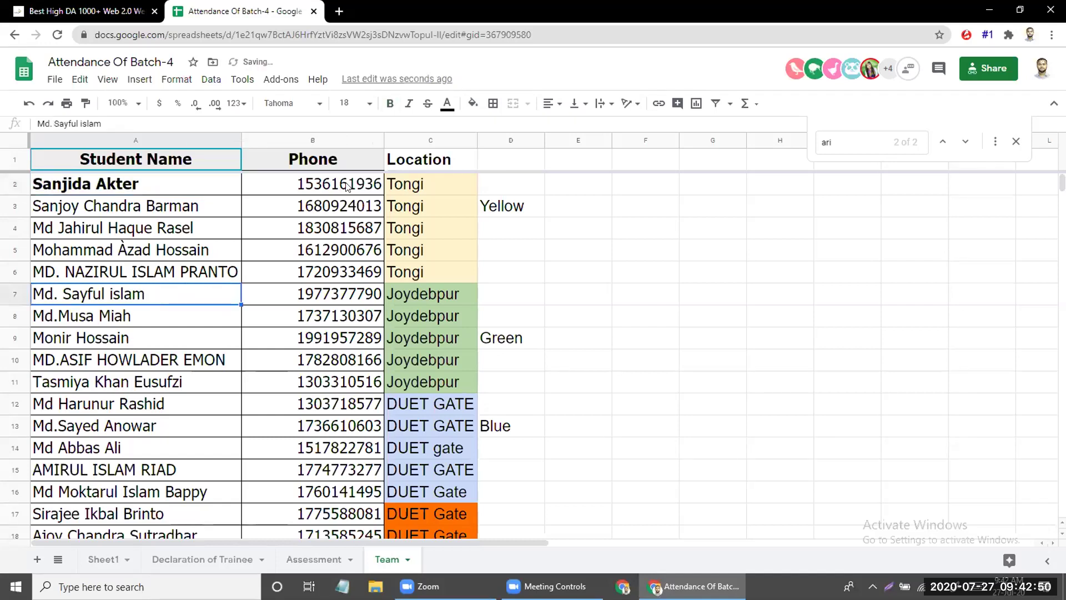
click(389, 104)
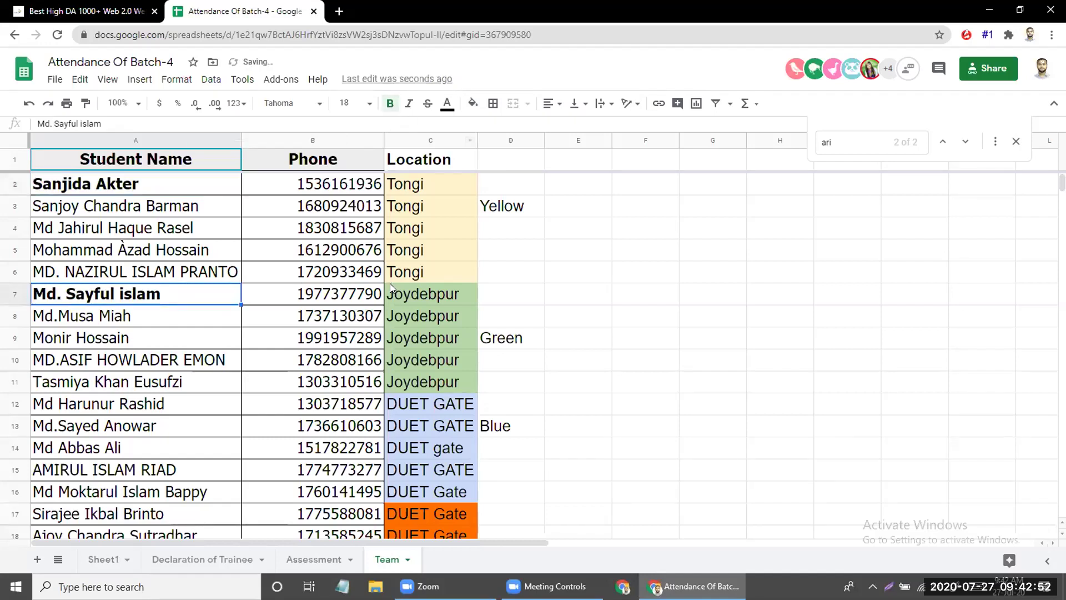
scroll(390, 287, down, 1)
Step: Bold the first DUET GATE and orange-group names in A12 and A17
click(261, 363)
click(193, 355)
click(390, 104)
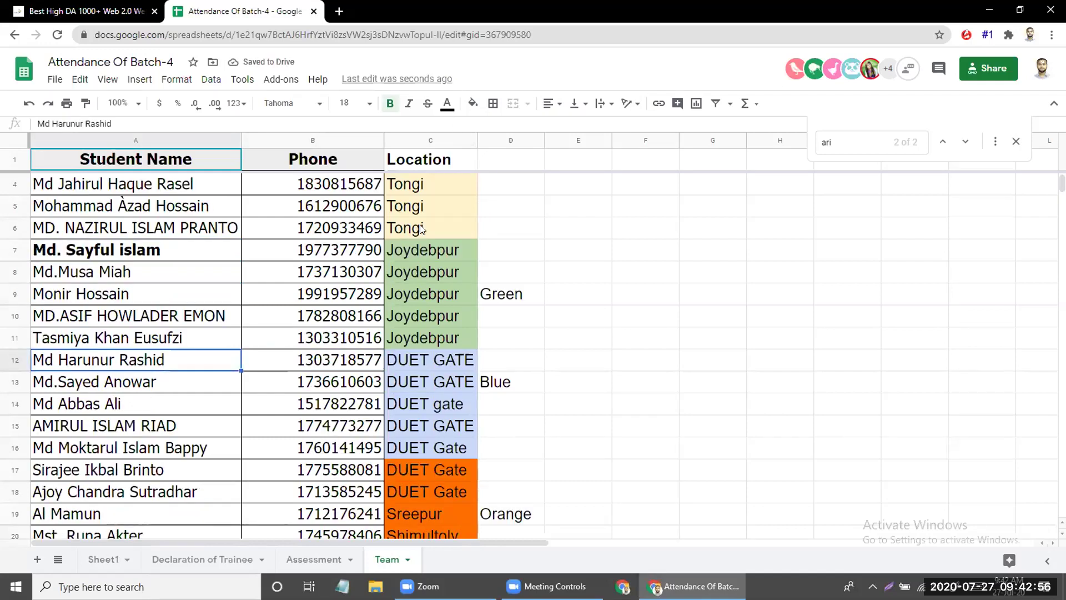
scroll(350, 327, down, 2)
click(184, 381)
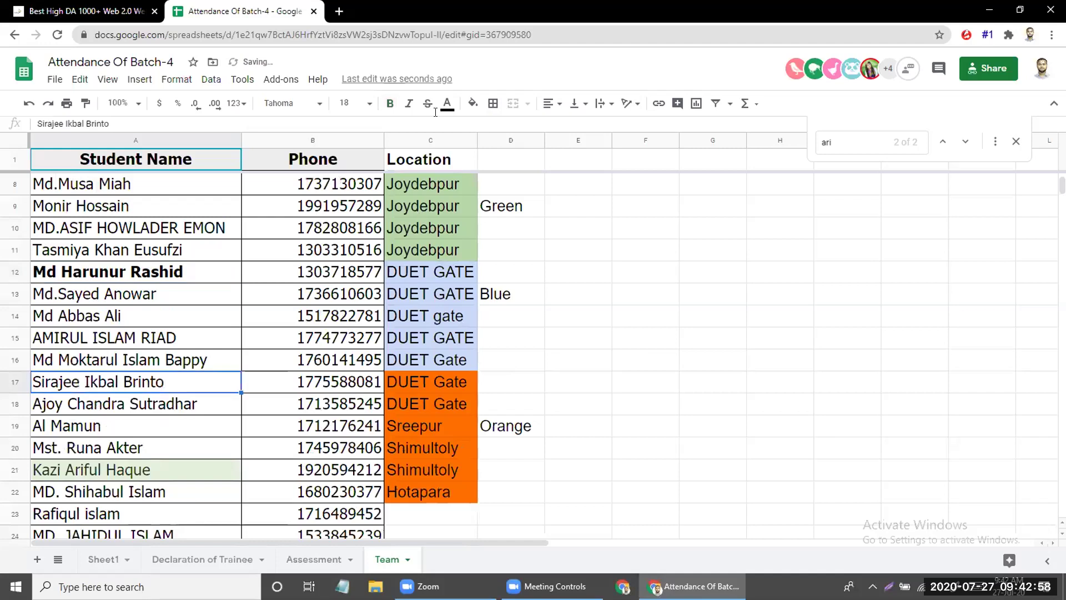
click(391, 104)
click(635, 366)
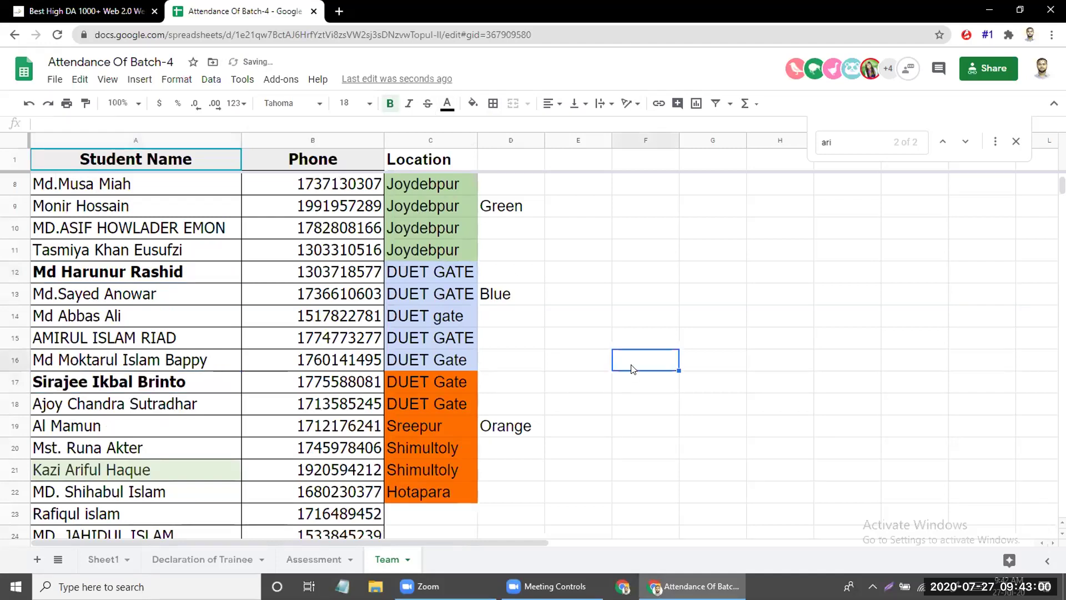
scroll(536, 373, up, 2)
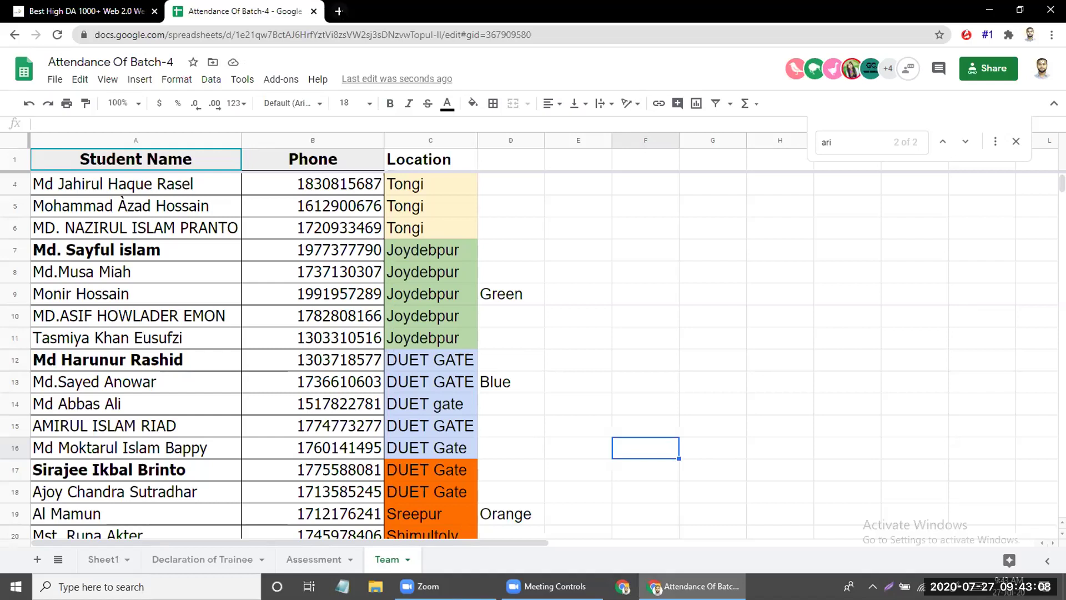
key(ctrl+t)
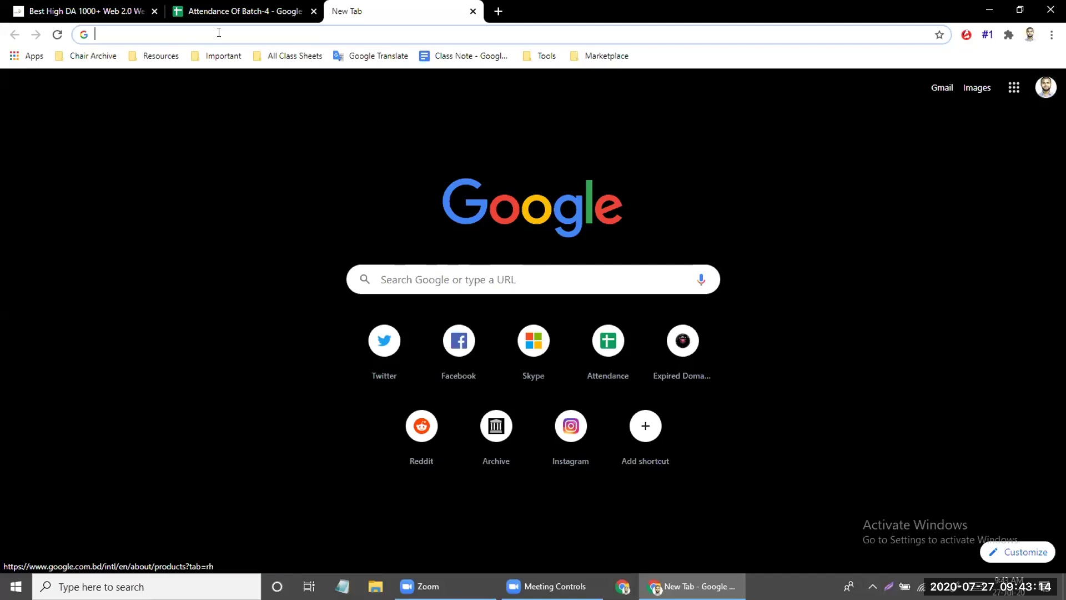
click(245, 11)
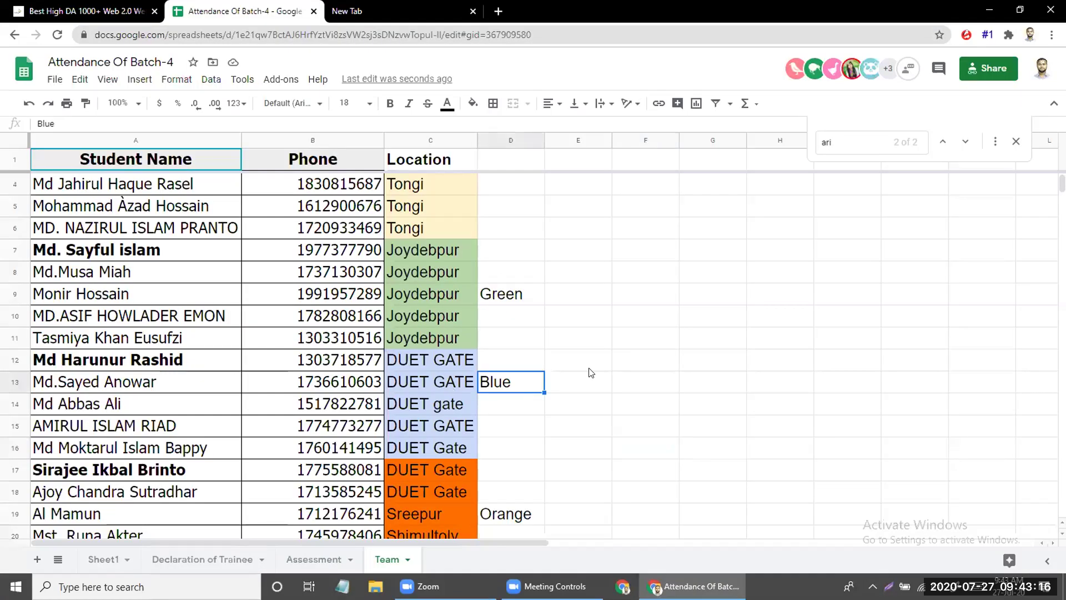
scroll(564, 322, down, 2)
scroll(561, 270, up, 3)
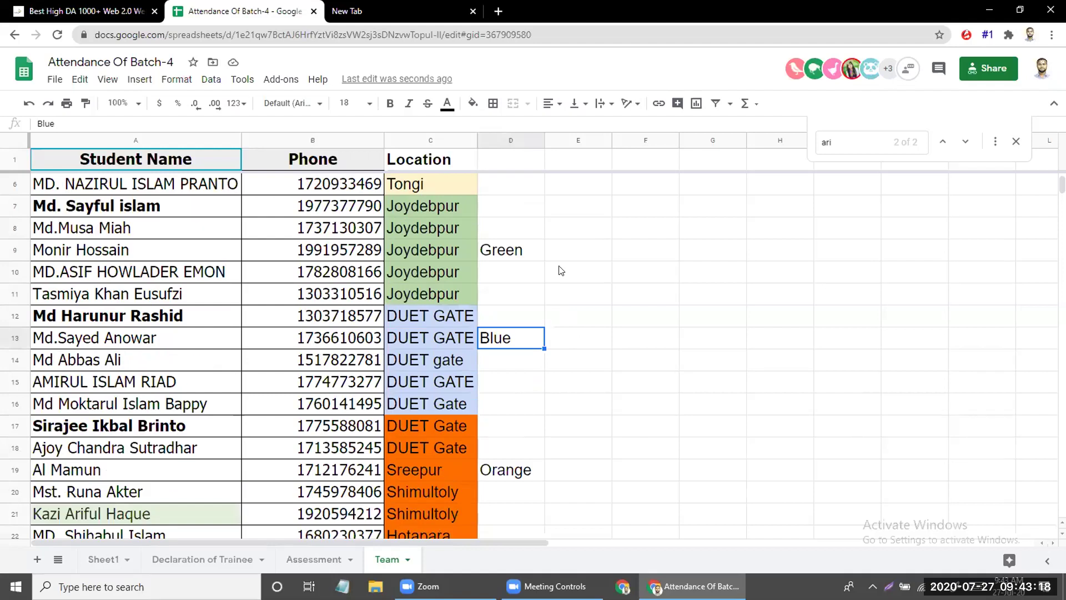
scroll(544, 260, down, 2)
scroll(528, 261, down, 2)
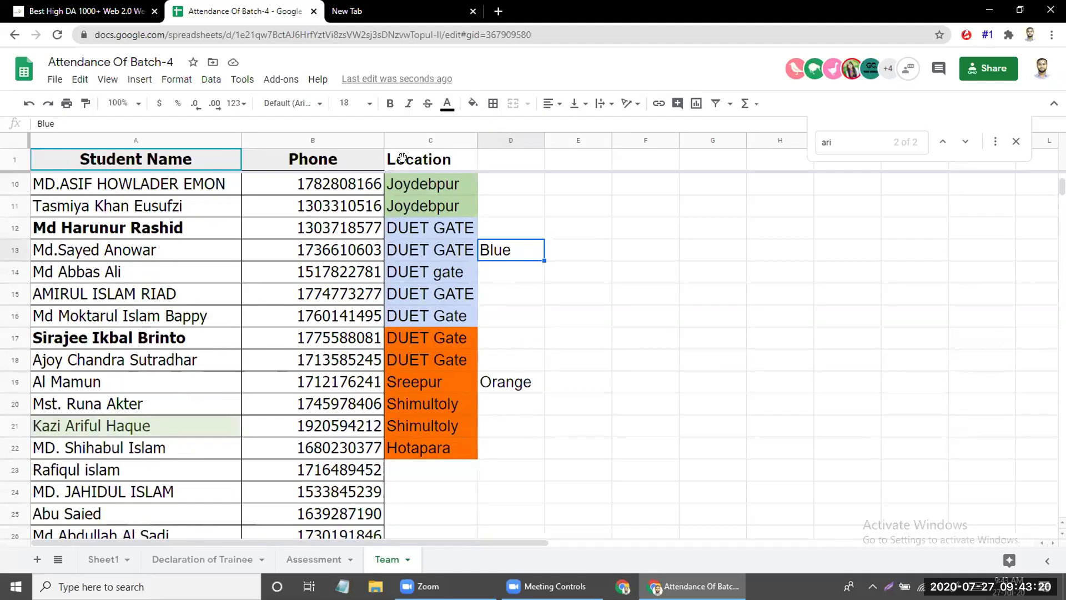
scroll(484, 281, up, 2)
click(516, 475)
click(515, 338)
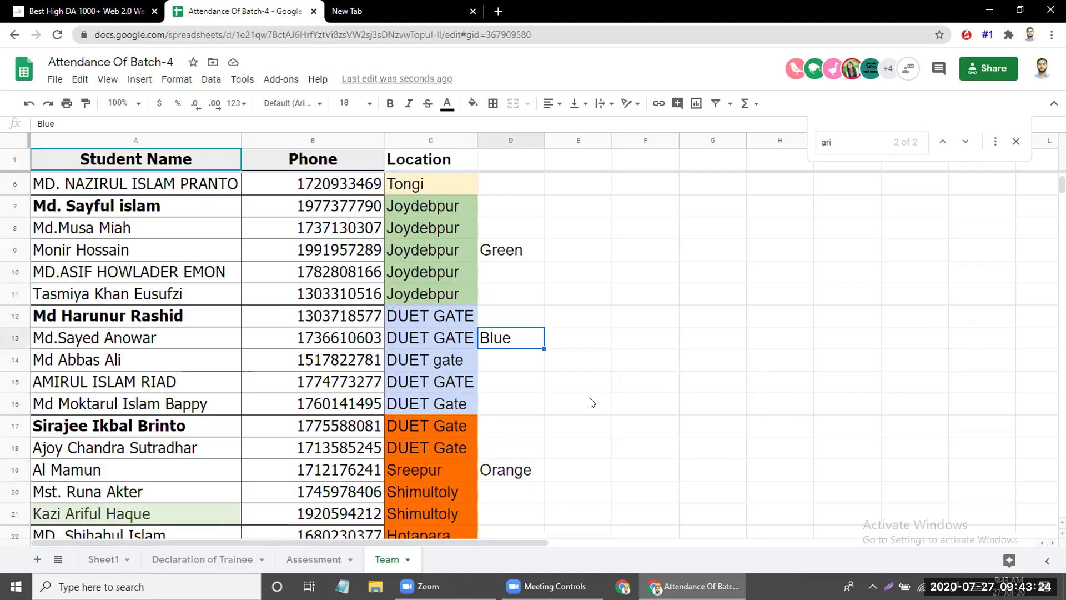
scroll(556, 361, up, 2)
click(507, 336)
click(488, 211)
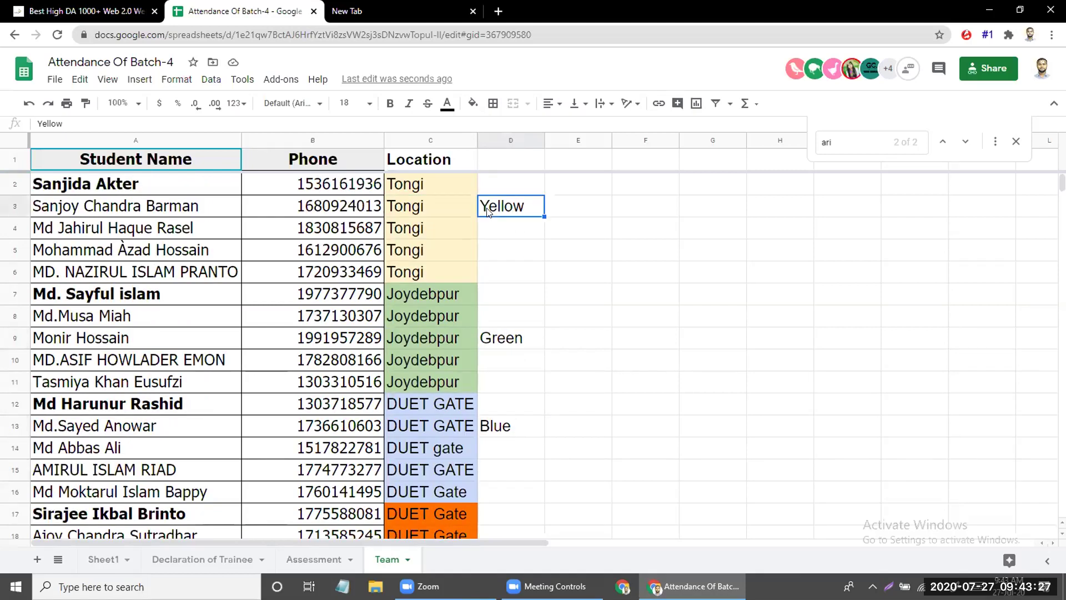
click(15, 185)
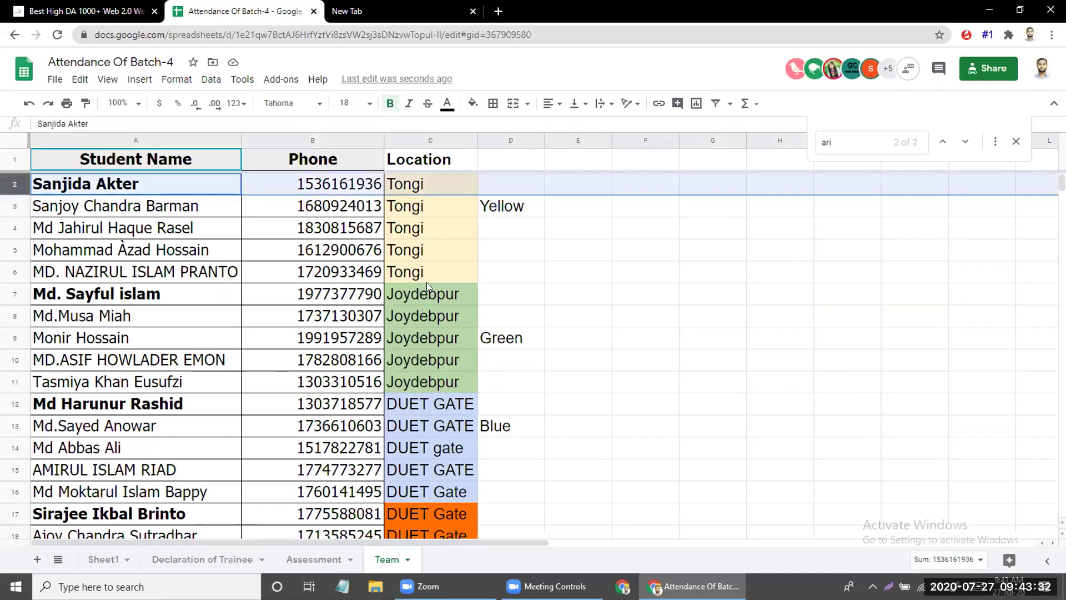
scroll(427, 286, down, 2)
scroll(583, 362, down, 3)
scroll(500, 358, up, 3)
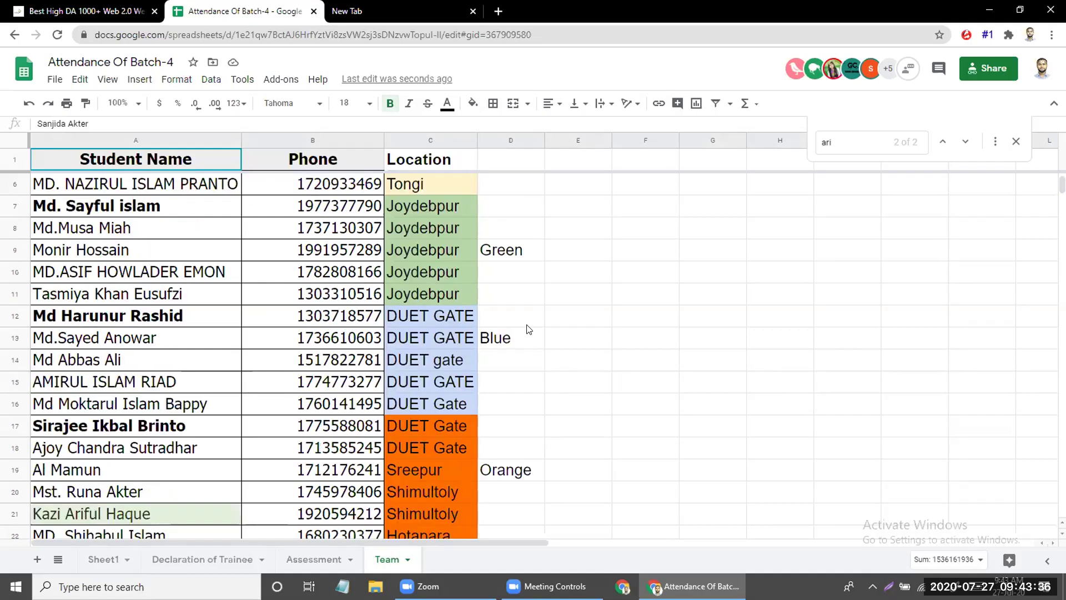
scroll(533, 329, up, 2)
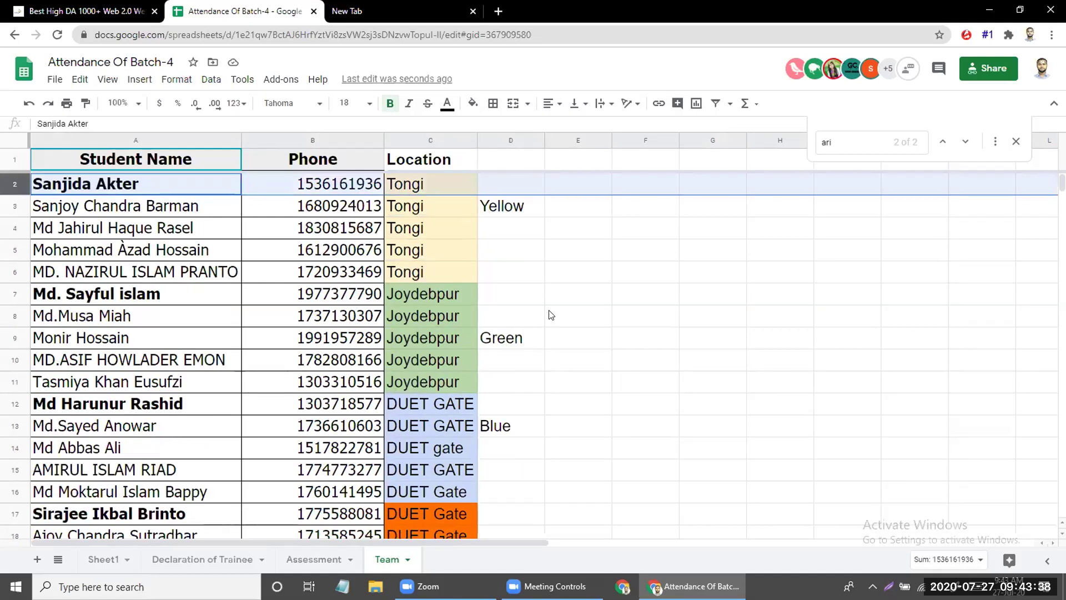
scroll(584, 311, down, 2)
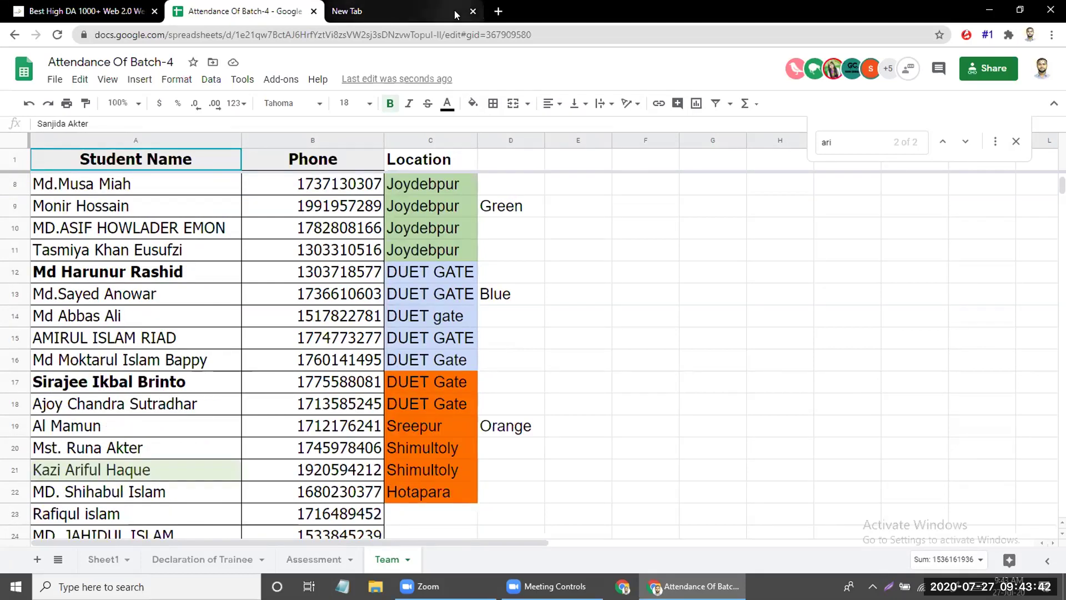
scroll(242, 267, up, 2)
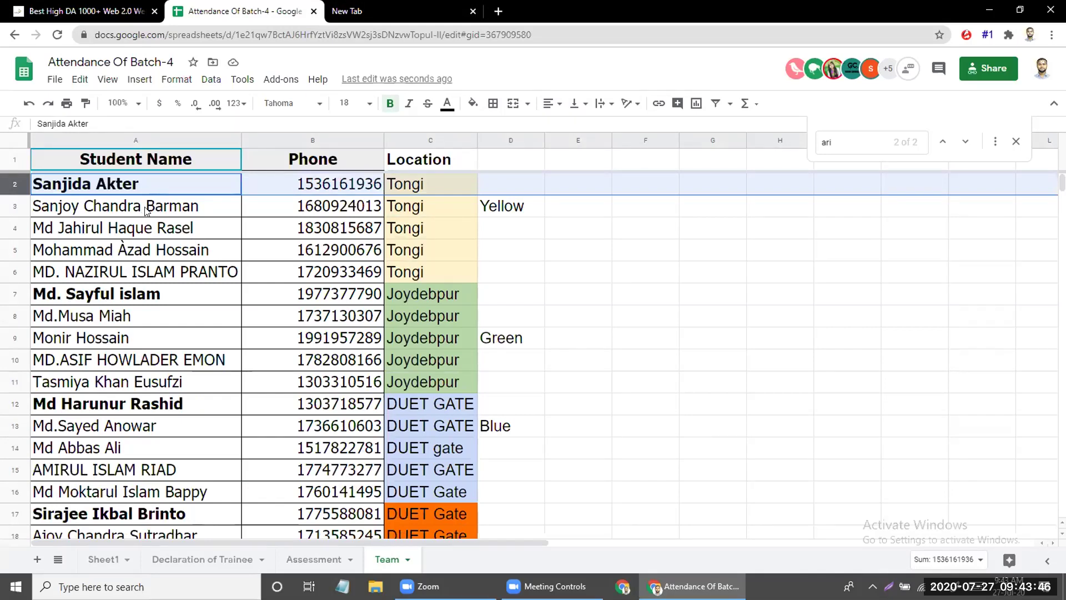
drag(158, 215, 198, 265)
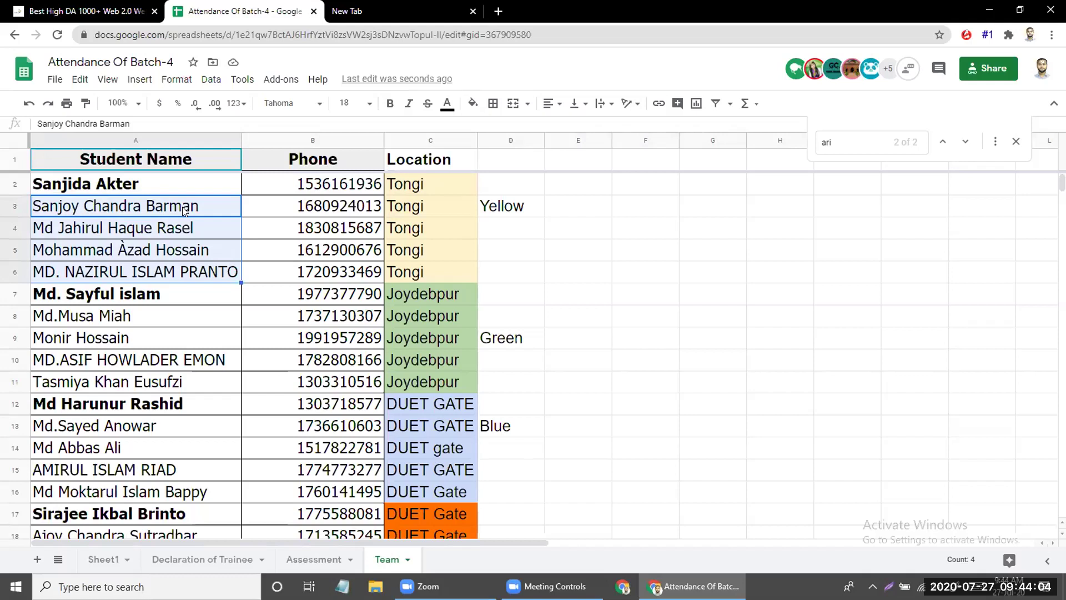
scroll(214, 272, down, 1)
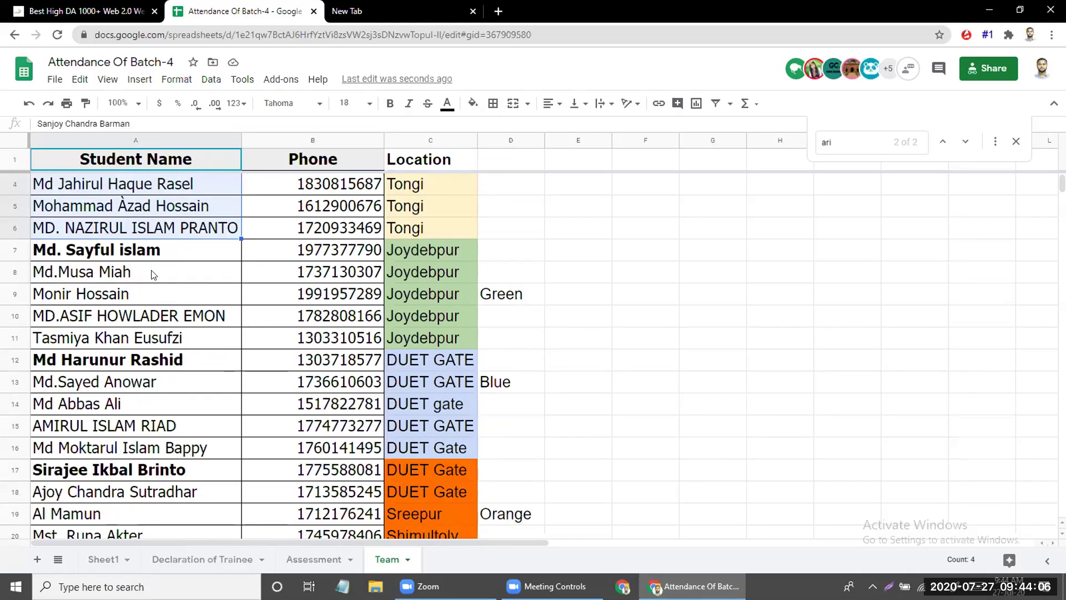
drag(148, 272, 147, 340)
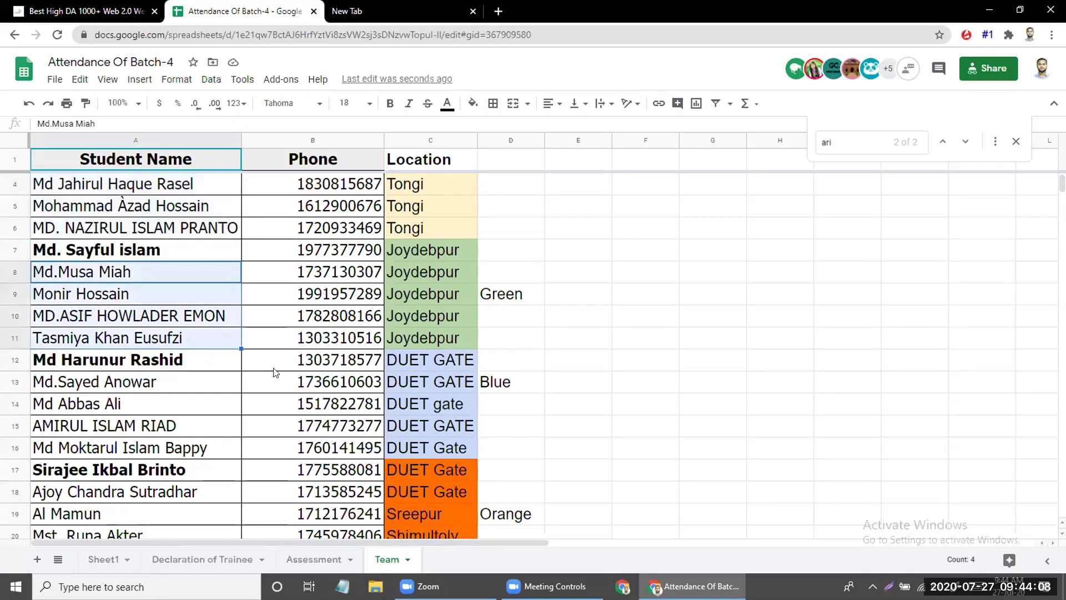
scroll(228, 338, down, 2)
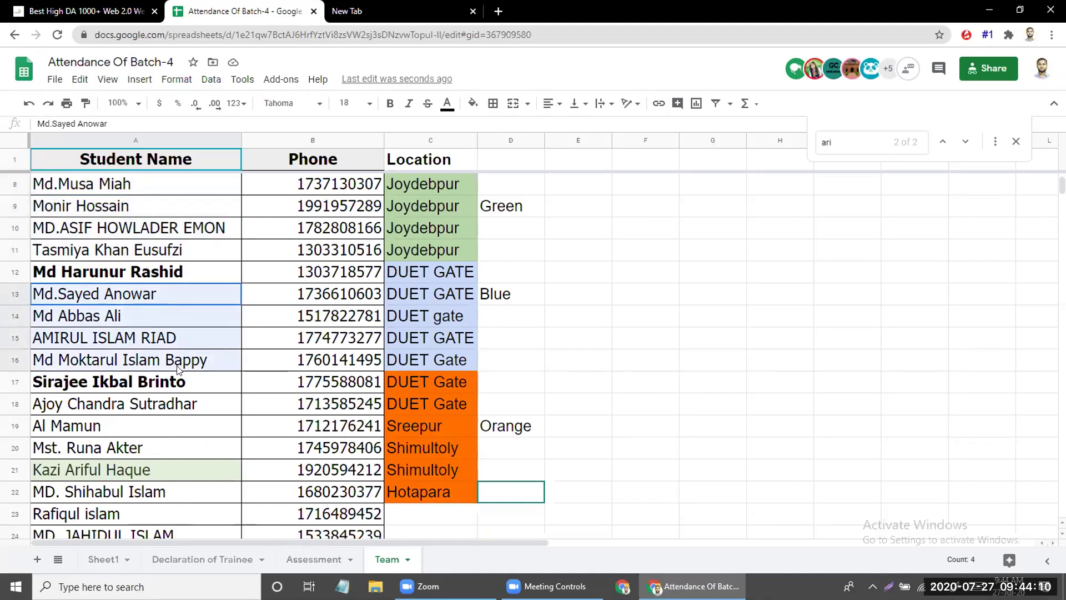
scroll(161, 345, down, 2)
click(156, 328)
drag(156, 328, 156, 414)
scroll(439, 367, up, 2)
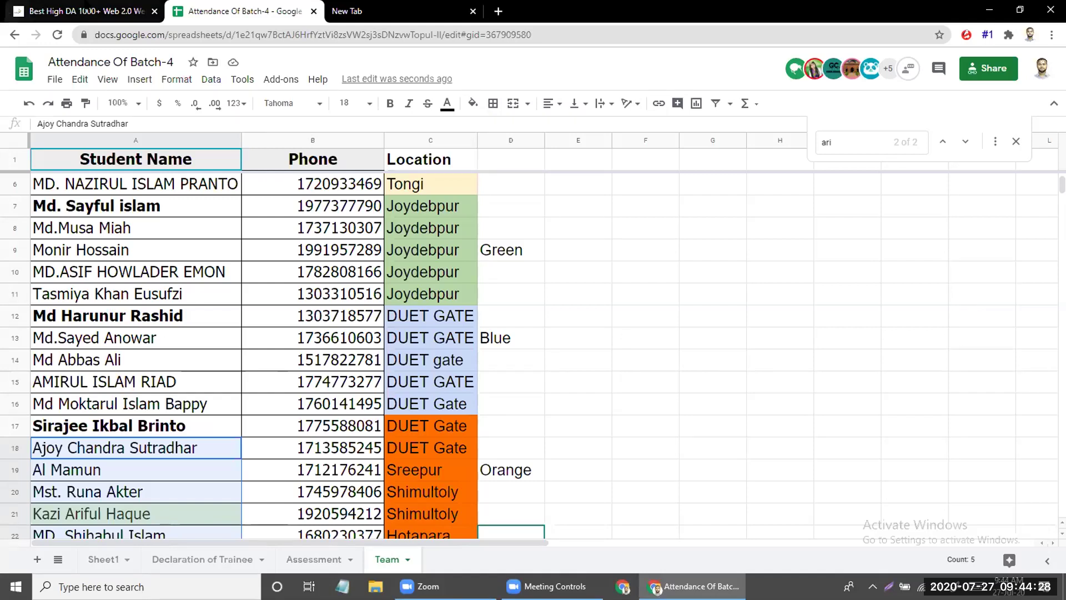
click(86, 11)
Step: Check the Yellow label in D3 of the attendance sheet, then return to the site list
scroll(433, 265, up, 10)
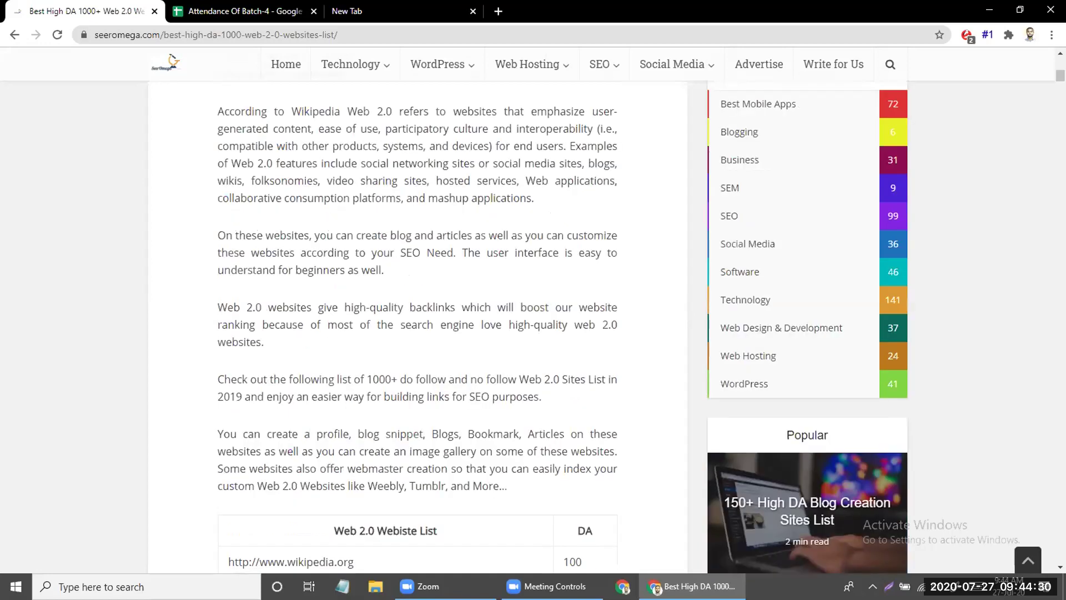
scroll(610, 242, down, 11)
scroll(349, 261, up, 2)
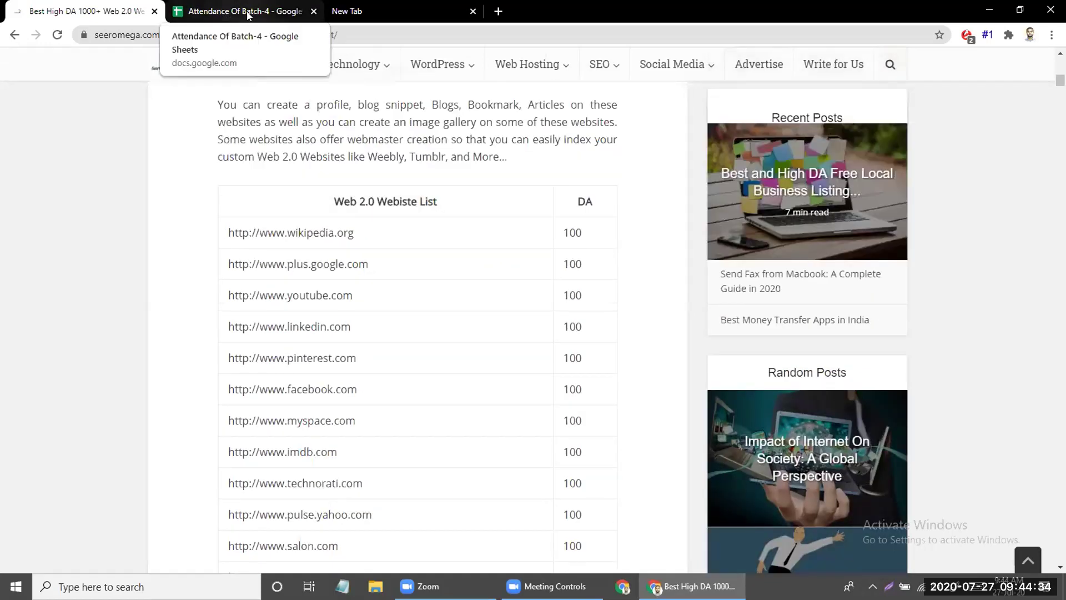
click(203, 9)
scroll(348, 219, up, 2)
click(525, 211)
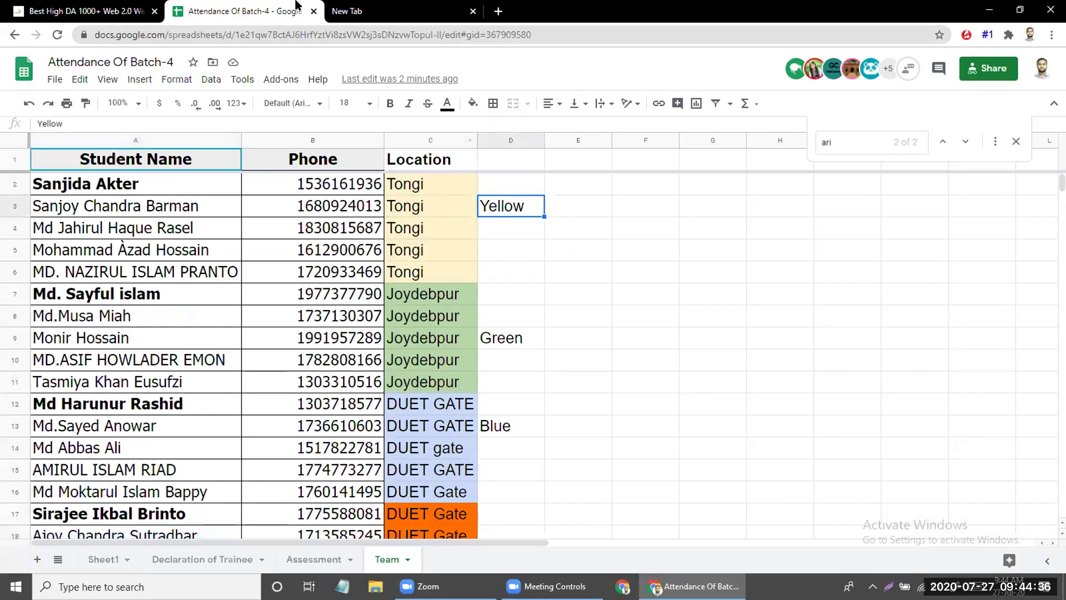
click(50, 10)
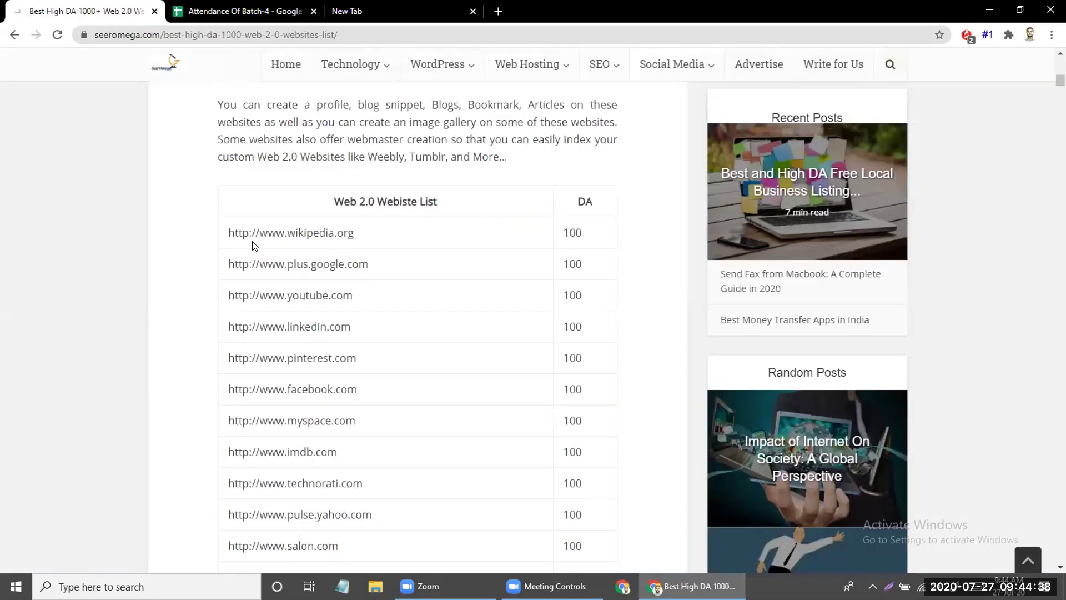
Step: Highlight and review the Web 2.0 URL table, then clear the highlighted rows
drag(230, 225, 542, 320)
scroll(418, 509, down, 10)
scroll(586, 507, down, 6)
scroll(542, 322, up, 15)
scroll(542, 320, up, 3)
scroll(391, 316, down, 3)
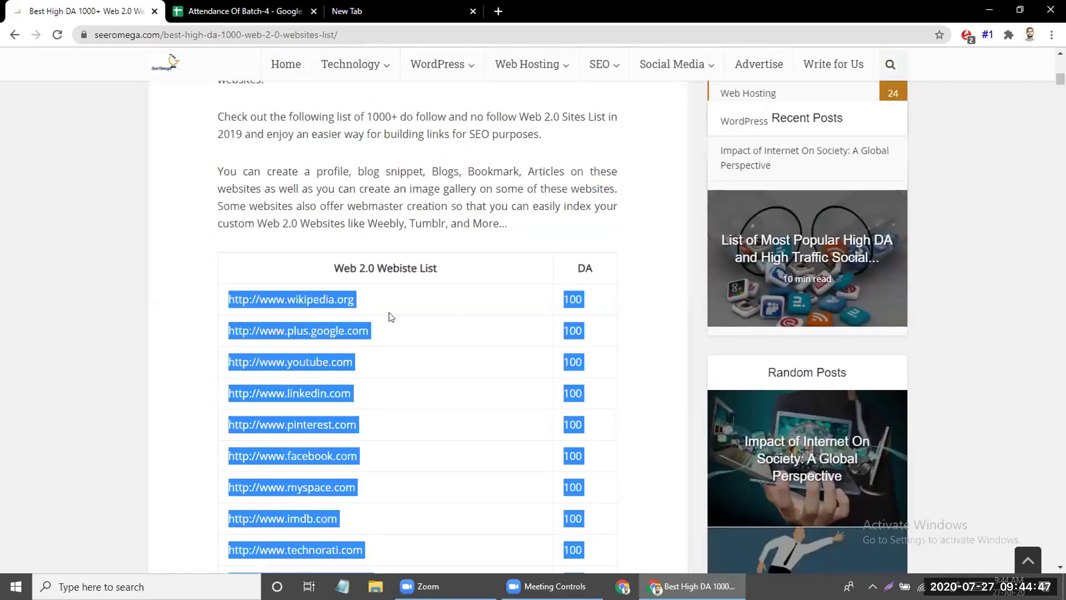
scroll(391, 317, down, 2)
scroll(315, 338, down, 20)
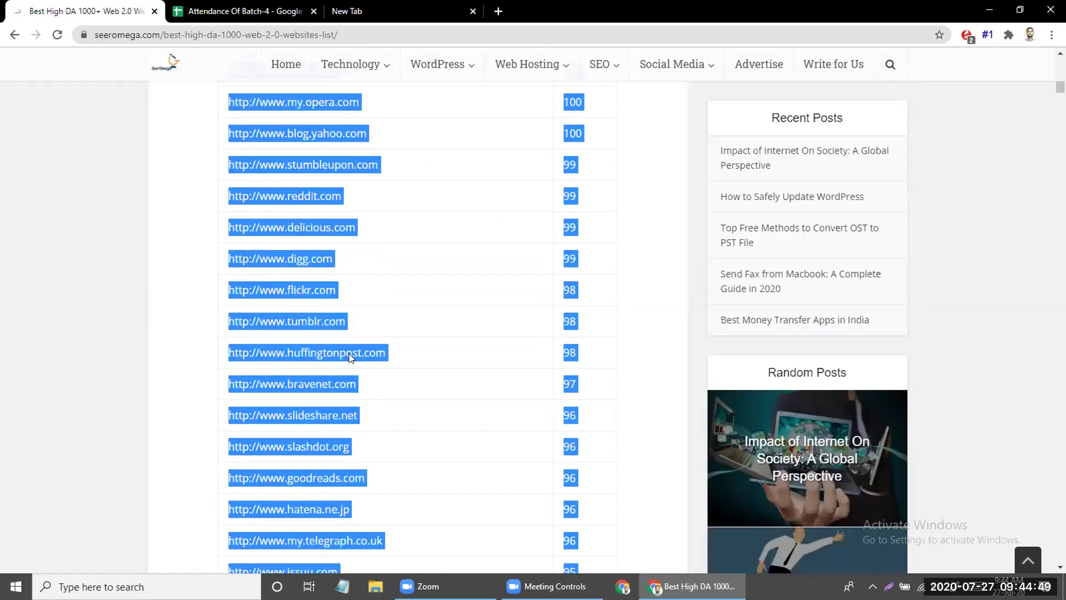
scroll(382, 373, down, 20)
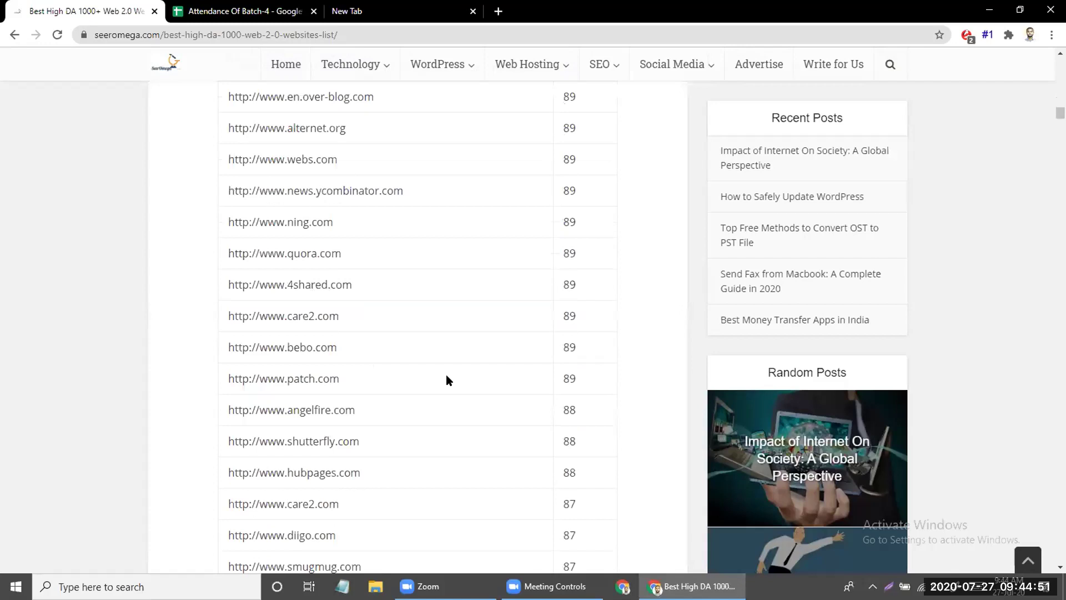
scroll(521, 362, up, 20)
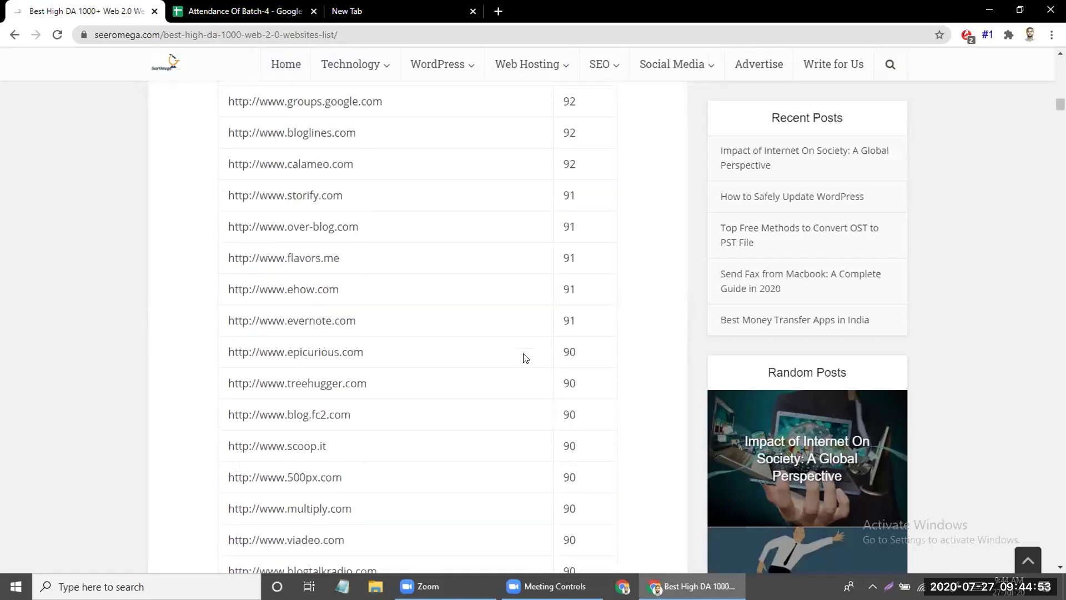
scroll(520, 332, up, 12)
scroll(515, 324, down, 3)
scroll(511, 324, down, 2)
click(195, 276)
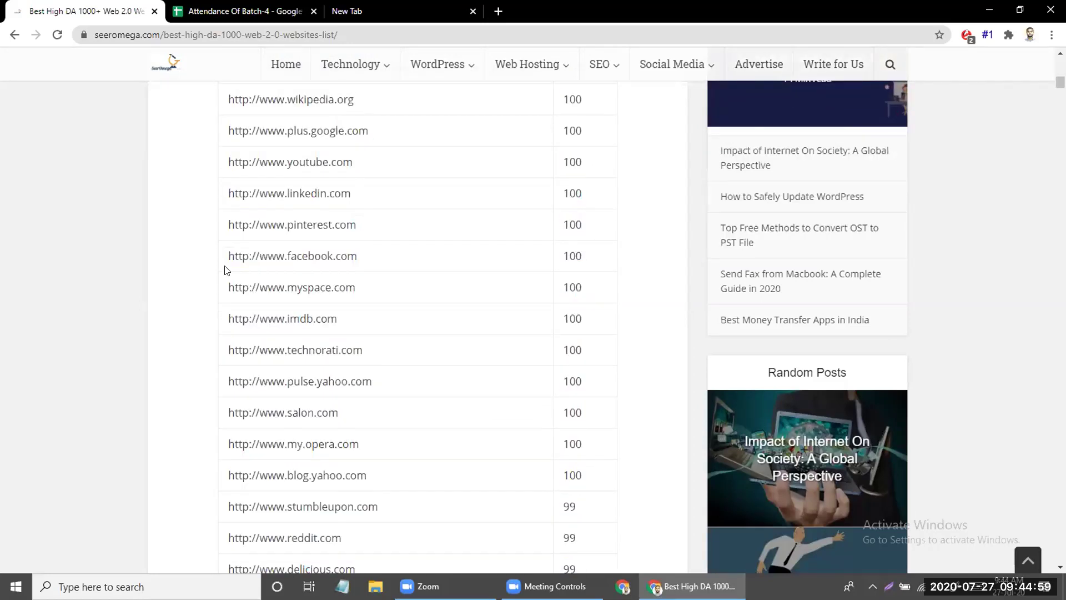
Step: Jump to the article's bottom, then drag the page back to the top of the list
scroll(228, 265, up, 2)
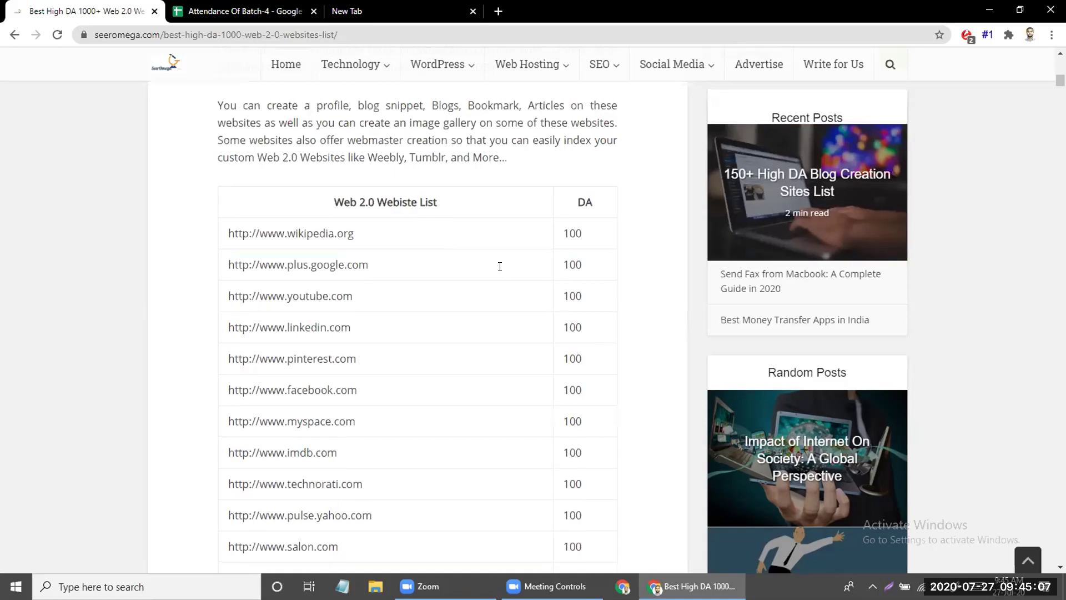
scroll(501, 272, down, 8)
key(End)
scroll(409, 276, up, 5)
scroll(409, 276, up, 14)
scroll(406, 278, down, 12)
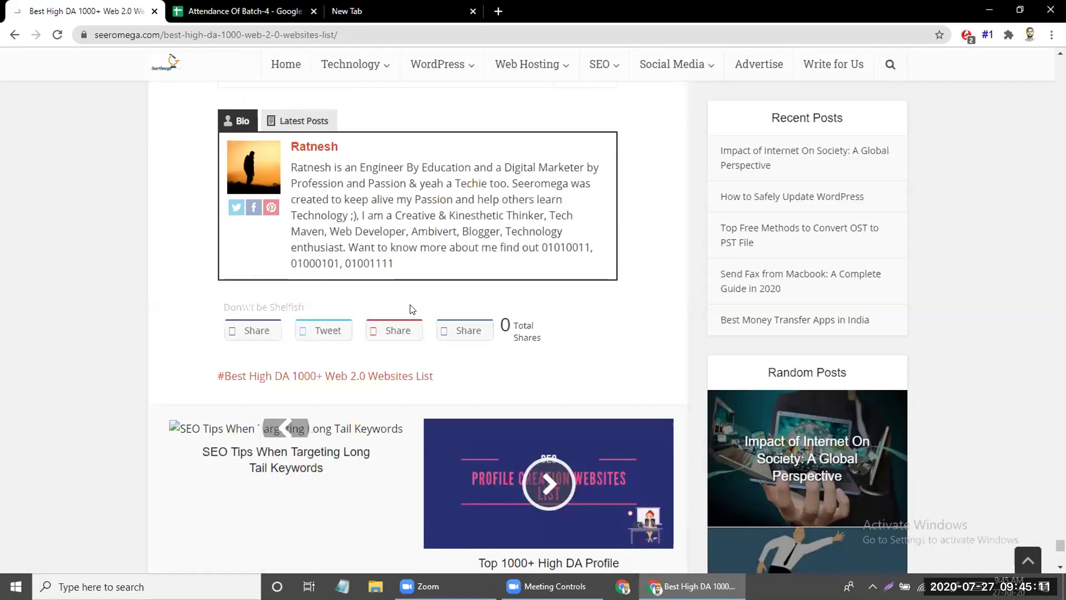
scroll(397, 298, down, 1)
scroll(422, 291, up, 10)
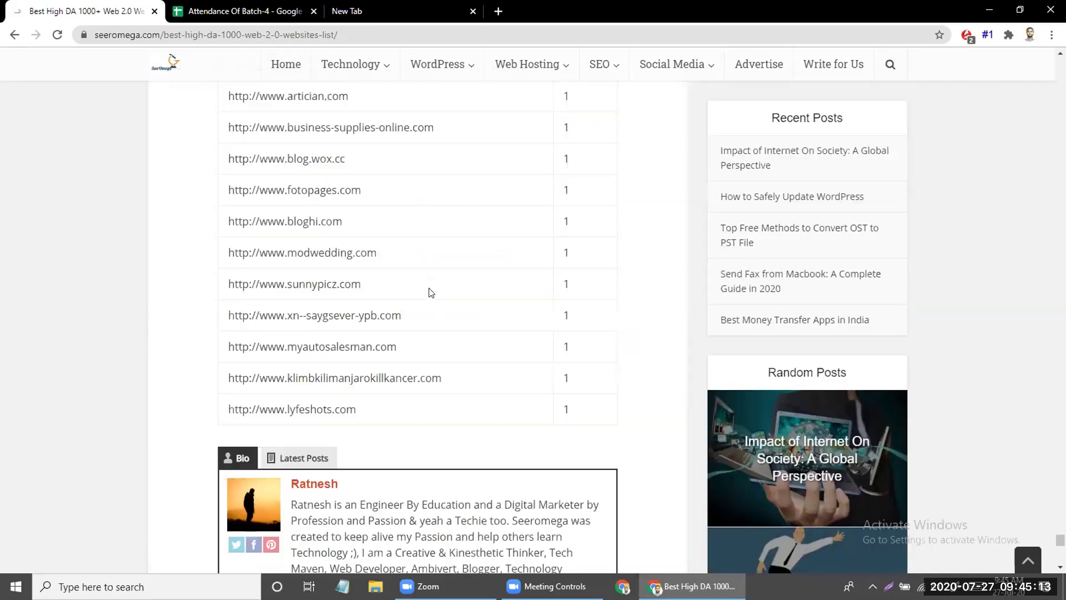
scroll(434, 289, up, 11)
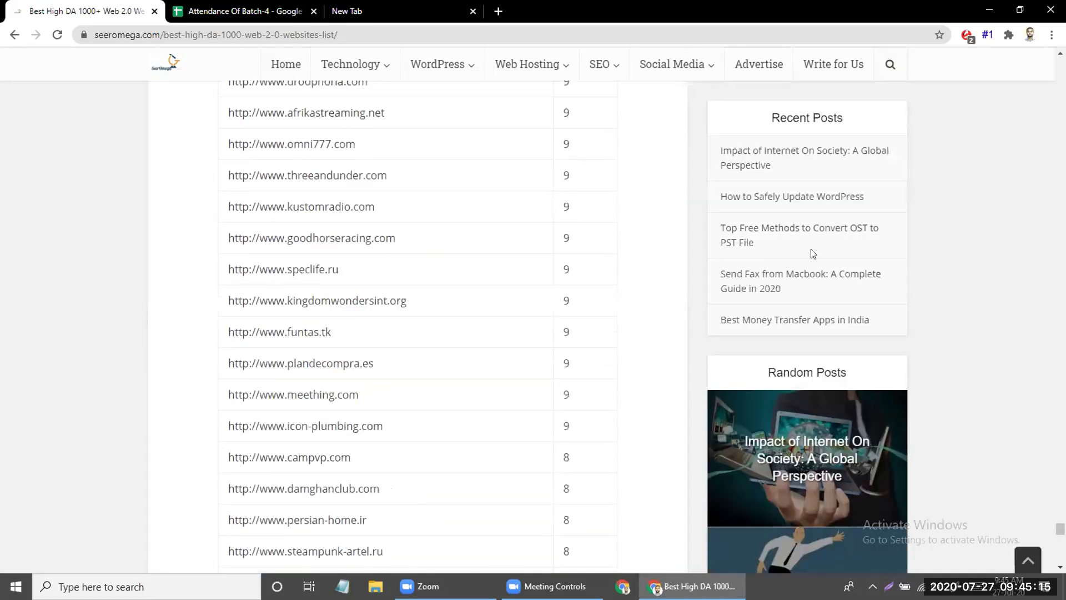
drag(1061, 529, 1060, 82)
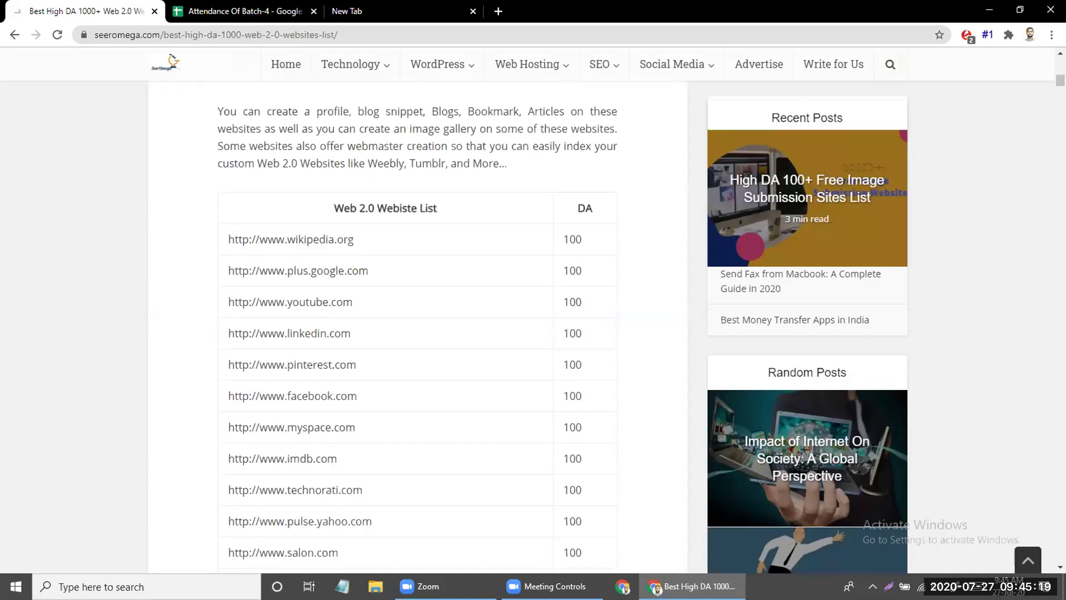
click(218, 7)
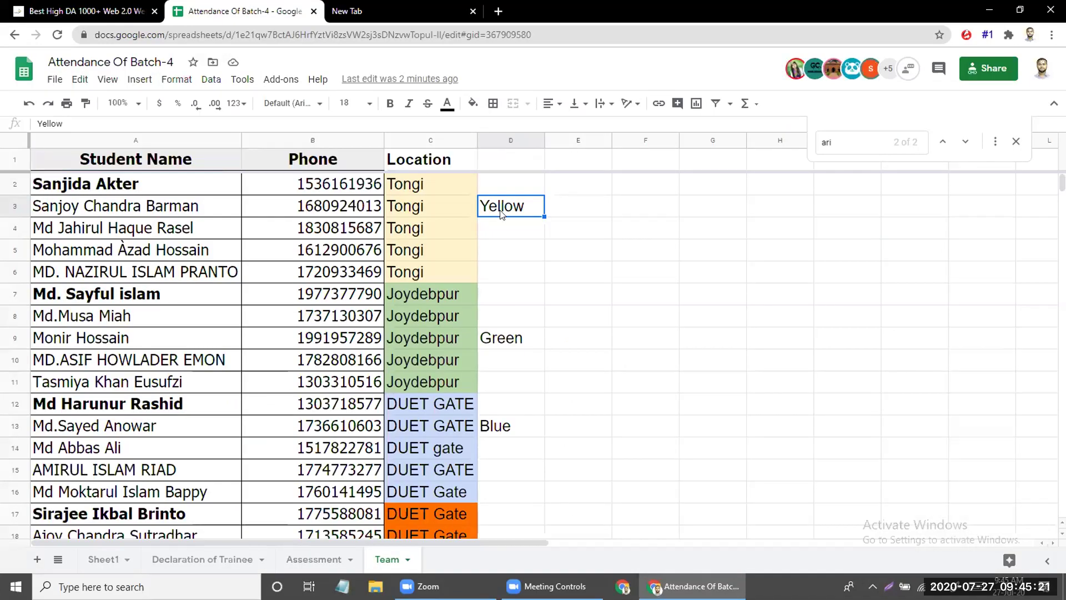
Step: Select C6, the Green label in D9, Blue in D13, leader A12 and Orange in D19
click(408, 274)
click(514, 343)
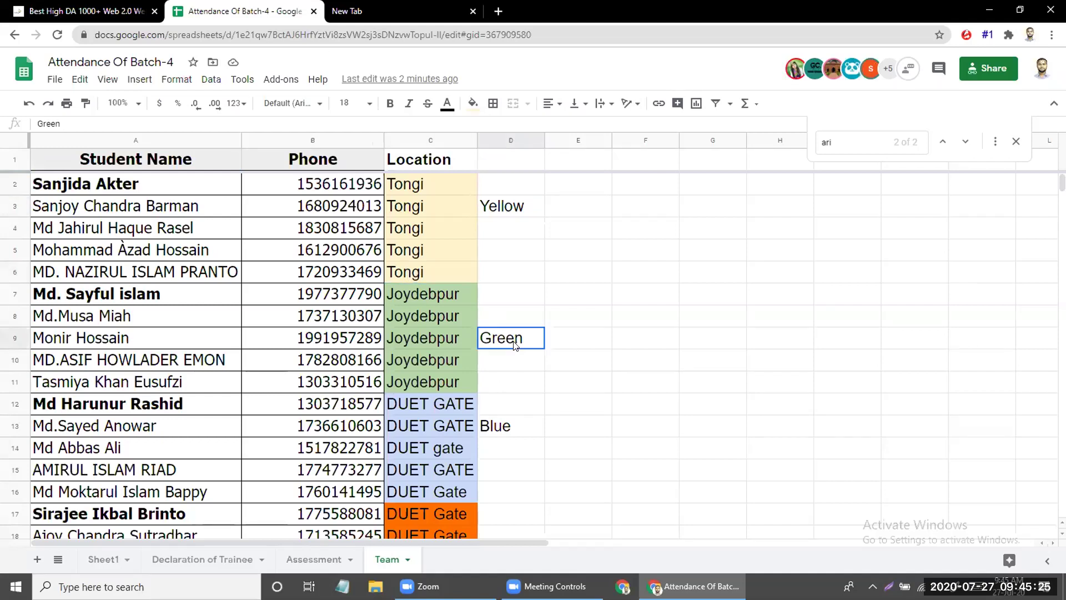
scroll(514, 345, down, 2)
click(512, 340)
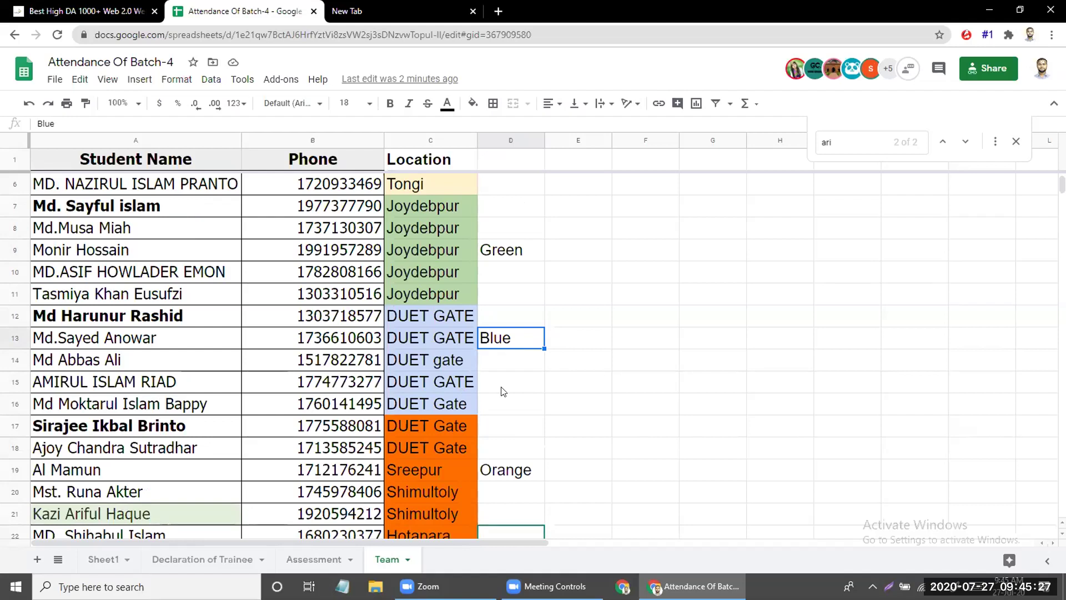
scroll(499, 333, down, 2)
scroll(494, 275, up, 1)
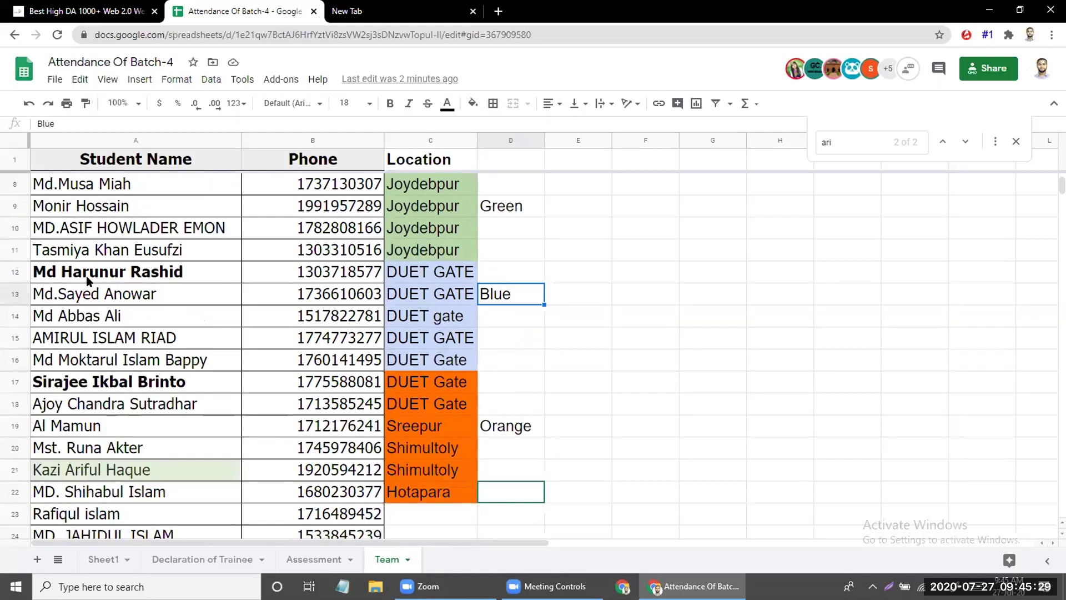
click(114, 277)
scroll(448, 296, down, 2)
click(488, 344)
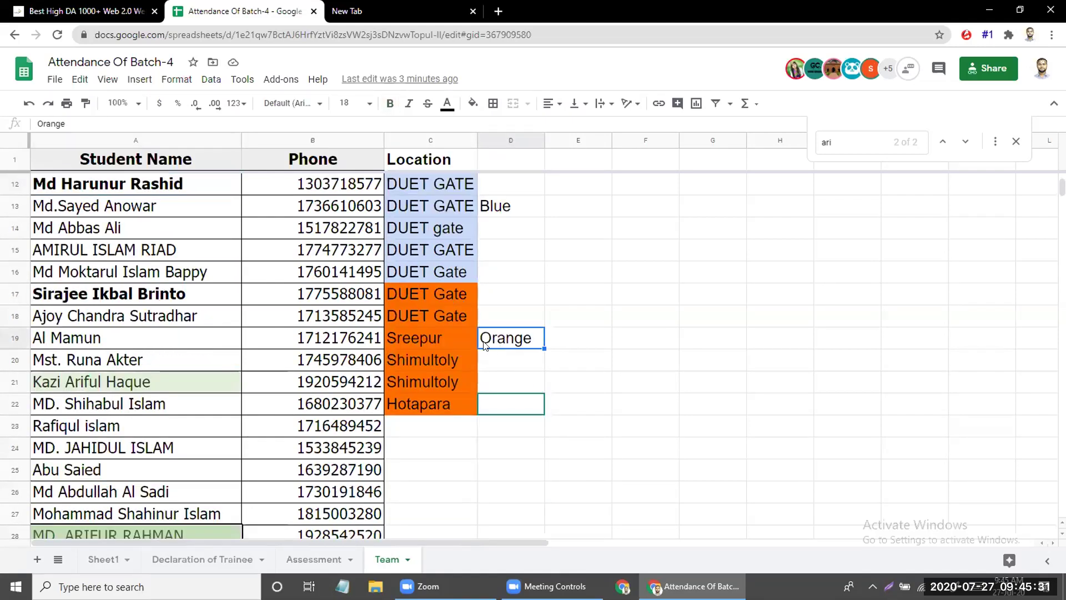
click(86, 11)
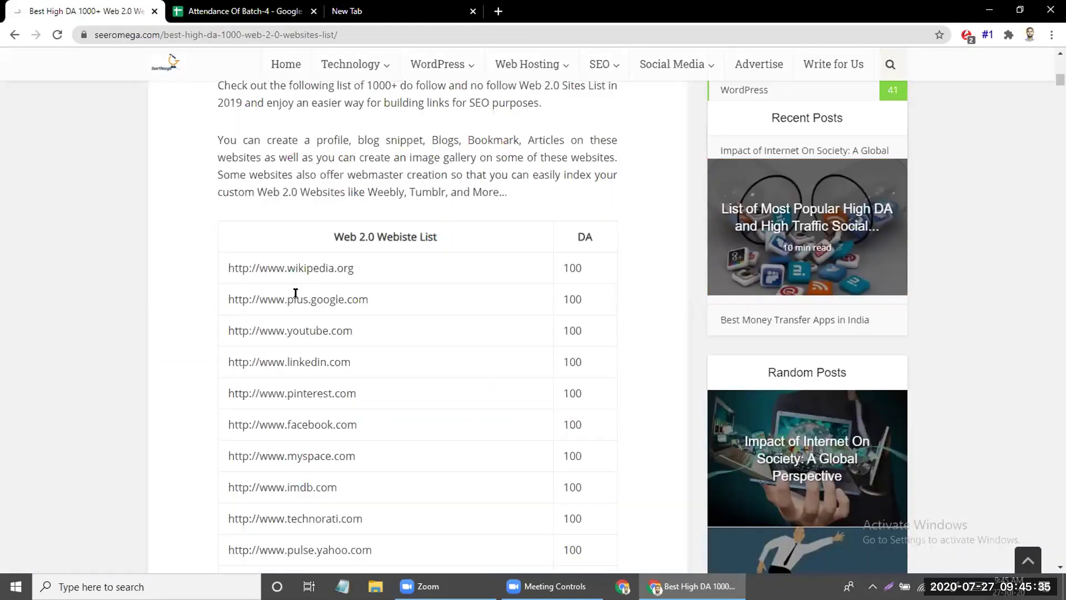
Step: Glance at the Web 2.0 table header, then click empty cell G19 in the Team sheet
scroll(285, 316, down, 3)
scroll(247, 310, up, 4)
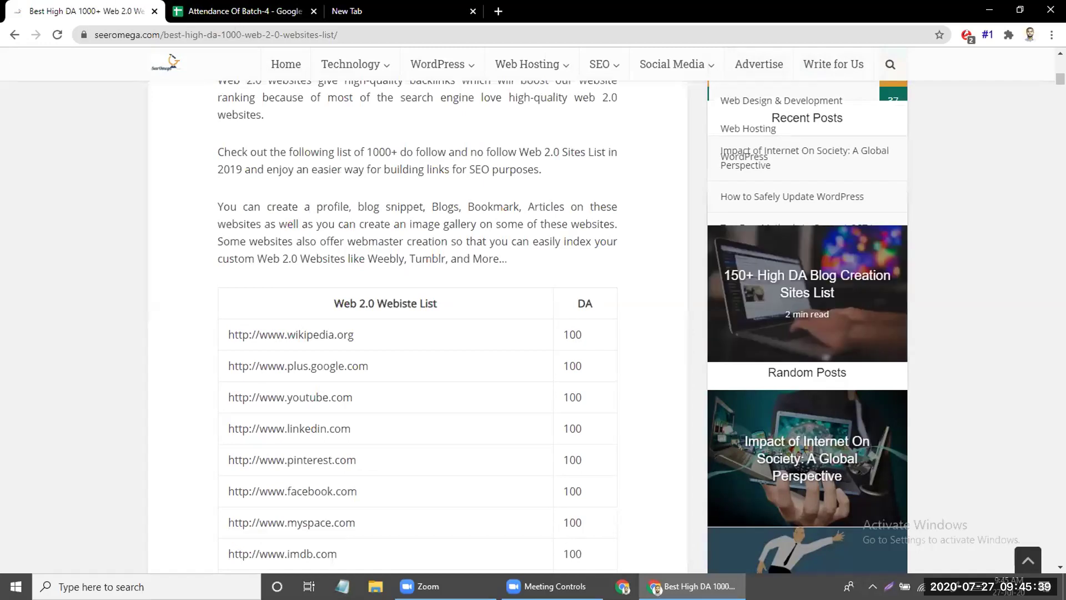
click(240, 12)
click(720, 346)
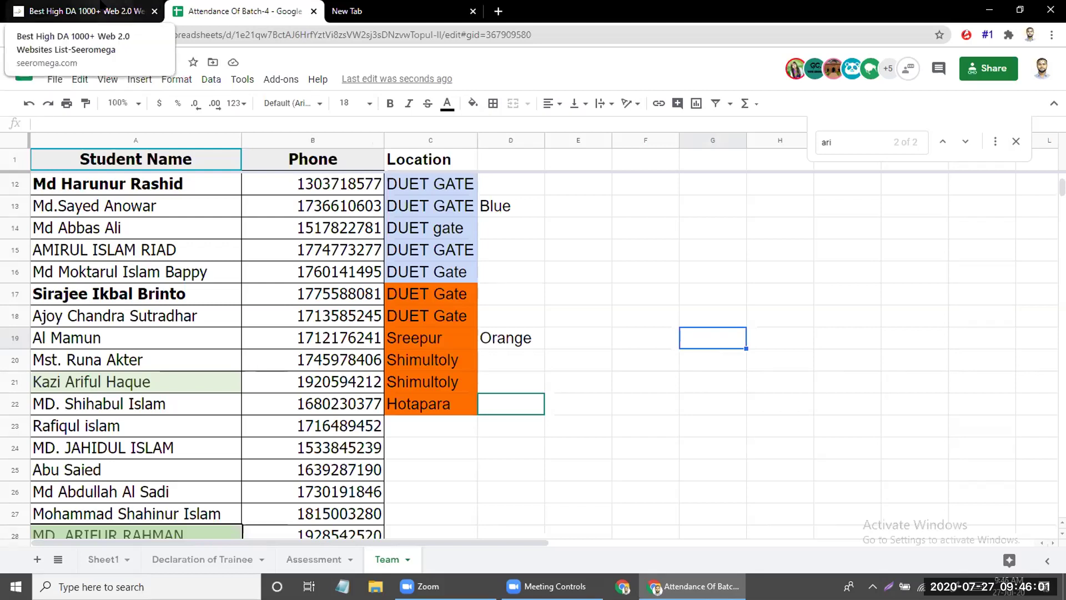
Step: Select the Yellow label in D3 and the Green label in D9, then switch to the seeromega page
scroll(389, 233, up, 4)
click(514, 214)
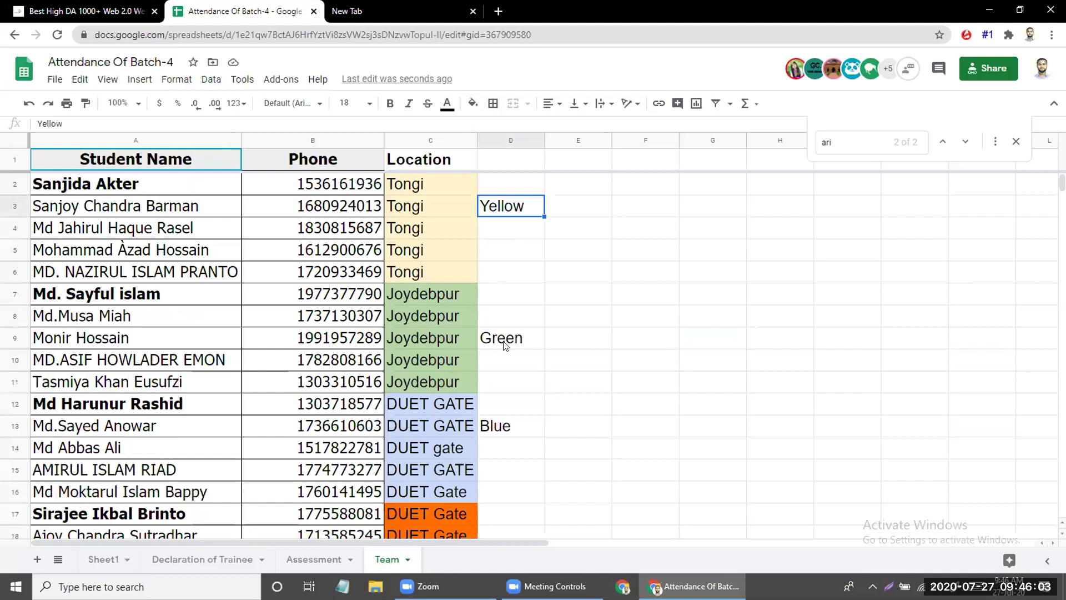
click(503, 341)
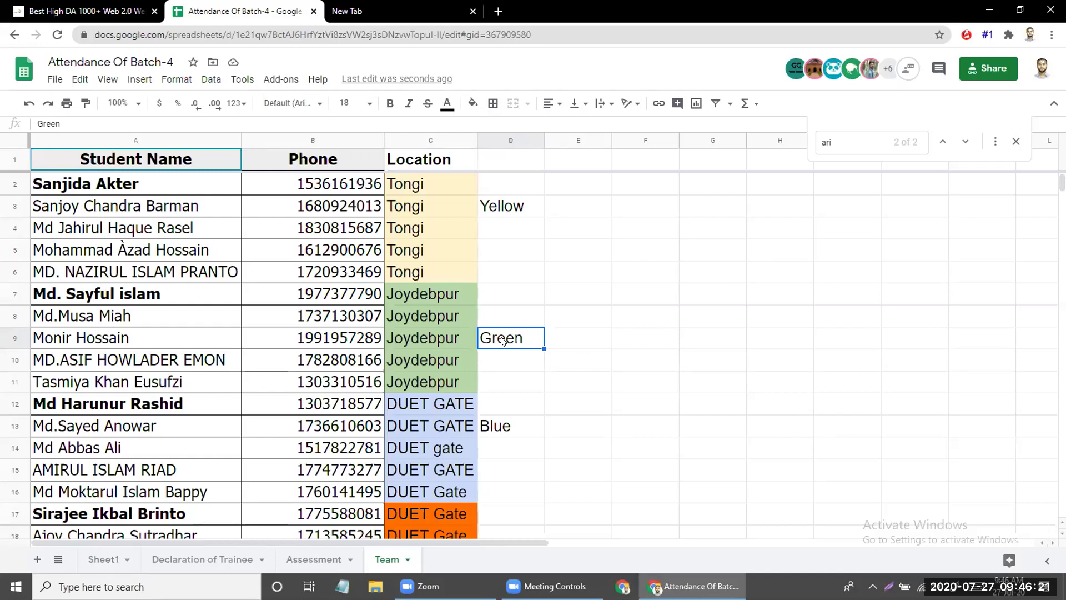
key(ctrl+shift+Tab)
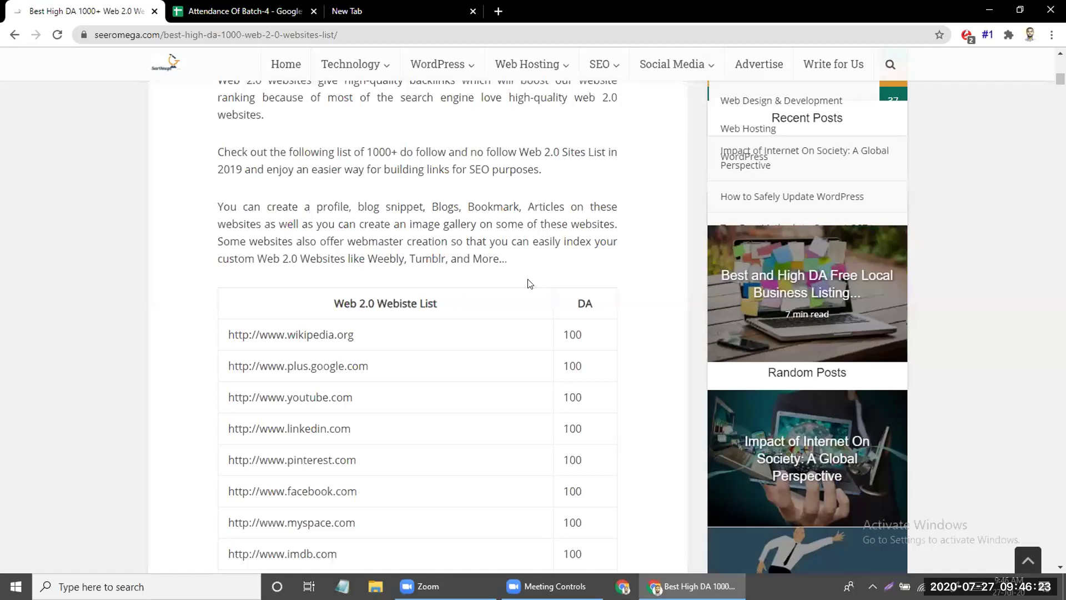
Step: Drag the Web 2.0 list down to its DA 1 entries ending with lyfeshots.com, then return to Sheets
scroll(530, 284, down, 4)
drag(1061, 83, 1039, 564)
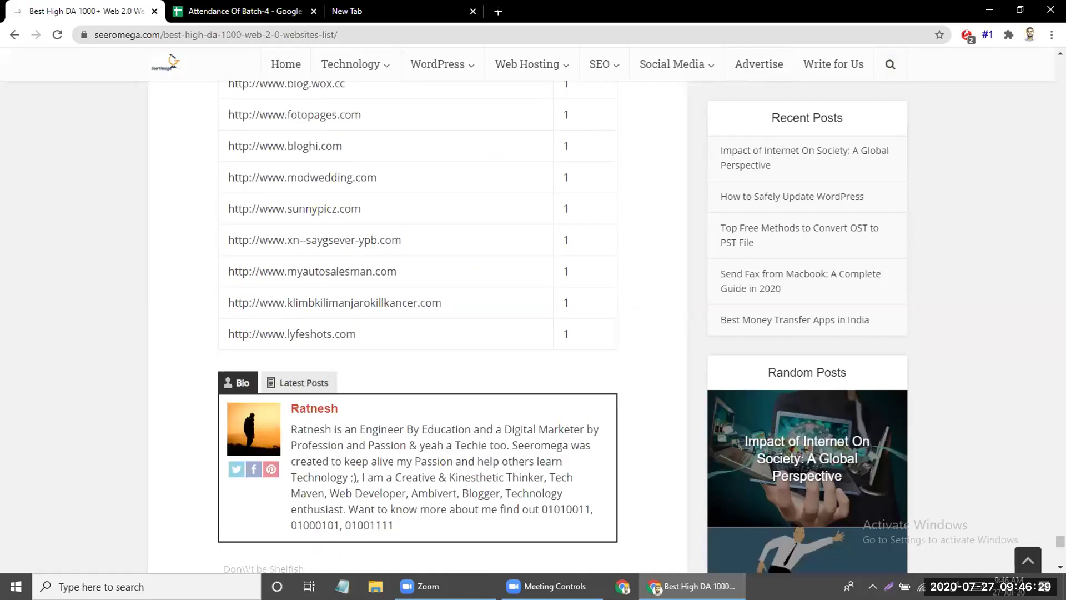
key(ctrl+Tab)
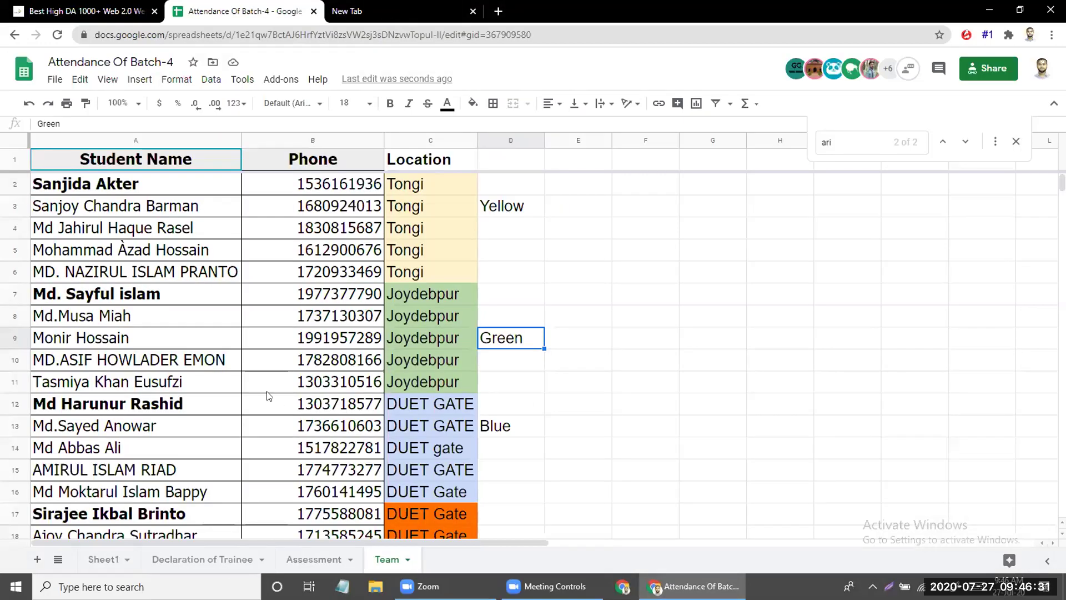
Step: Remove the bold formatting from the name in cell A12
click(167, 404)
click(37, 431)
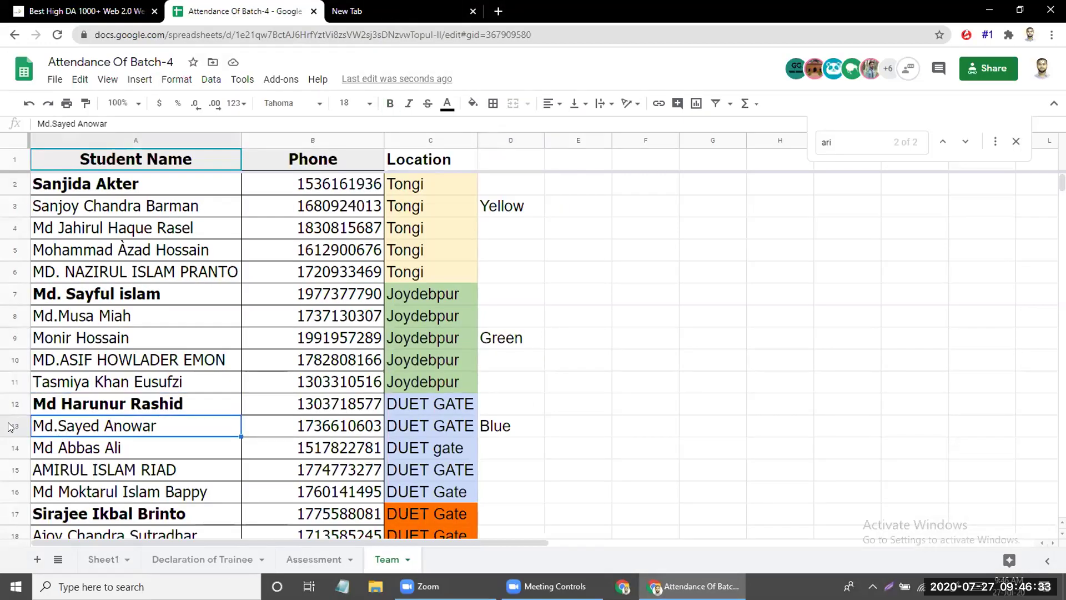
click(109, 408)
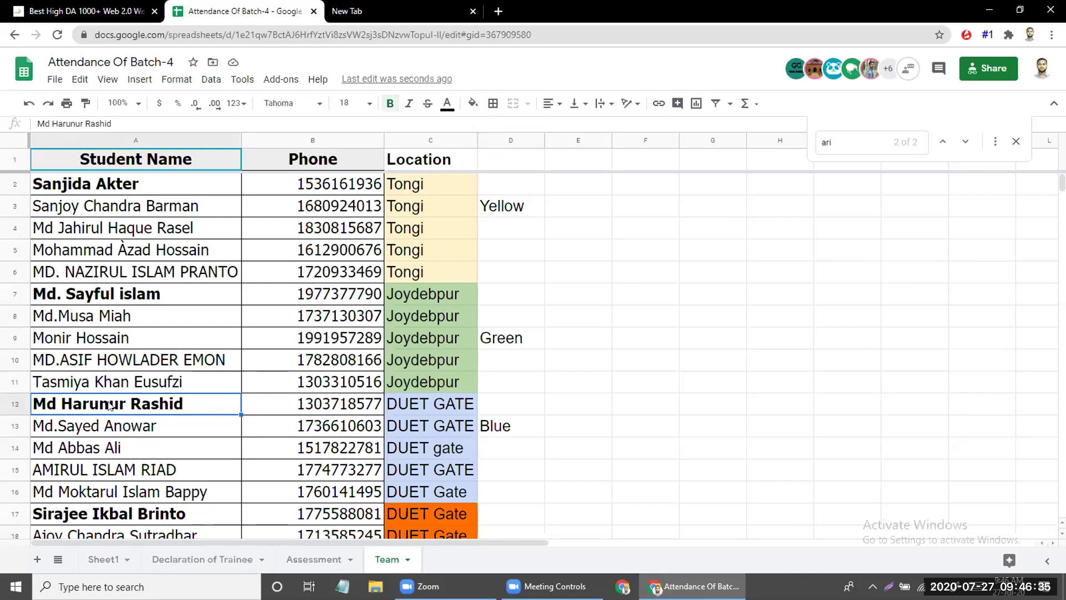
click(13, 397)
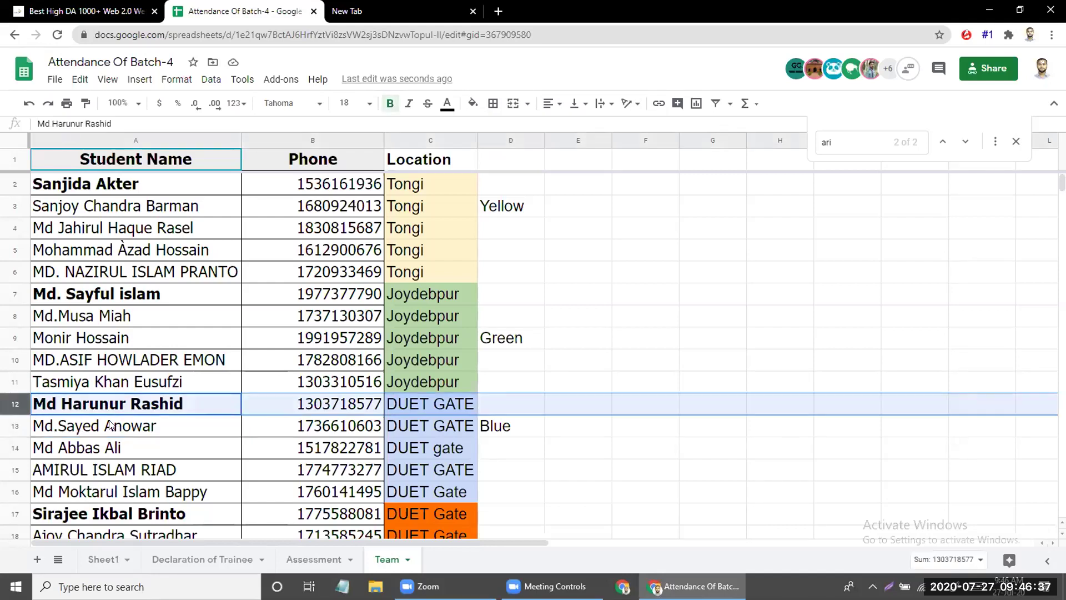
click(123, 411)
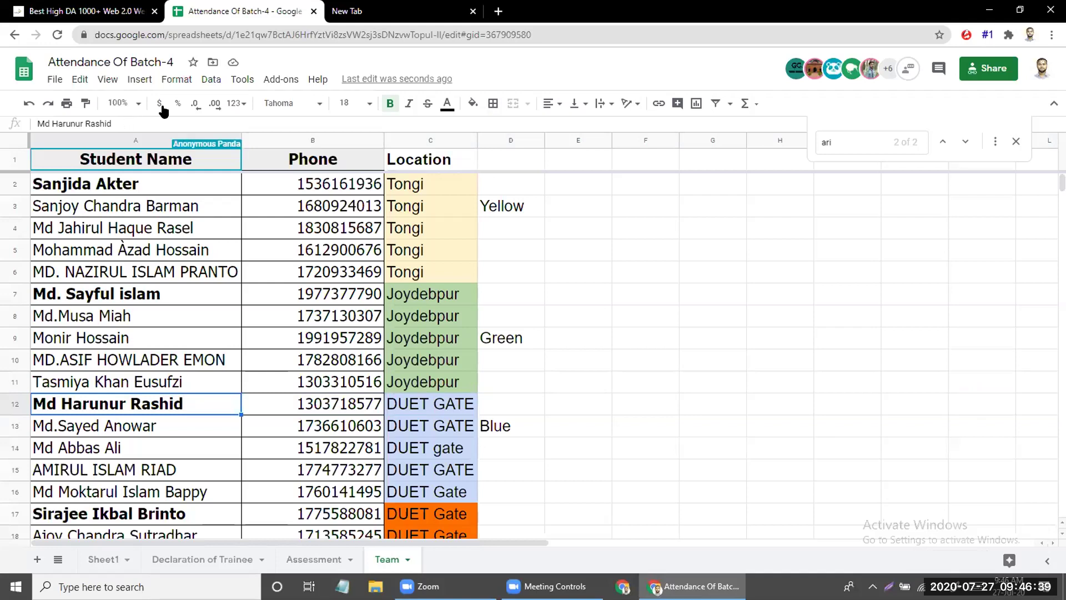
click(390, 104)
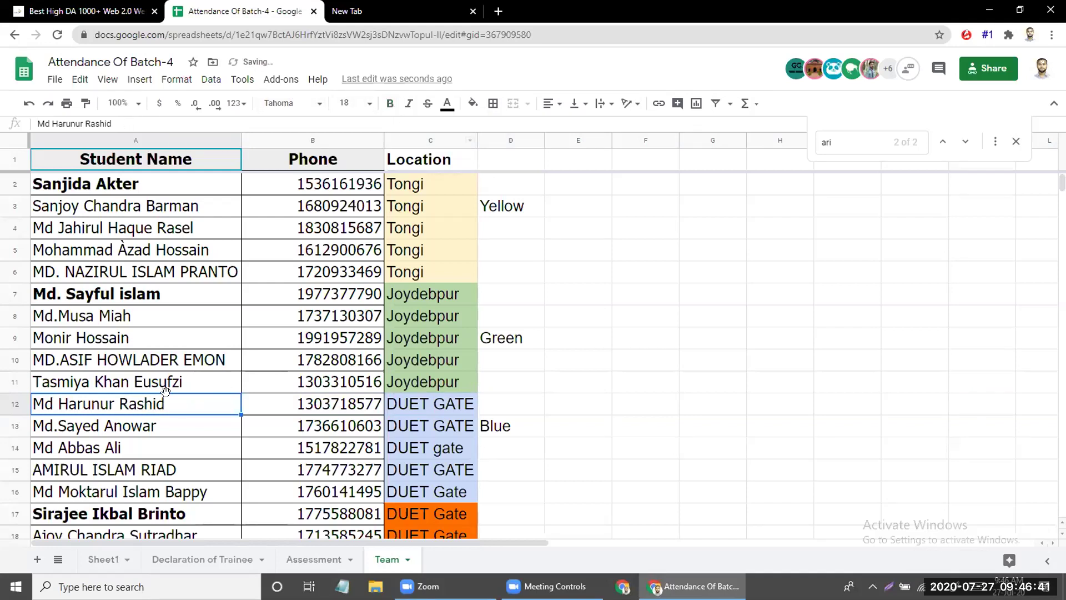
Step: Make the student name in cell A16 bold
click(149, 429)
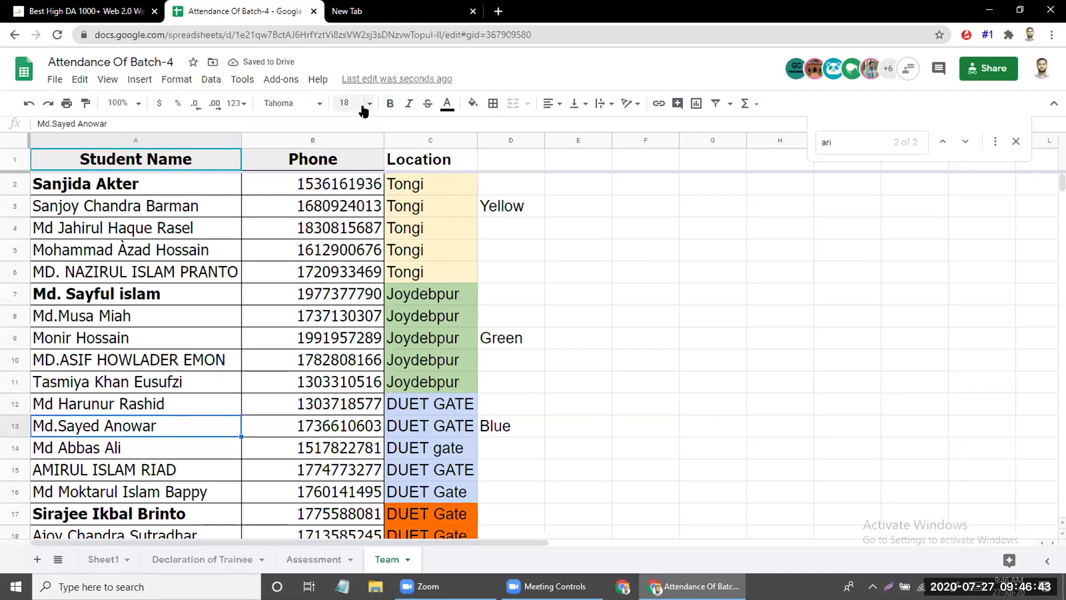
click(111, 449)
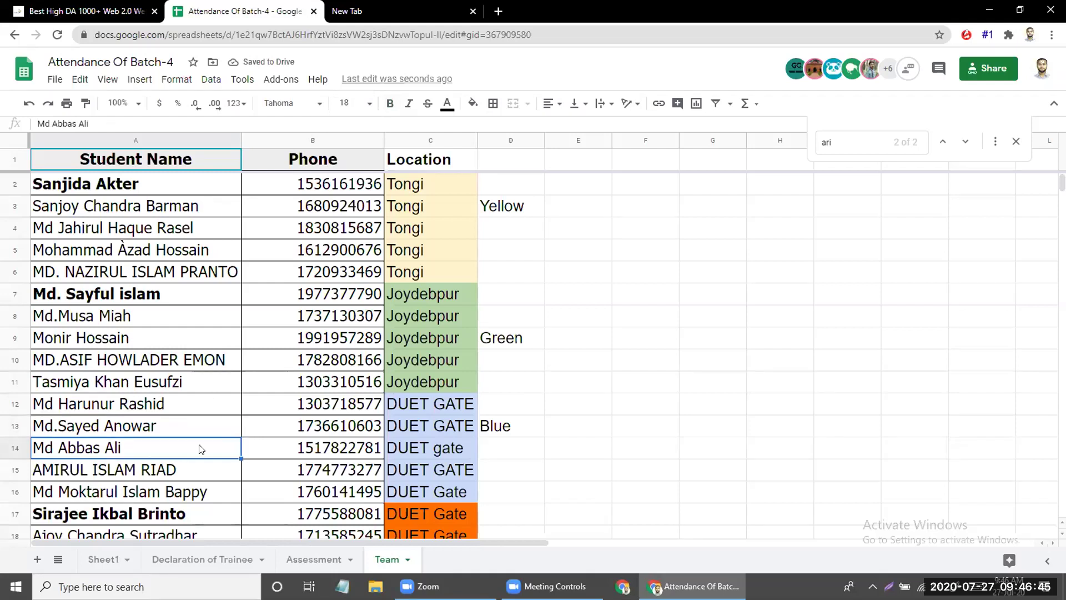
click(109, 493)
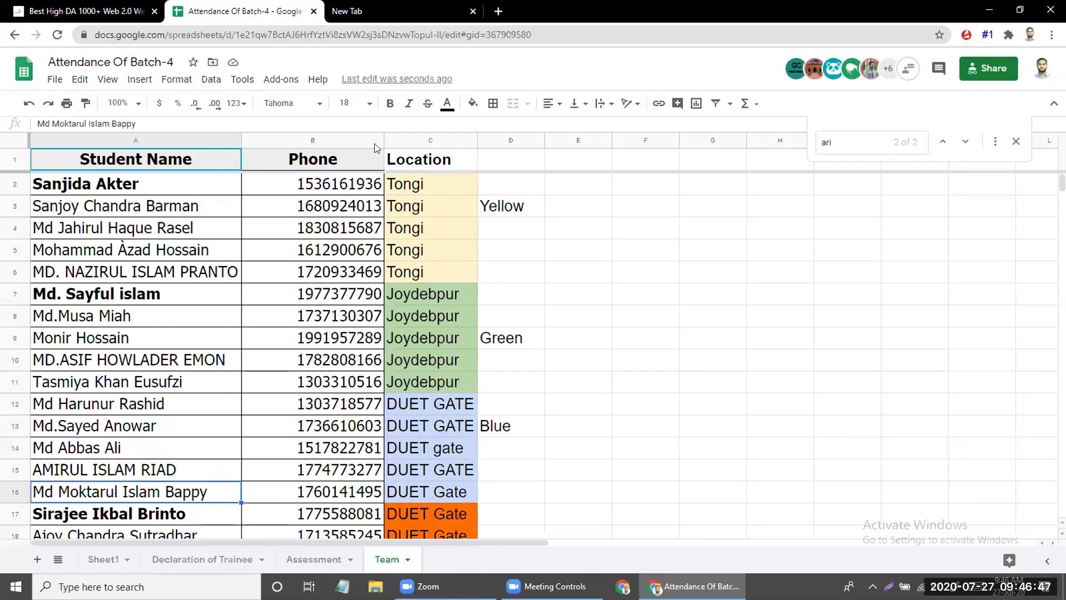
click(391, 103)
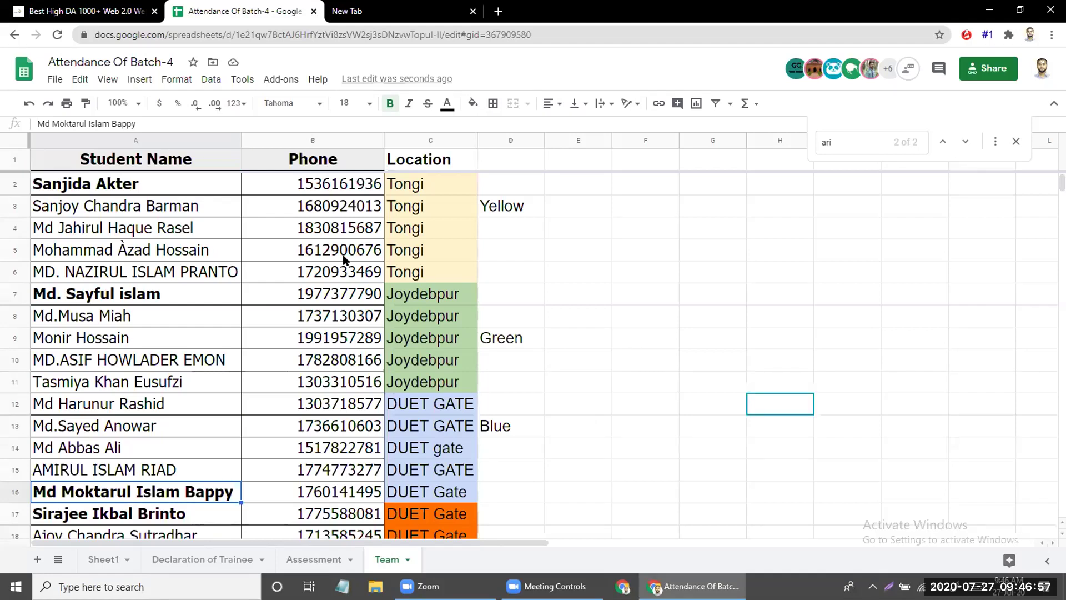
Step: Scroll up the Web 2.0 article, then select the first student's name in A2
key(ctrl+shift+Tab)
scroll(487, 243, up, 9)
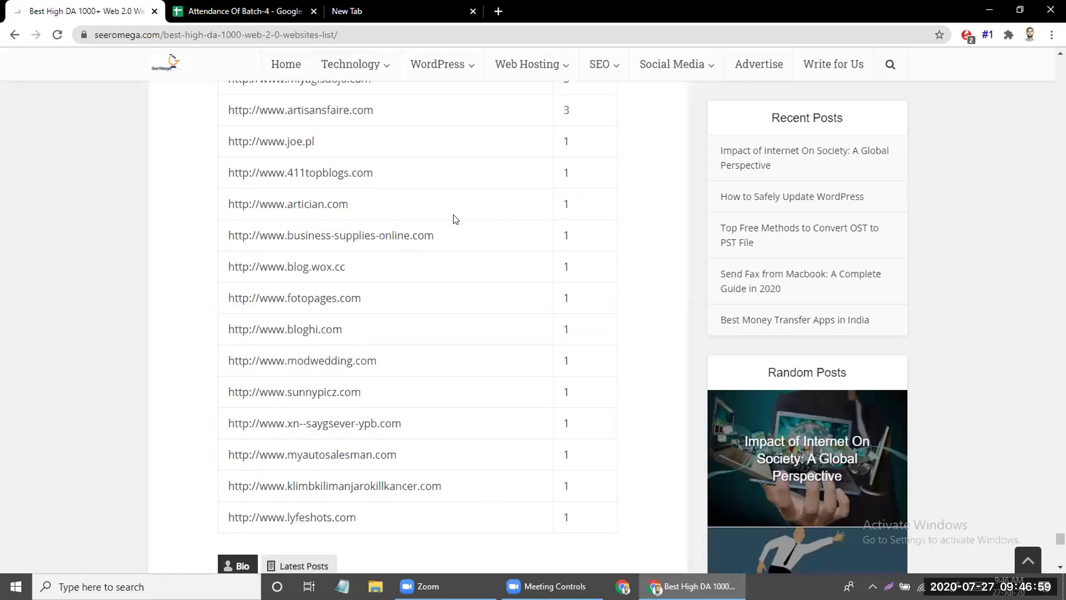
scroll(487, 242, up, 3)
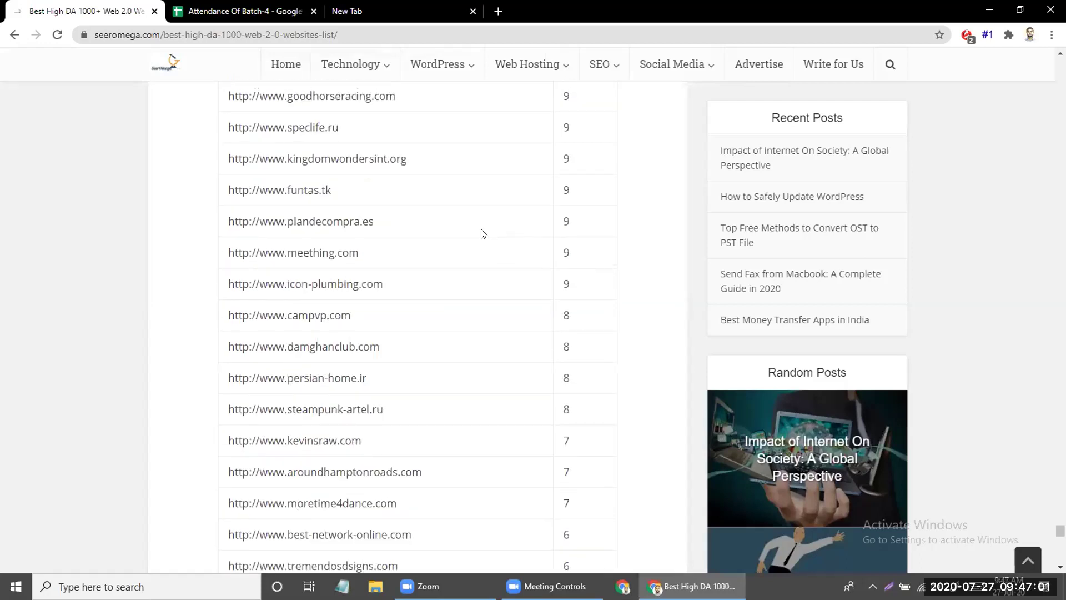
scroll(482, 234, up, 7)
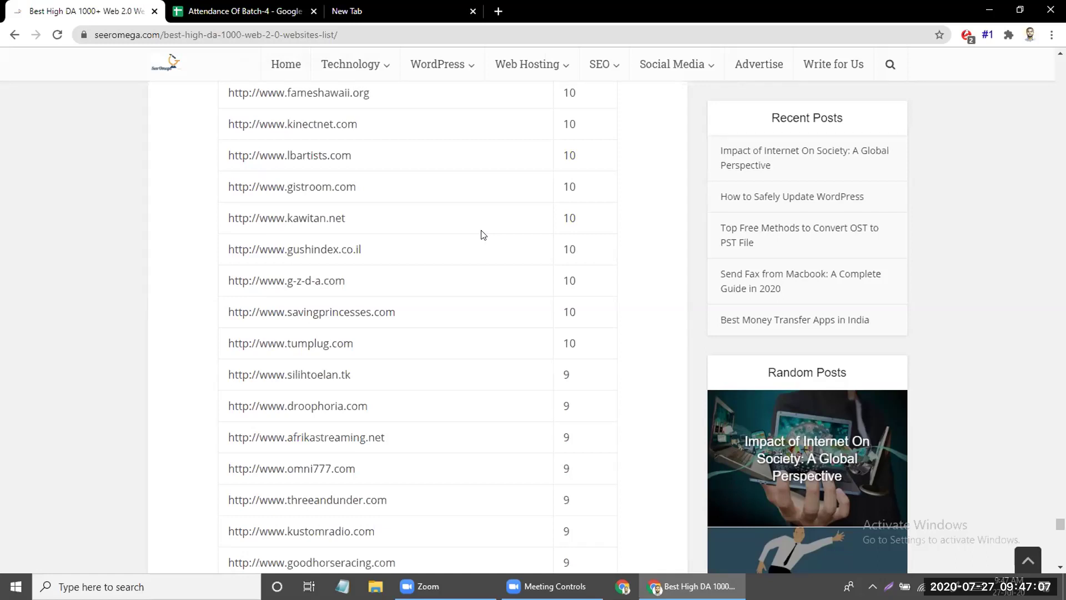
key(ctrl+Tab)
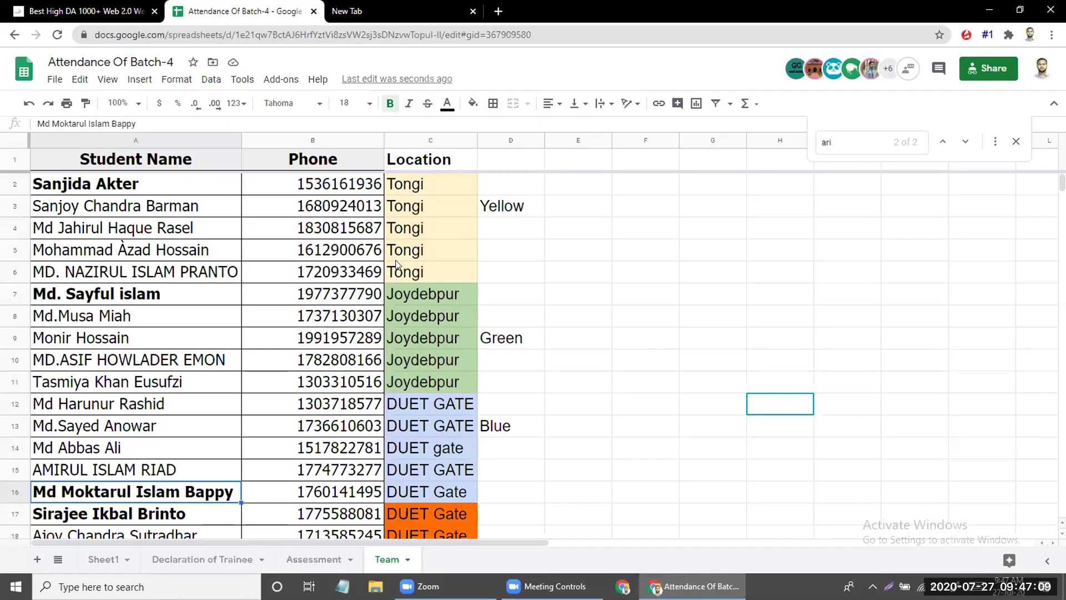
click(134, 191)
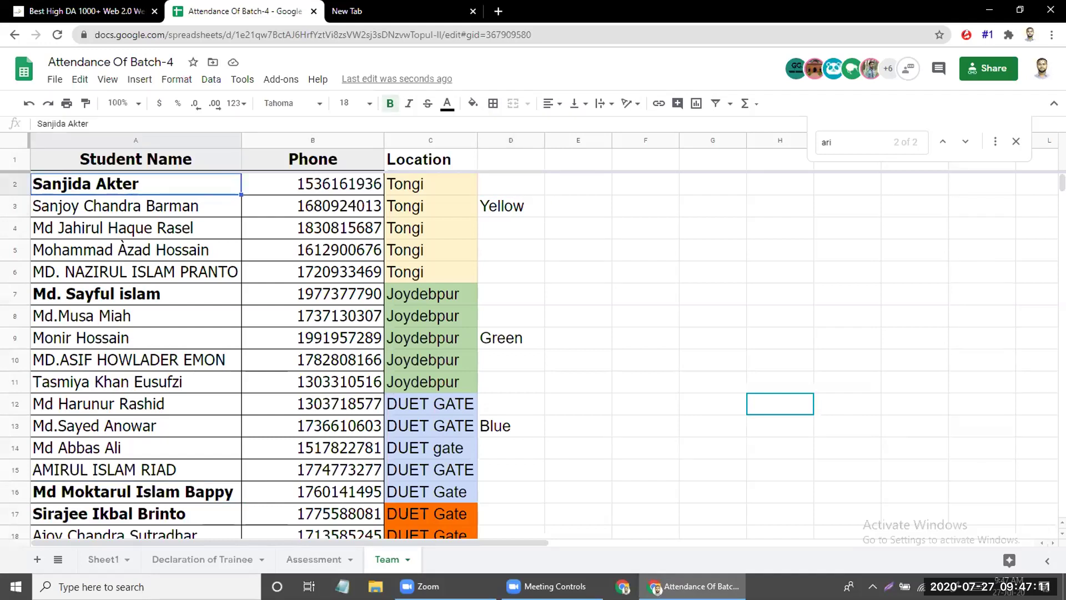
Step: Drag the Web 2.0 article back to the top of its table, starting with wikipedia.org
key(ctrl+shift+Tab)
scroll(285, 164, up, 15)
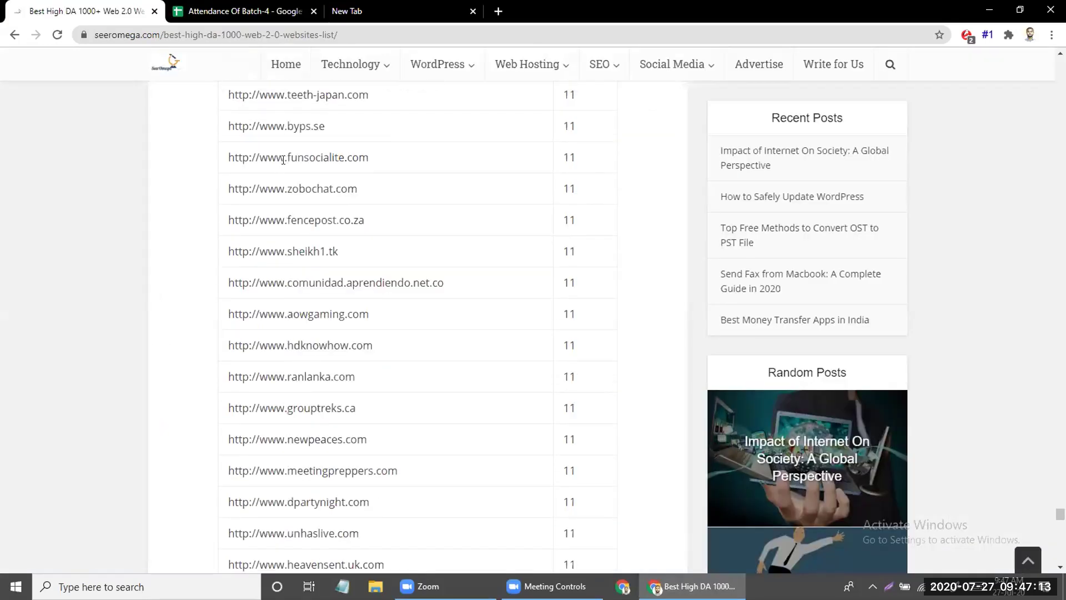
scroll(1032, 202, up, 1)
drag(1060, 507, 1061, 82)
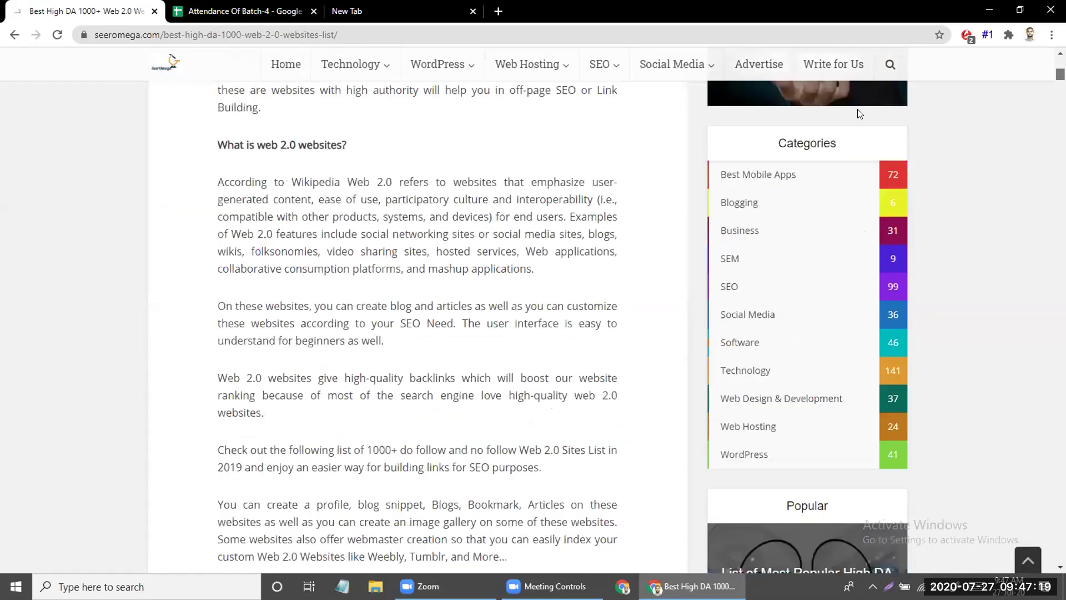
scroll(538, 148, down, 8)
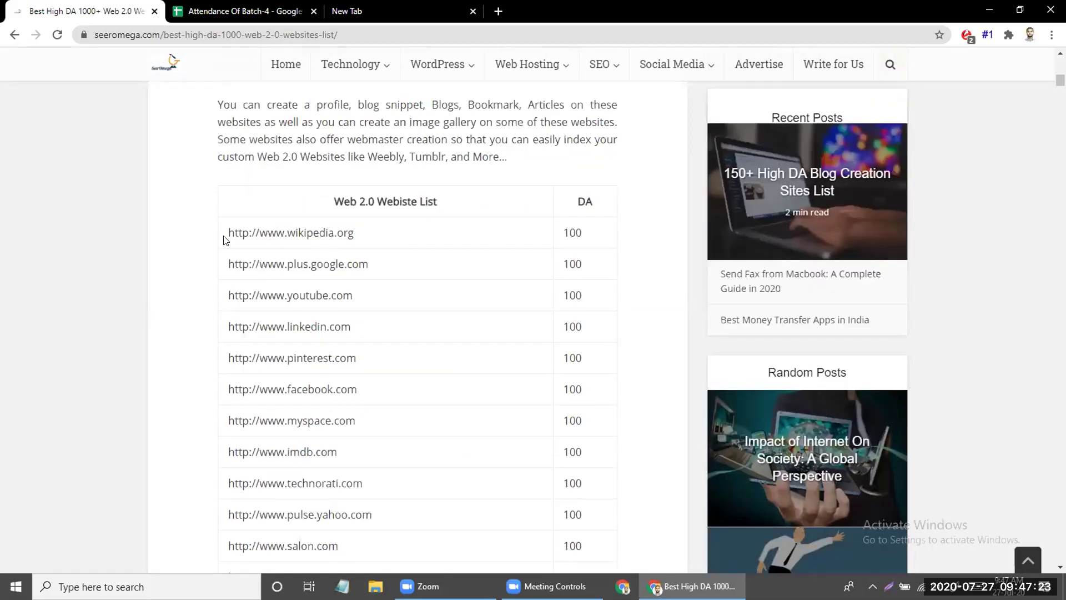
click(239, 10)
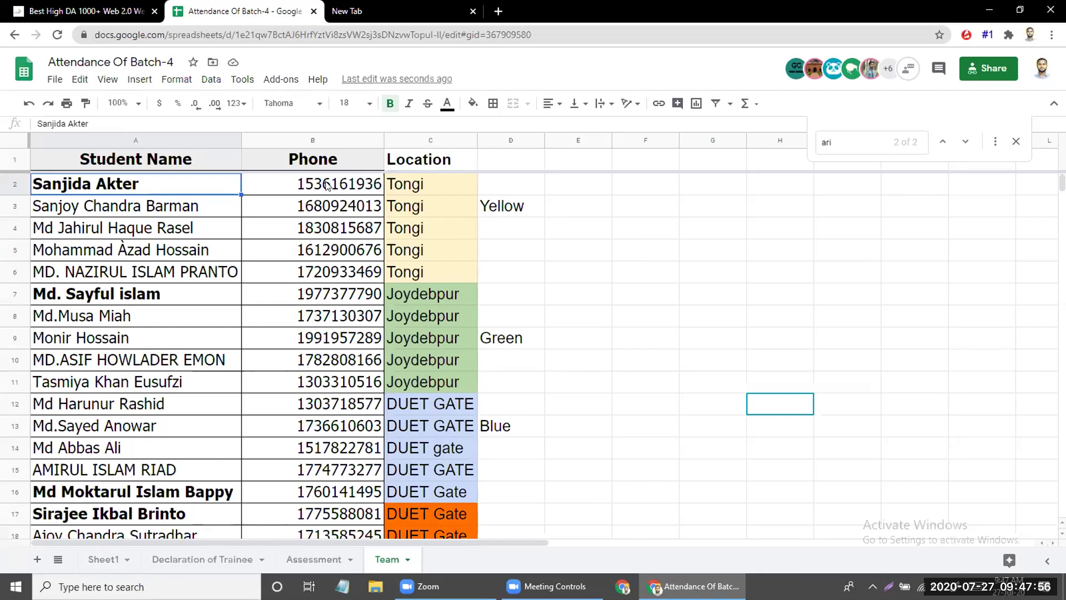
Step: Review the Team sheet's Green label in D9, Blue label in D13 and bold leader in A7, then open a new tab
scroll(1, 273, down, 1)
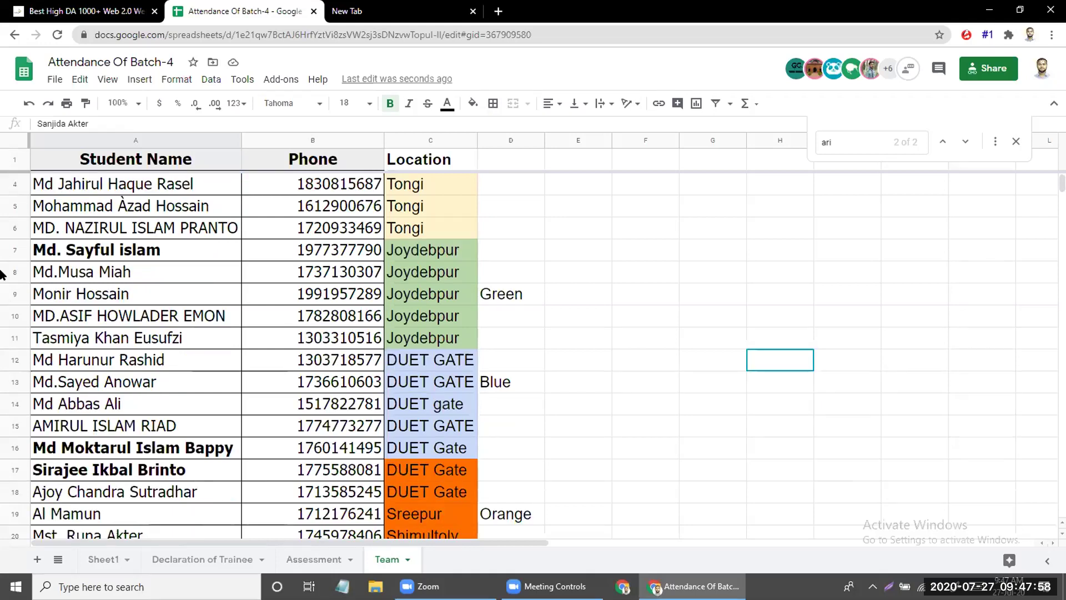
scroll(214, 389, down, 1)
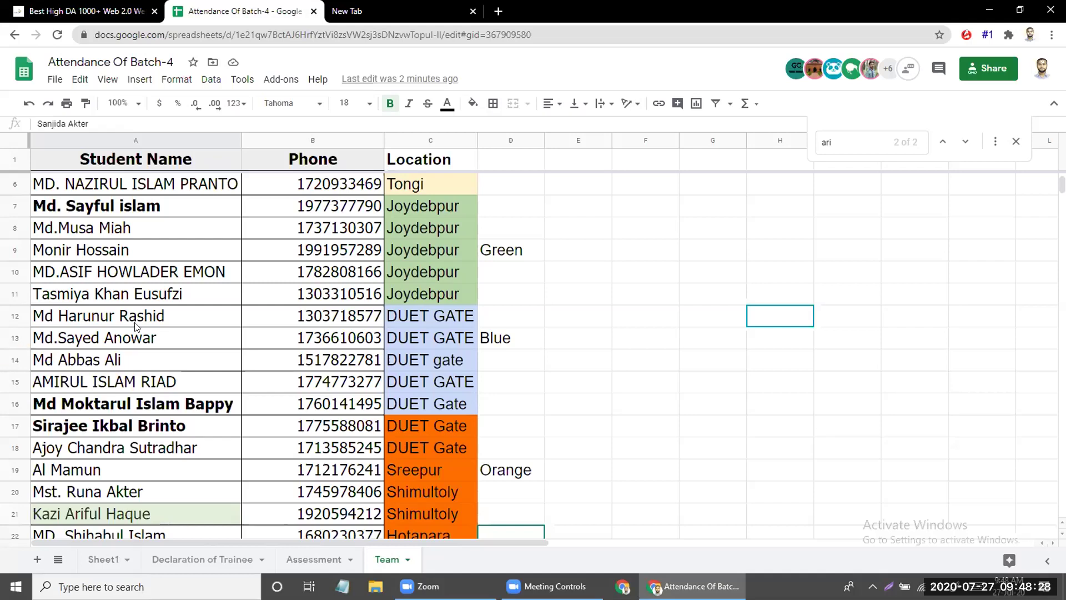
scroll(168, 310, up, 2)
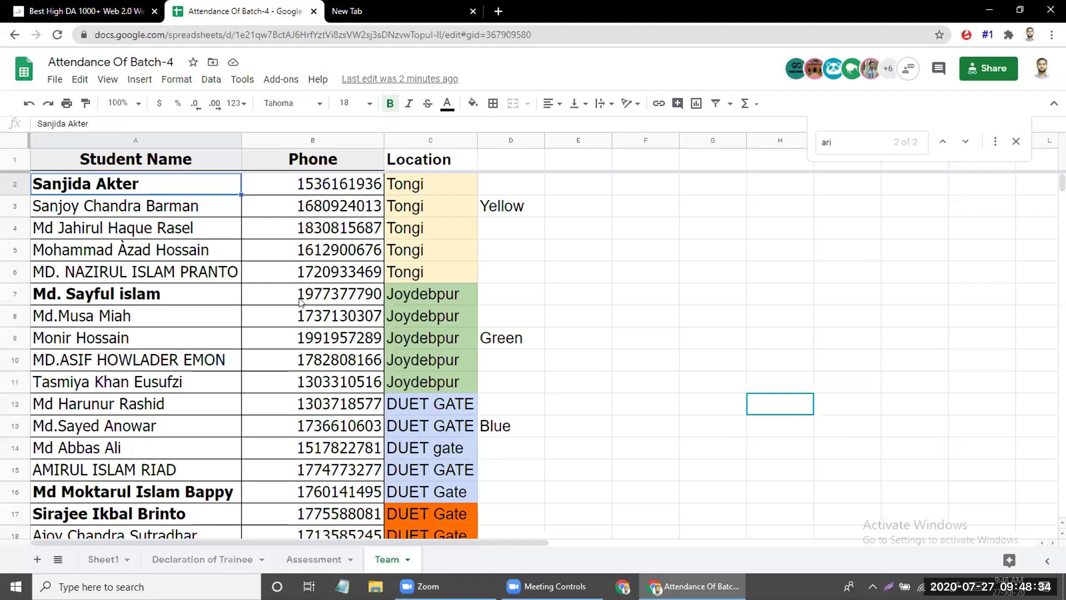
click(494, 341)
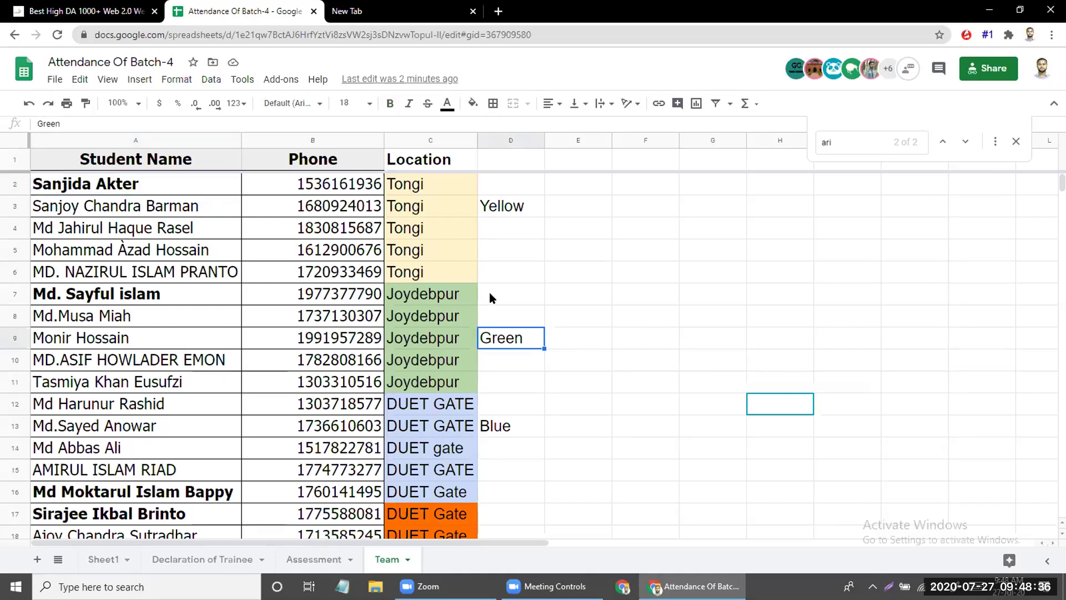
click(495, 303)
scroll(500, 361, down, 2)
click(500, 335)
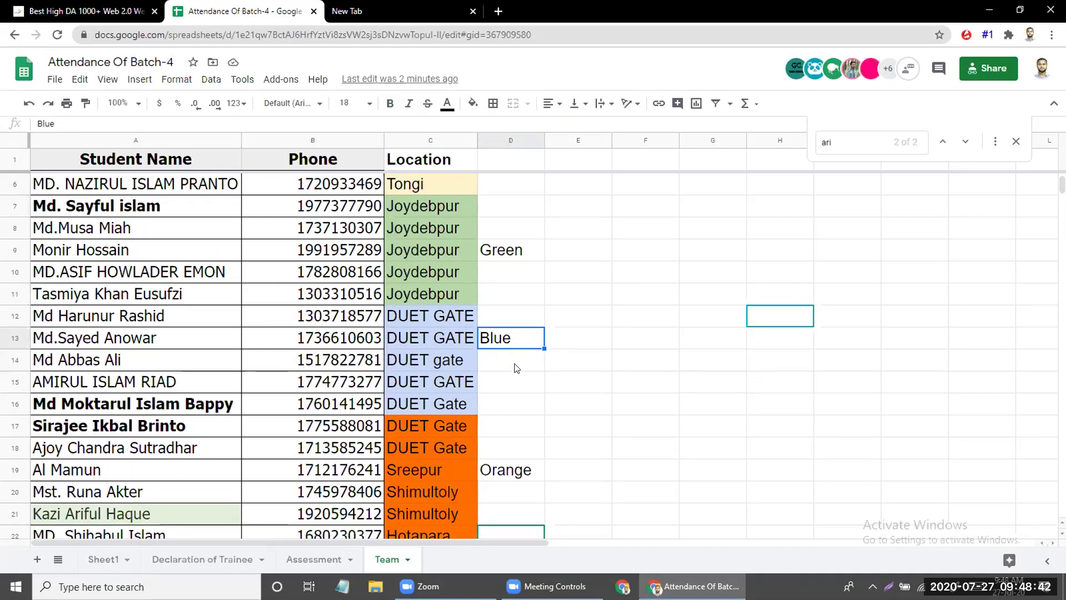
click(133, 214)
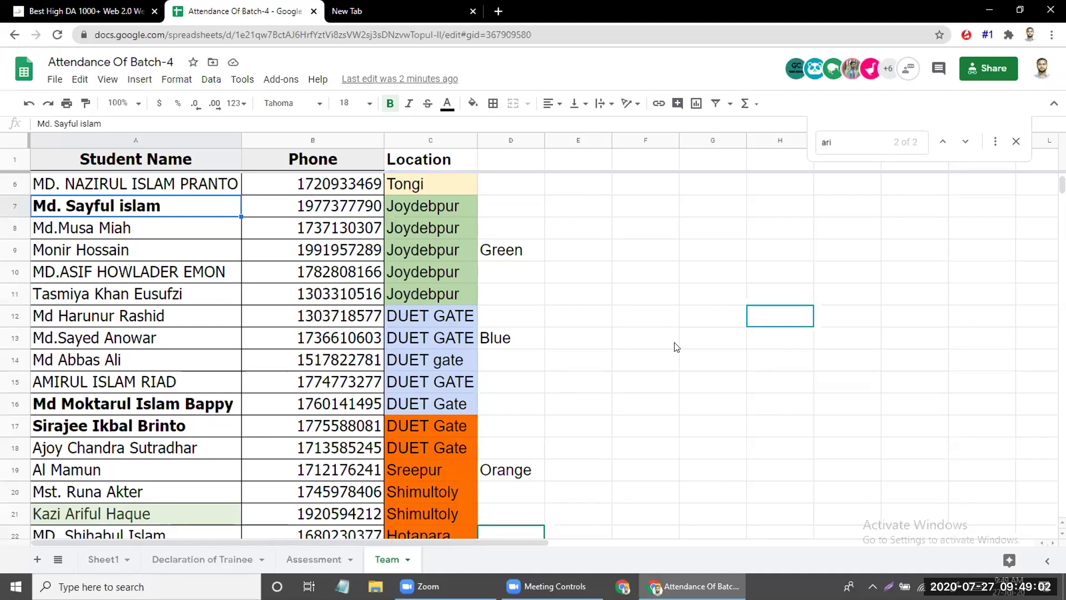
click(400, 9)
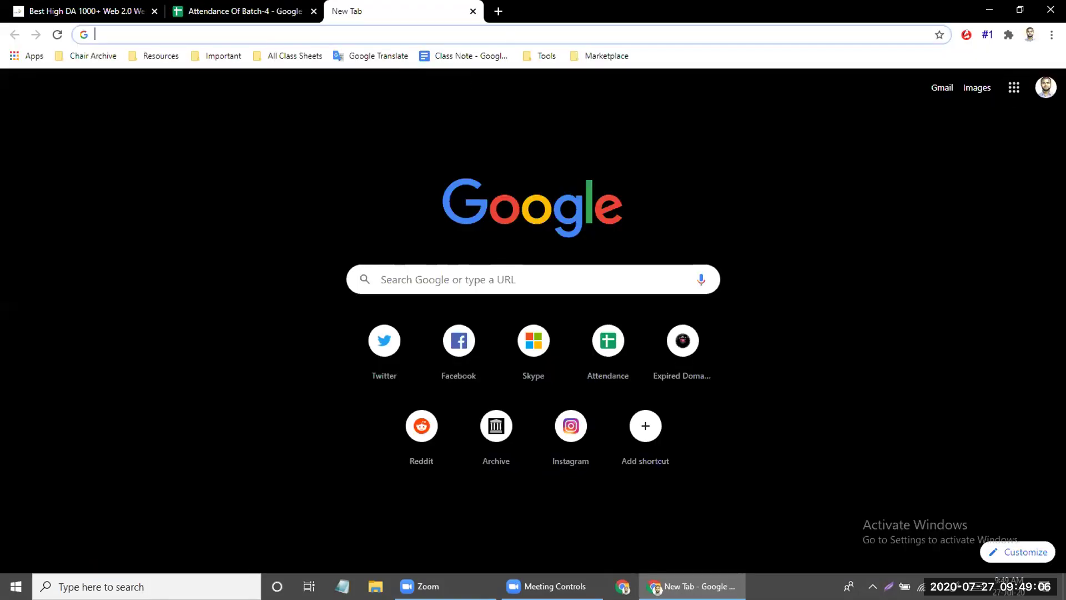
Step: Add a new blank Sheet5 to the attendance spreadsheet with Shift+F11
key(ctrl+shift+Tab)
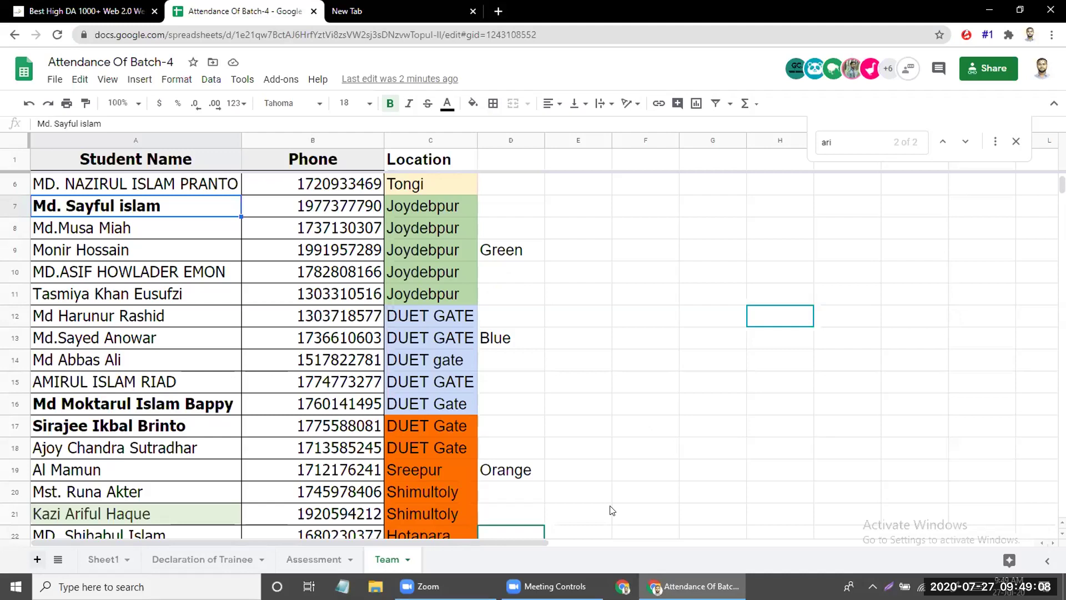
key(shift+F11)
double_click(448, 561)
Step: Copy the Web 2.0 website table from the Seeromega article and return to Sheets
key(ctrl+shift+Tab)
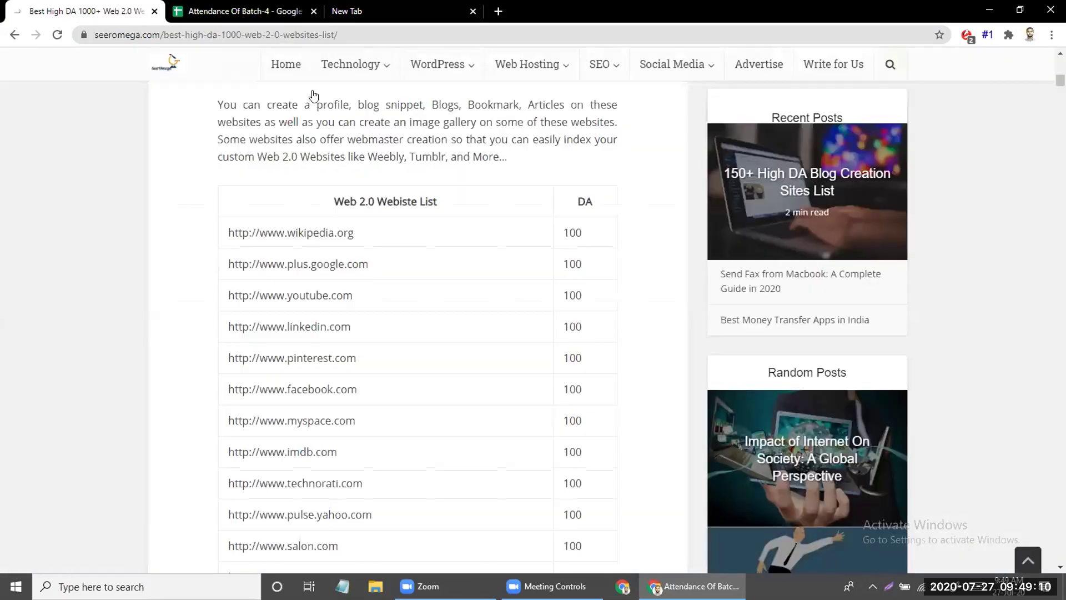
drag(223, 227, 585, 335)
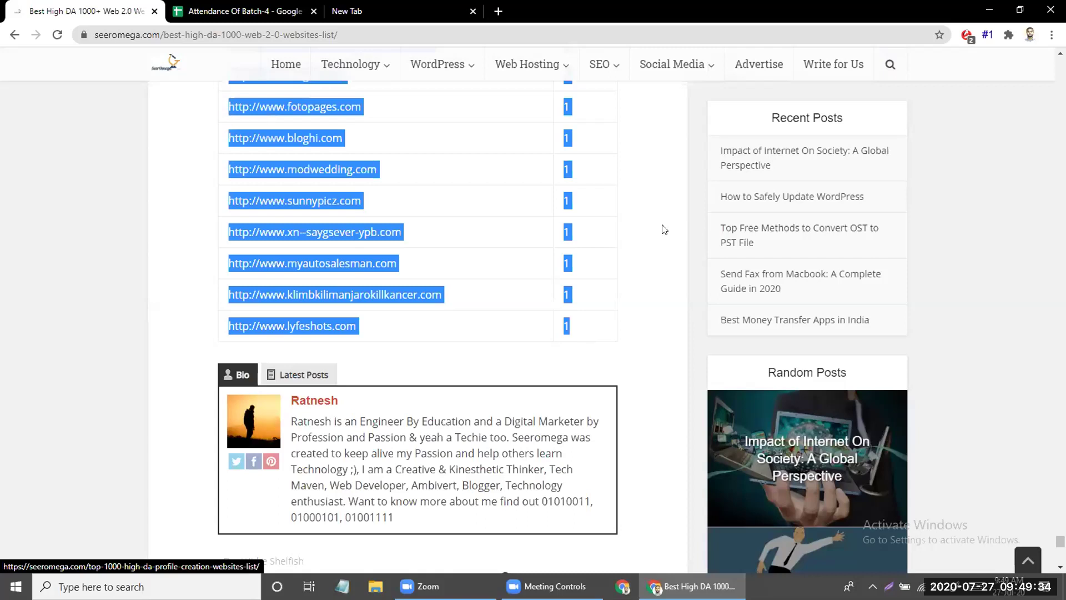
click(218, 4)
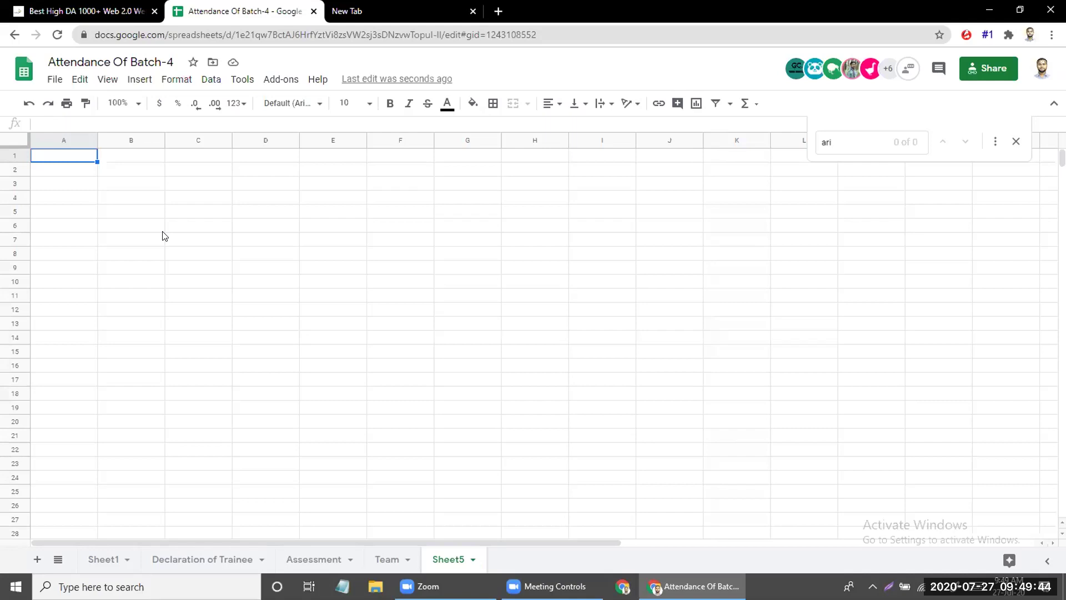
Step: Paste the copied Web 2.0 URL list with DA scores into Sheet5 starting at A1
key(ctrl+v)
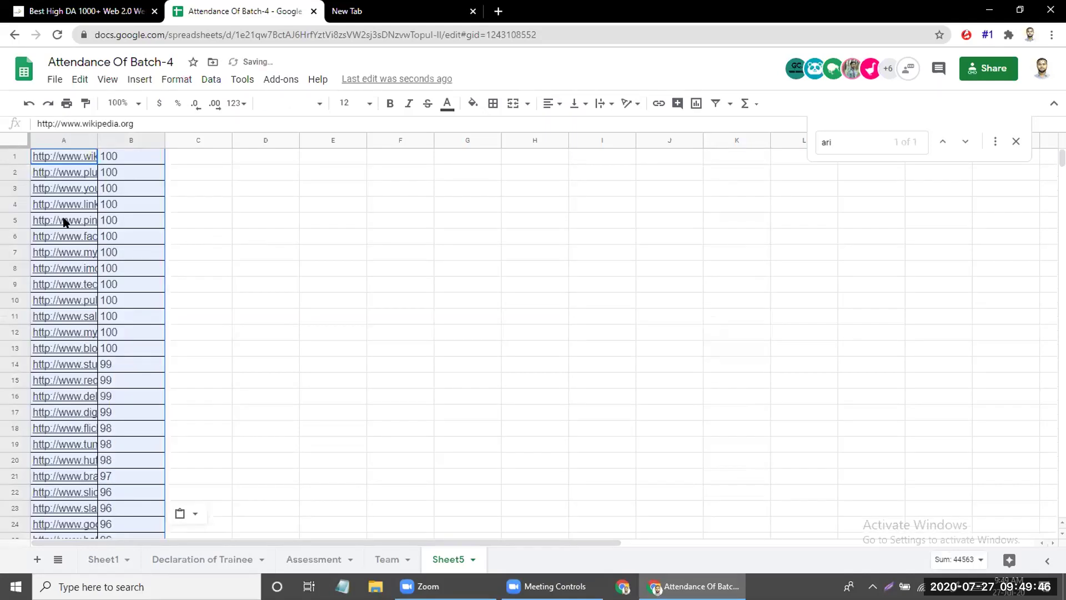
click(35, 162)
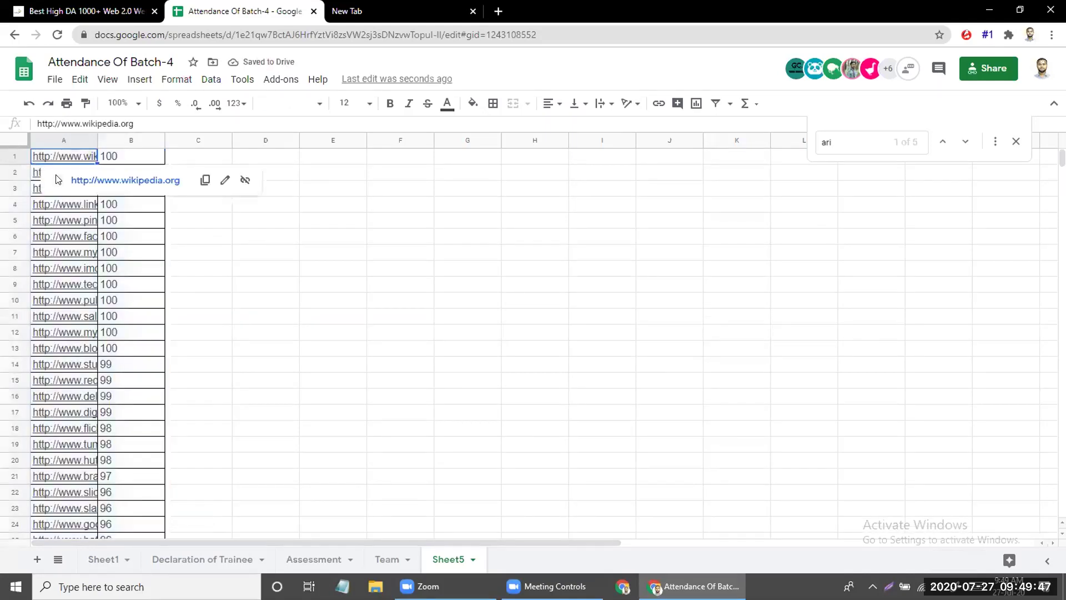
click(552, 301)
scroll(364, 376, down, 5)
scroll(103, 421, up, 5)
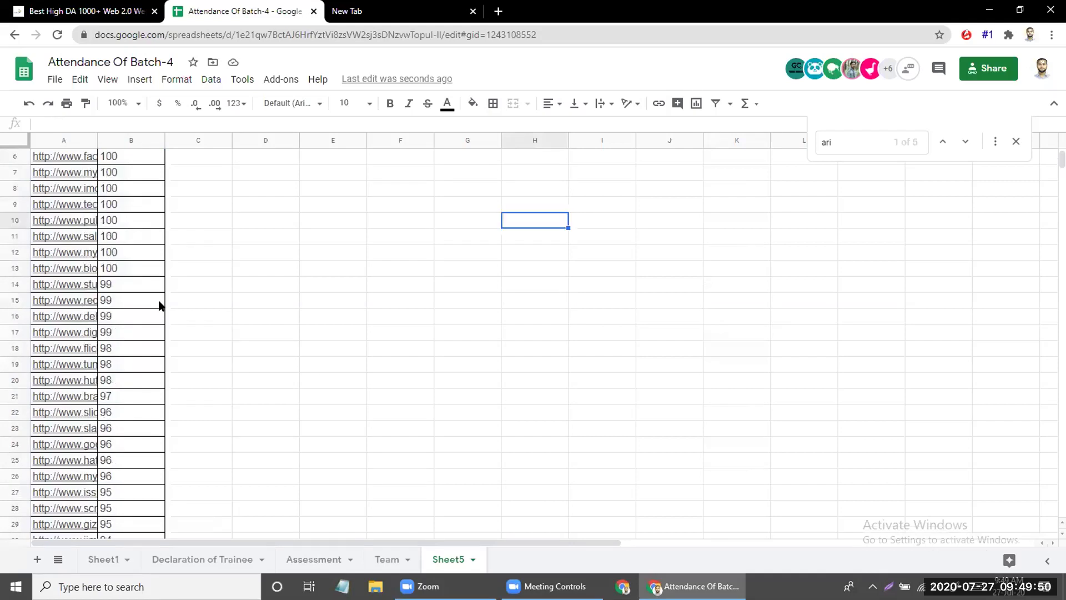
Step: Compare against the article, then review the Joydebpur cell C9 and bold leader in A7 on Team
click(128, 9)
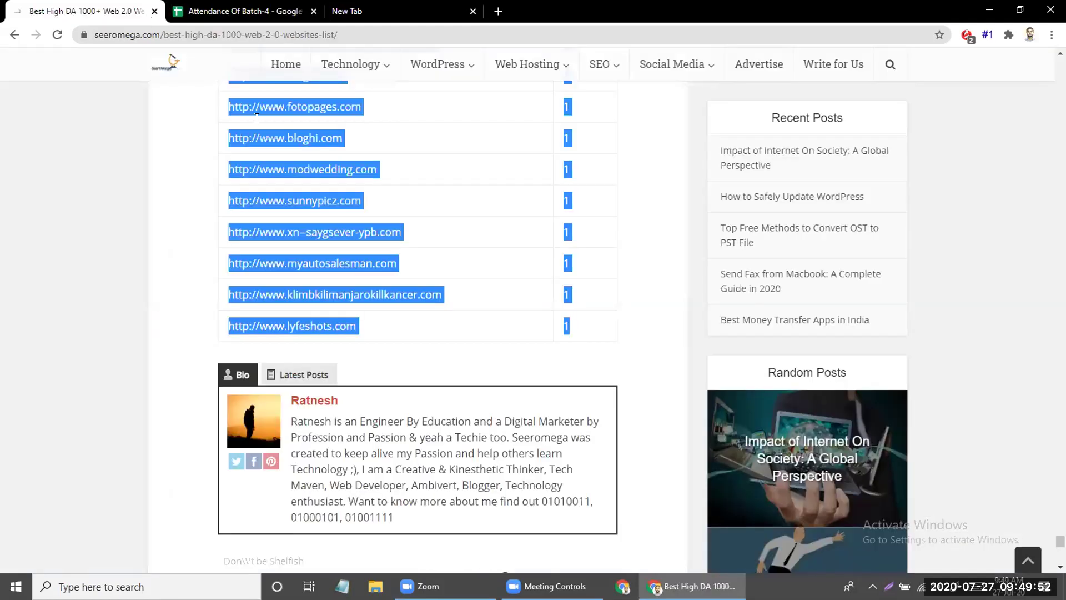
scroll(417, 109, up, 2)
click(261, 11)
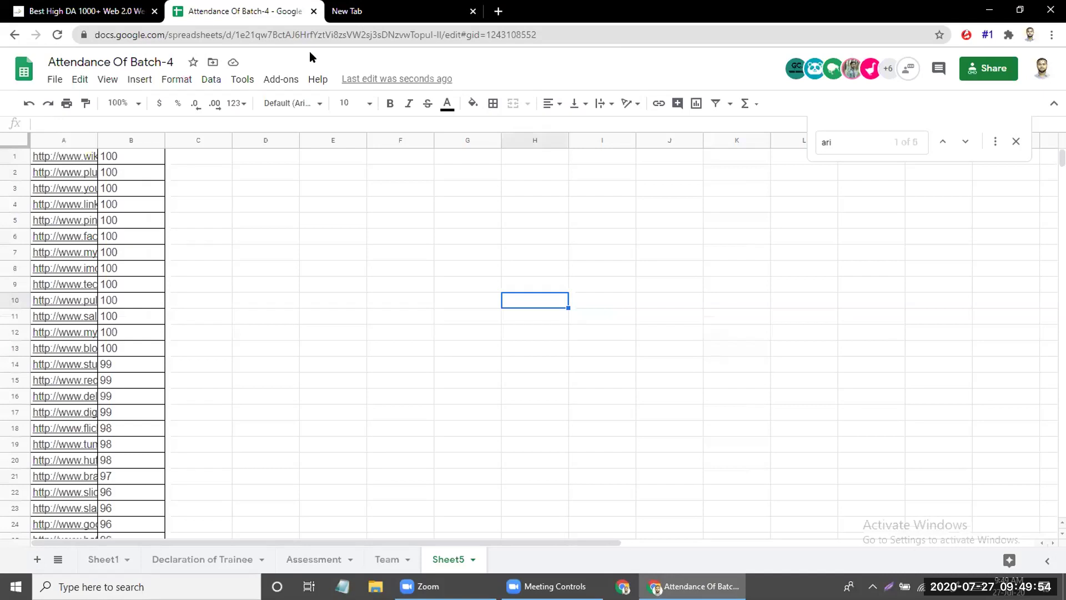
click(383, 559)
click(428, 247)
click(427, 335)
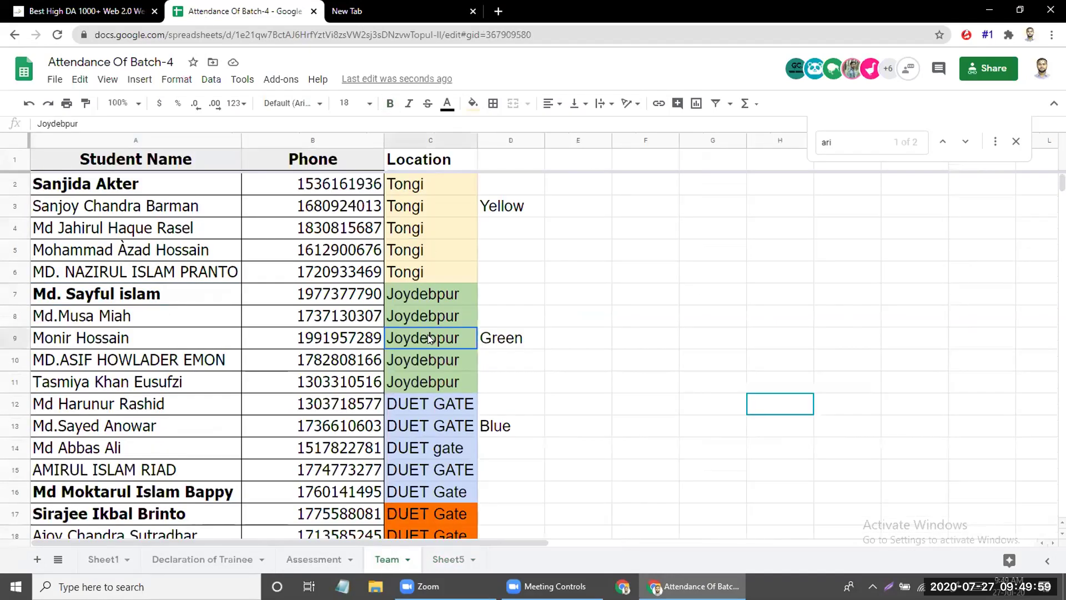
click(143, 297)
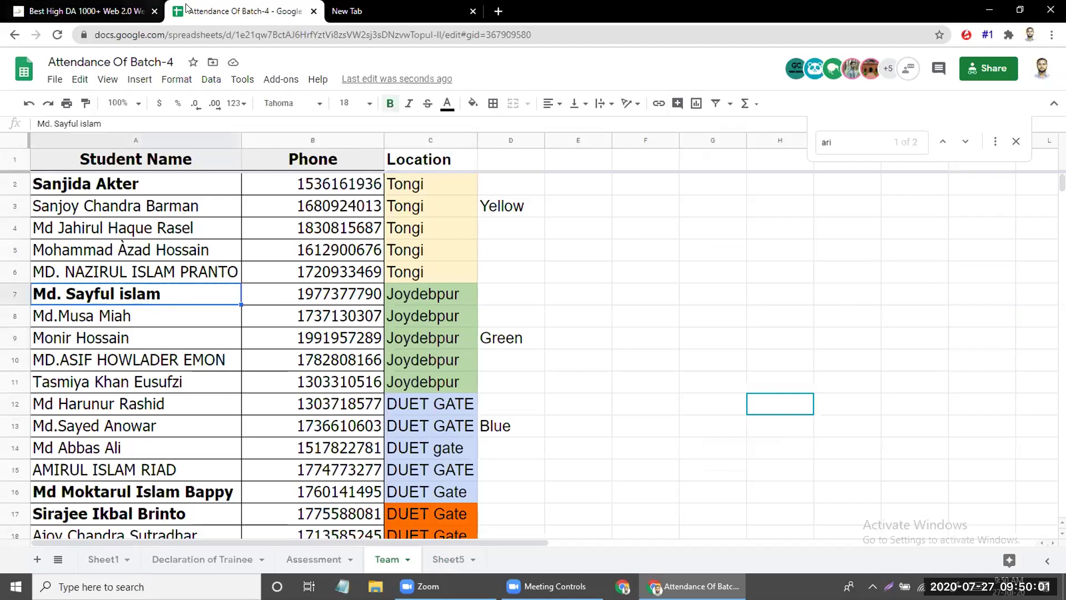
Step: Rename Sheet5 to 'Web 2', then return to the Team sheet
double_click(445, 561)
text(W)
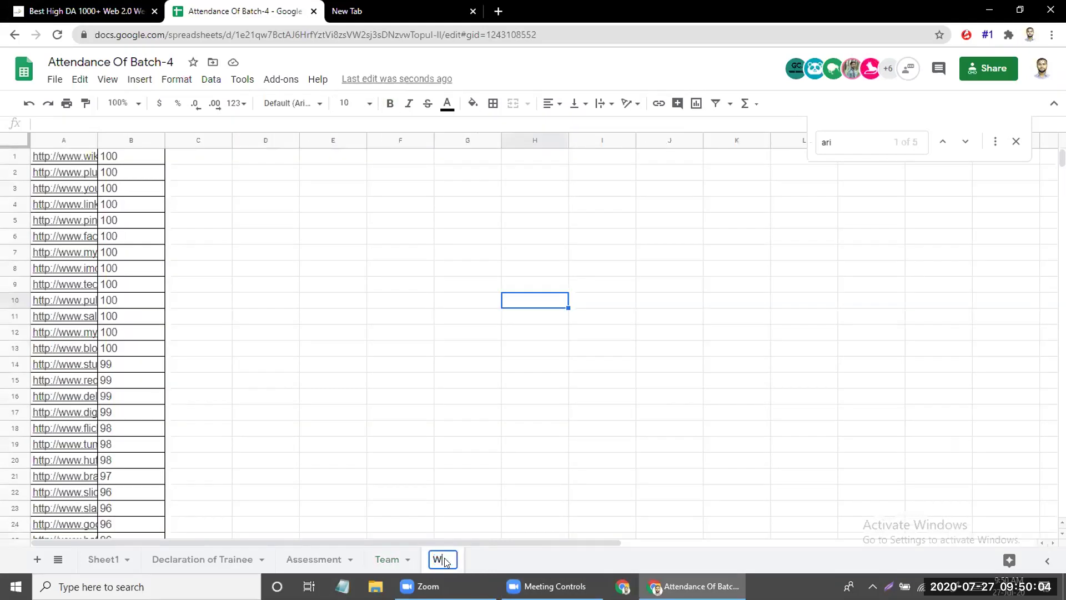
text(eb.)
key(BackSpace)
text(2)
key(Return)
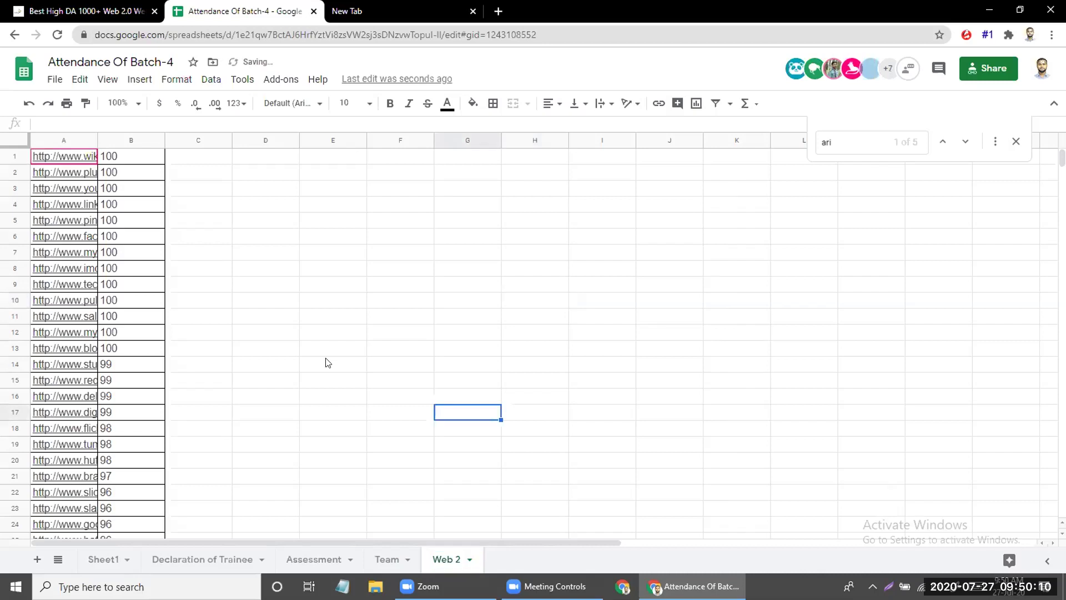
key(ctrl+shift+Tab)
scroll(410, 350, up, 5)
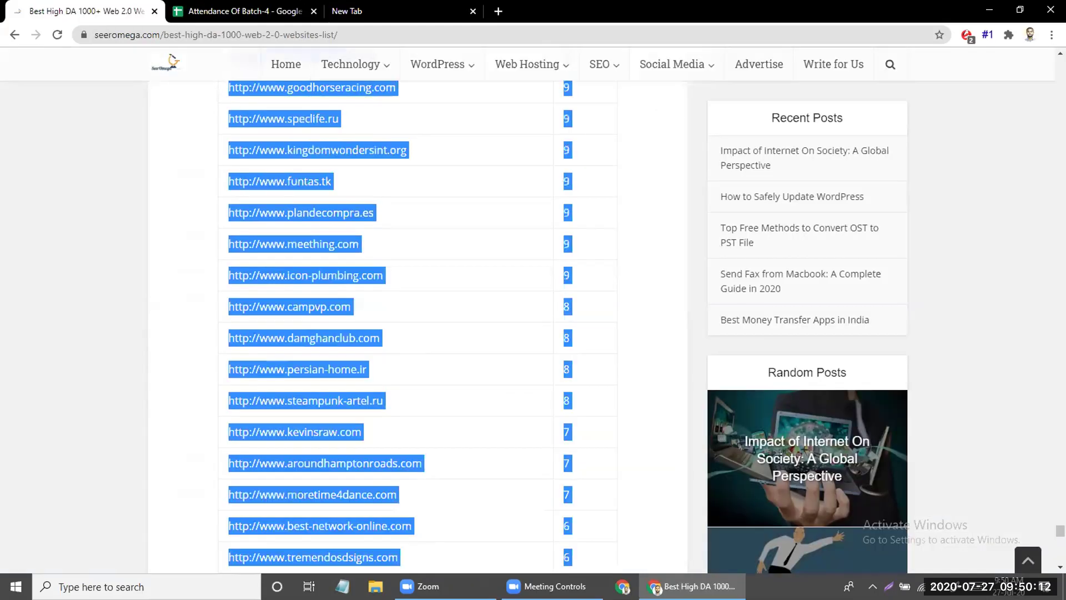
key(ctrl+Tab)
click(387, 559)
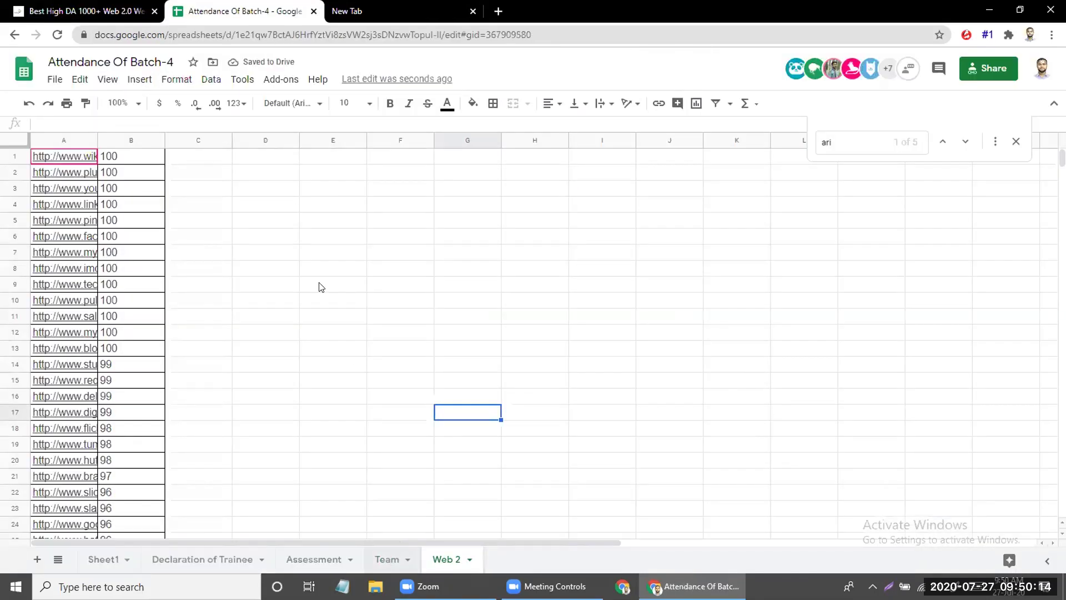
Step: Review the Tongi and DUET Gate location cells in column C of the Team sheet
click(422, 218)
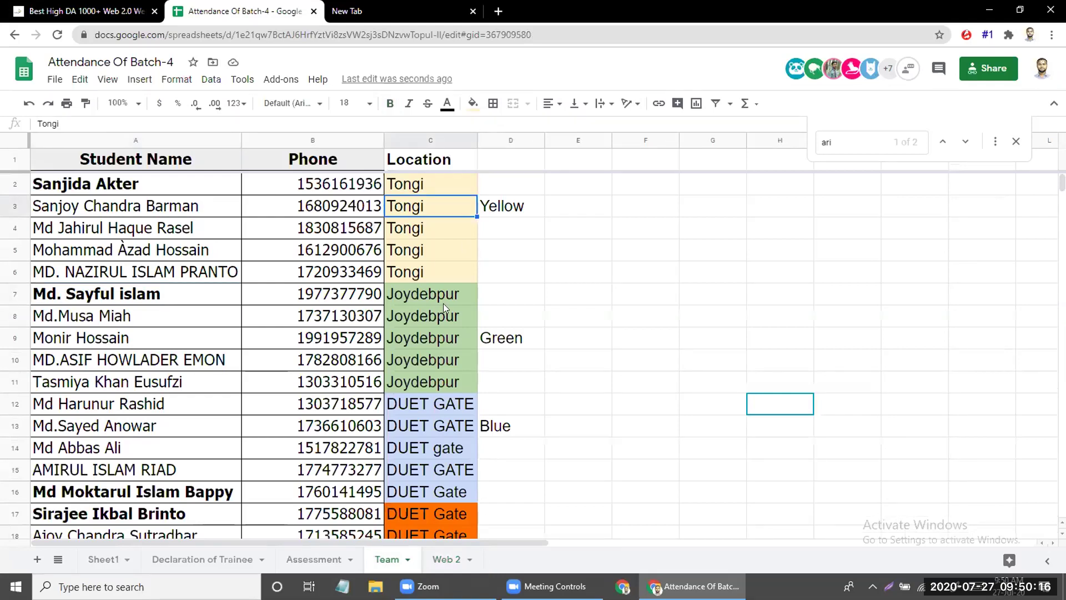
scroll(422, 261, down, 2)
scroll(443, 280, up, 2)
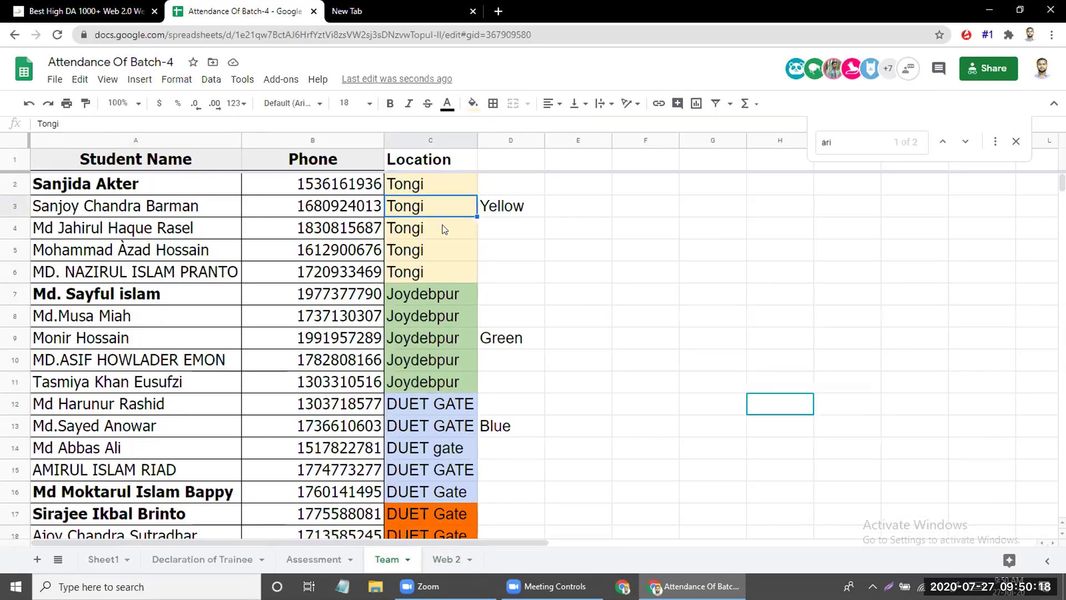
scroll(444, 406, down, 4)
click(441, 357)
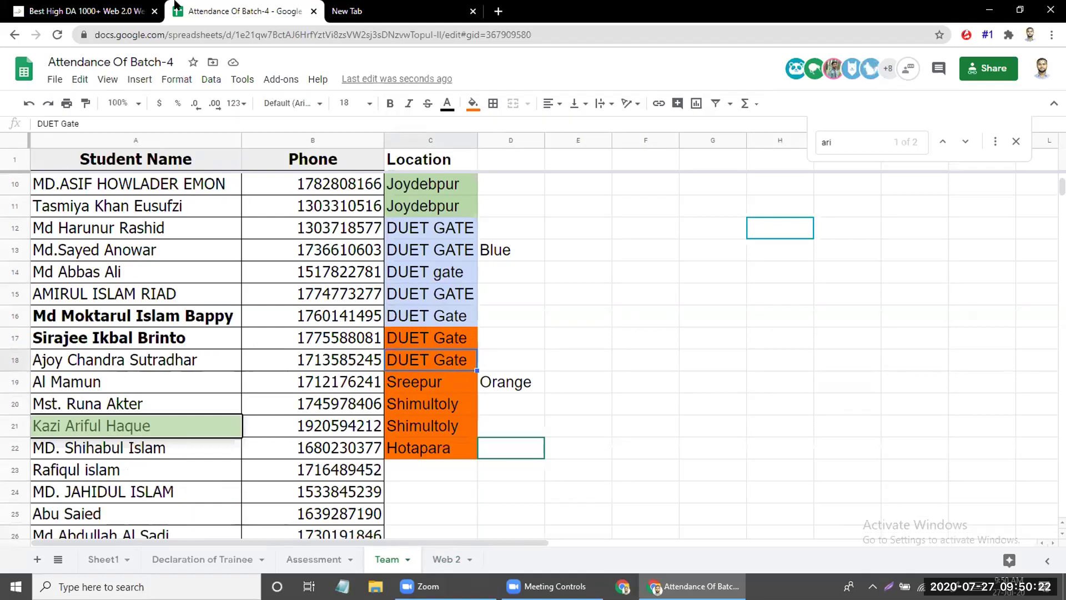
click(69, 5)
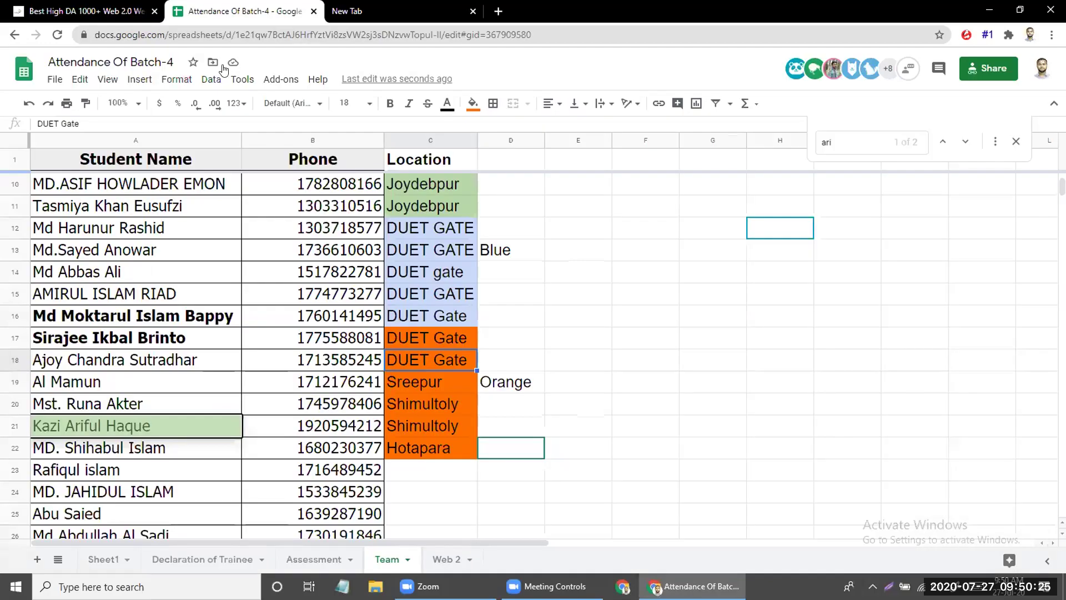
click(272, 9)
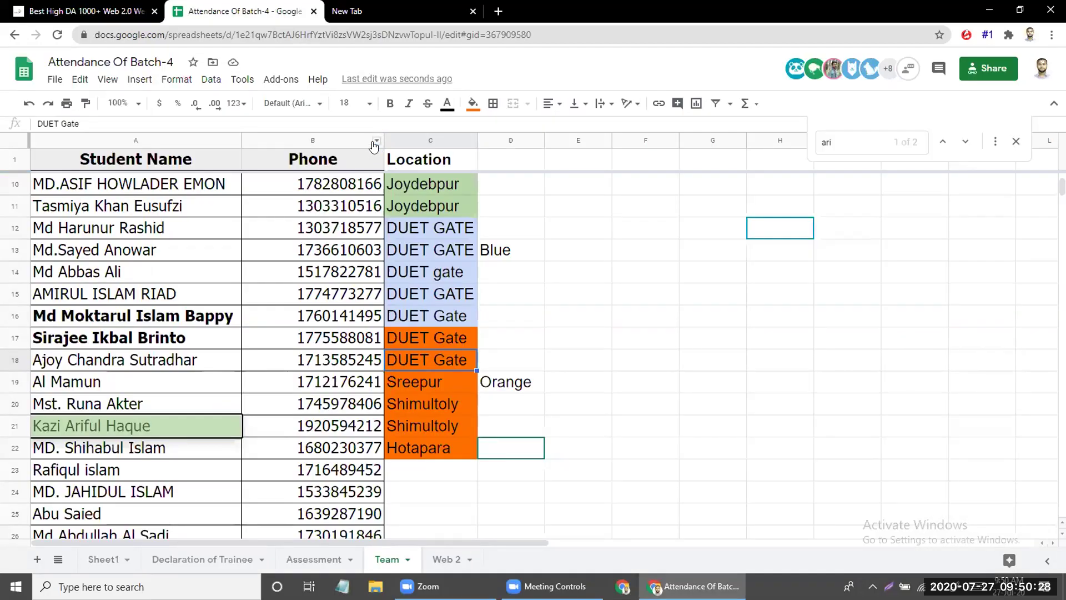
Step: Close the unused blank browser tab and glance at the Web 2 sheet before returning to Team
click(473, 11)
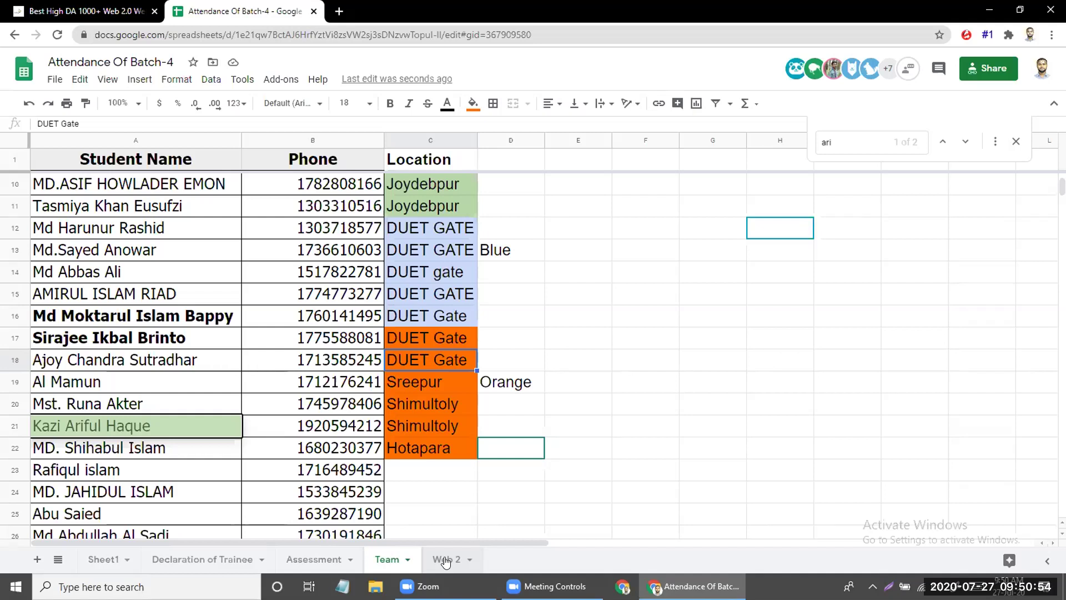
click(446, 560)
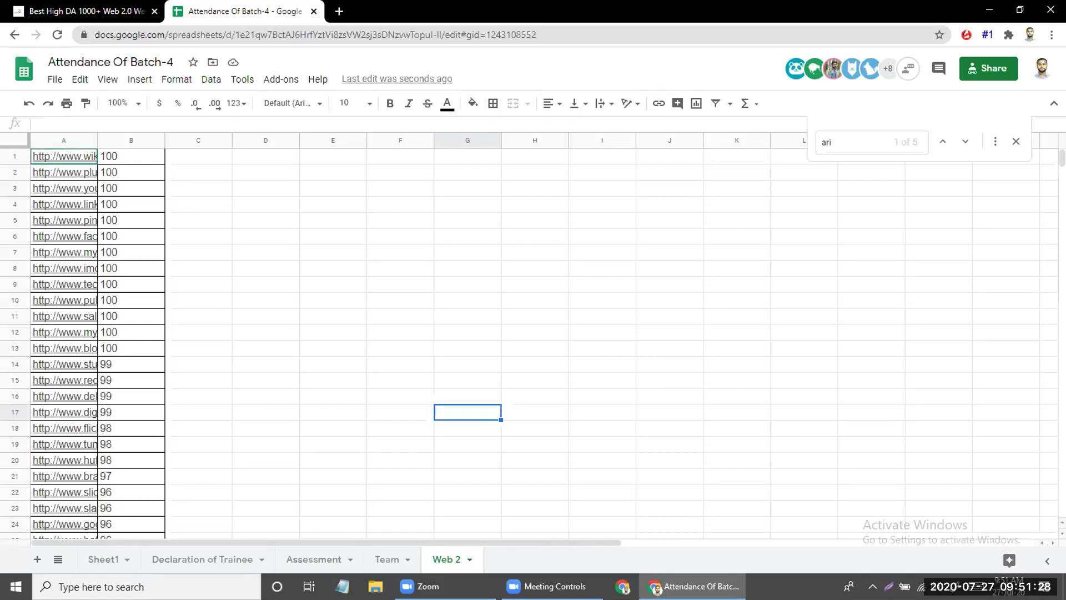
click(391, 559)
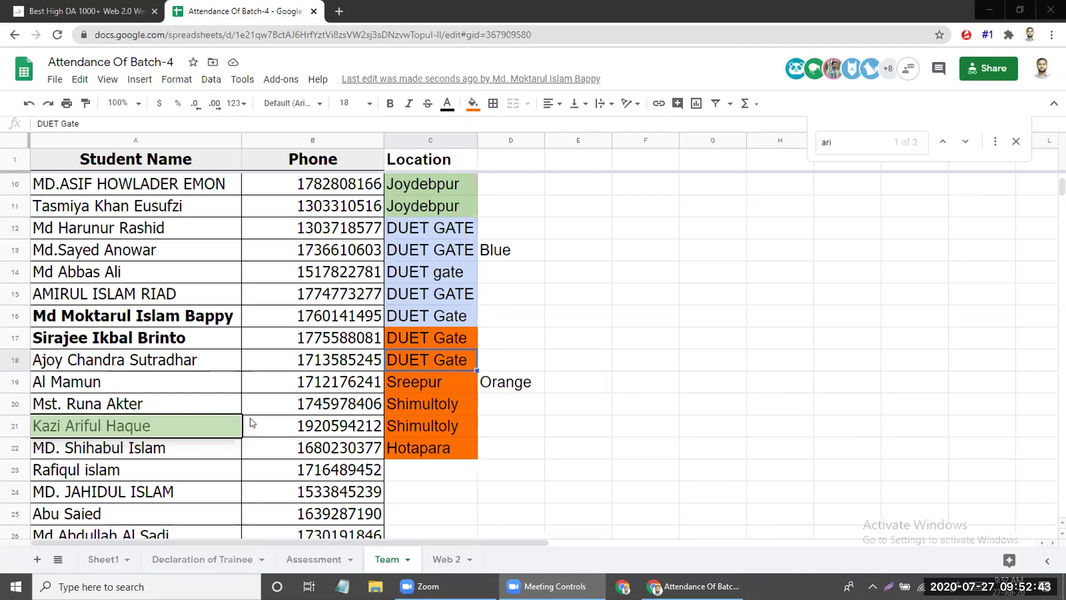
key(Up)
key(Left)
key(Left)
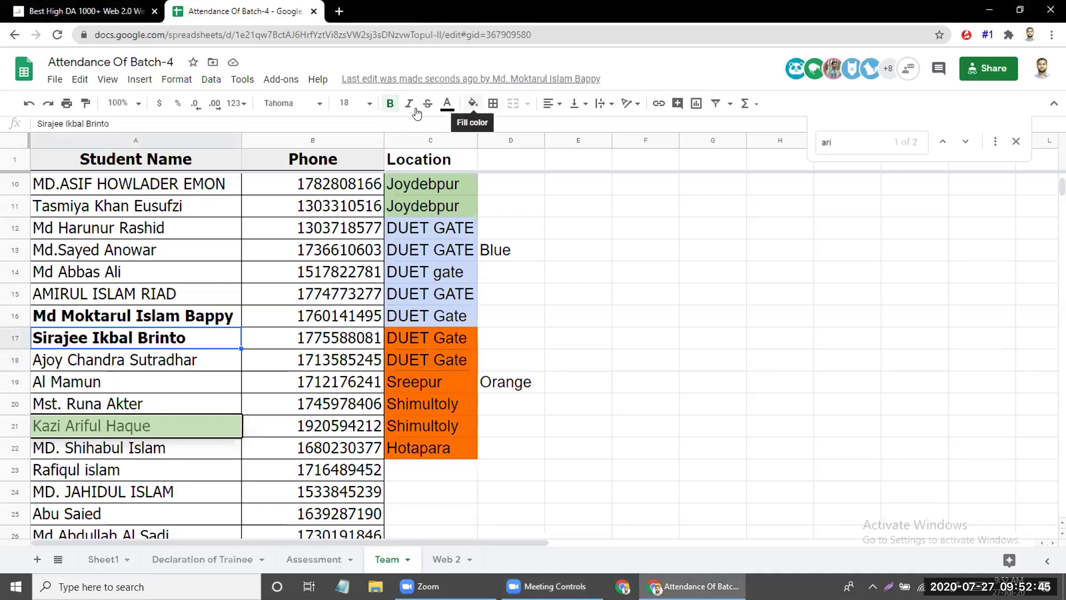
click(386, 104)
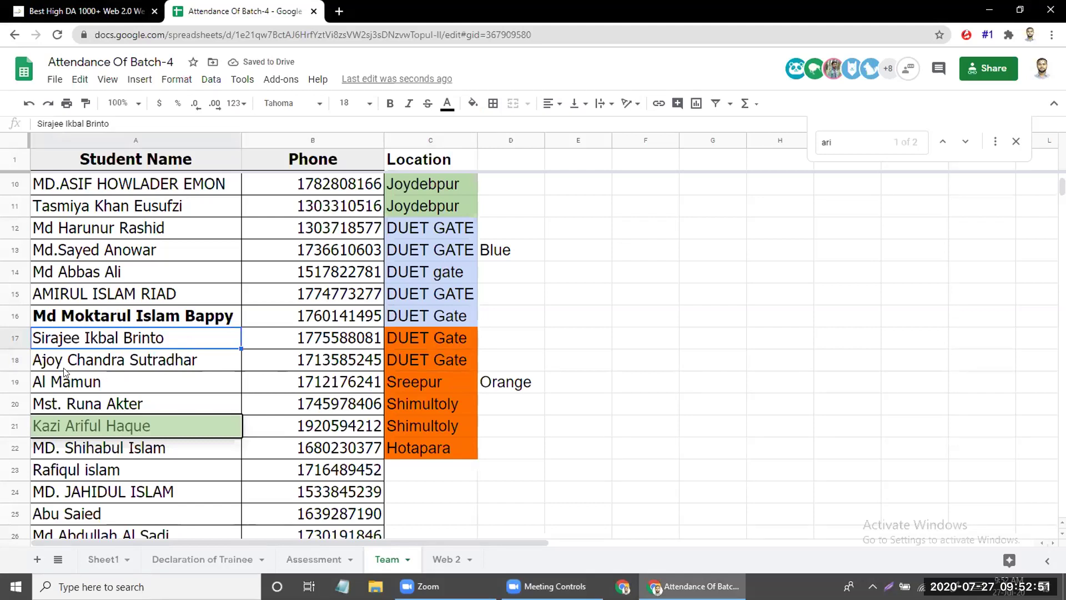
click(12, 337)
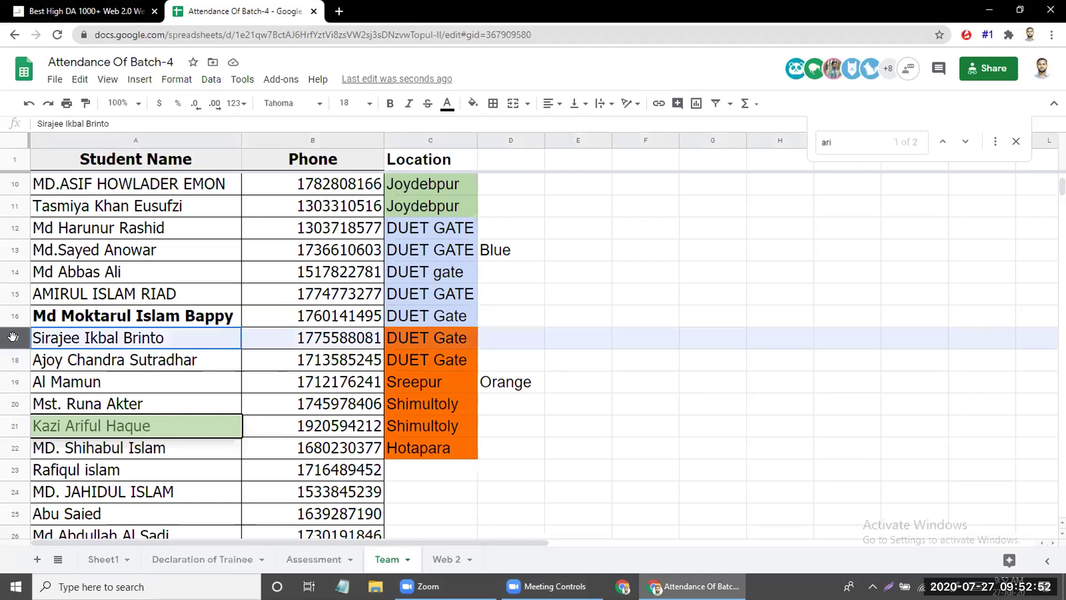
click(100, 338)
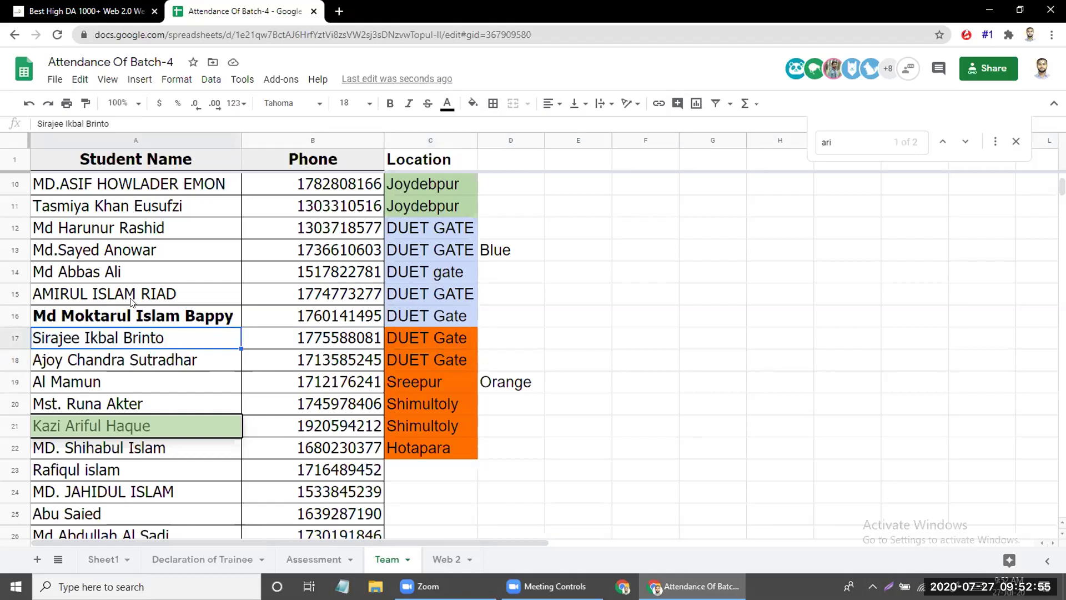
click(389, 104)
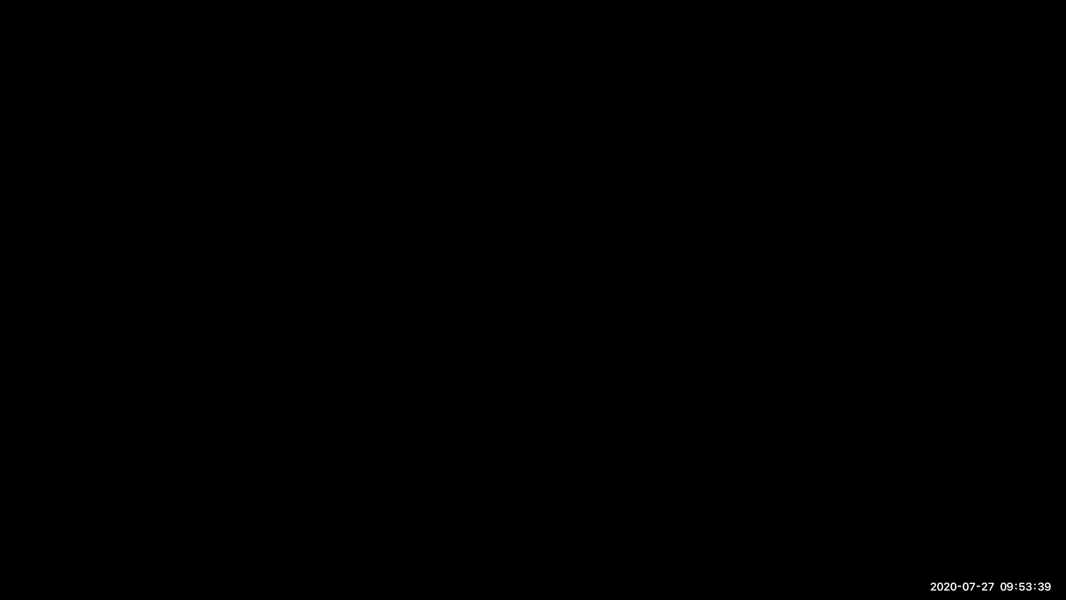
scroll(468, 335, down, 8)
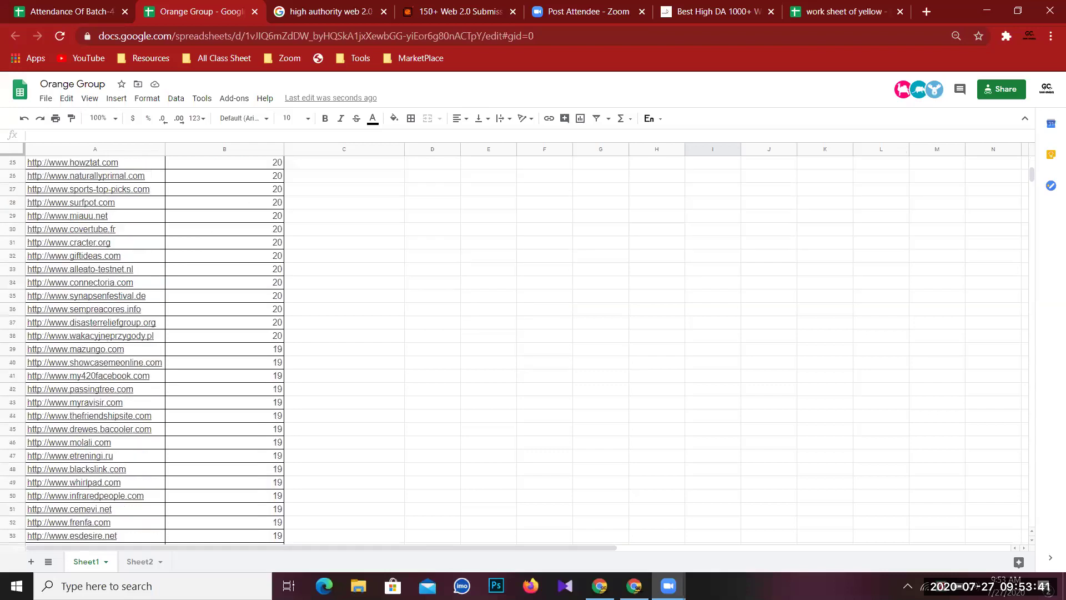
scroll(468, 336, up, 8)
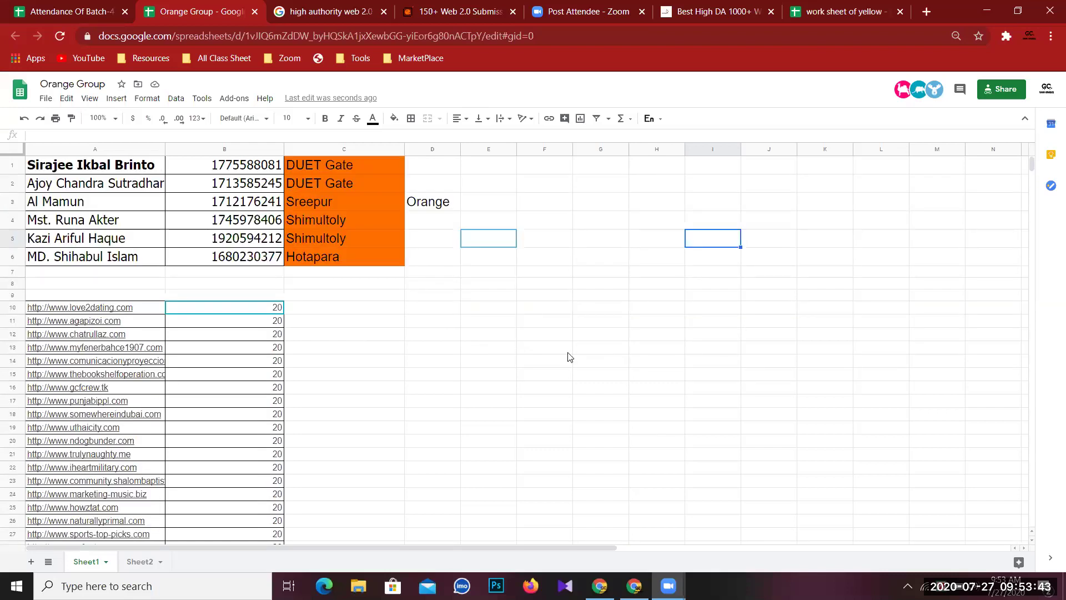
key(Left)
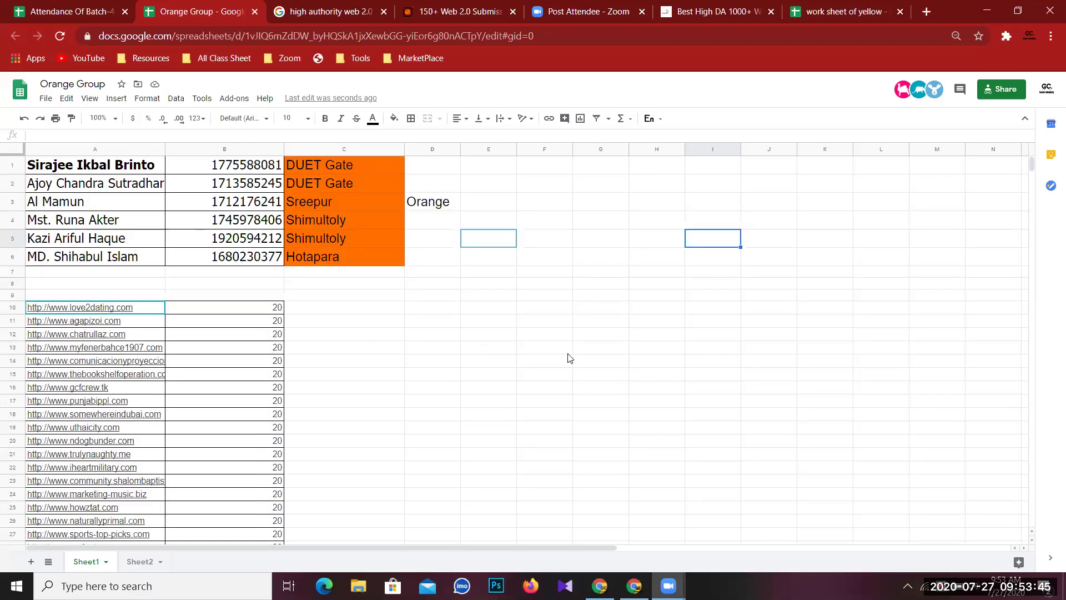
scroll(569, 358, down, 5)
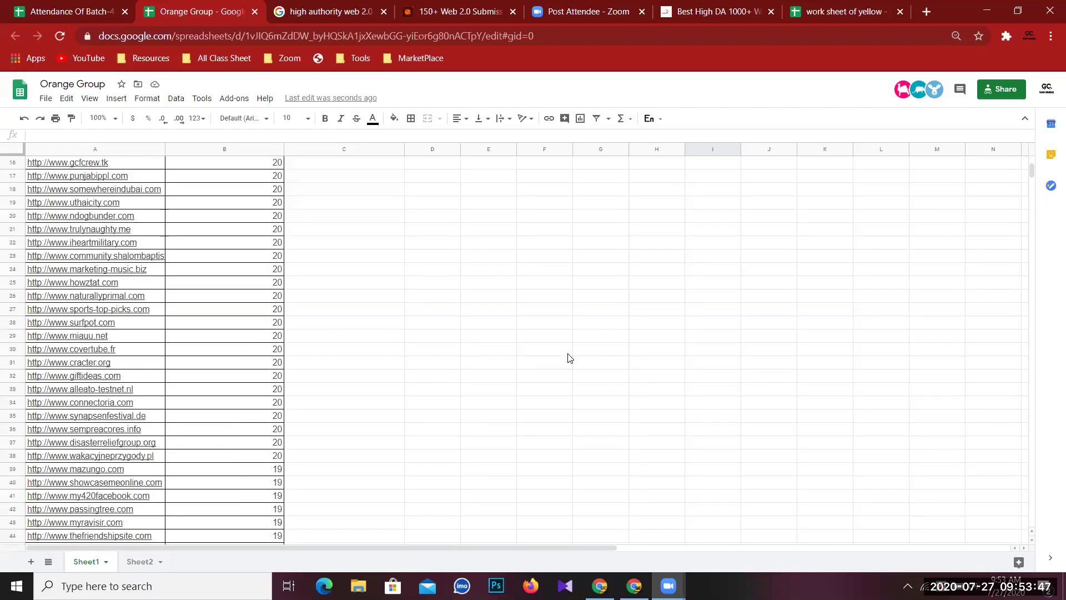
scroll(569, 357, up, 5)
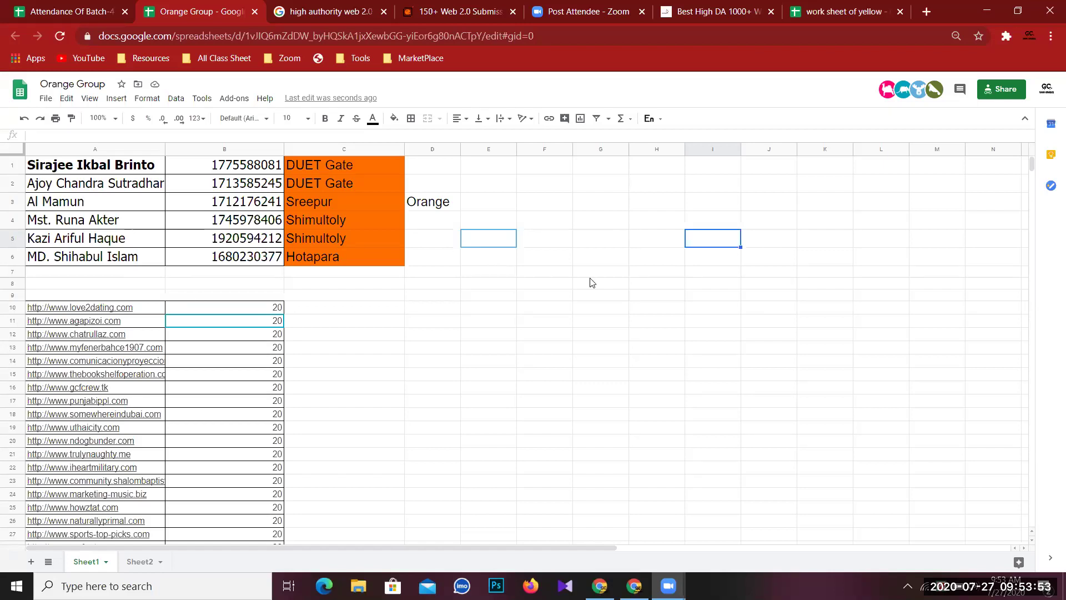
scroll(590, 281, down, 5)
scroll(526, 277, up, 5)
scroll(525, 277, down, 20)
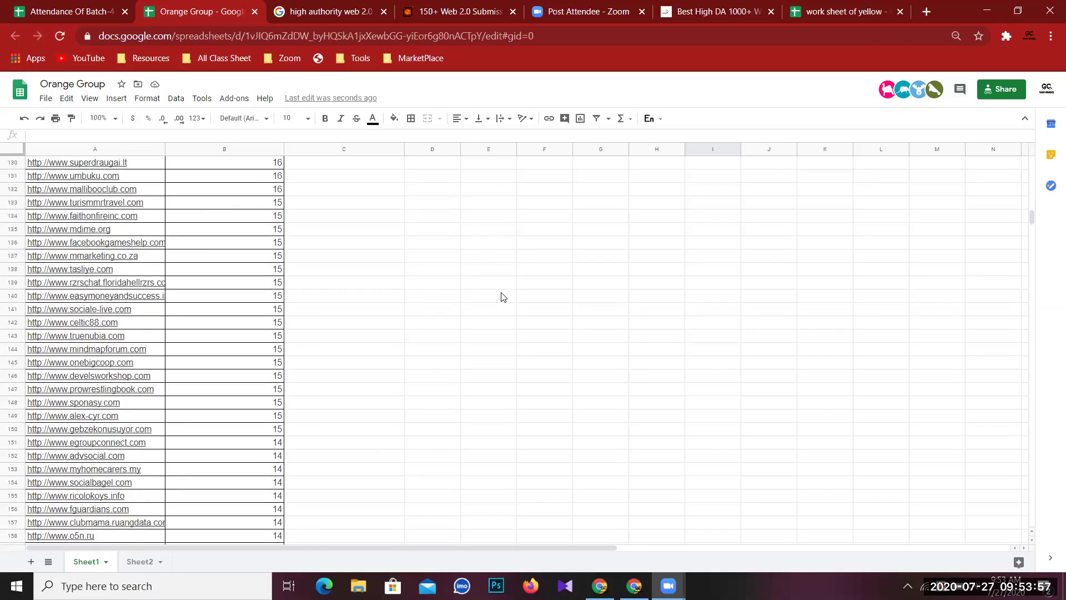
scroll(502, 297, down, 10)
scroll(376, 289, up, 5)
scroll(376, 289, up, 20)
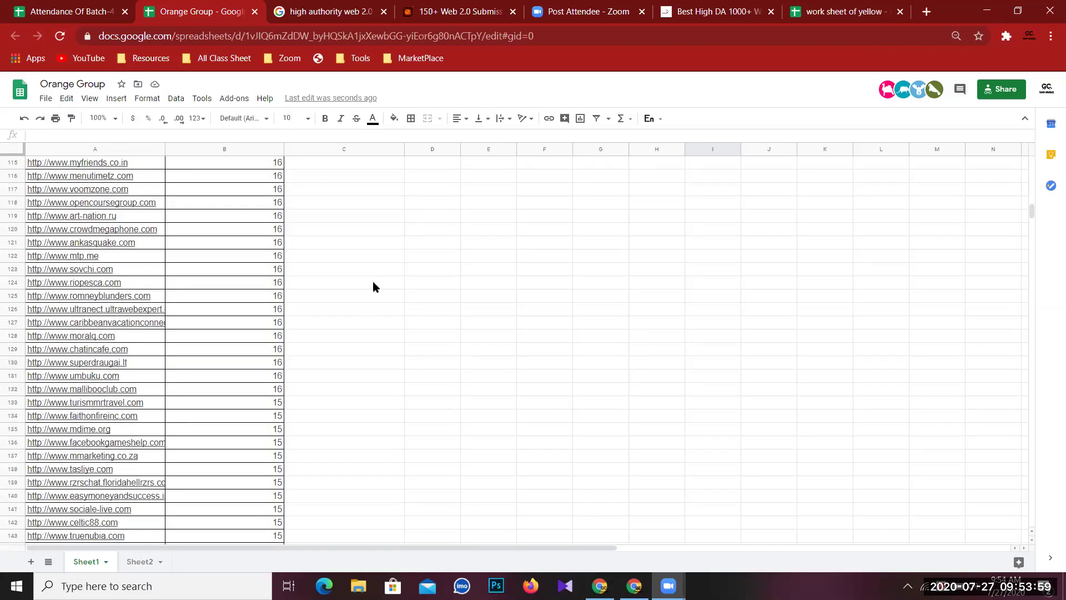
scroll(358, 283, up, 8)
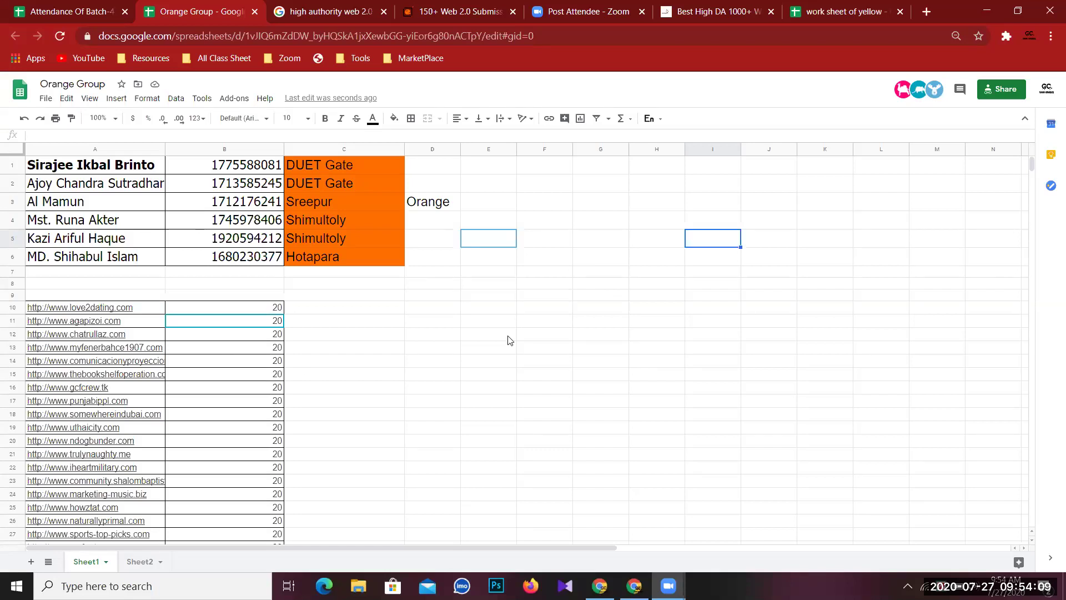
scroll(509, 341, down, 1)
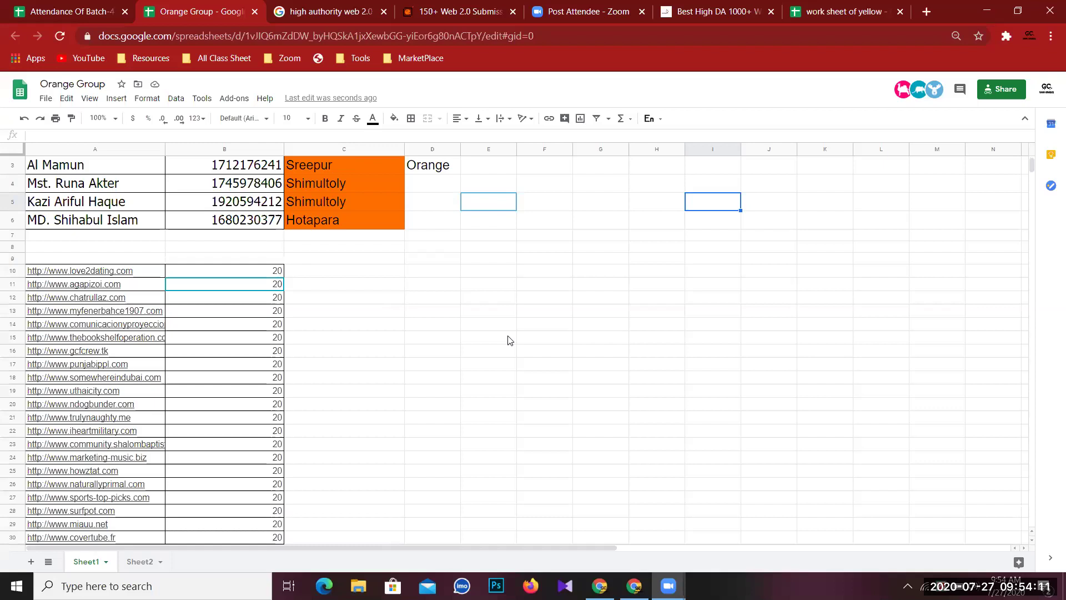
scroll(372, 338, up, 1)
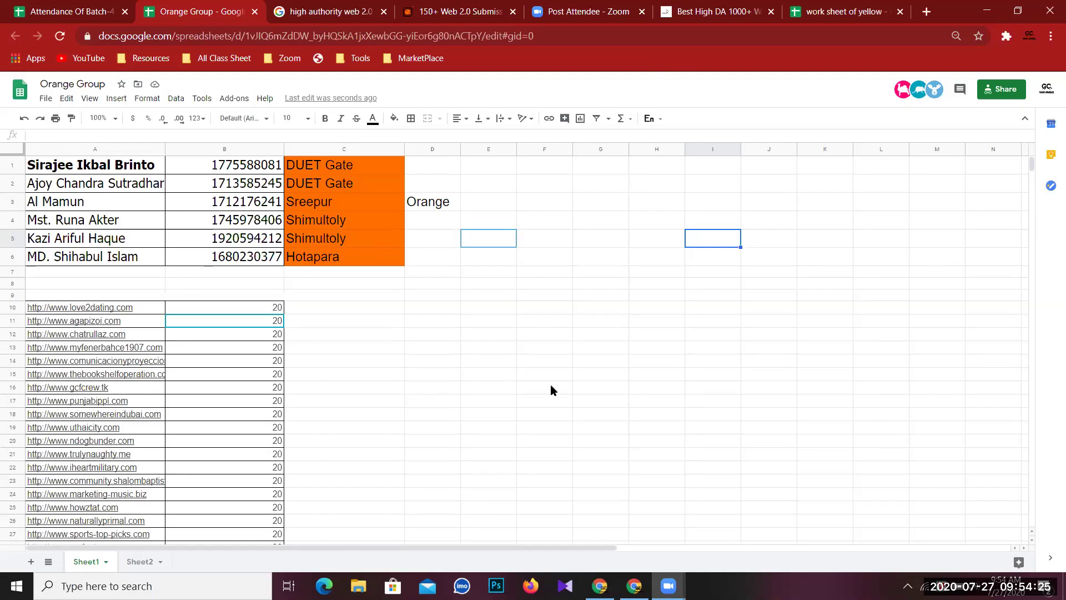
scroll(552, 390, down, 2)
scroll(552, 390, down, 9)
scroll(553, 390, up, 10)
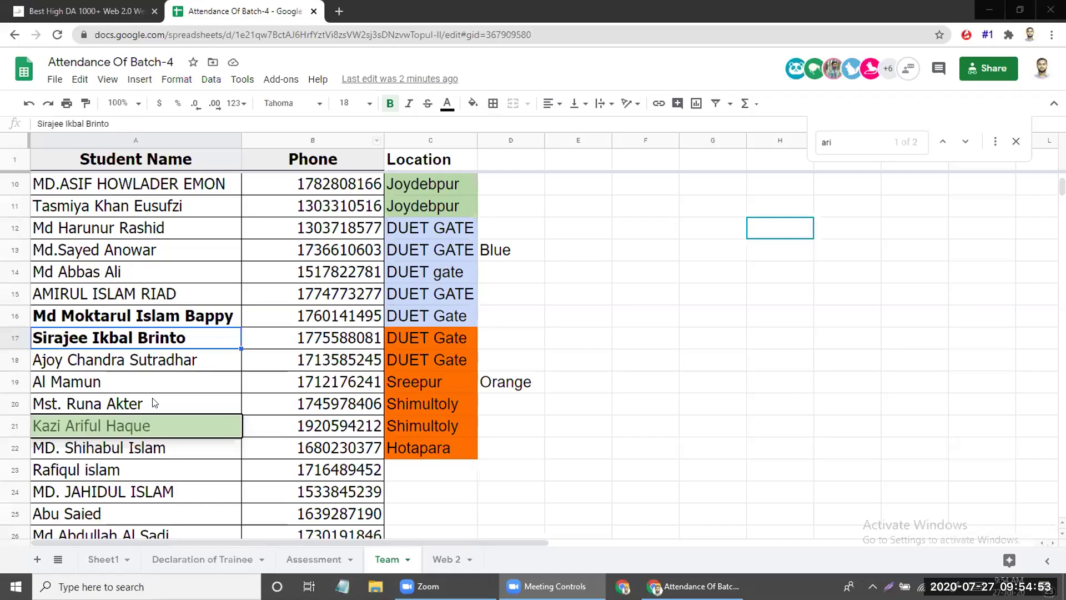
click(159, 404)
scroll(210, 349, up, 4)
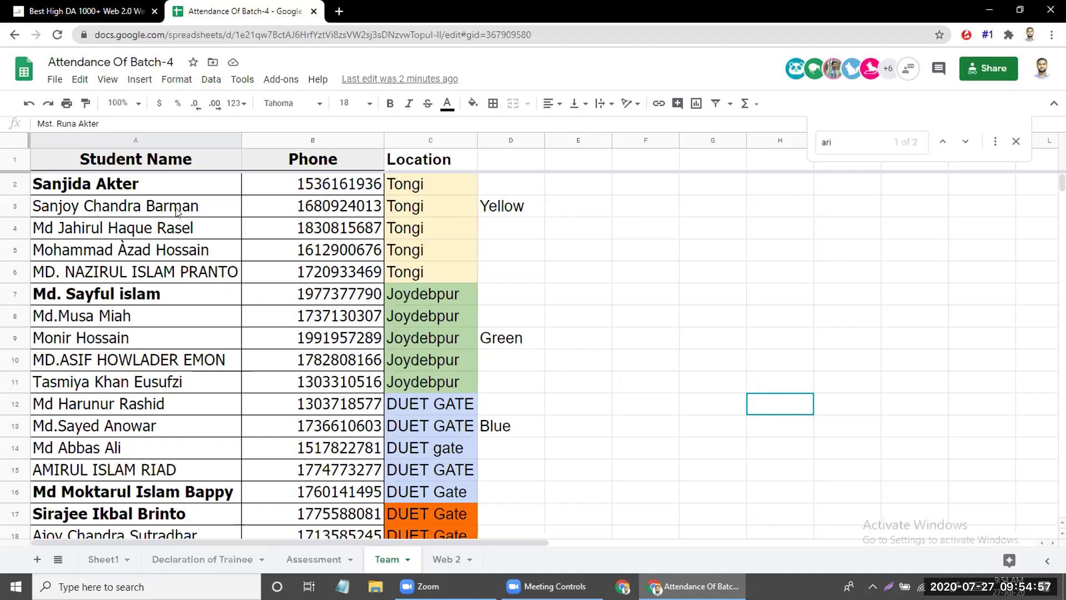
scroll(166, 250, down, 2)
click(127, 298)
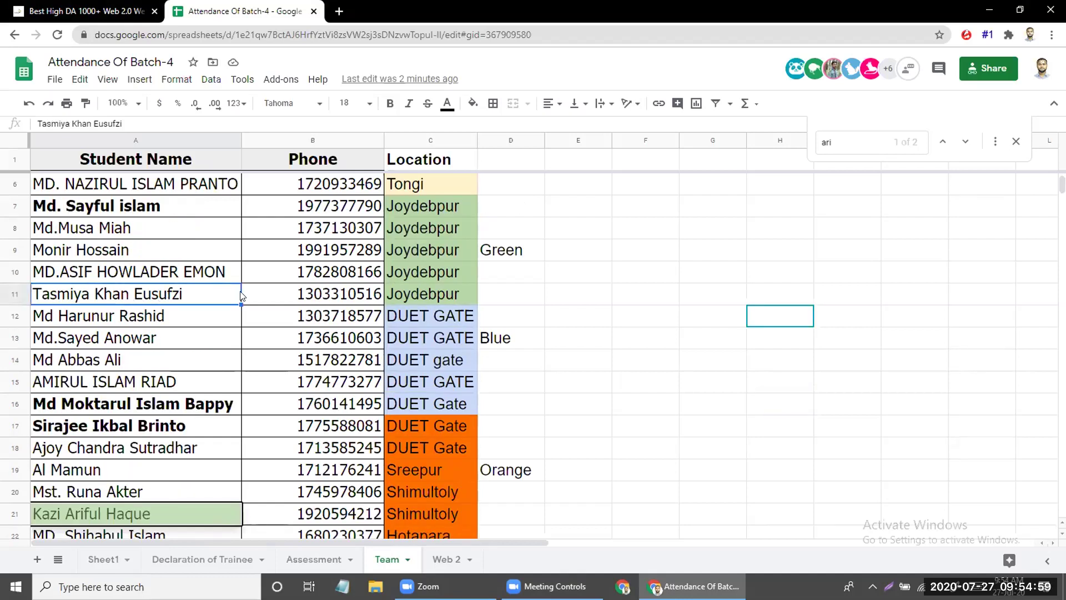
click(418, 298)
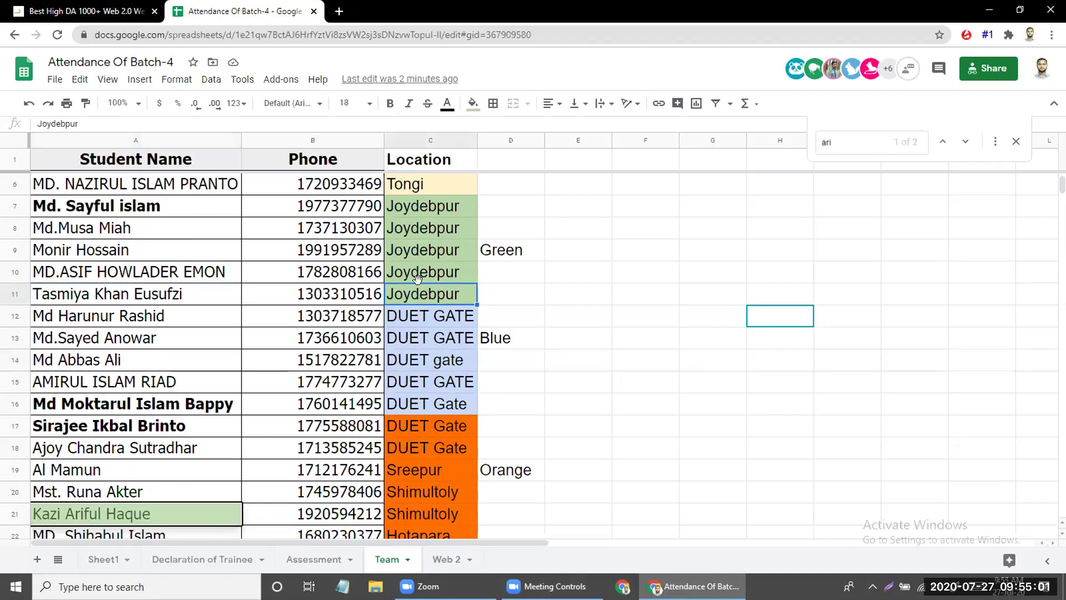
click(503, 254)
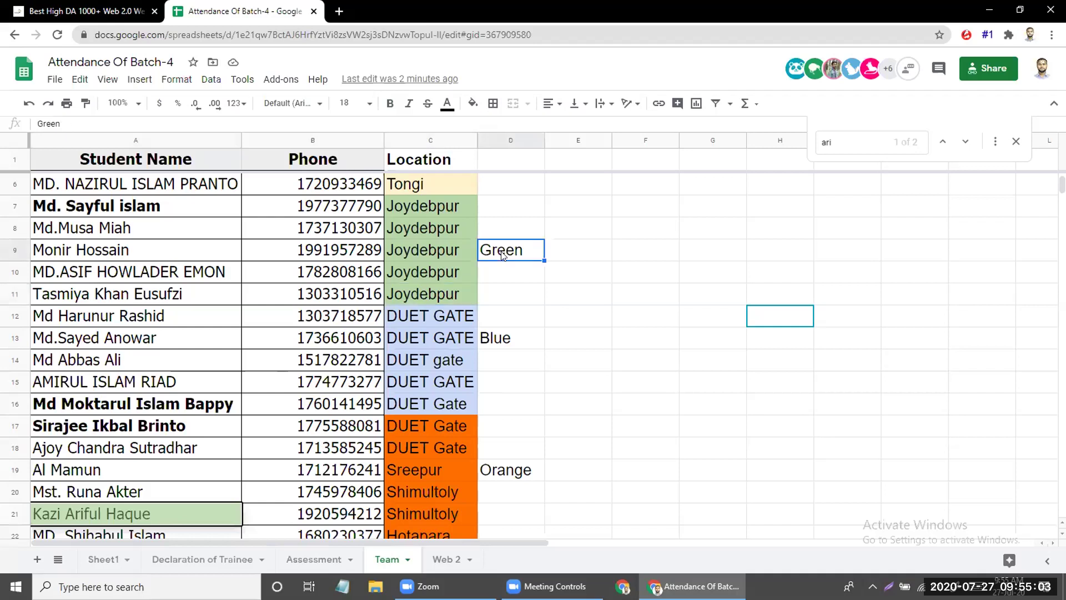
click(389, 297)
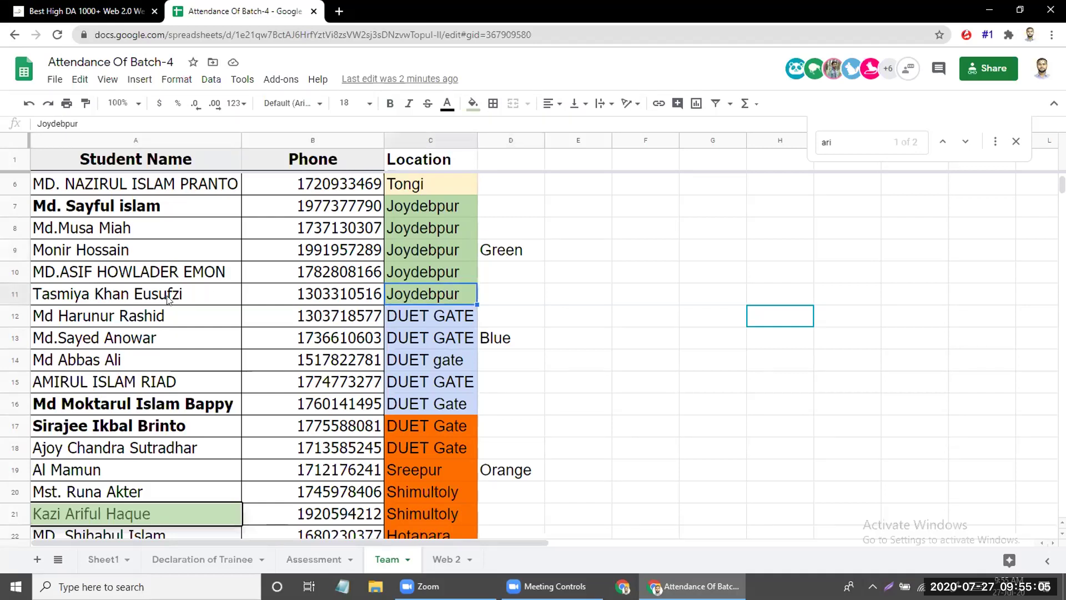
click(205, 299)
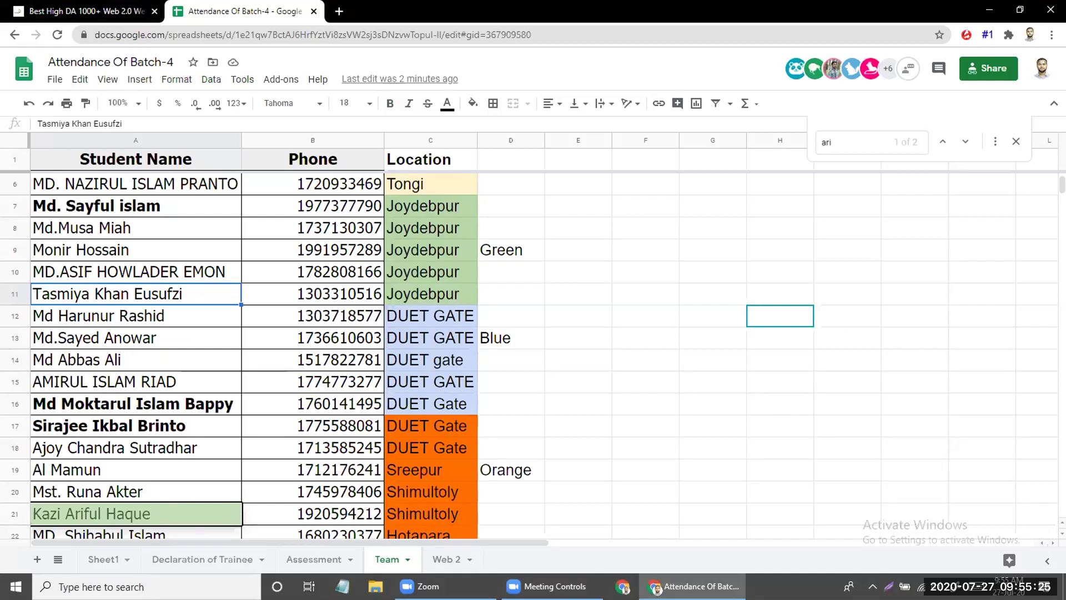
scroll(638, 361, up, 2)
Step: Select C2:C22 to review location groups, check the names in A11 and A7, then open a new tab
drag(418, 192, 423, 411)
scroll(426, 363, down, 5)
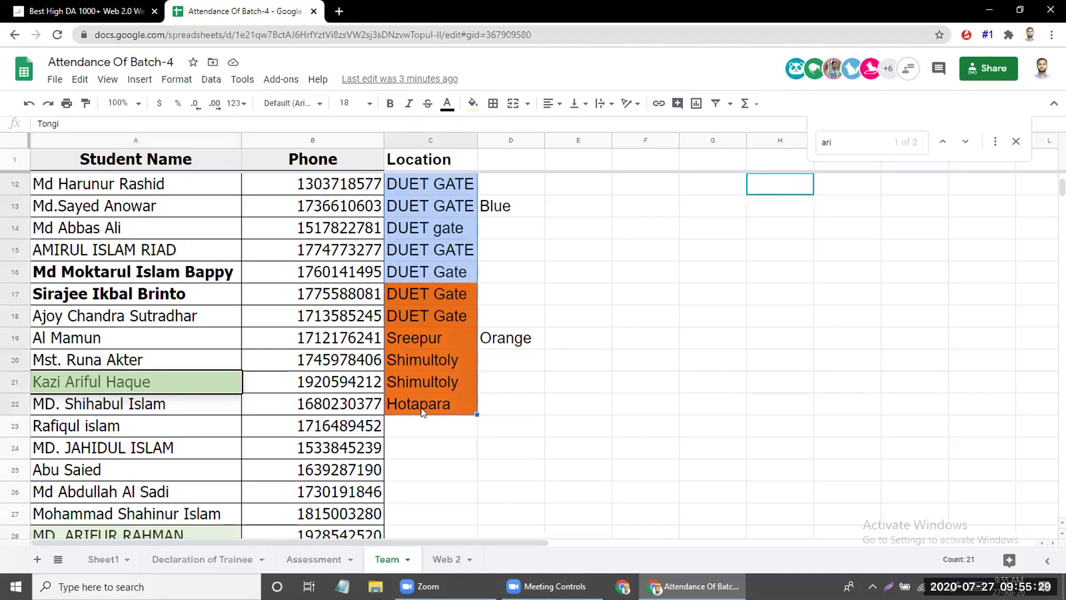
scroll(589, 439, down, 1)
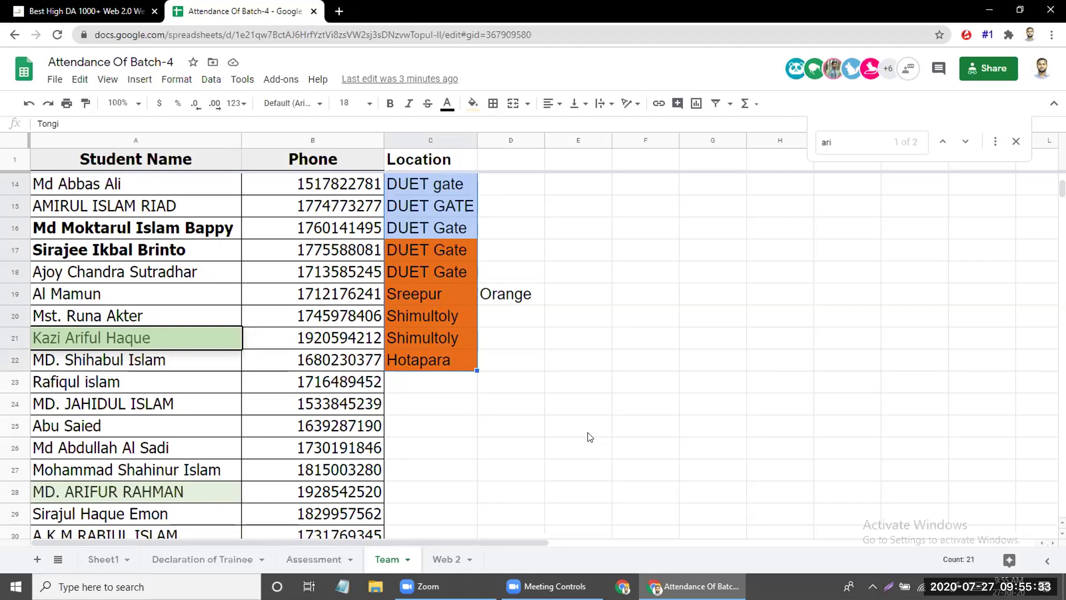
scroll(590, 437, up, 6)
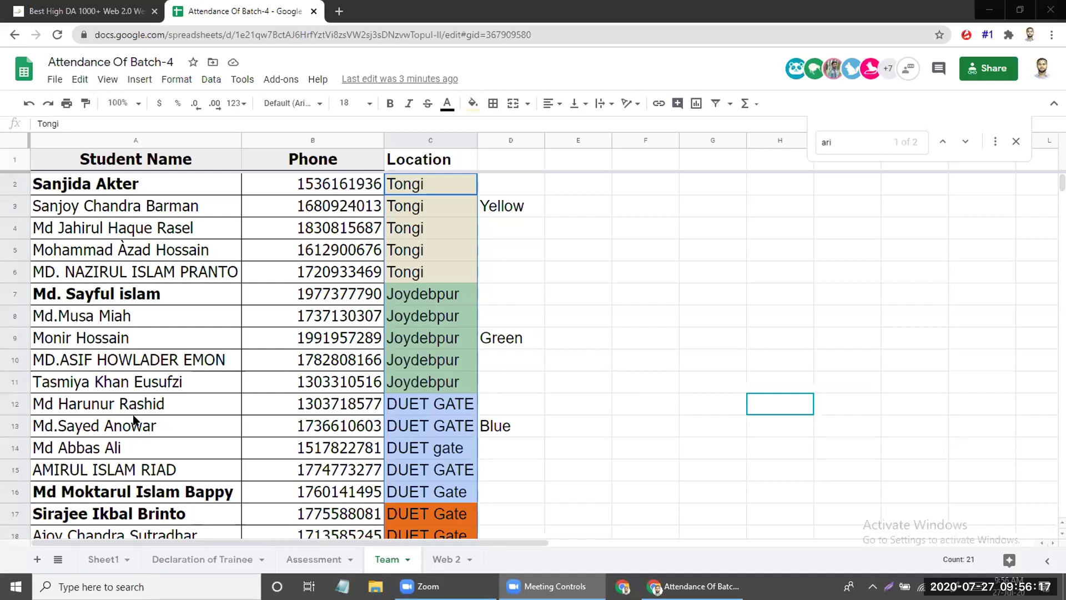
click(155, 389)
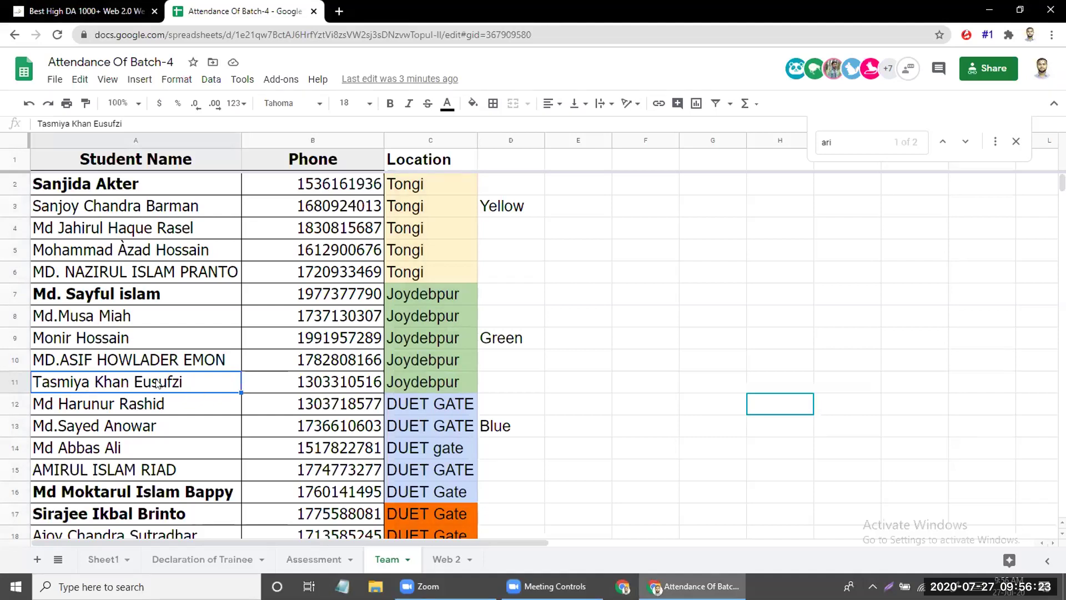
click(100, 298)
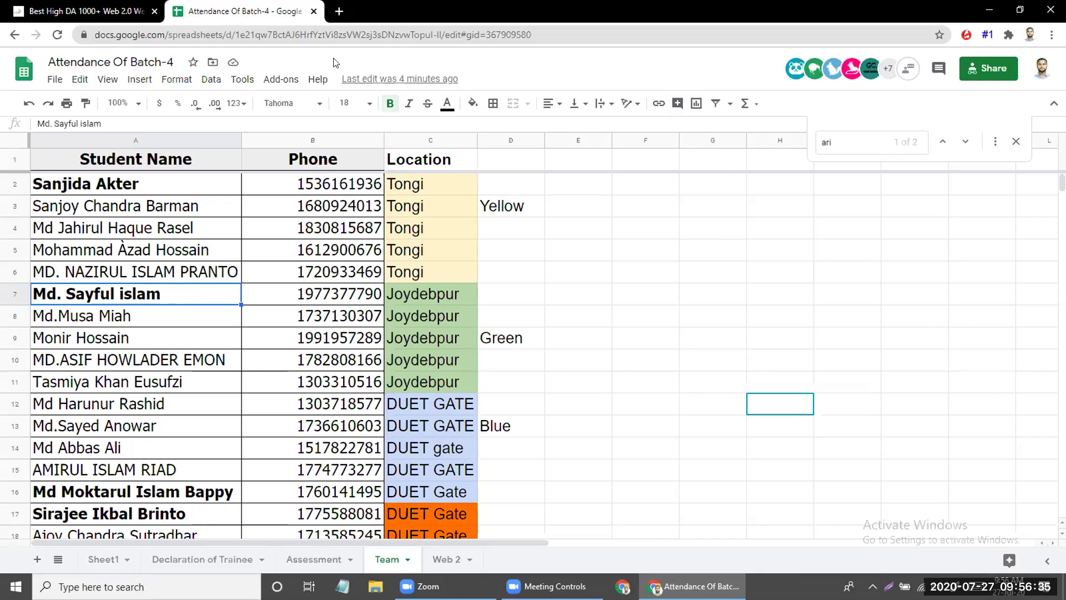
click(339, 11)
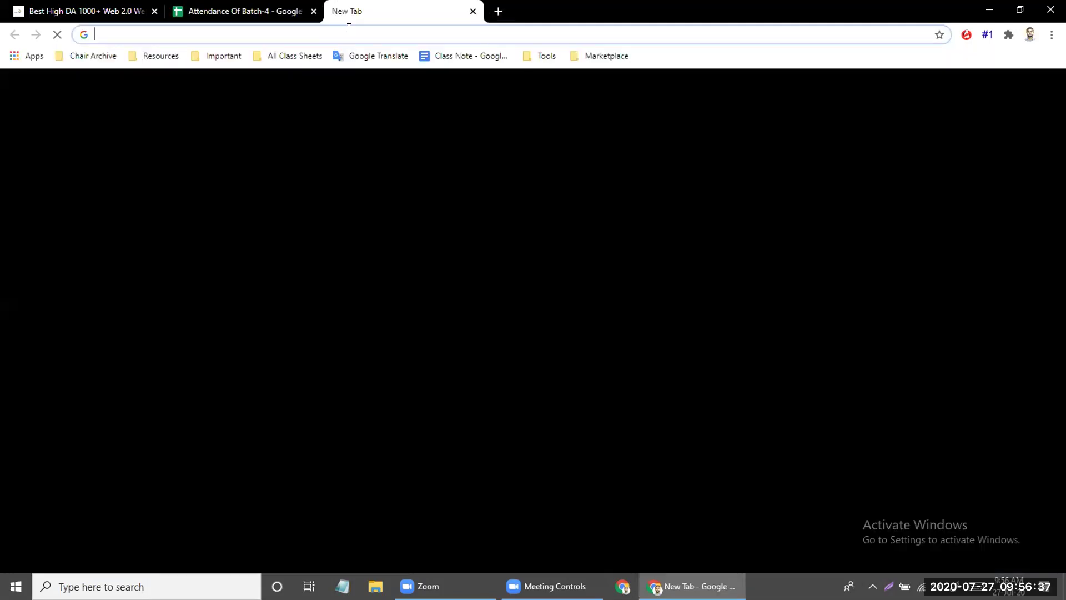
Step: Load facebook.com in the new tab and close the web 2.0 sites list tab
text(facebook.com)
key(Return)
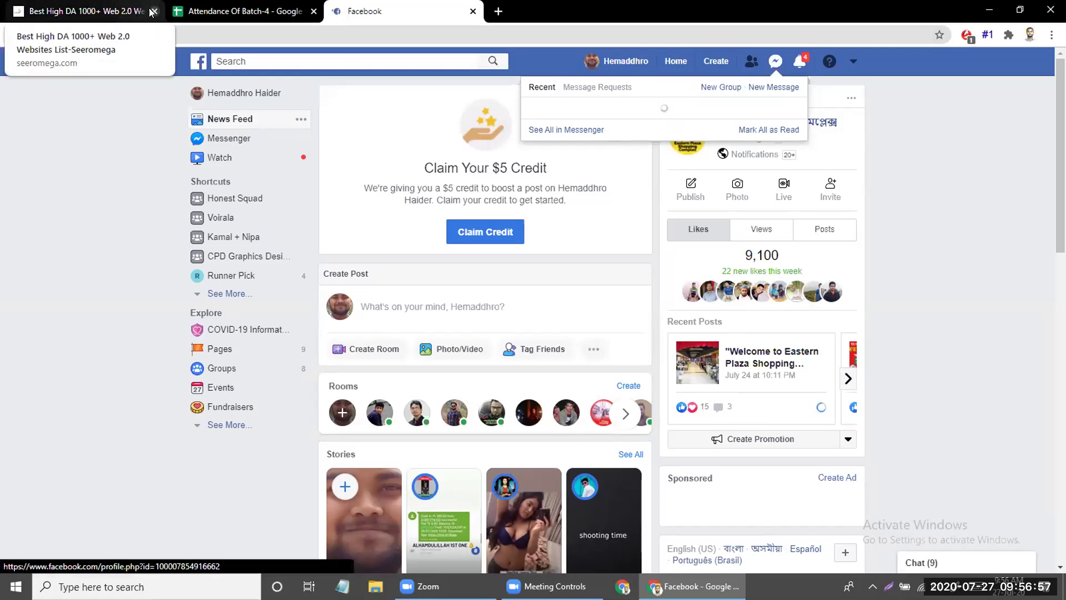
click(152, 12)
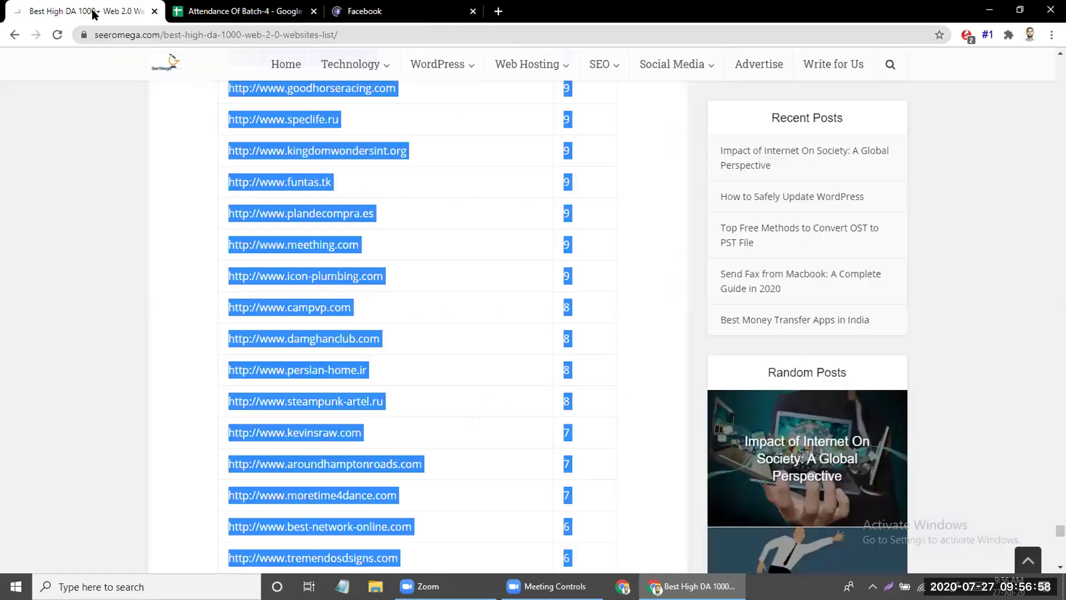
click(154, 12)
click(261, 12)
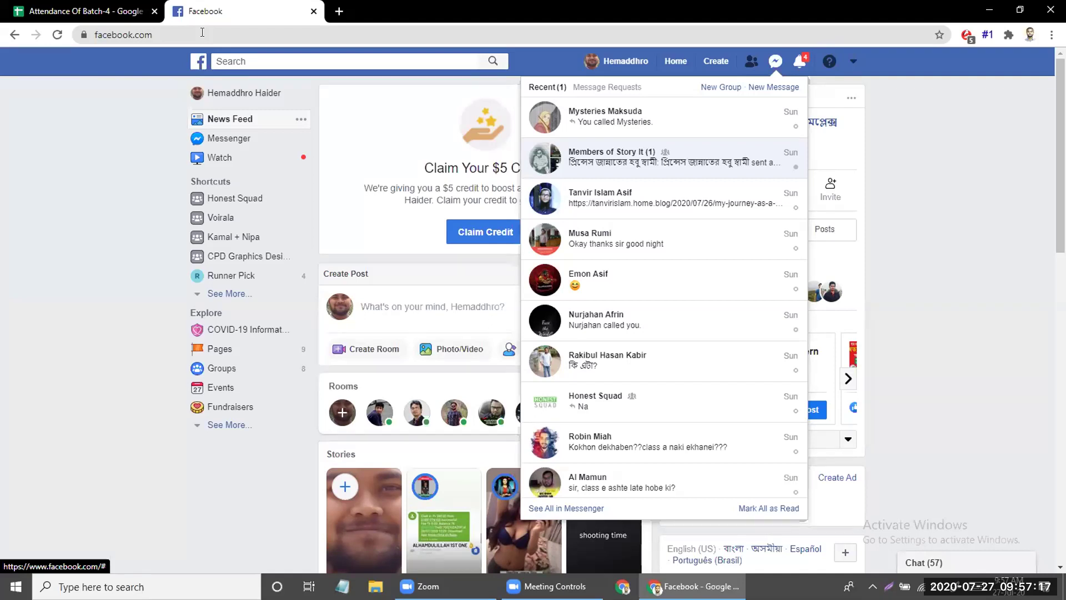
key(ctrl+shift+Tab)
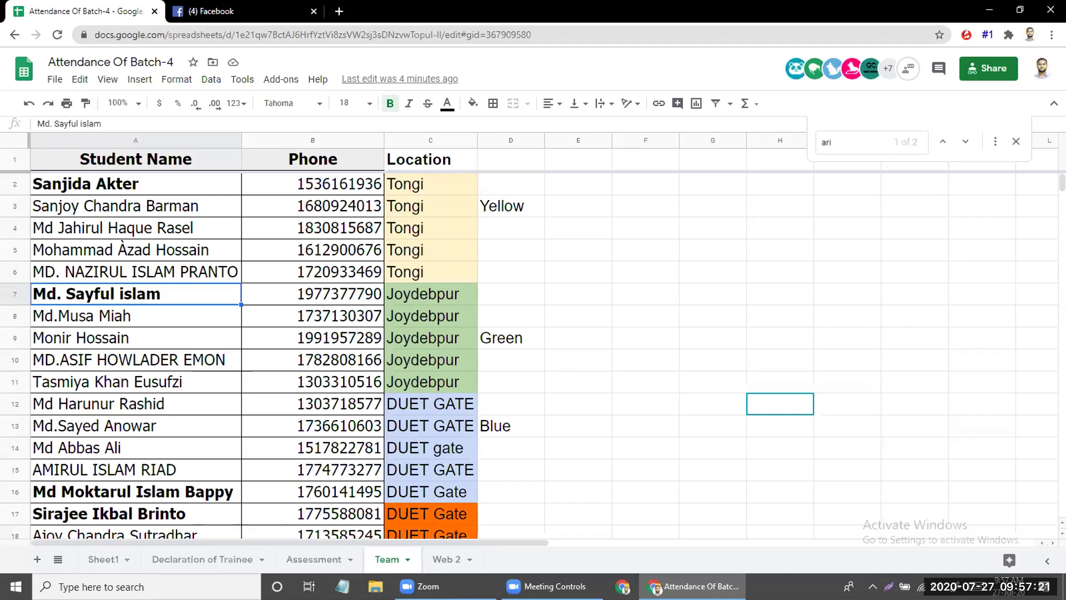
click(197, 7)
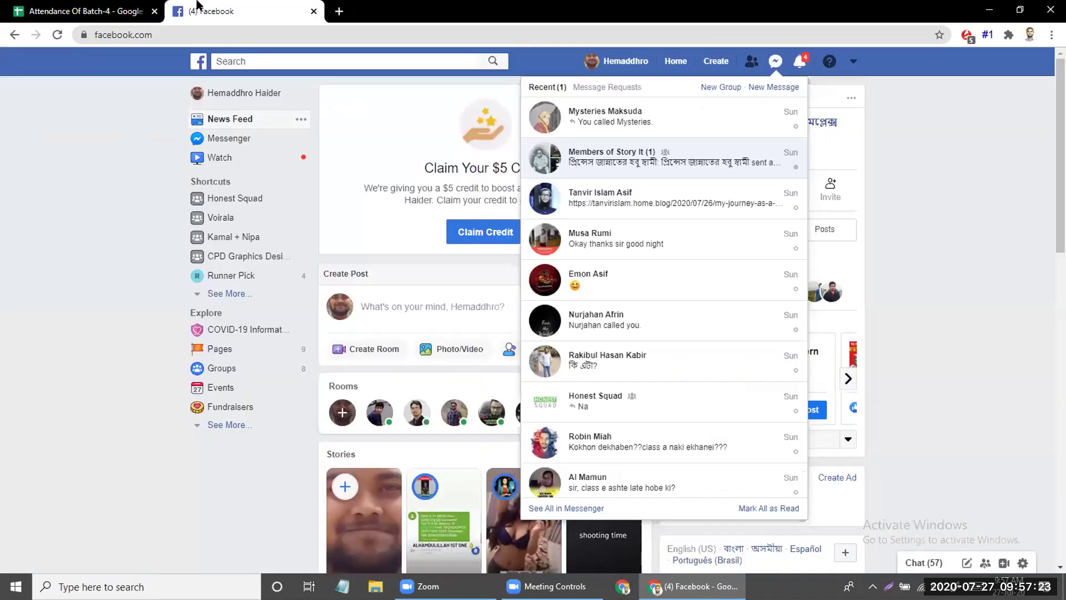
click(89, 7)
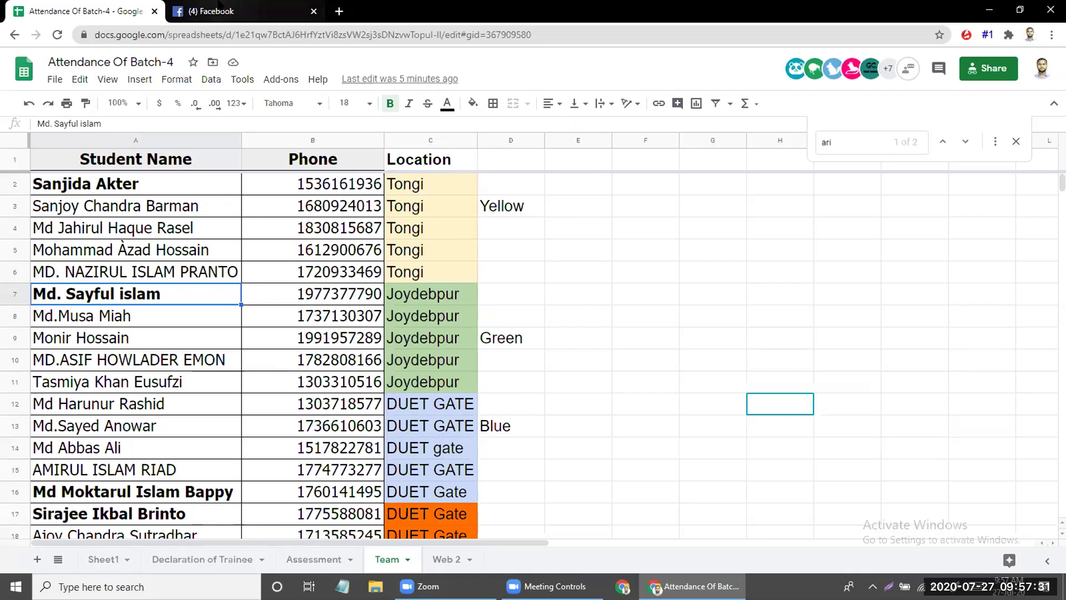
click(244, 11)
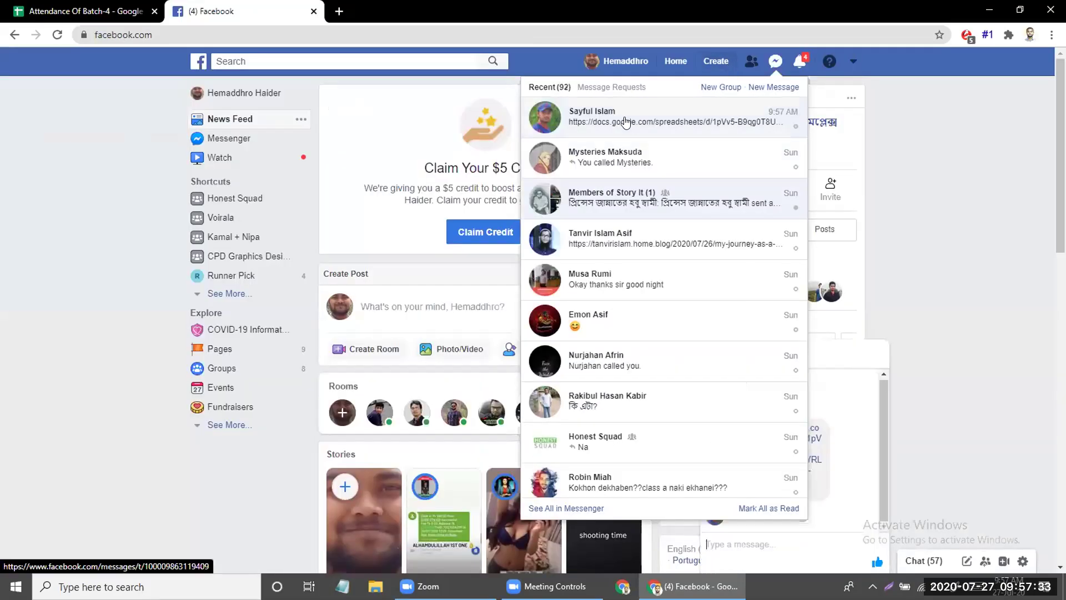
Step: Copy the spreadsheet link shared in the newest Messenger chat, then return to the attendance sheet
click(639, 123)
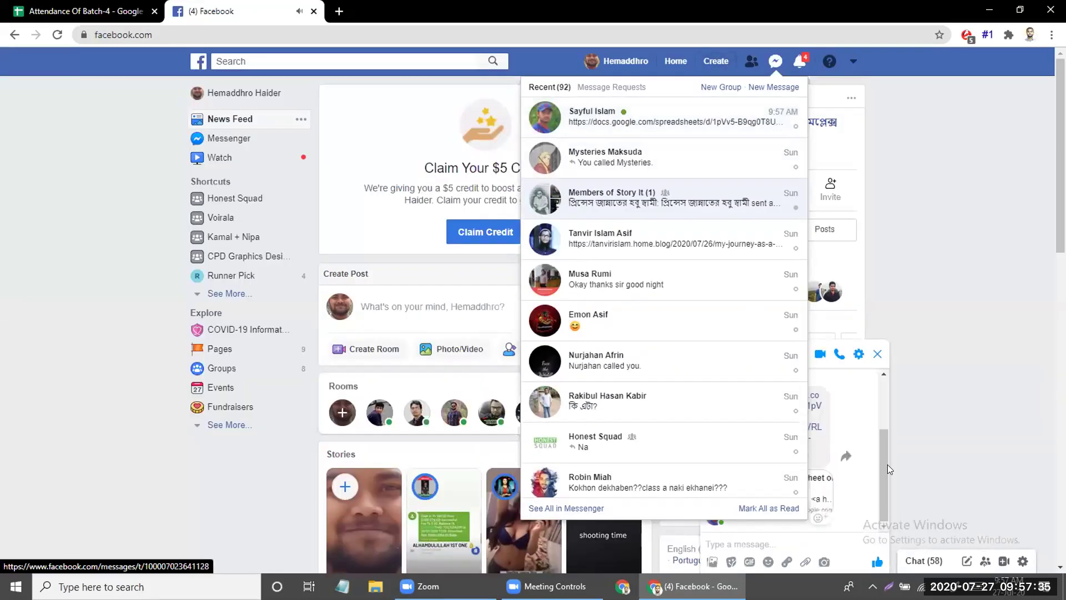
click(862, 422)
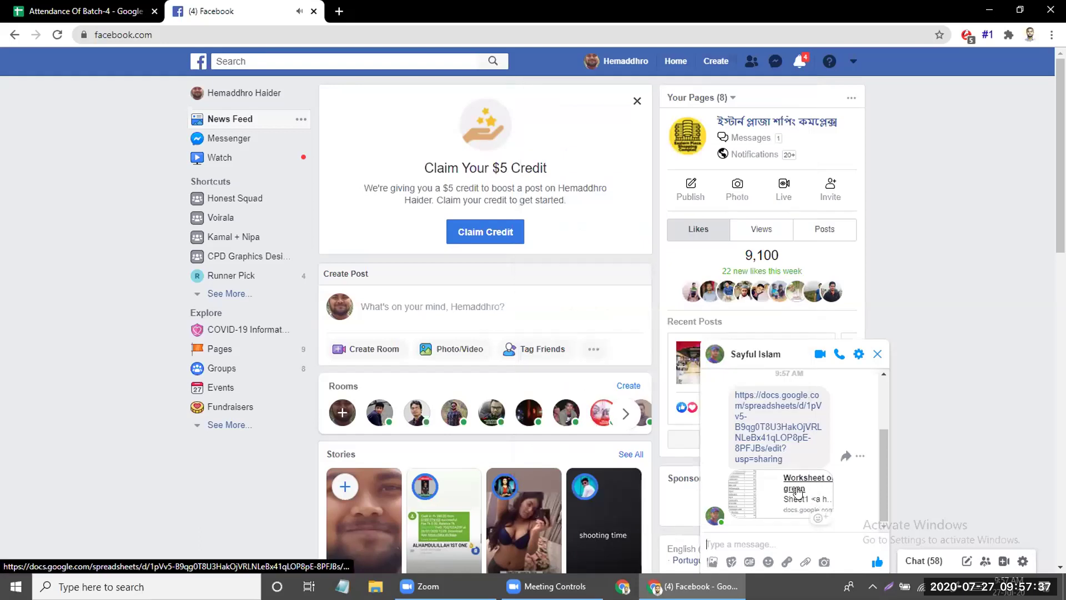
scroll(767, 456, up, 2)
scroll(765, 457, down, 1)
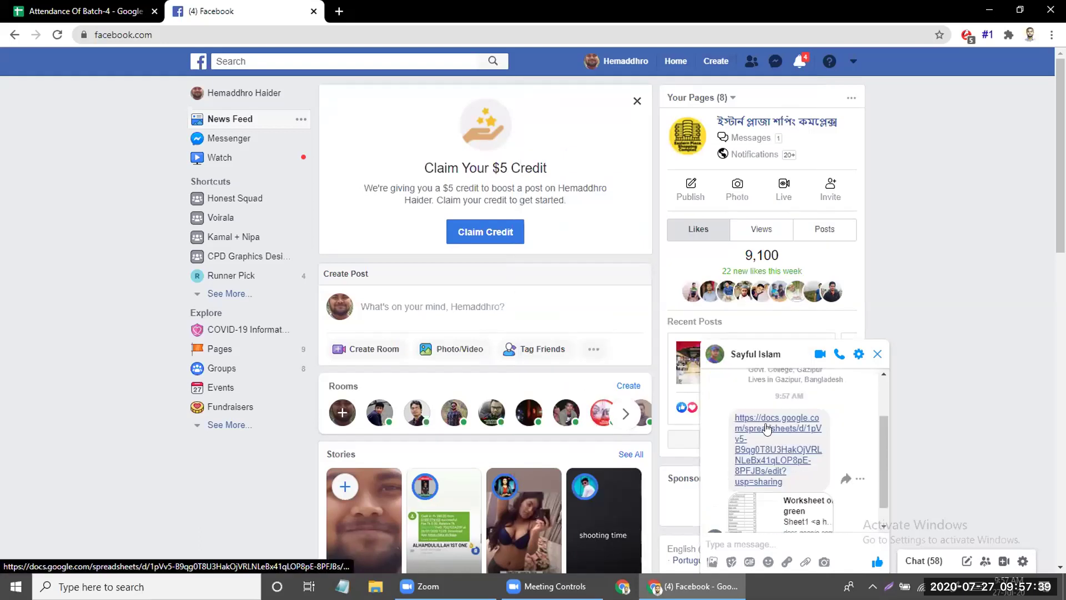
right_click(769, 428)
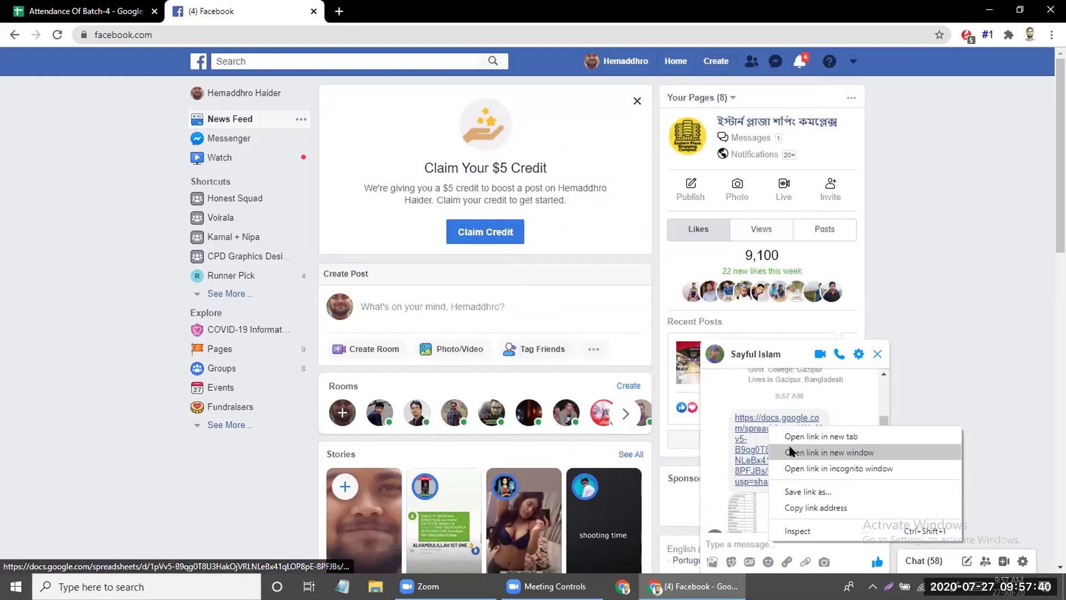
click(834, 505)
click(83, 11)
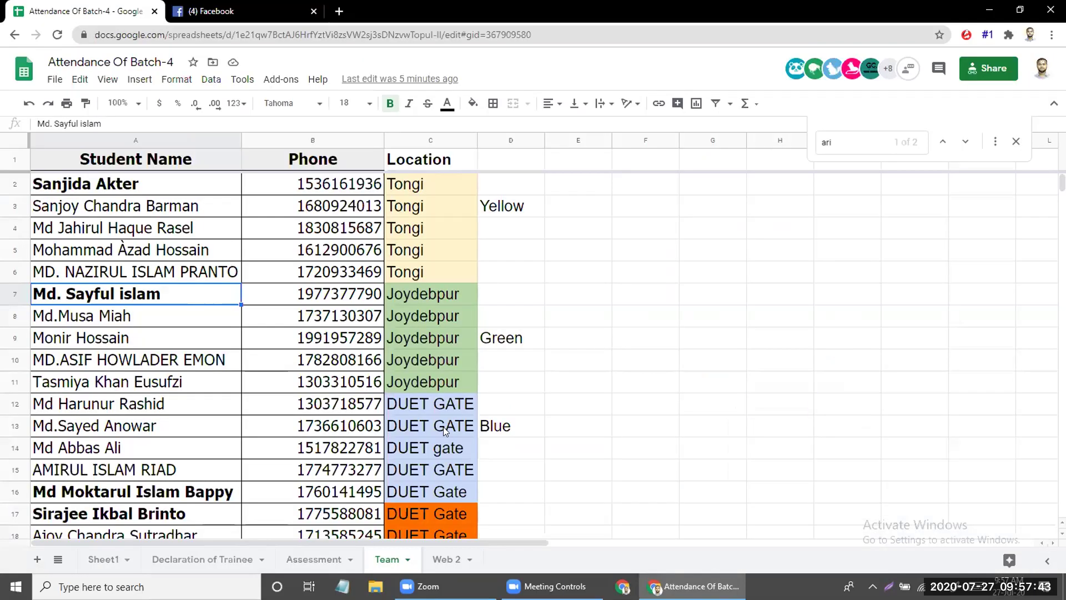
Step: Close the Facebook tab after checking the Green label in column D, then inspect the bold leader in A2
click(512, 347)
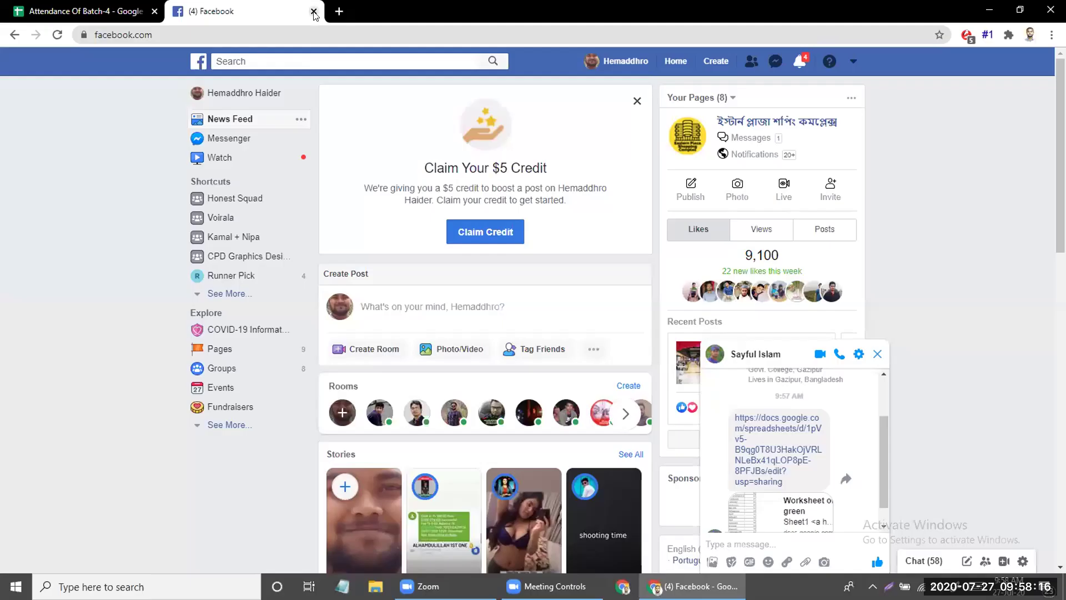
click(310, 11)
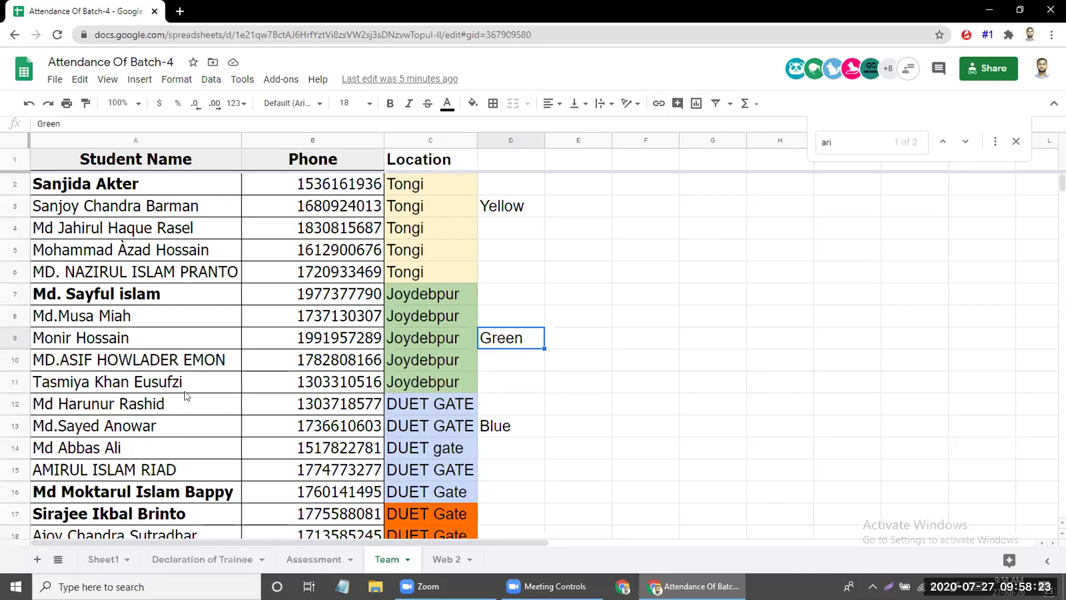
click(106, 183)
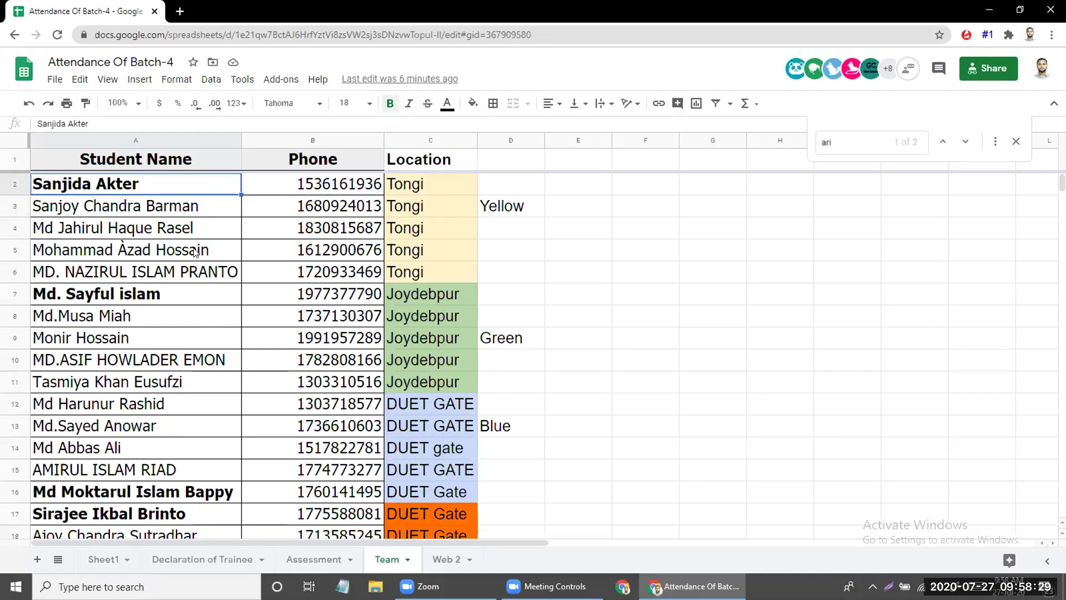
scroll(222, 319, down, 3)
scroll(242, 333, up, 3)
Step: Compare the bold leader name in A2 with the unbolded phone number in B2, ending on E2
click(356, 184)
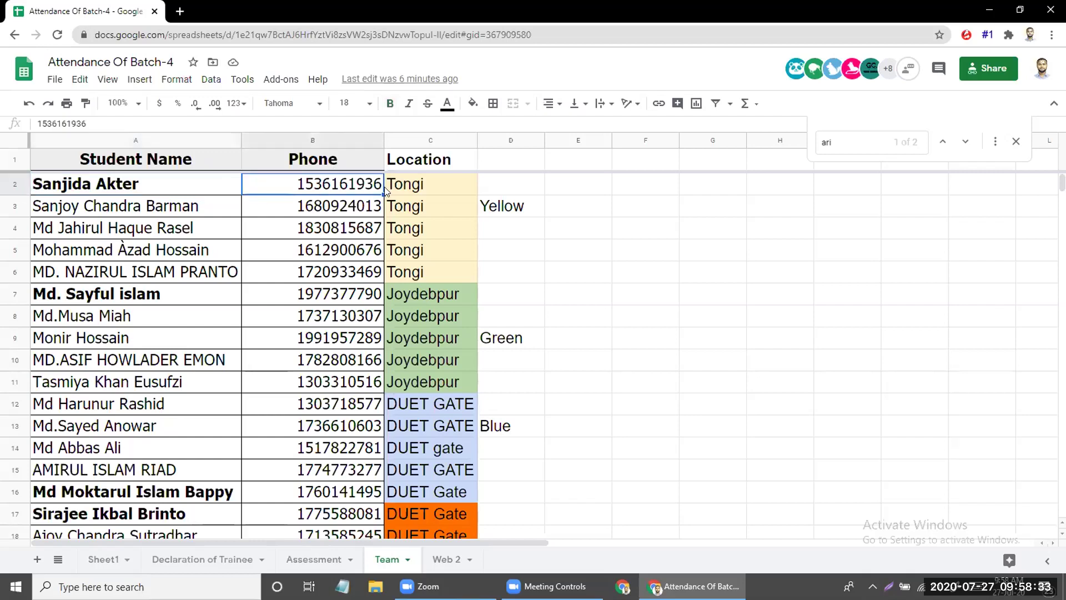
scroll(339, 361, down, 5)
scroll(346, 368, up, 5)
click(177, 189)
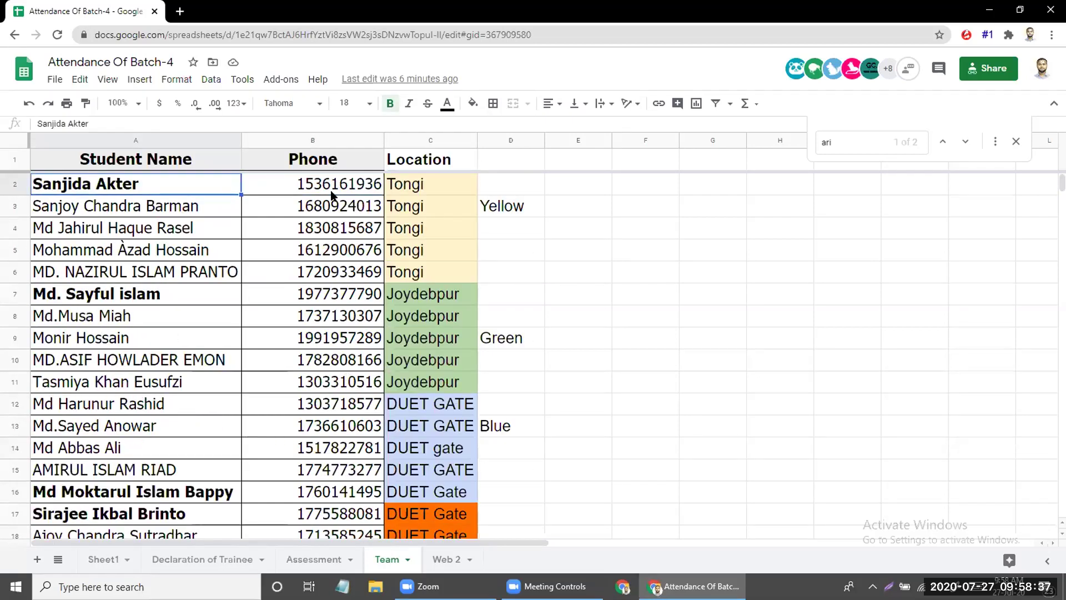
click(299, 190)
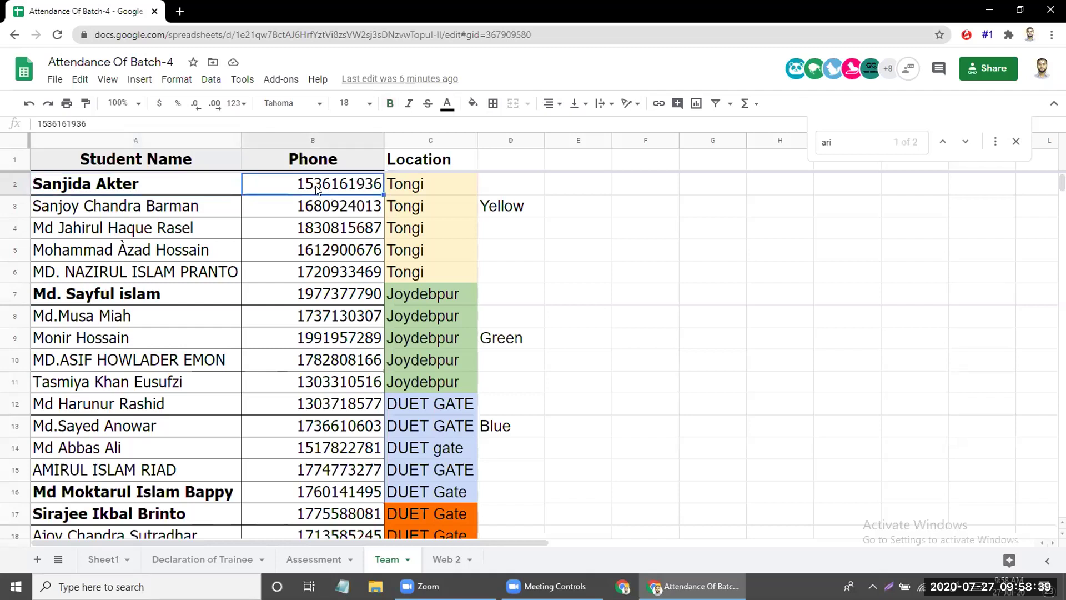
click(173, 181)
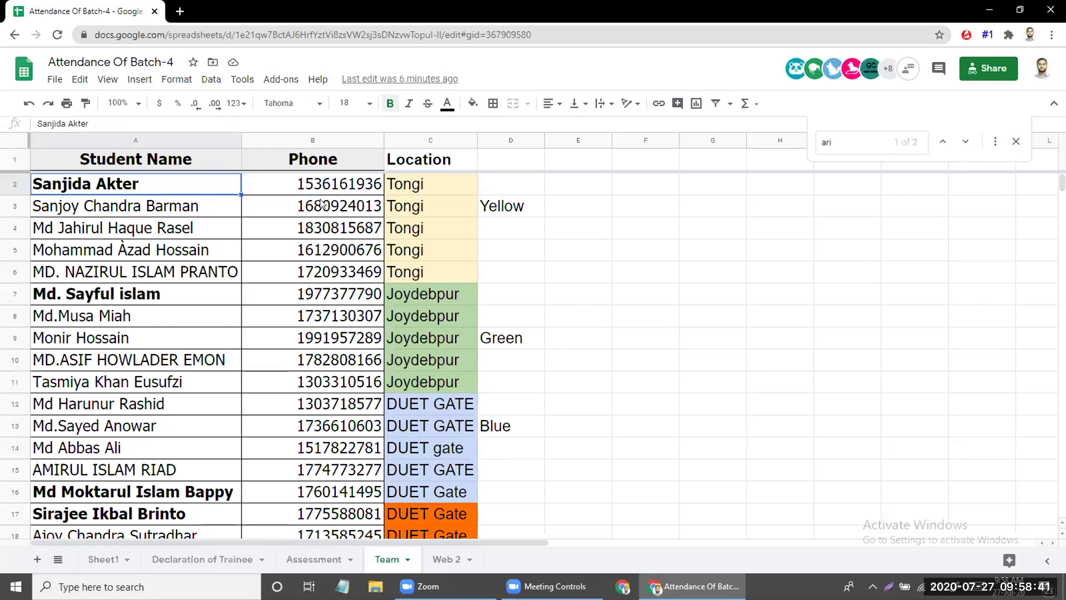
click(549, 189)
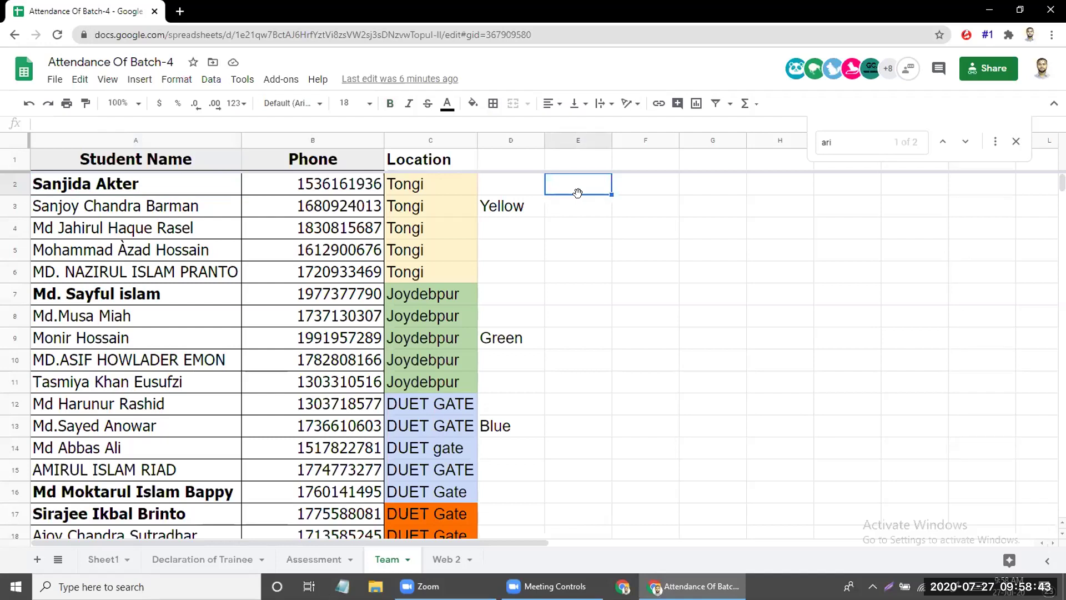
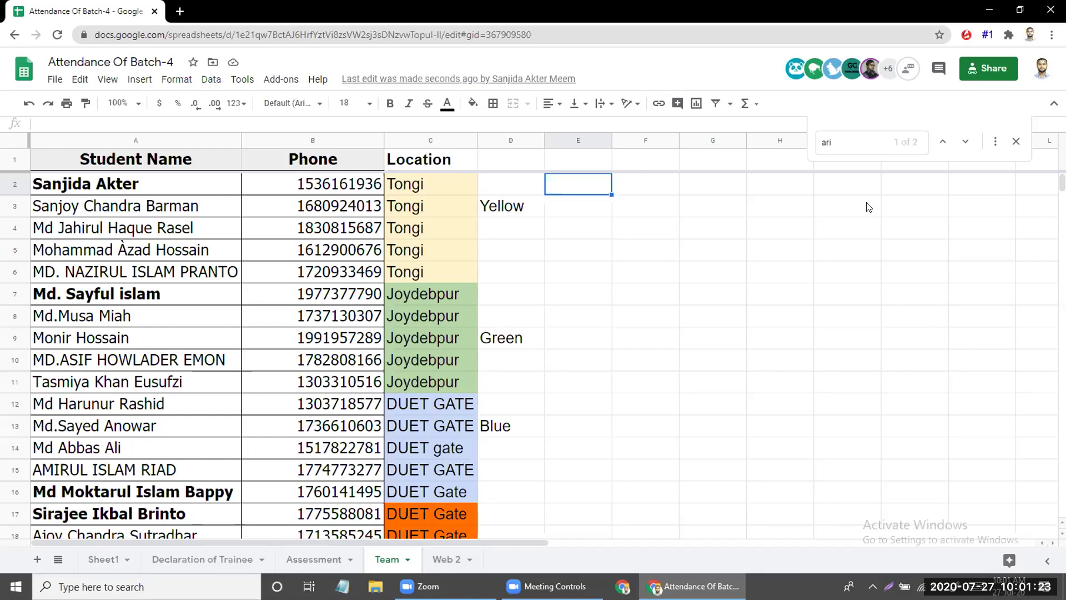
Step: Dismiss the 'ari' search, select the five Joydebpur cells C7:C11, and open a blank tab
click(1016, 141)
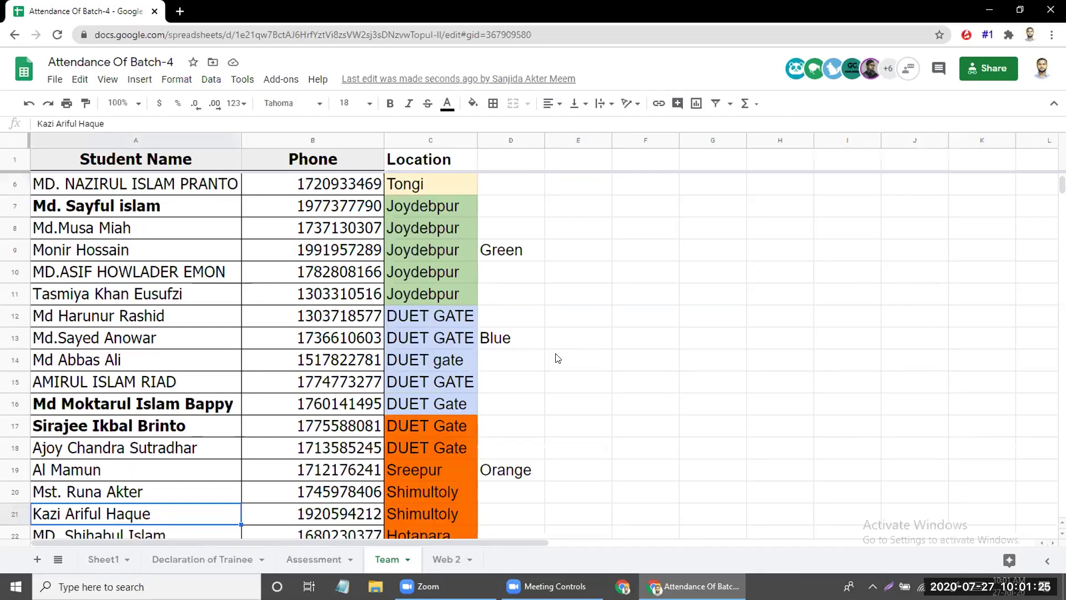
scroll(558, 358, up, 2)
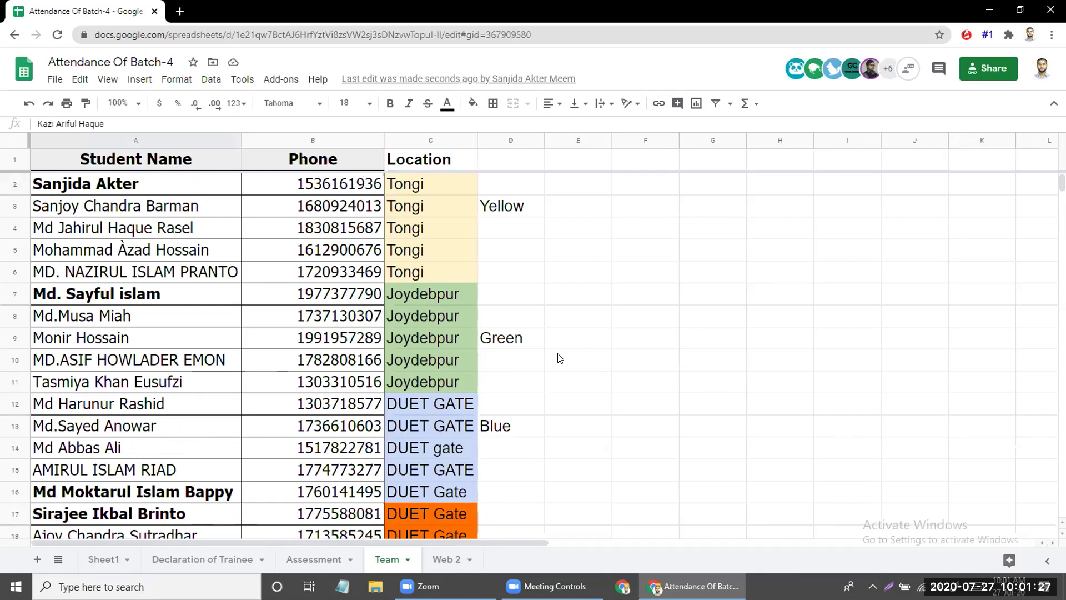
drag(442, 301, 431, 377)
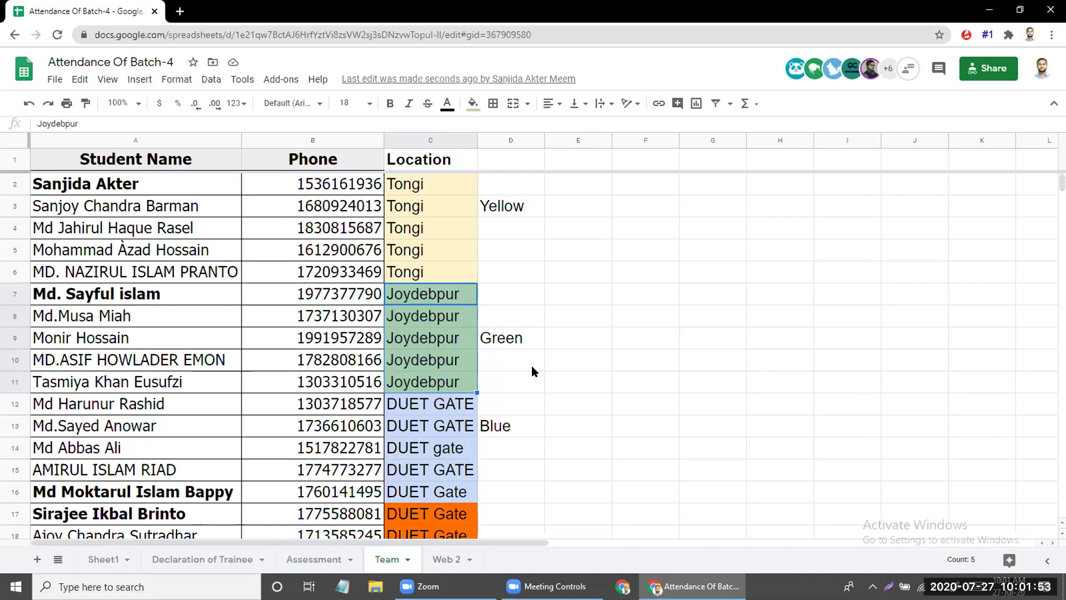
click(179, 11)
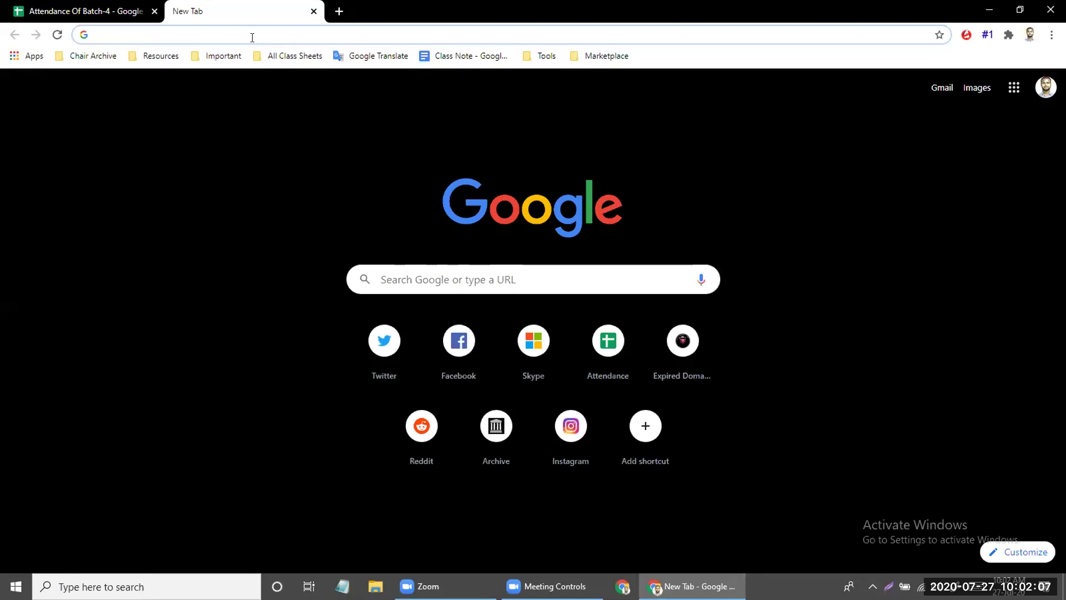
Step: Flip between the blank tab and the Attendance Of Batch-4 spreadsheet, then close the blank tab
key(ctrl+Tab)
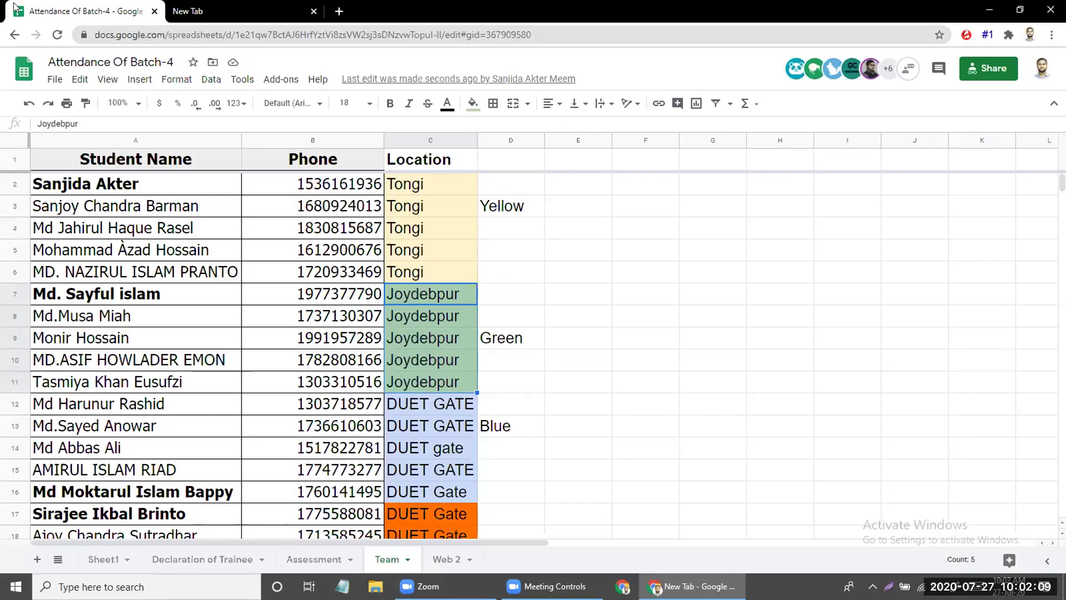
click(266, 4)
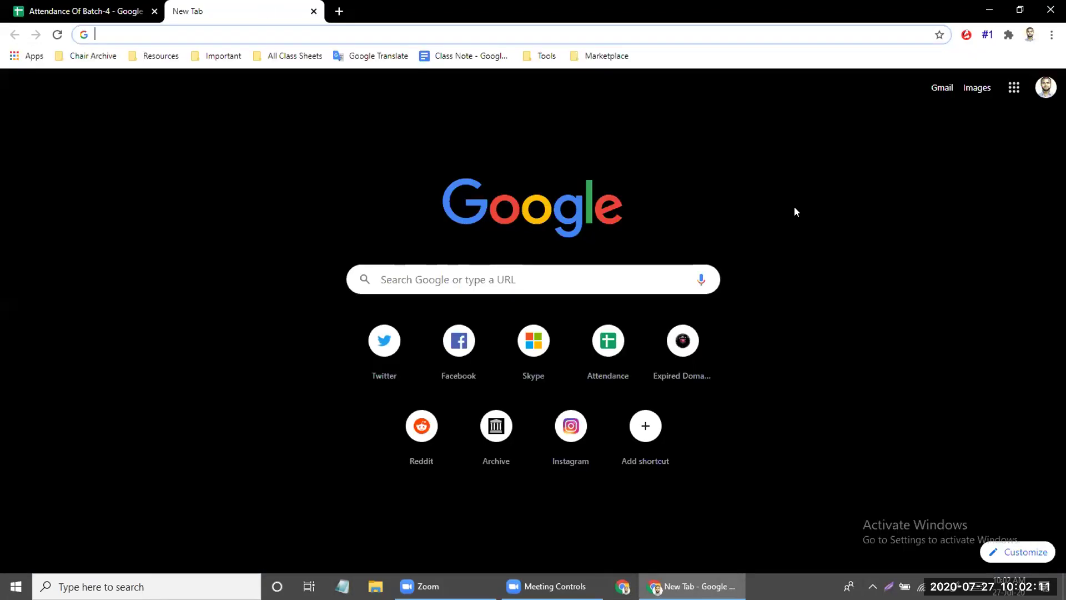
click(84, 11)
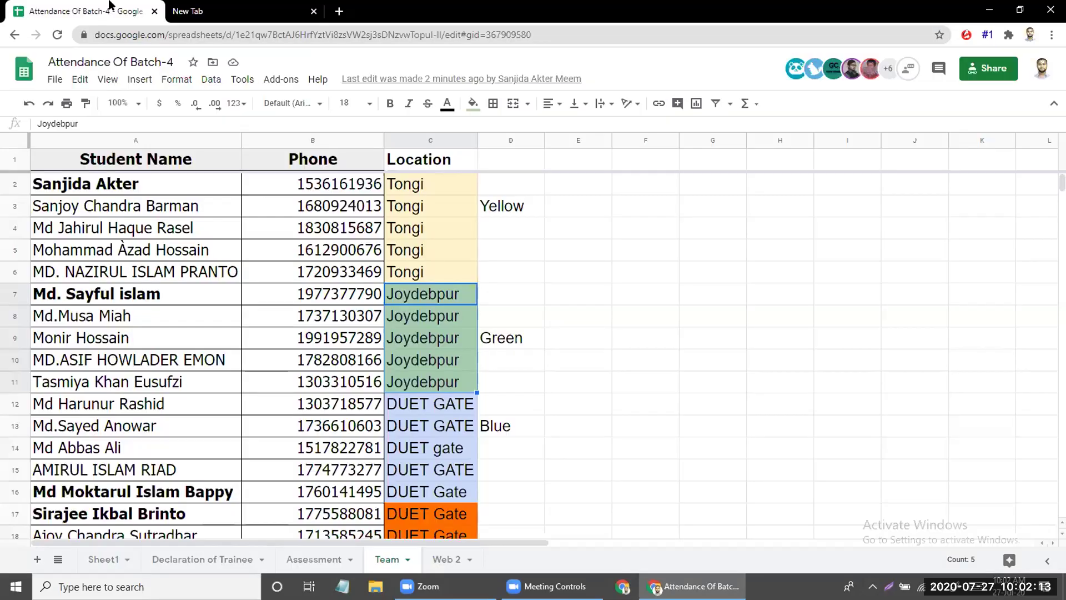
click(257, 20)
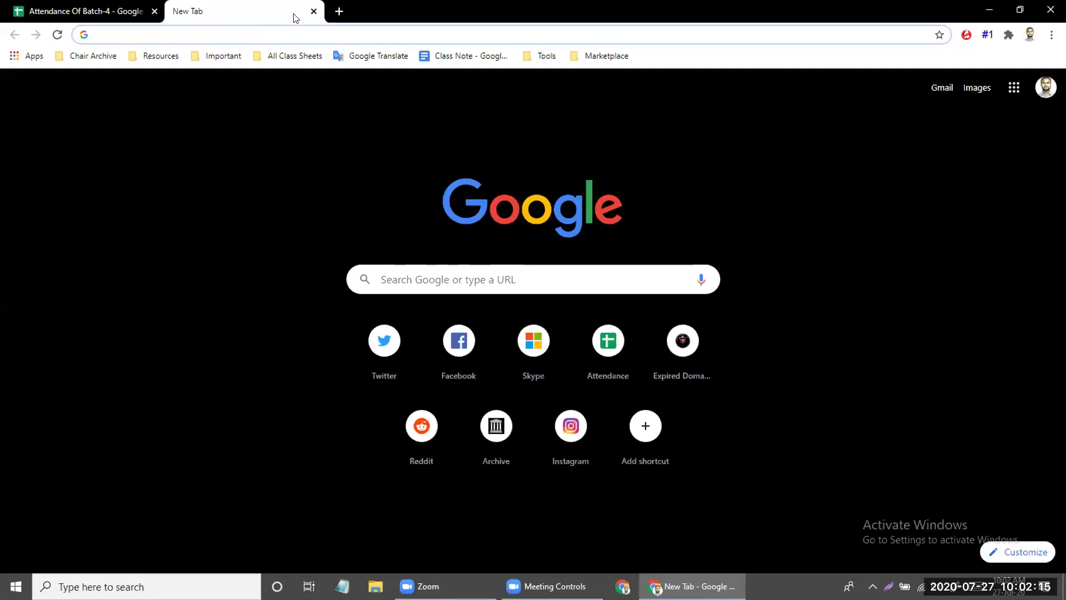
click(314, 11)
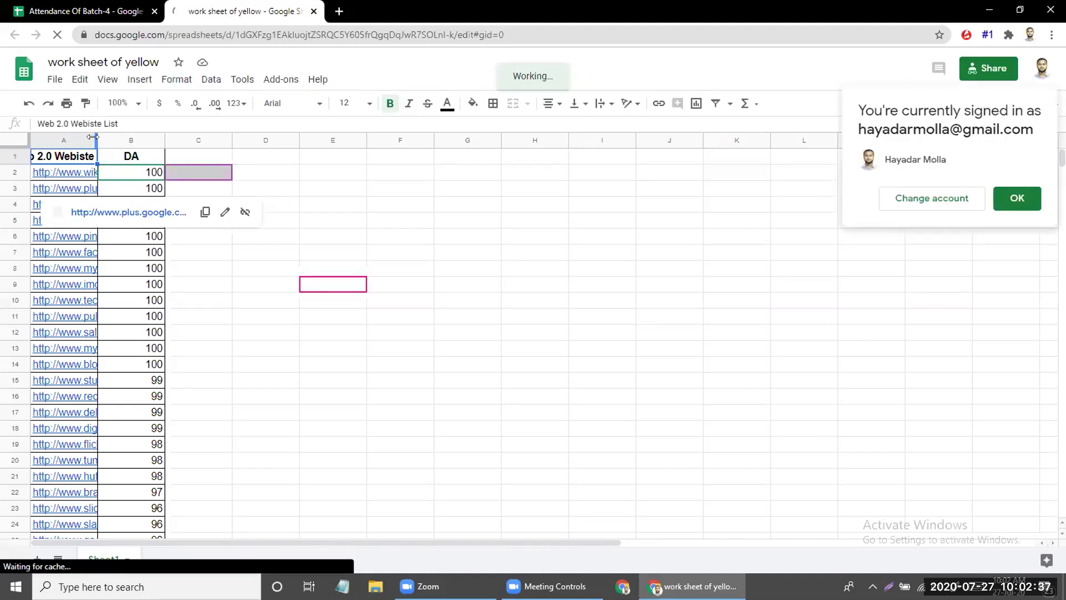
Step: Widen column A of work sheet of yellow so full URLs show, and dismiss the account notice
drag(92, 136, 263, 140)
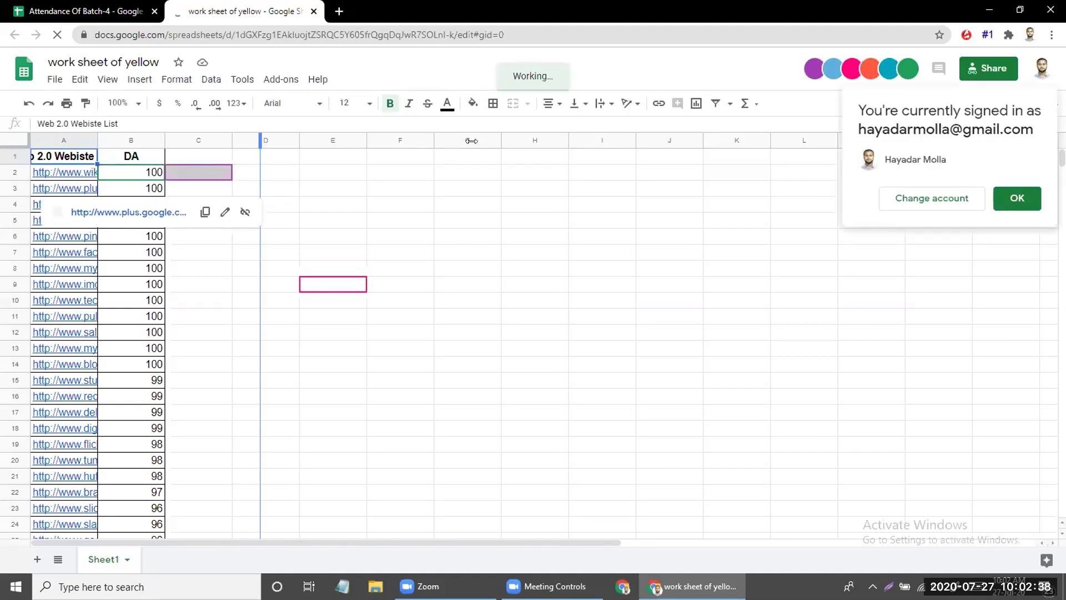
click(1017, 199)
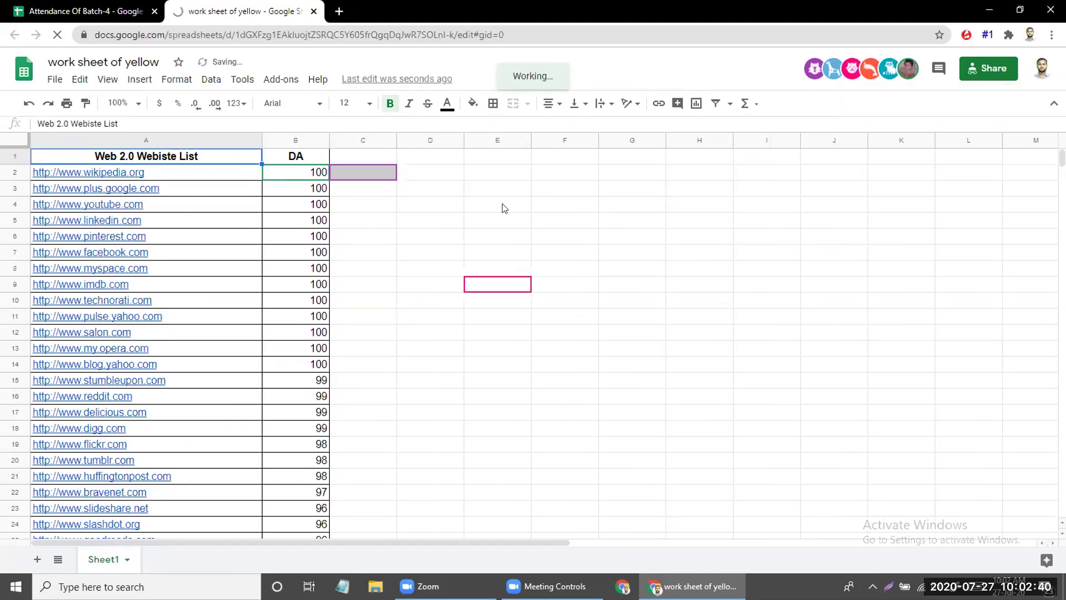
click(426, 171)
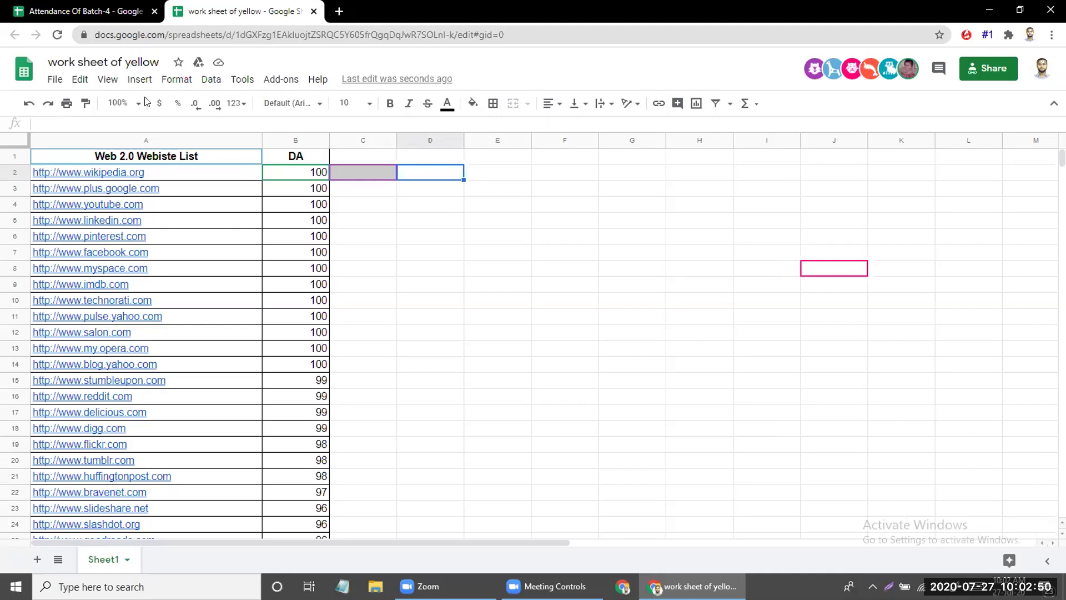
Step: Copy 'yellow' from the title, try it in a throwaway tab, then return to Attendance cell E3
double_click(139, 57)
key(ctrl+c)
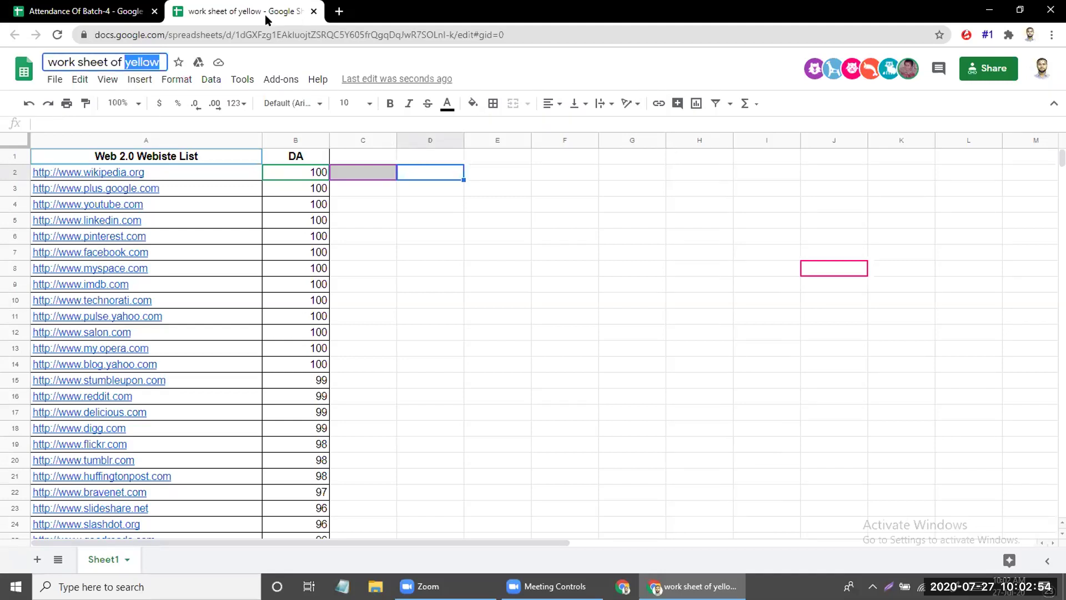
click(339, 12)
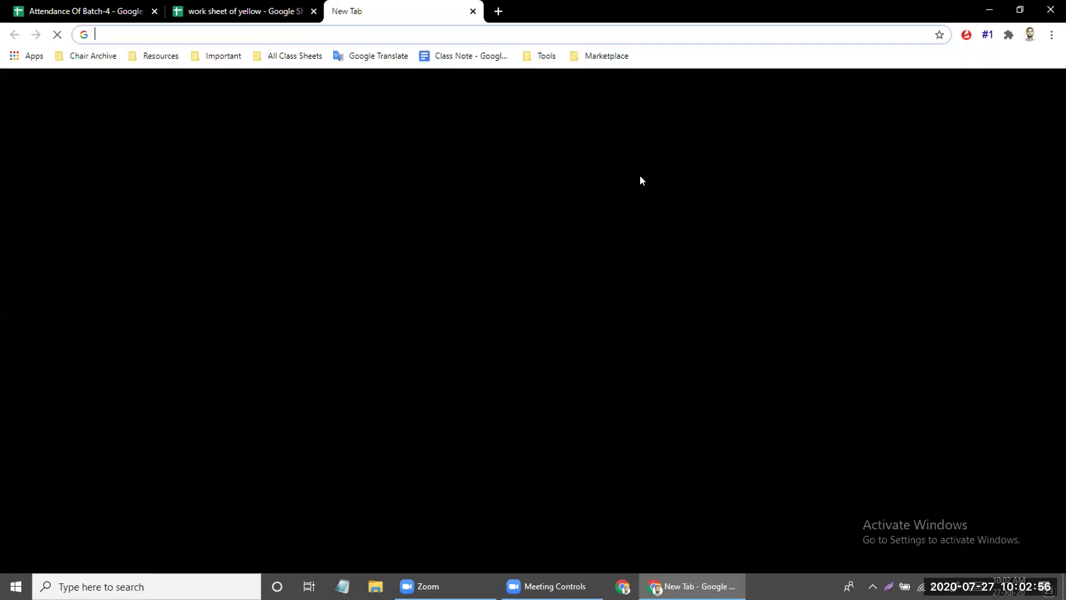
key(ctrl+v)
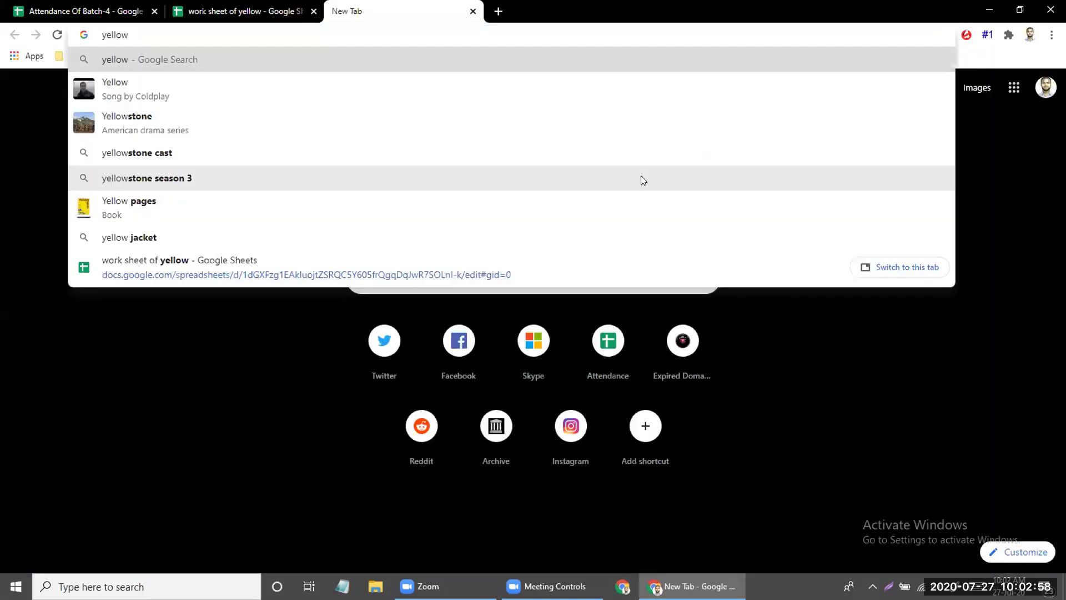
text(wo)
key(BackSpace)
key(BackSpace)
key(BackSpace)
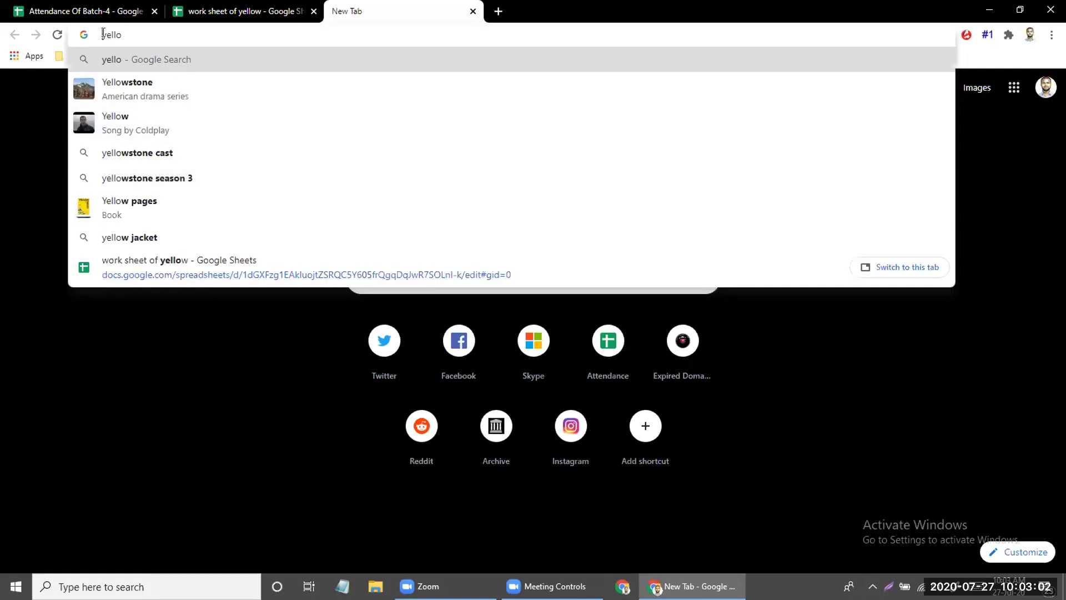
key(BackSpace)
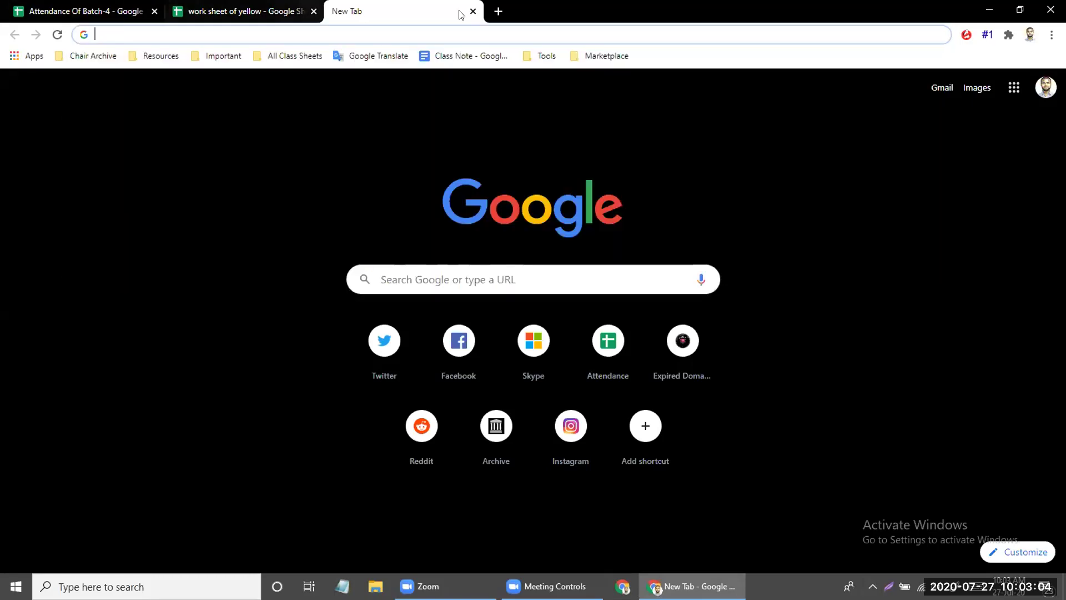
click(473, 12)
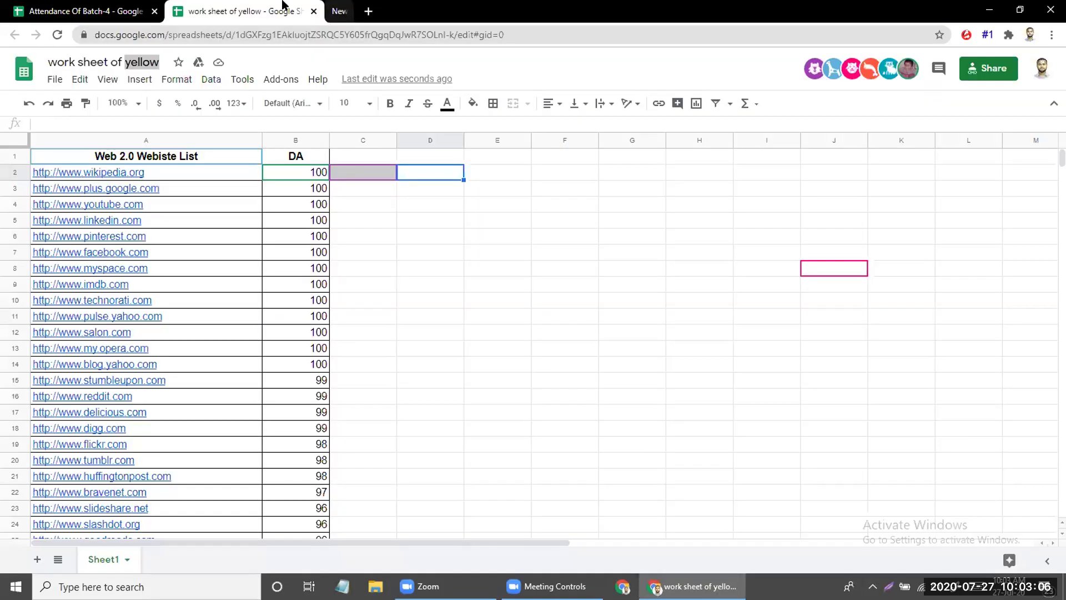
key(ctrl+shift+Tab)
click(583, 208)
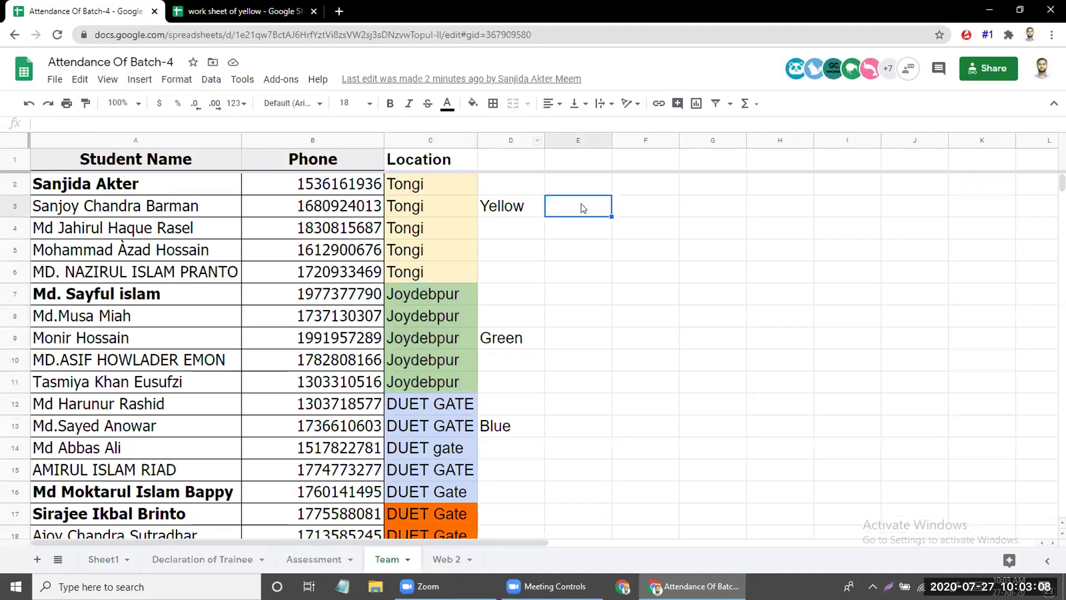
Step: Enter Home for Yellow in E3 and Garden for Green in E8
text(Home)
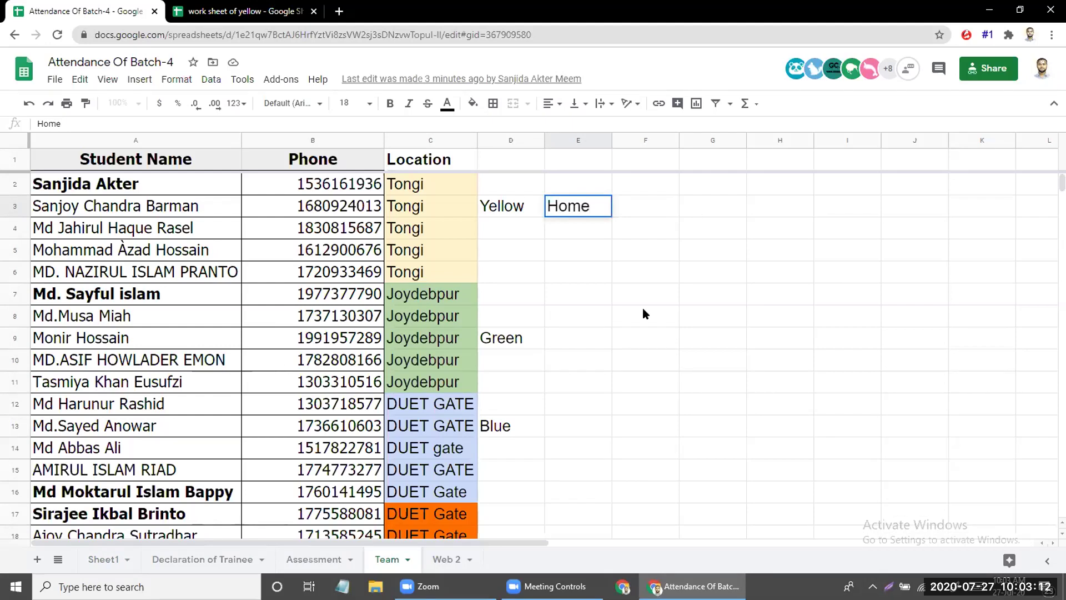
click(602, 319)
text(Garden)
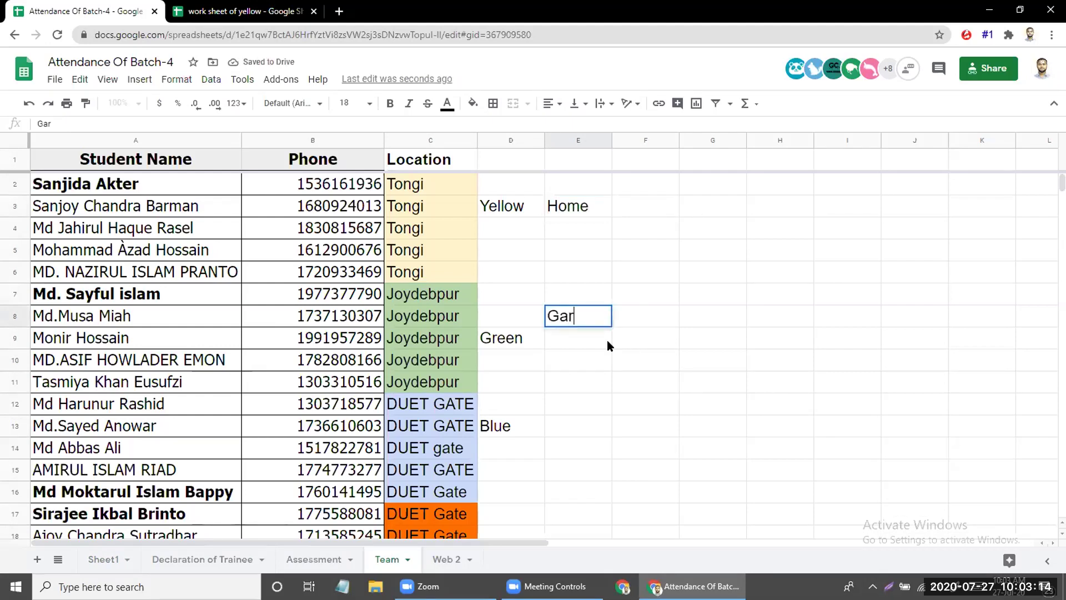
click(558, 466)
Step: Enter 'Food( bbq, grill, smokers)' for Blue in E13 and Sports for Orange in E19
click(580, 431)
scroll(569, 397, down, 2)
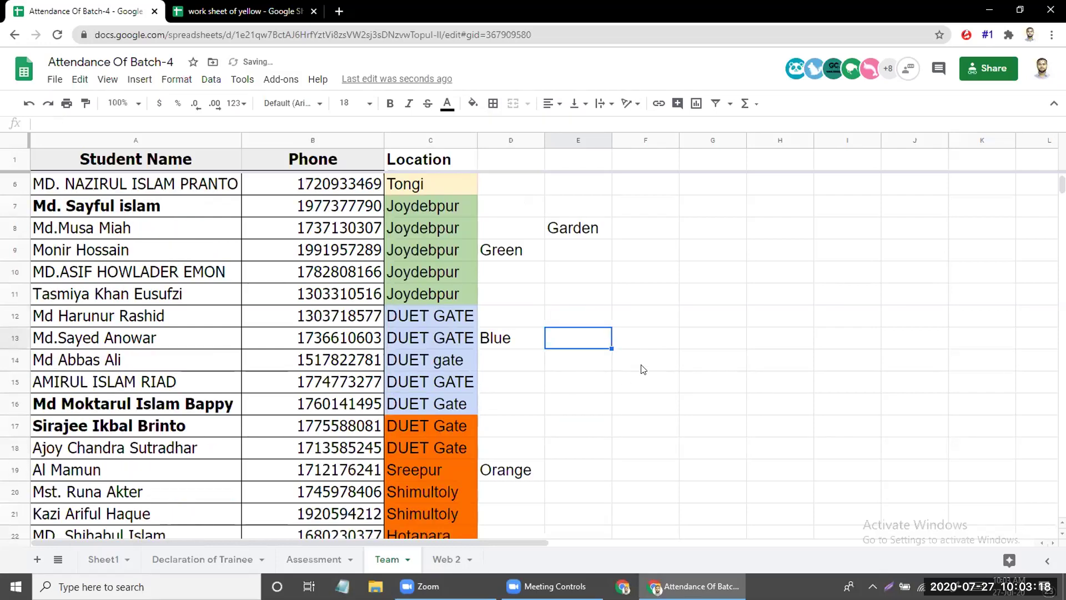
scroll(644, 368, up, 2)
text(Food)
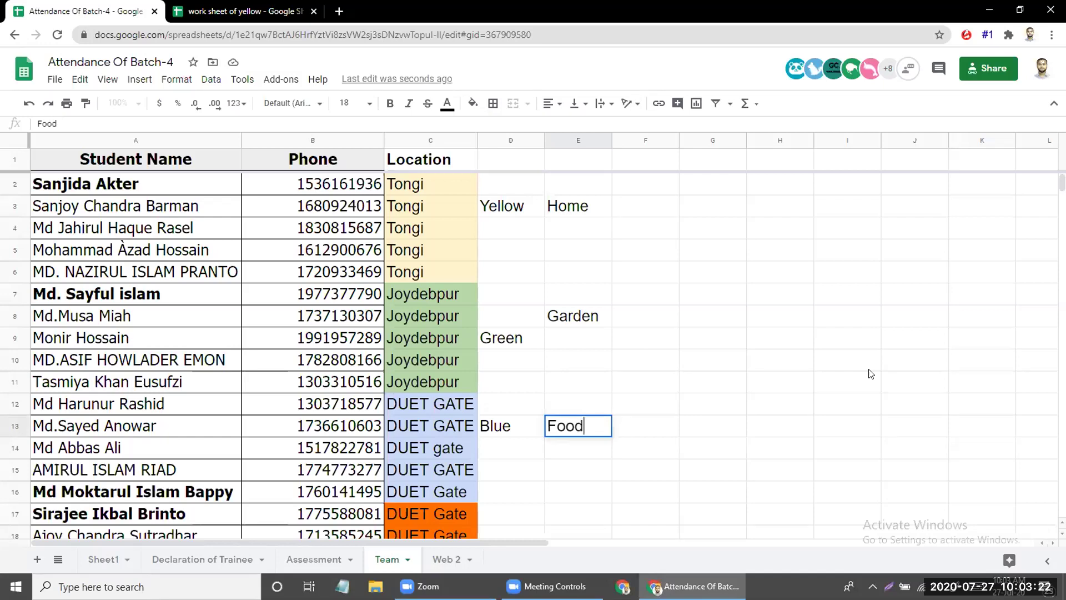
text(( bbq, grill, smok)
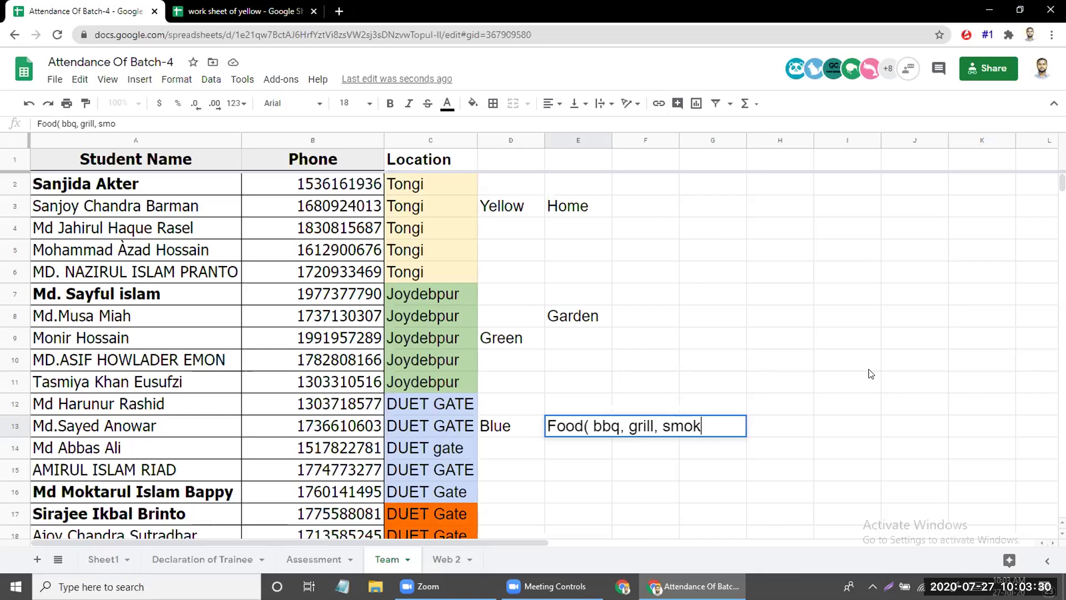
text(ers))
scroll(805, 432, down, 2)
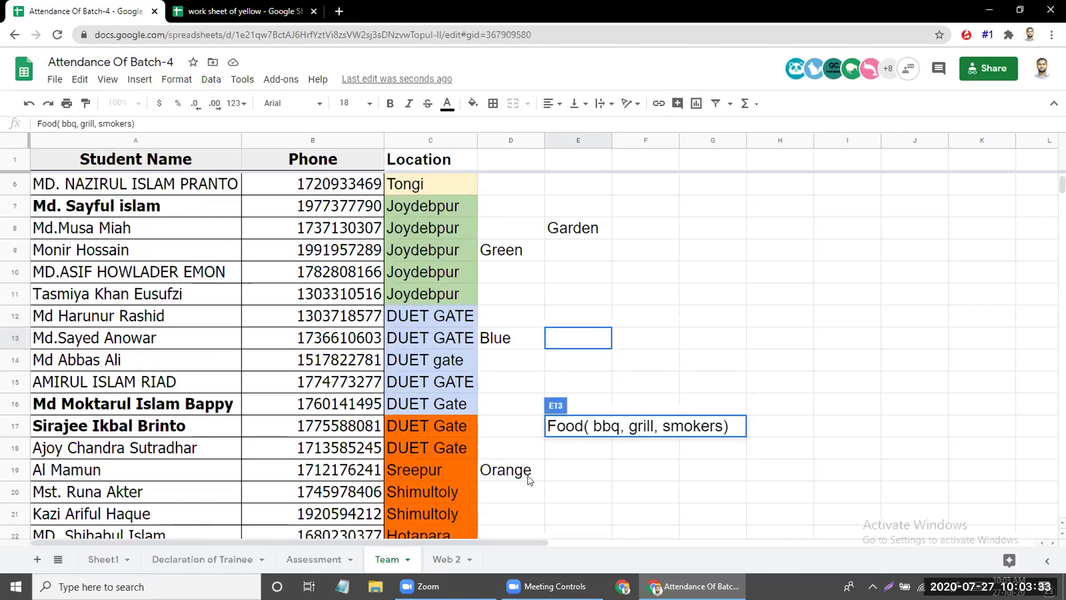
click(615, 474)
scroll(591, 446, up, 2)
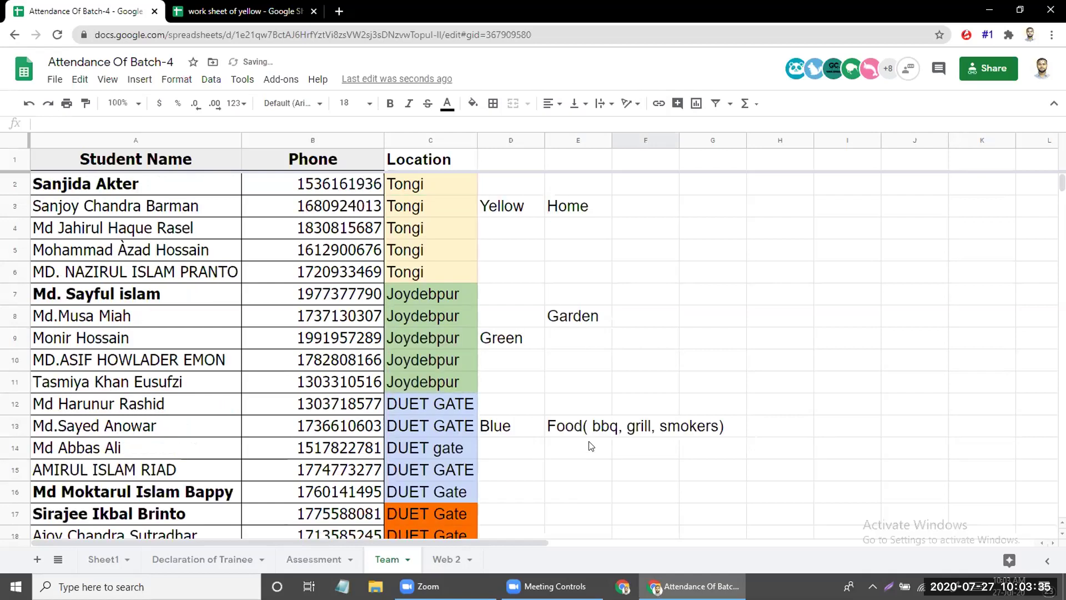
scroll(497, 425, down, 4)
click(590, 391)
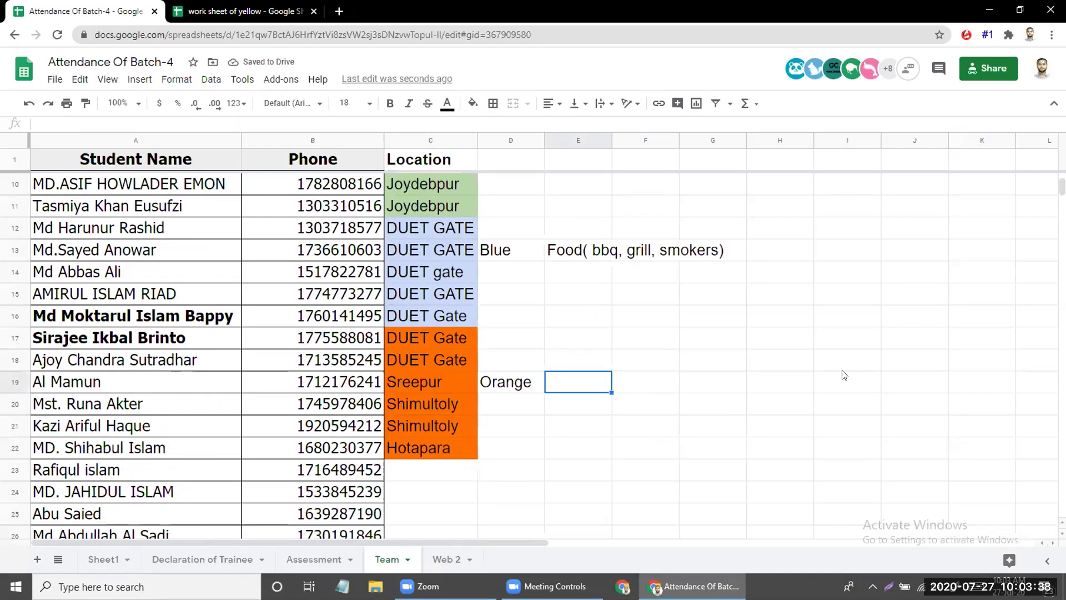
text(S)
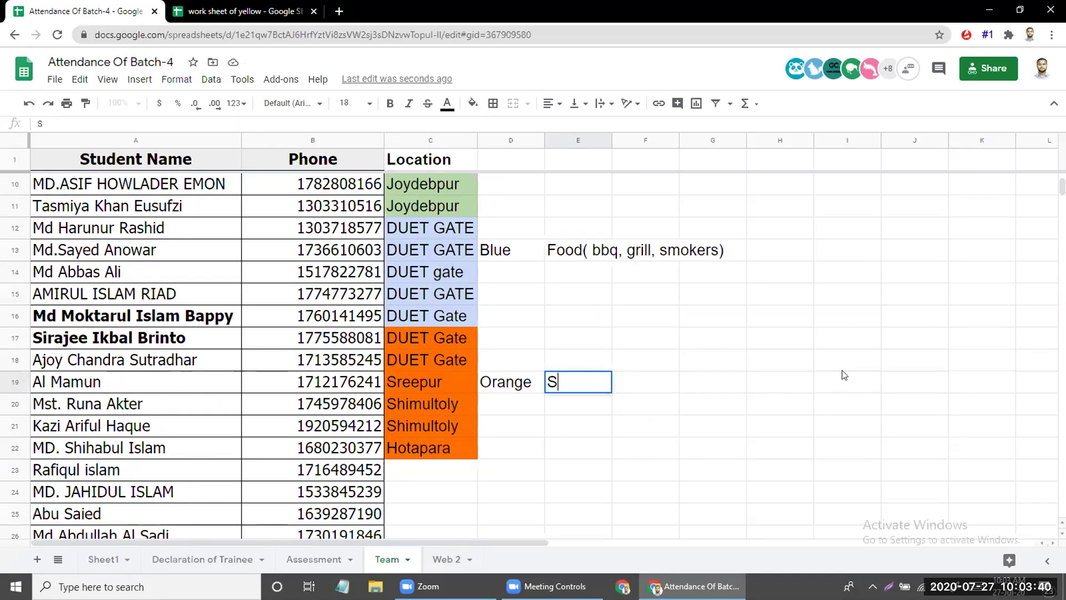
text(ports)
click(773, 431)
Step: Review the Home, Garden, Food and Sports entries in column E, then go to work sheet of yellow
scroll(611, 233, up, 3)
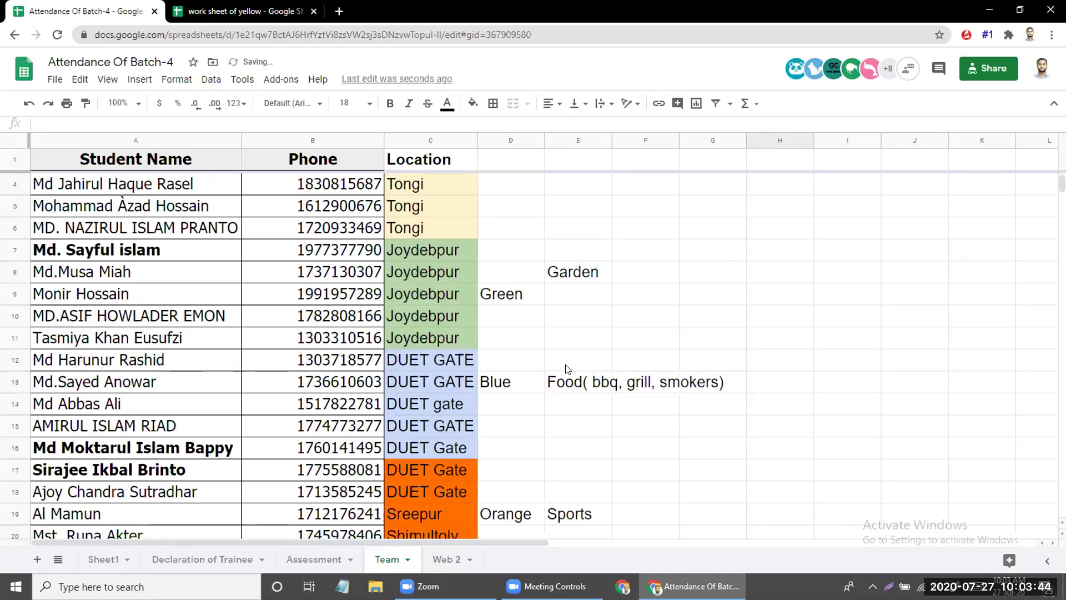
click(585, 379)
click(572, 251)
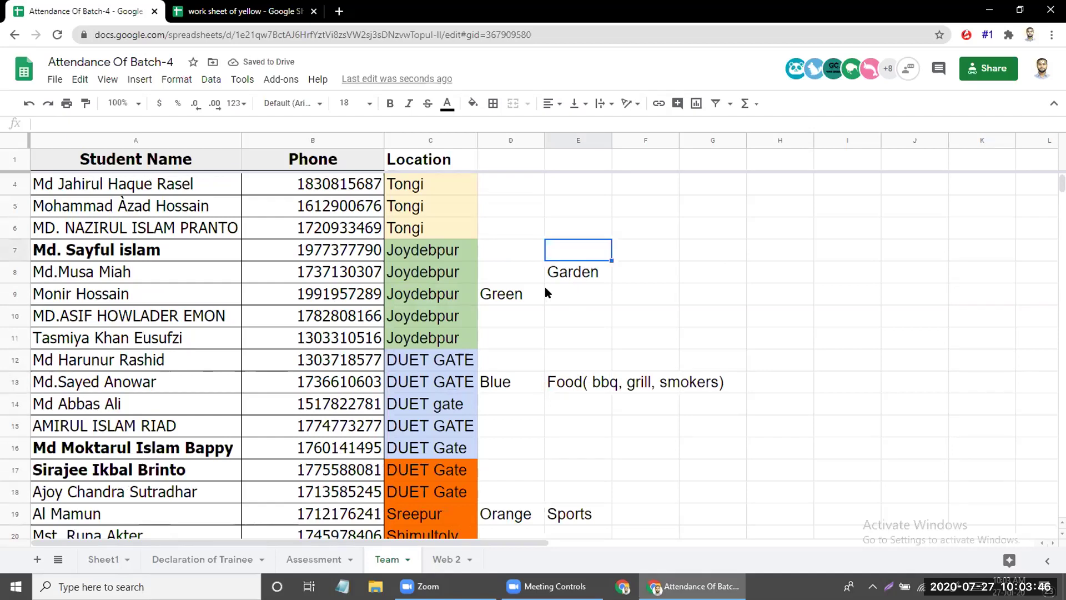
scroll(555, 214, up, 1)
click(559, 204)
click(575, 318)
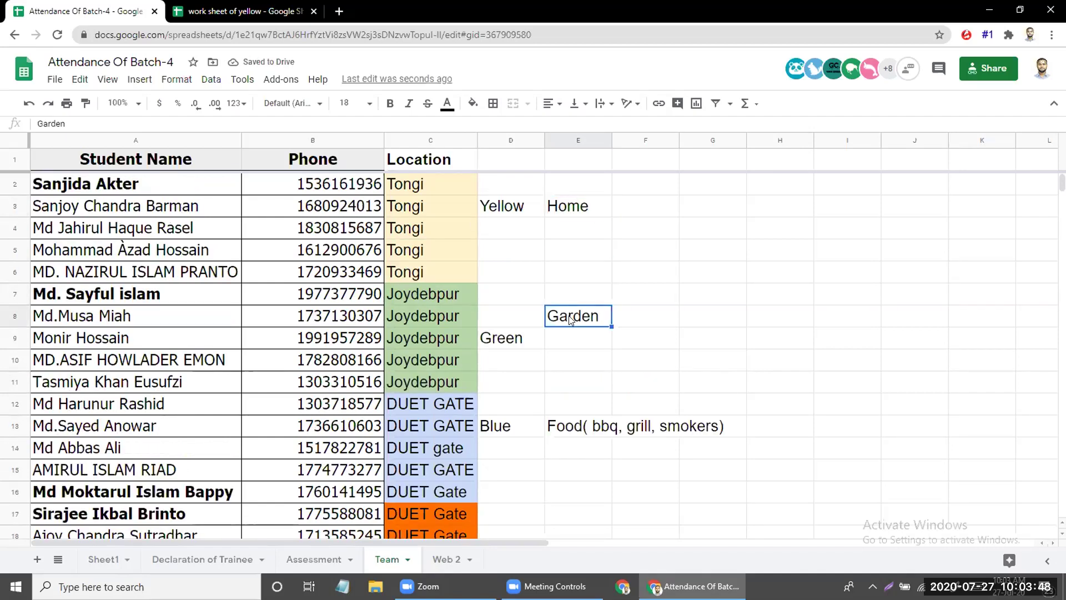
scroll(611, 371, down, 3)
click(575, 293)
click(572, 426)
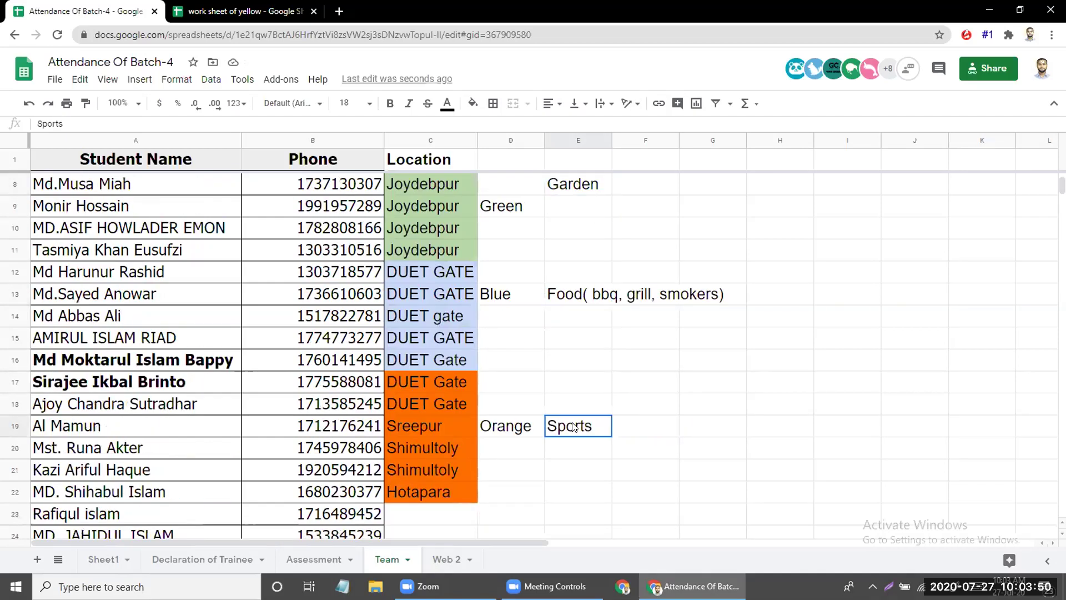
click(242, 11)
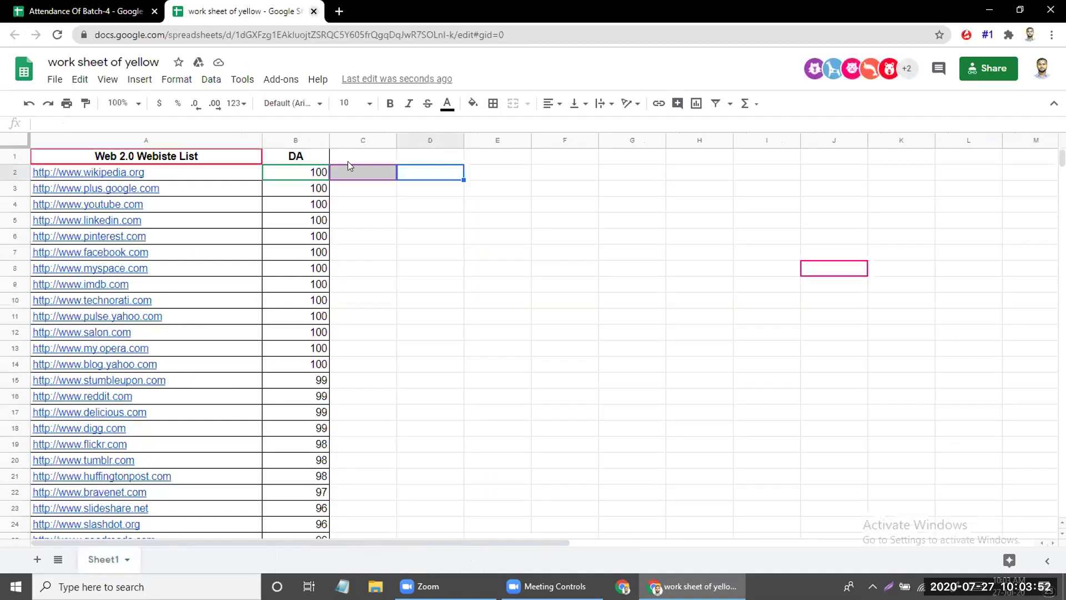
Step: Scroll the Web 2.0 list, previewing the wikipedia.org and myspace links
click(425, 220)
click(360, 187)
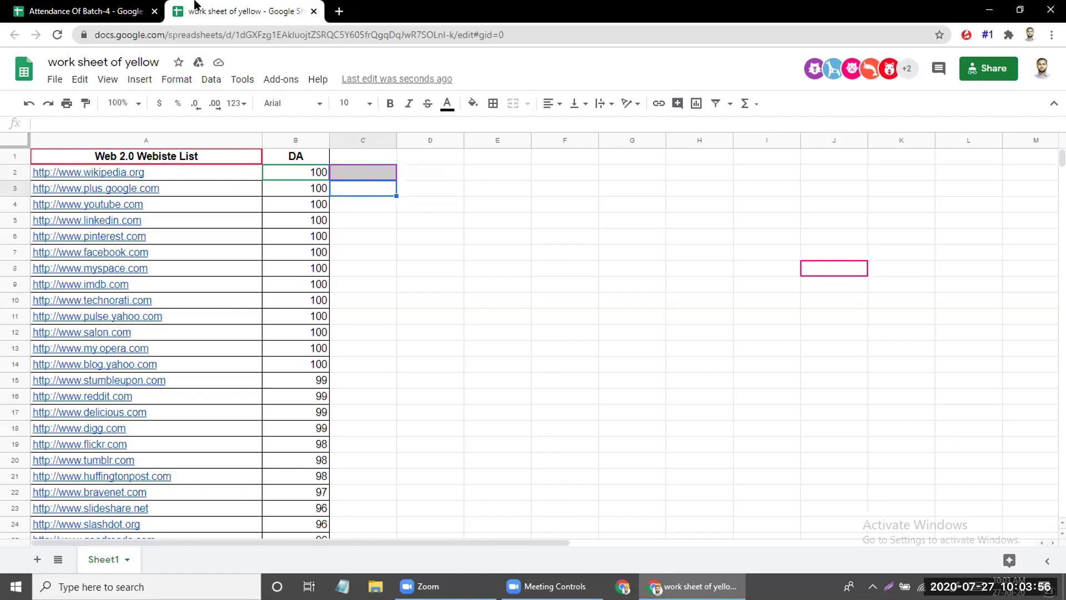
click(233, 174)
click(350, 276)
scroll(215, 297, down, 2)
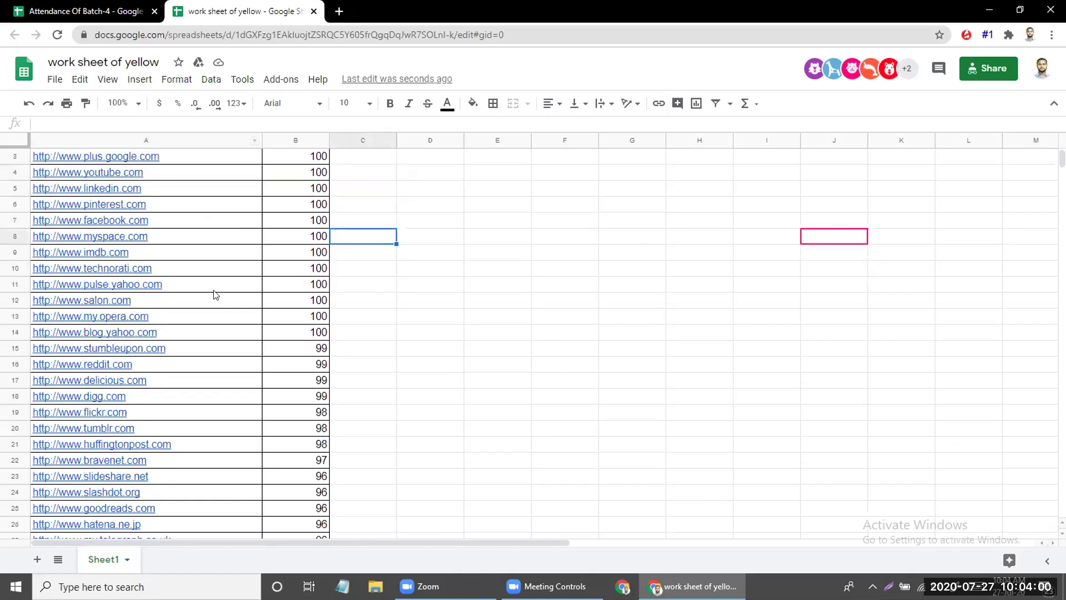
scroll(228, 294, down, 5)
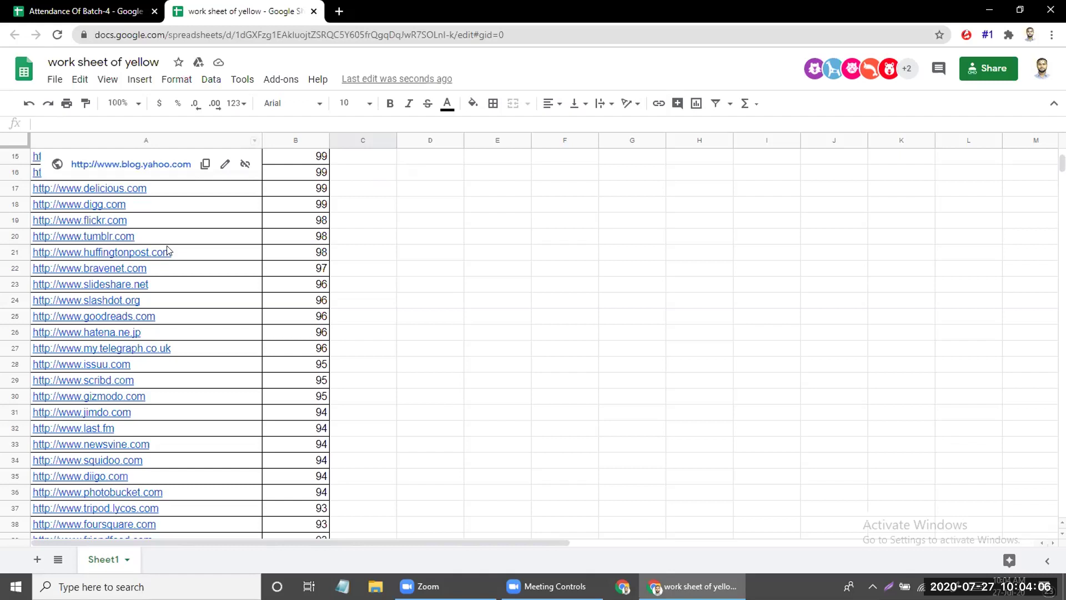
scroll(223, 254, up, 3)
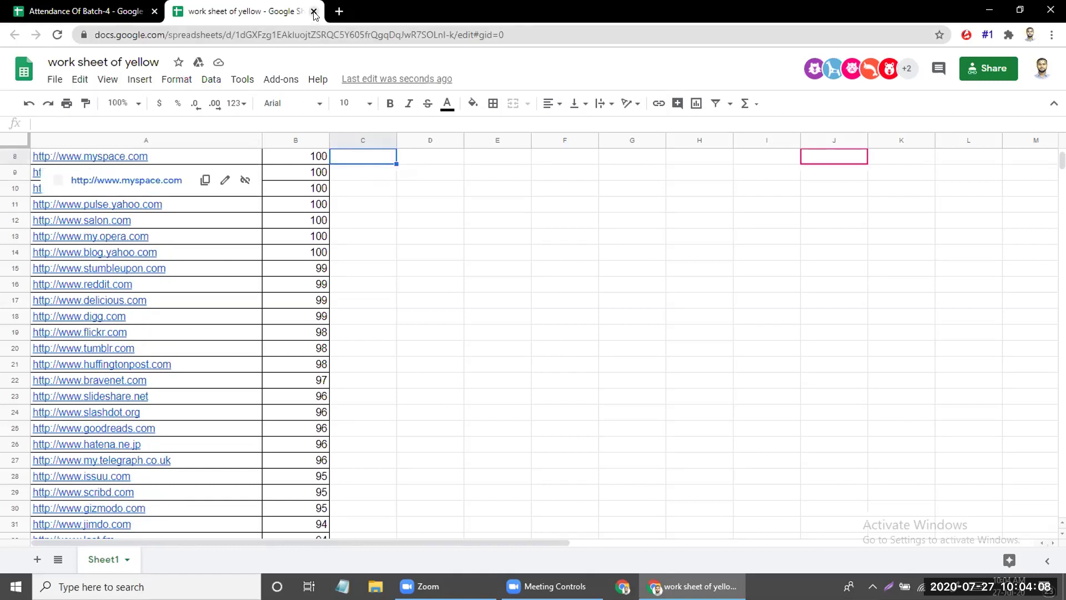
click(431, 286)
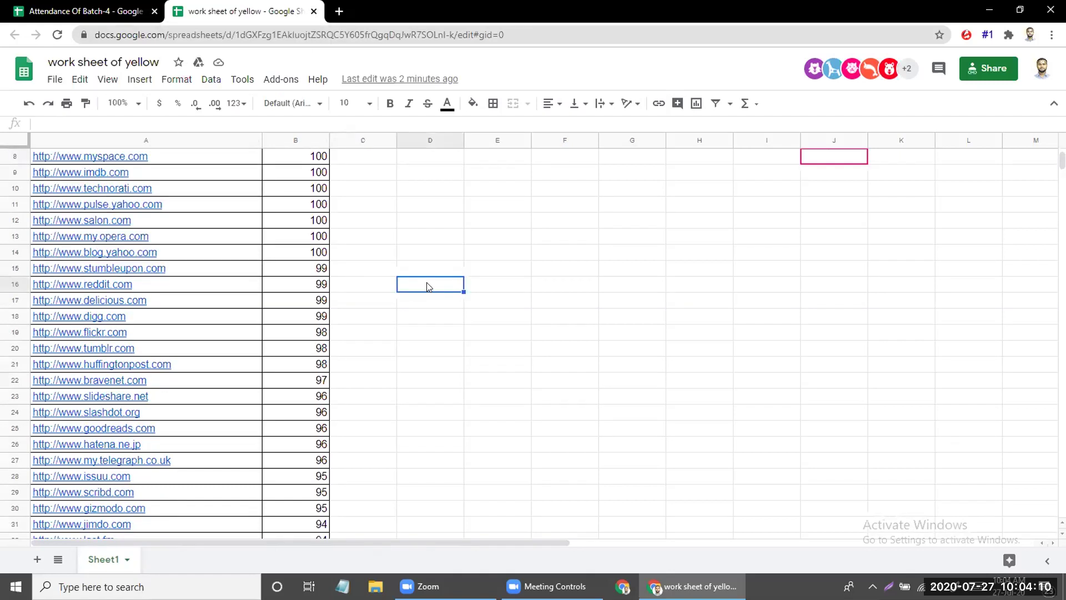
scroll(284, 234, up, 3)
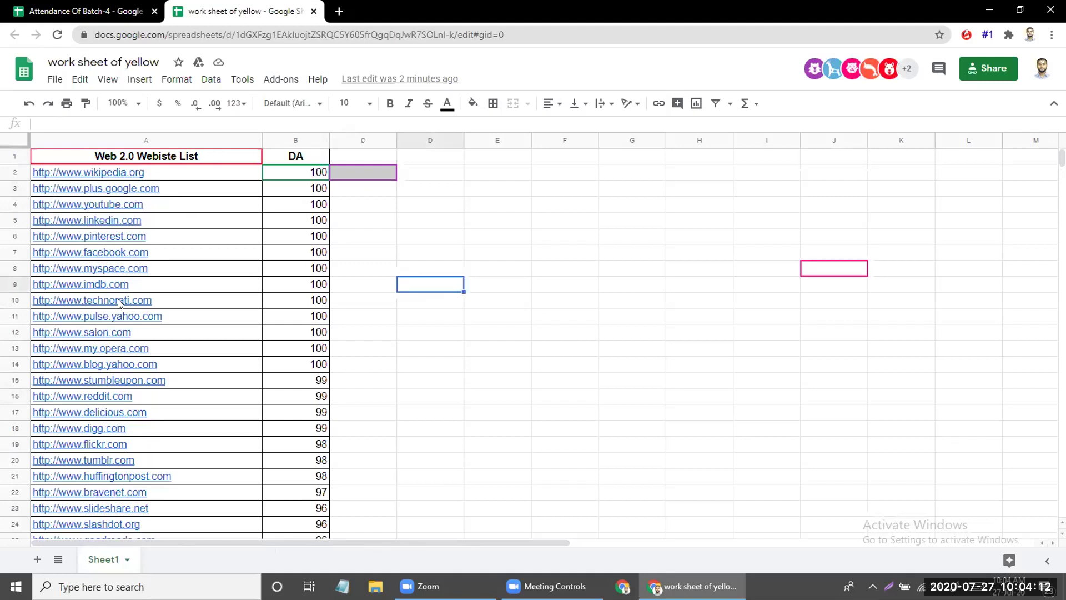
scroll(166, 340, down, 2)
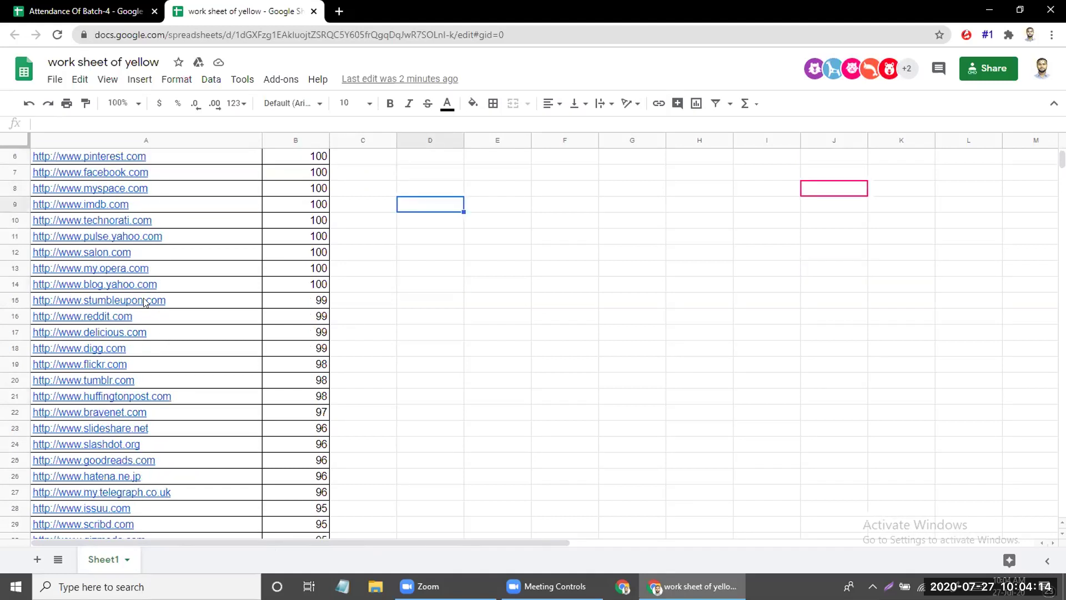
Step: Check the stumbleupon, tumblr and huffingtonpost entries, then open bravenet.com from A22 in a new tab
click(118, 299)
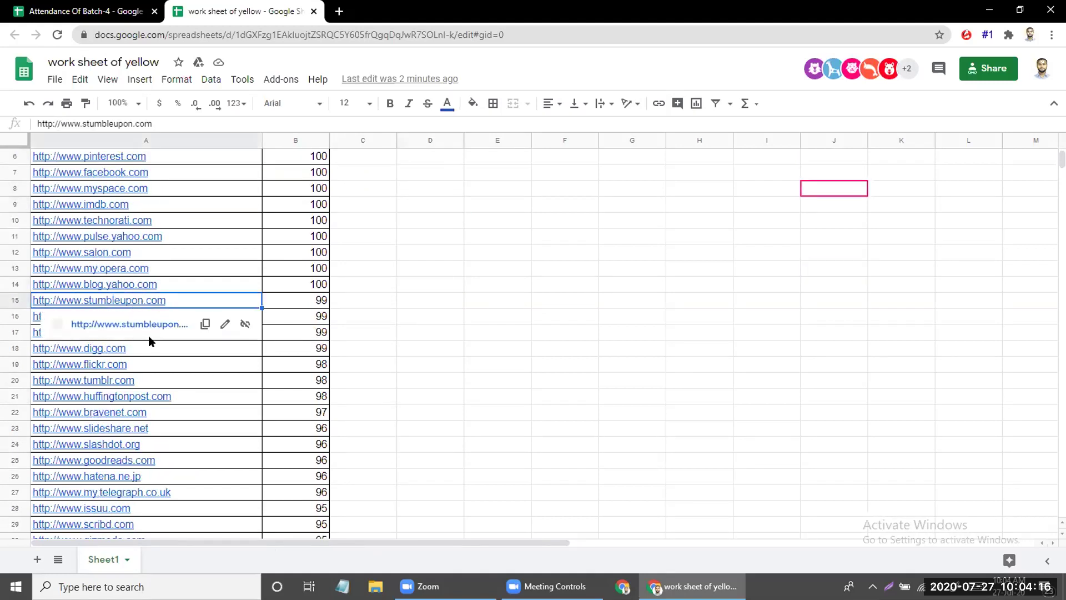
click(238, 380)
scroll(267, 300, down, 2)
click(309, 305)
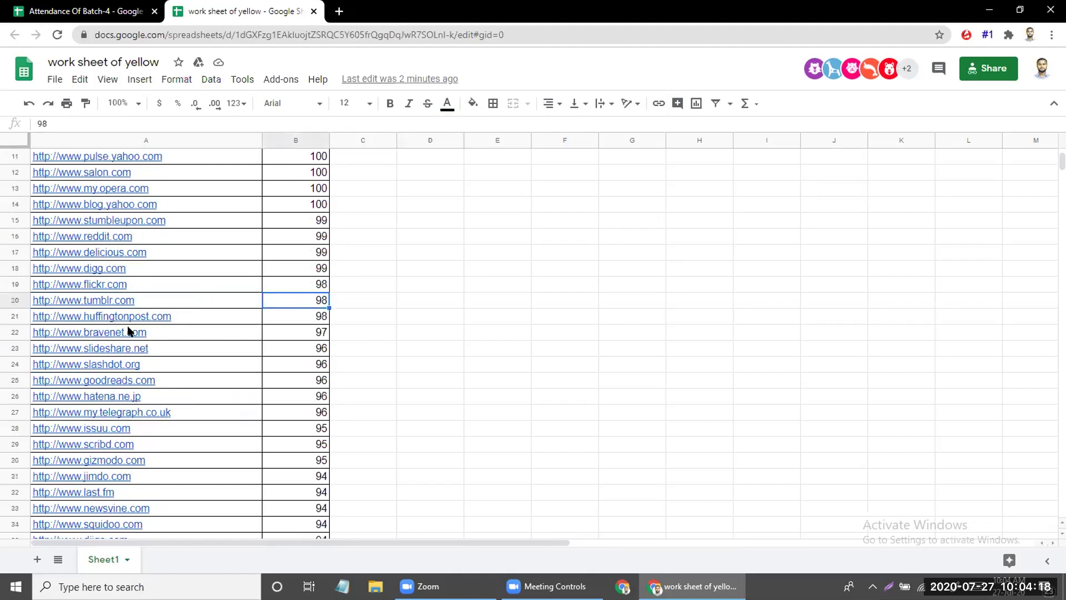
click(125, 319)
click(338, 277)
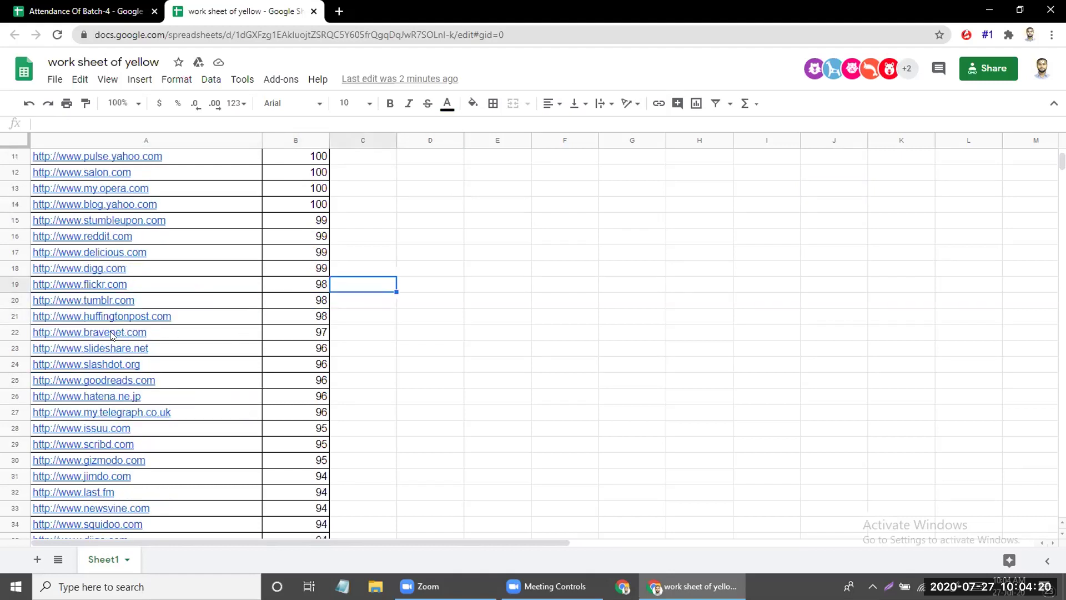
click(112, 333)
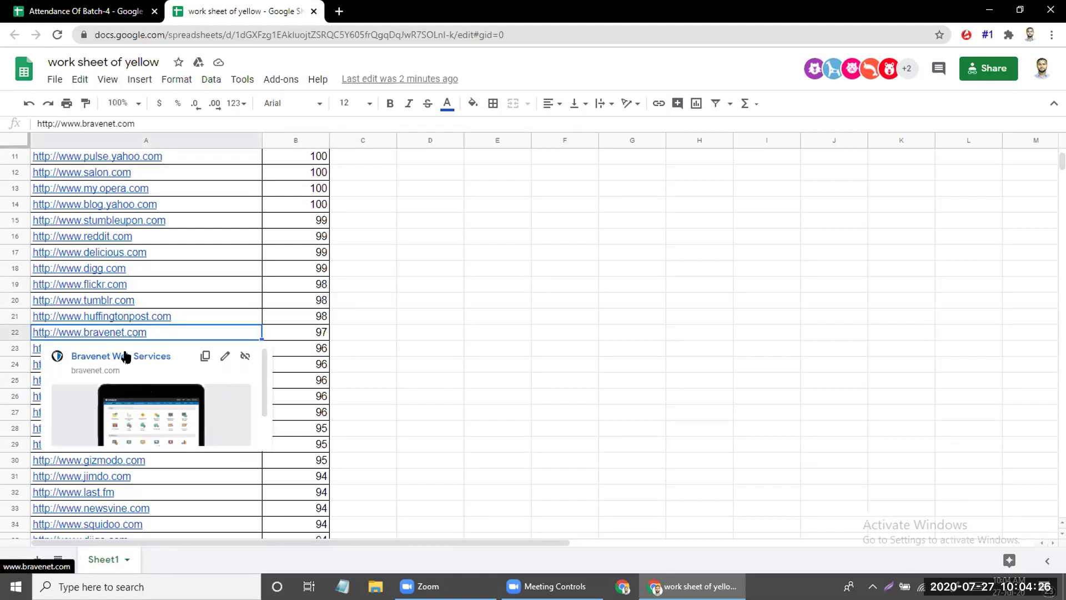
click(124, 356)
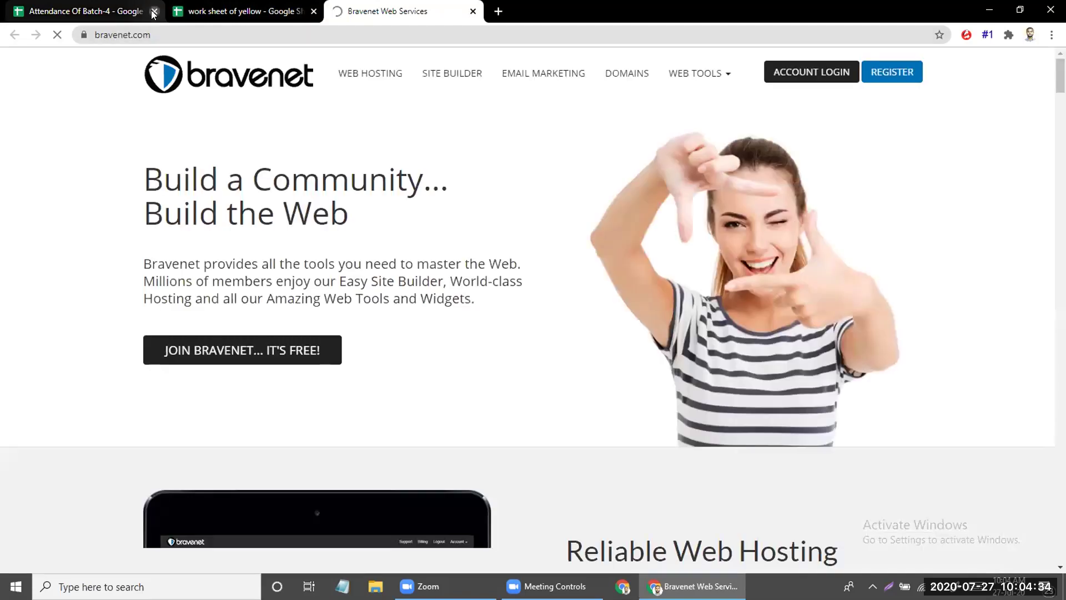
click(155, 11)
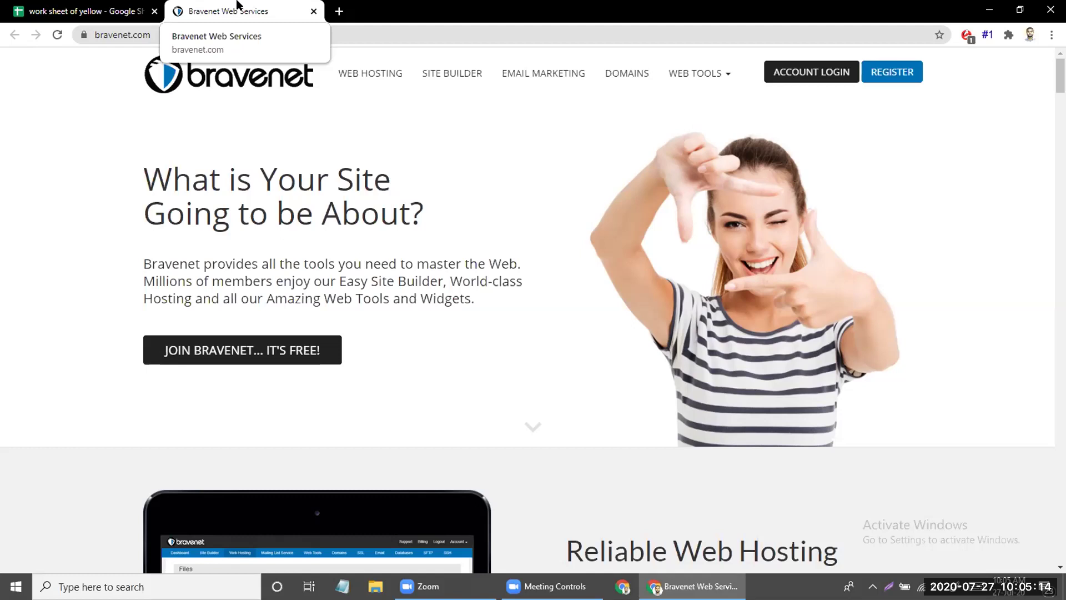
click(130, 38)
drag(151, 37, 92, 37)
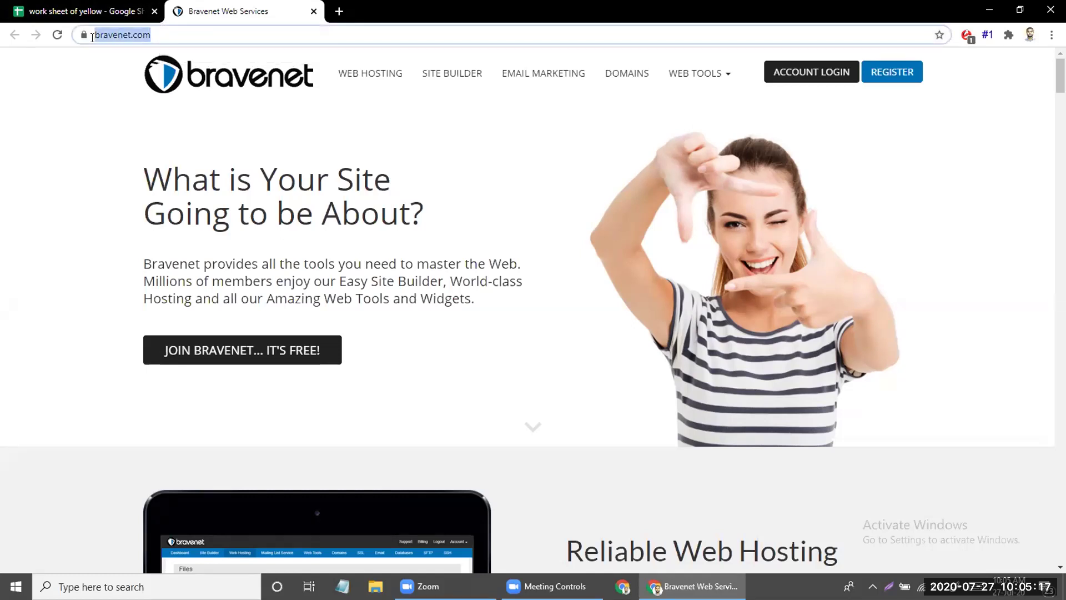
click(133, 35)
drag(147, 34, 223, 30)
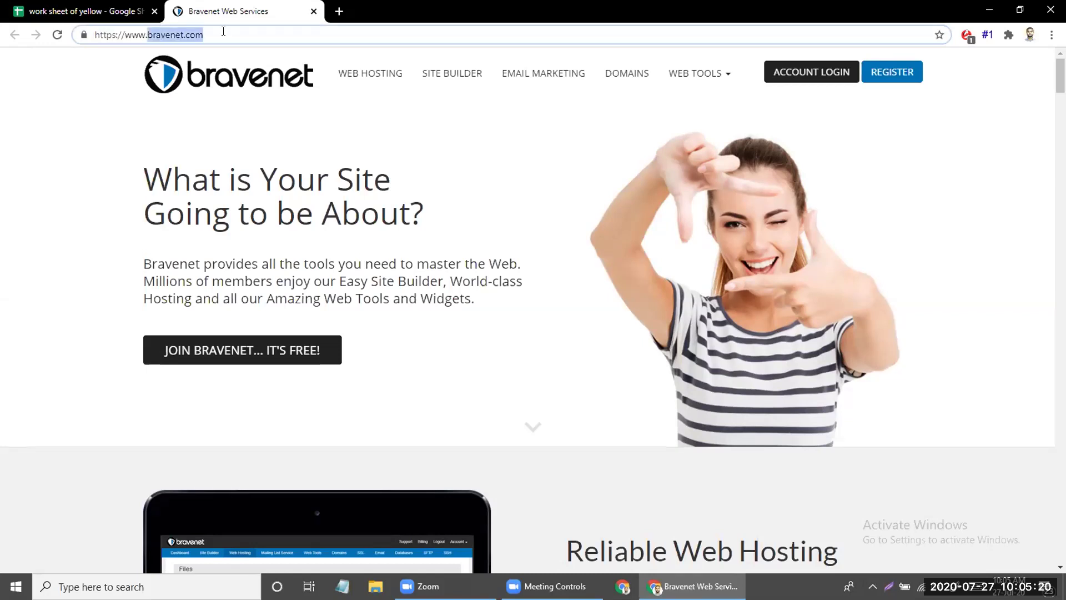
click(148, 35)
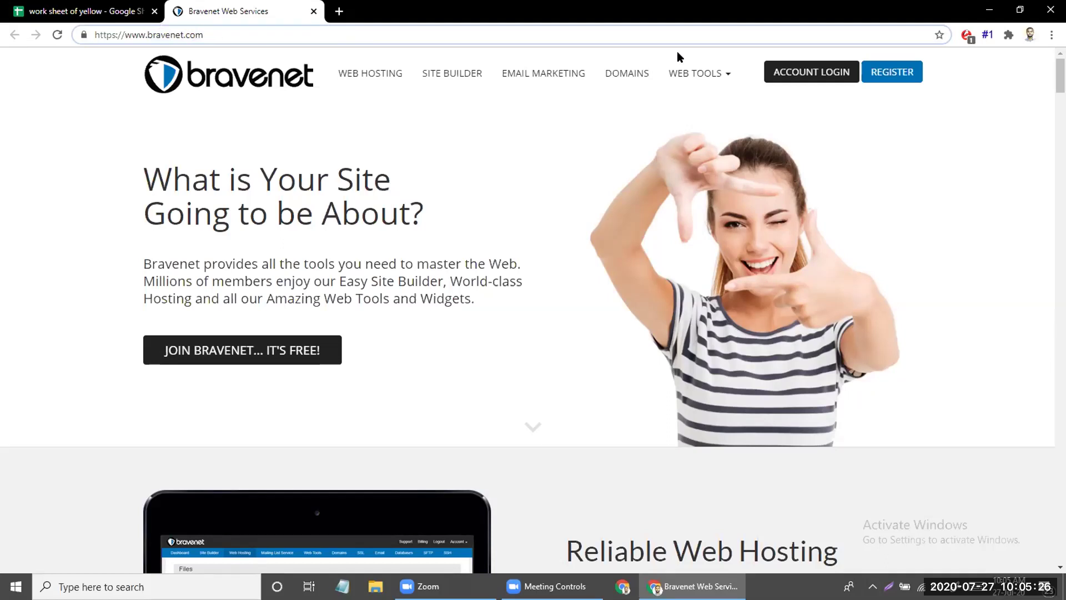
text(homecare.)
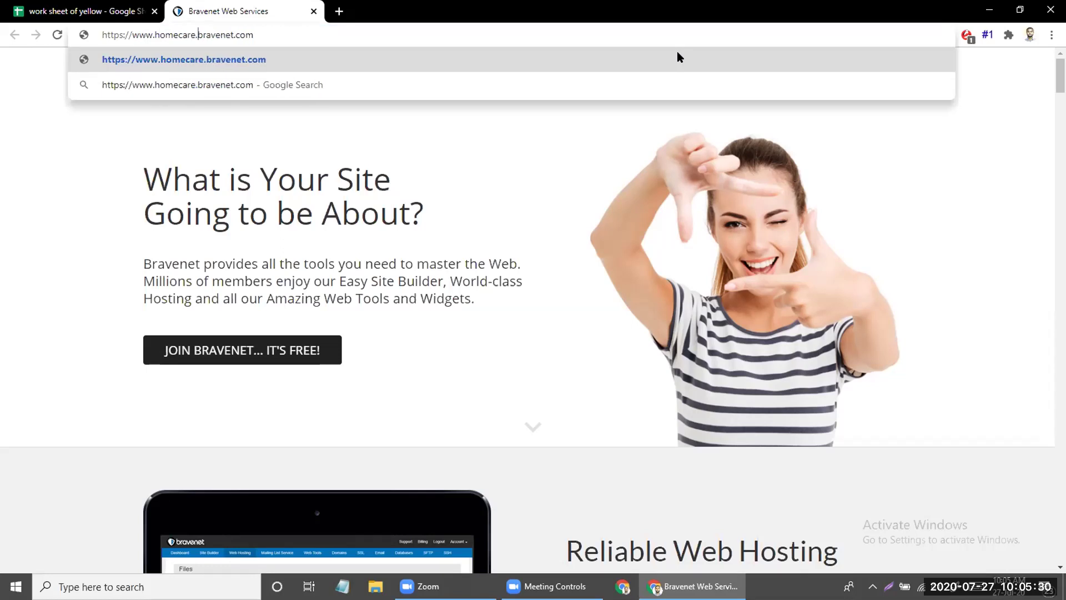
drag(266, 38, 75, 35)
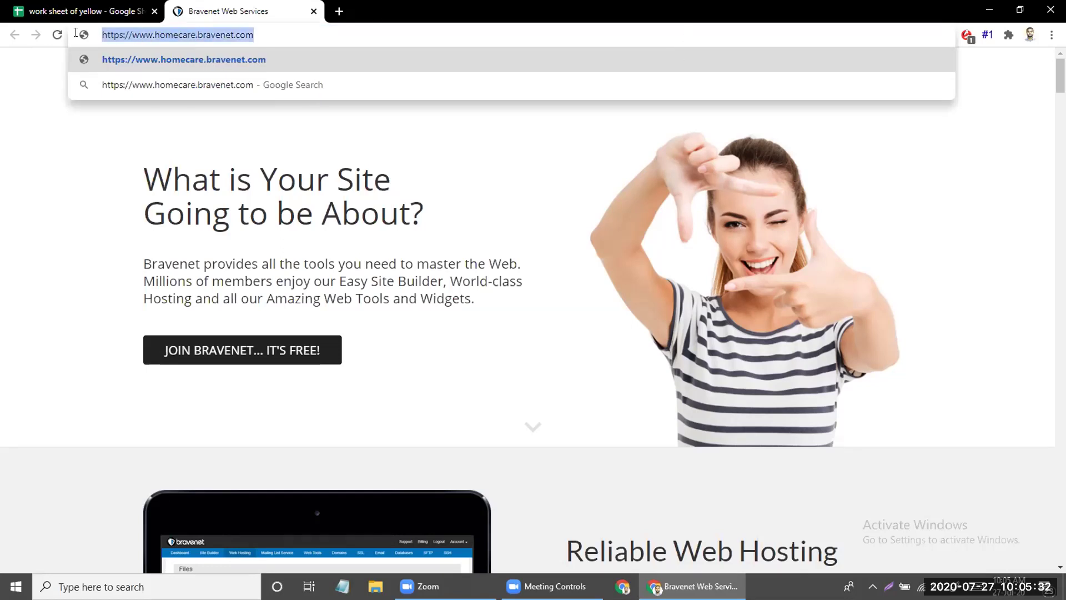
key(Return)
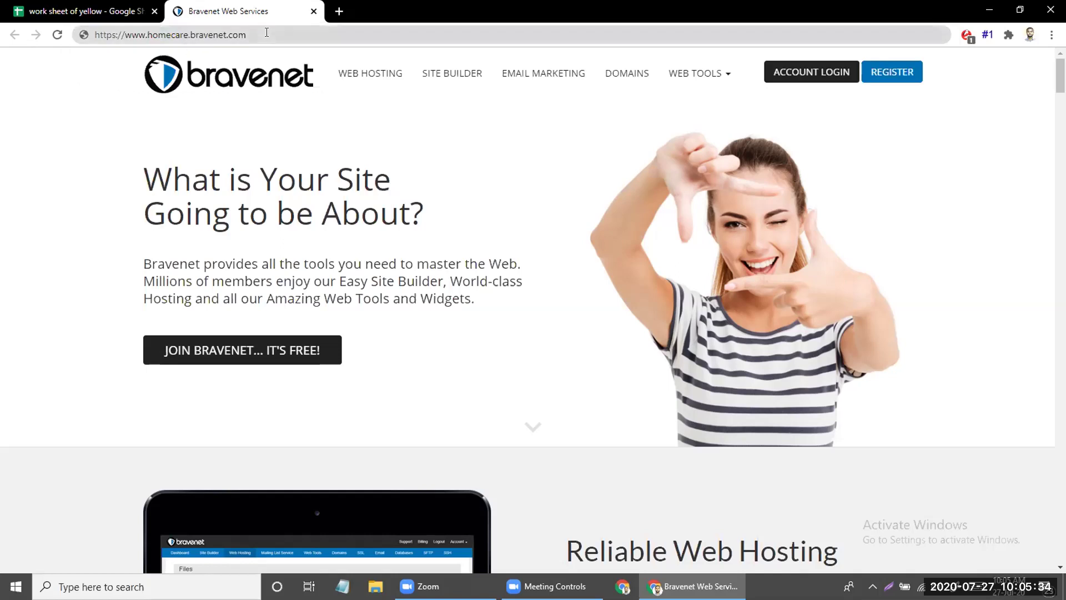
drag(247, 34, 94, 34)
click(89, 11)
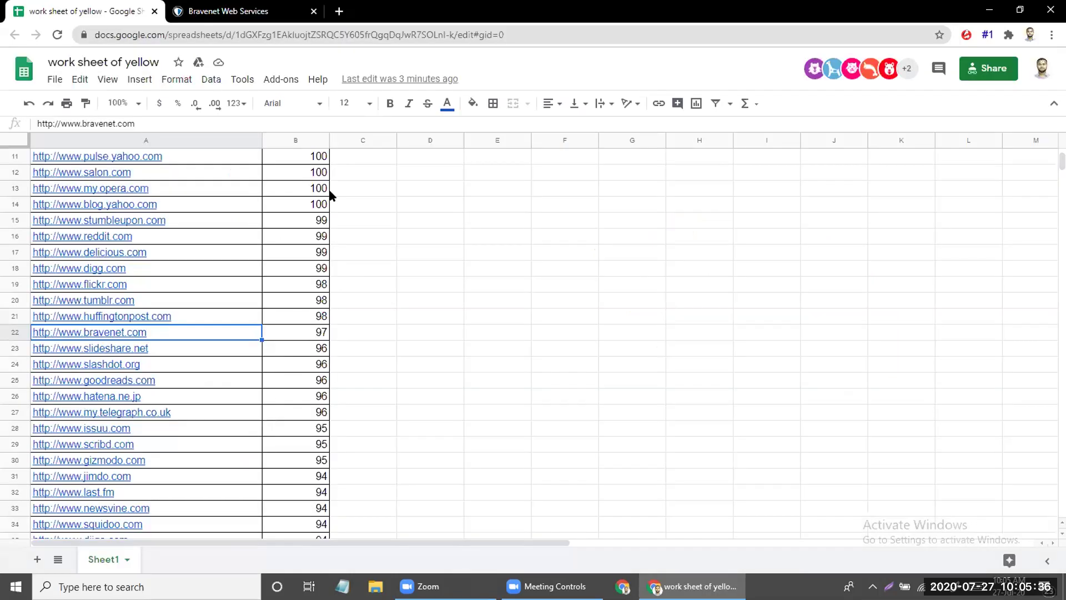
scroll(328, 190, up, 3)
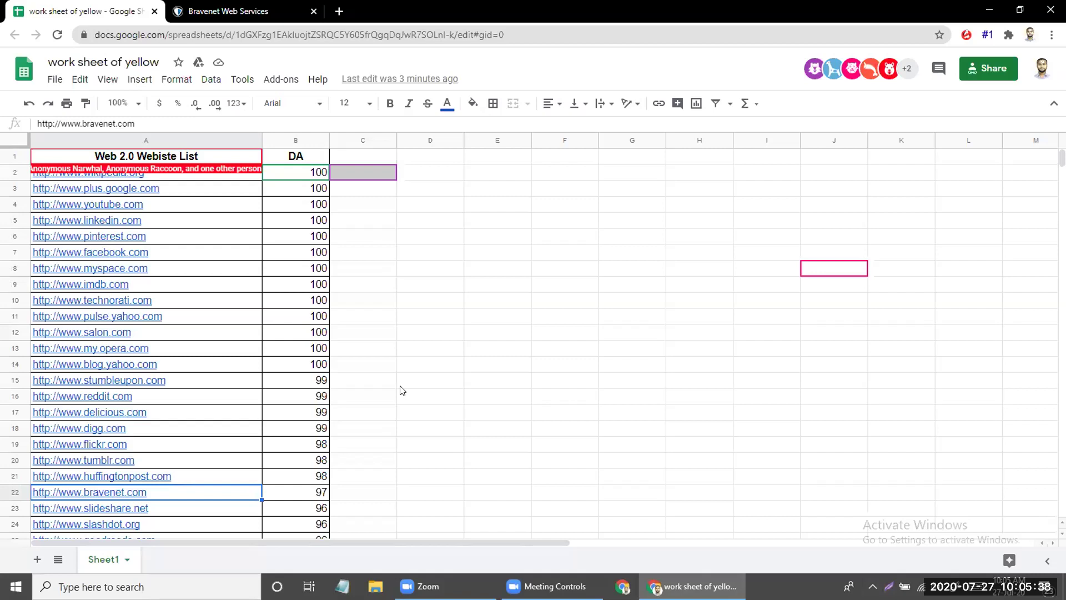
click(233, 11)
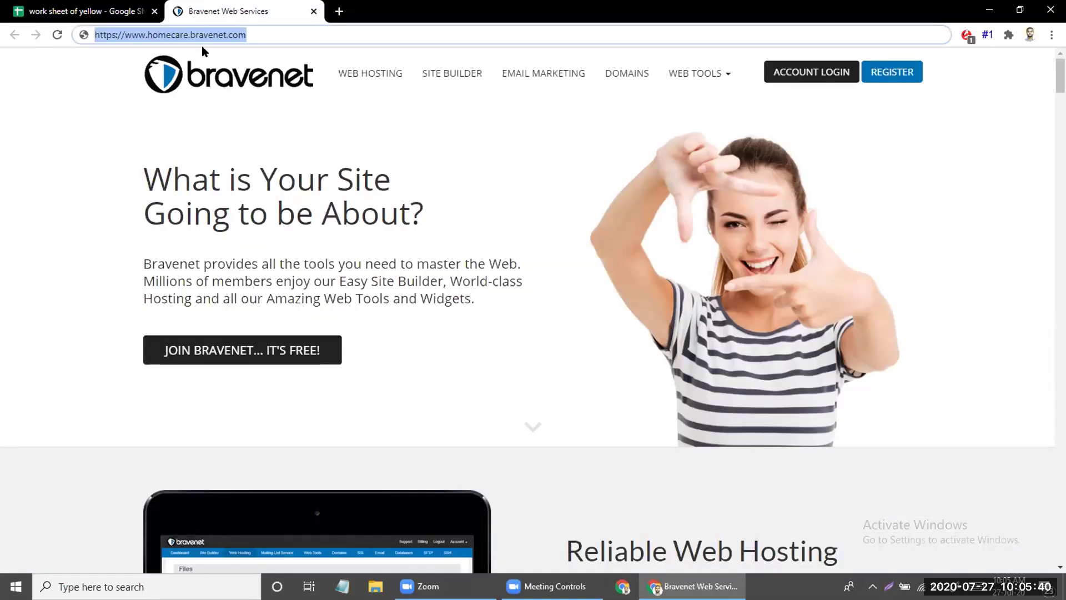
Step: Select the homecare and bravenet.com parts of the address, finishing with the whole URL selected
click(170, 37)
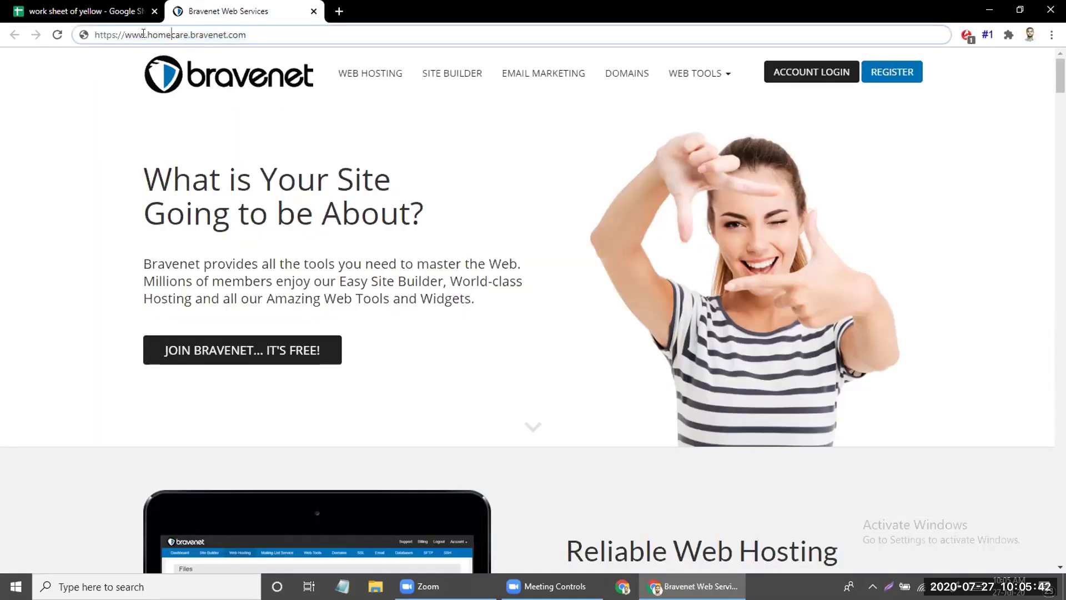
drag(147, 34, 205, 35)
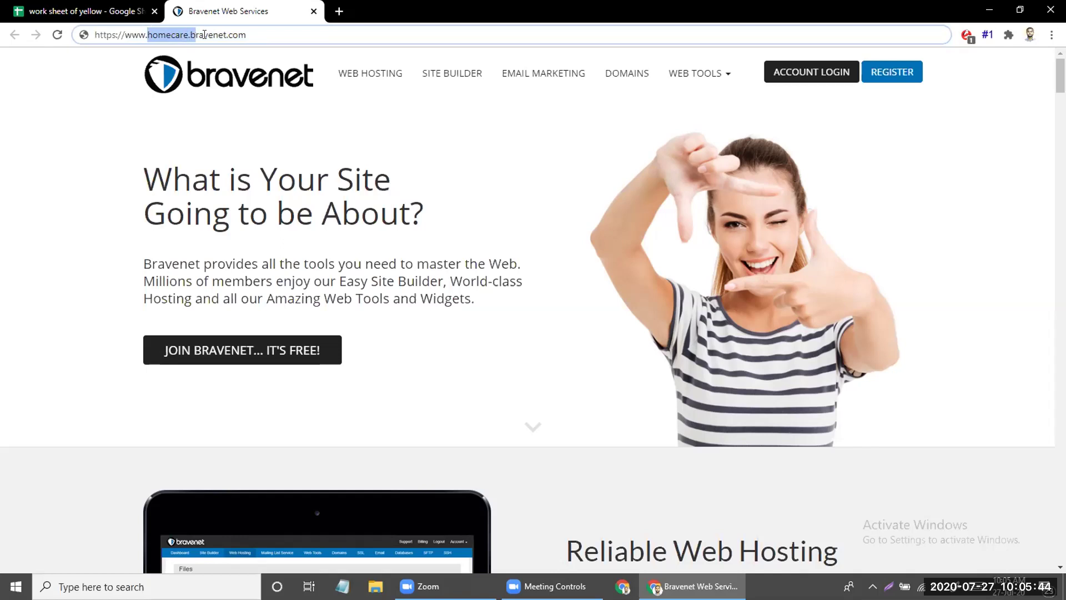
click(191, 34)
shift+click(286, 39)
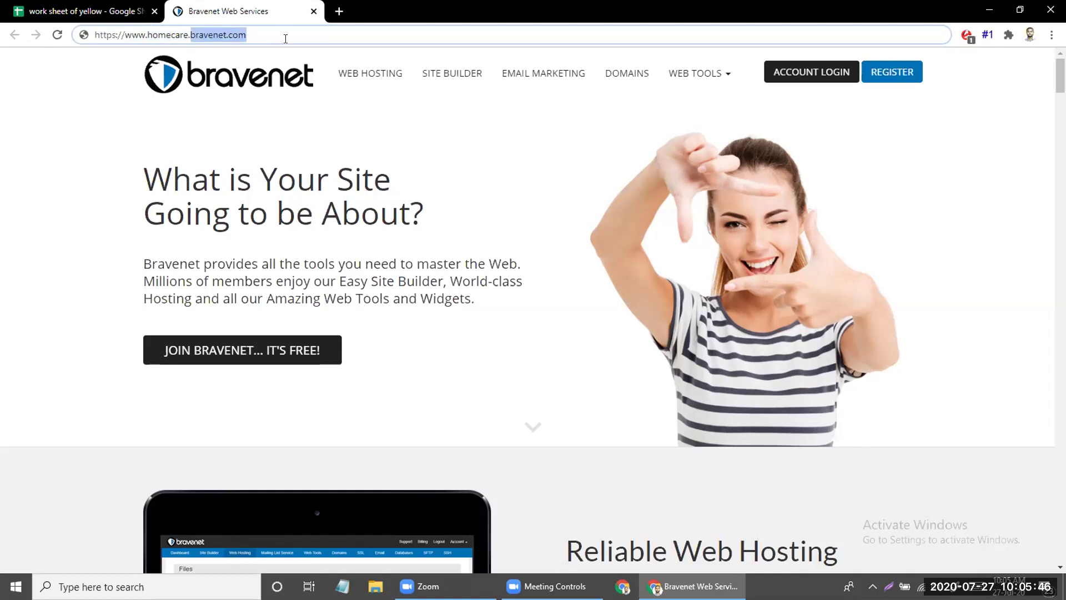
drag(190, 34, 253, 34)
click(193, 34)
drag(247, 34, 73, 45)
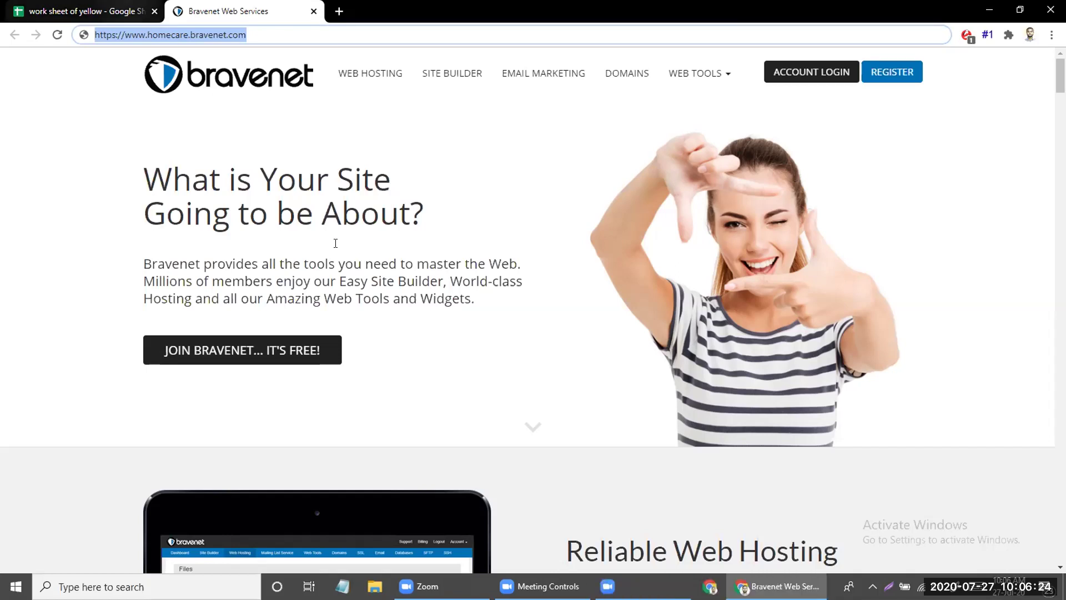
Step: Open youtube.com and facebook.com in new tabs, then close both
click(339, 11)
text(y)
key(Return)
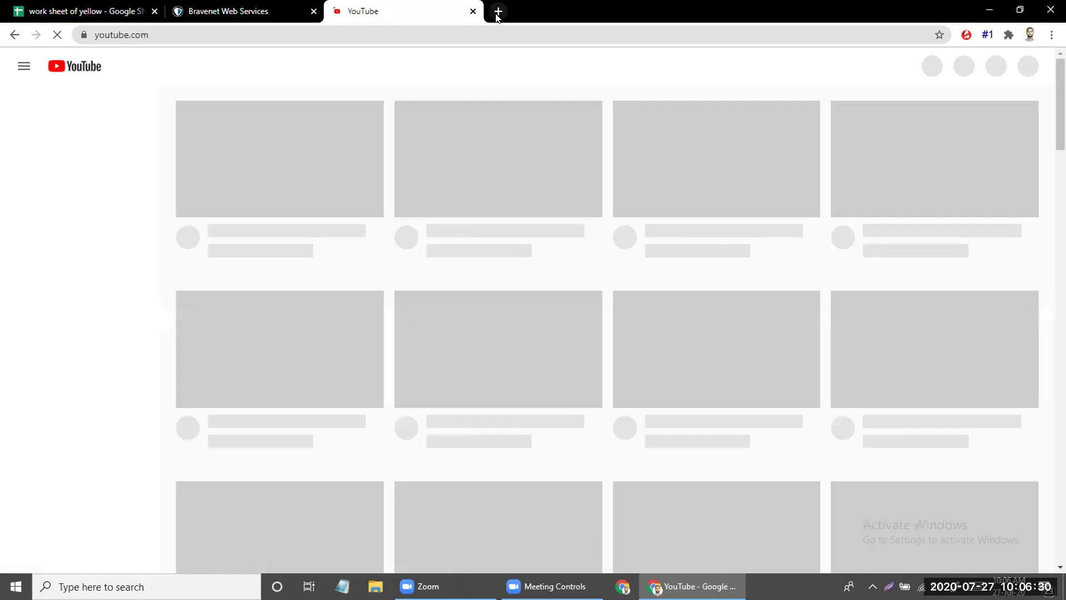
click(498, 11)
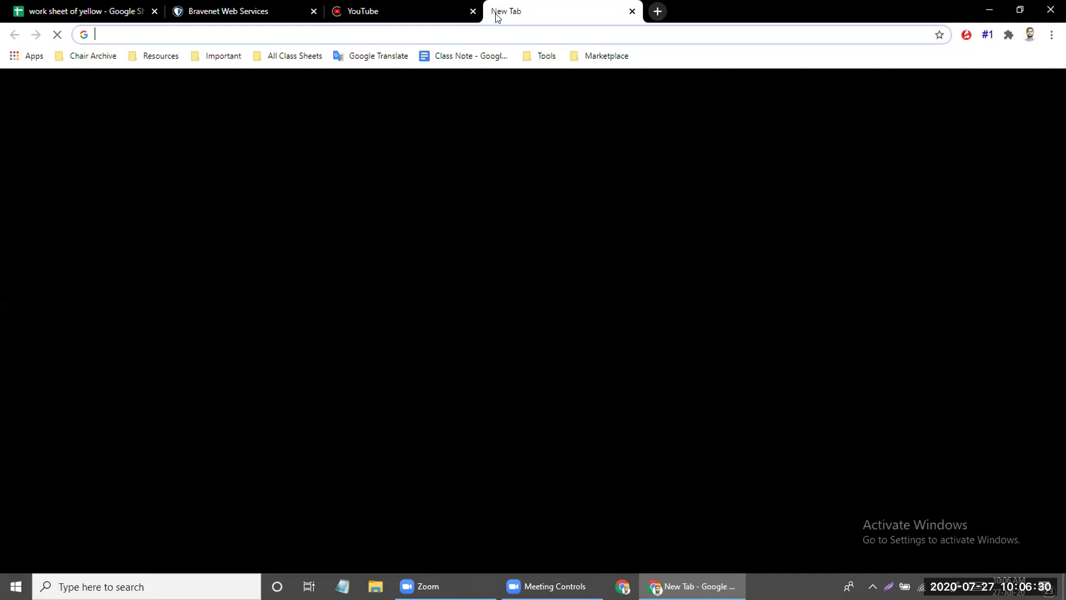
text(fac)
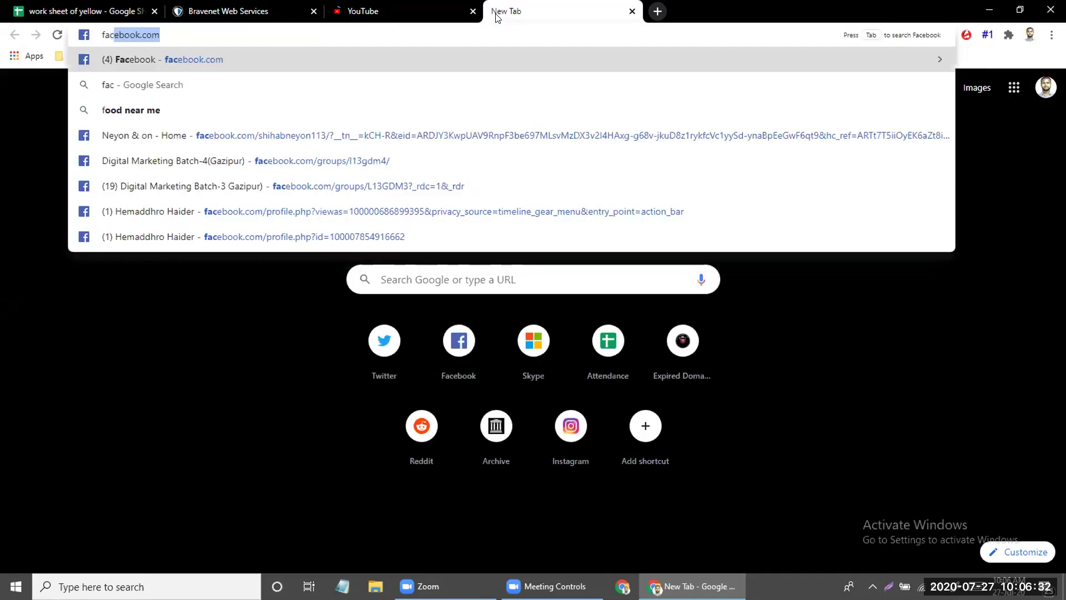
key(Return)
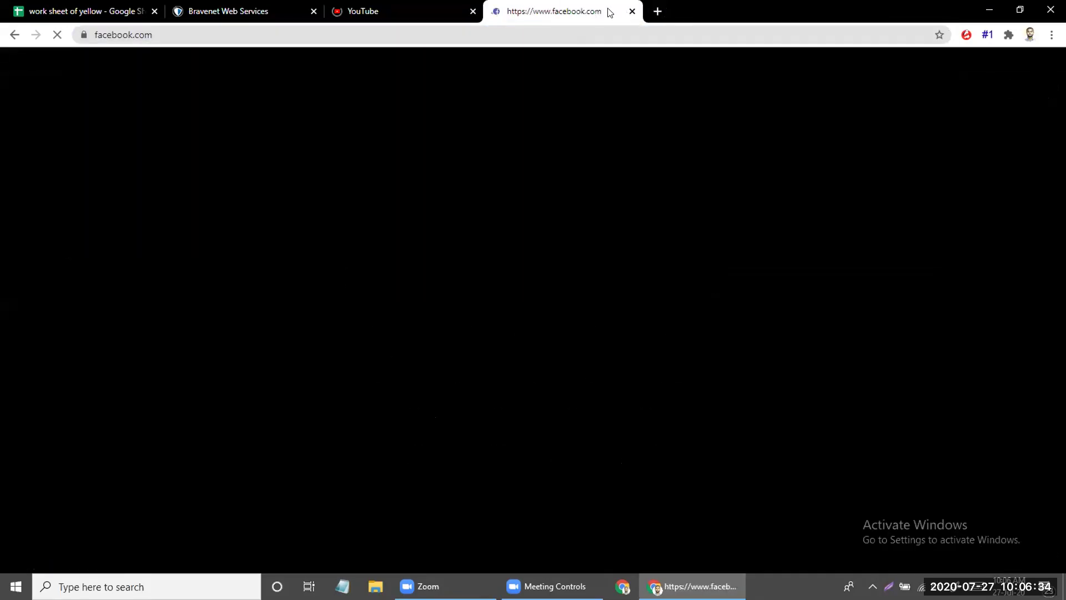
click(355, 11)
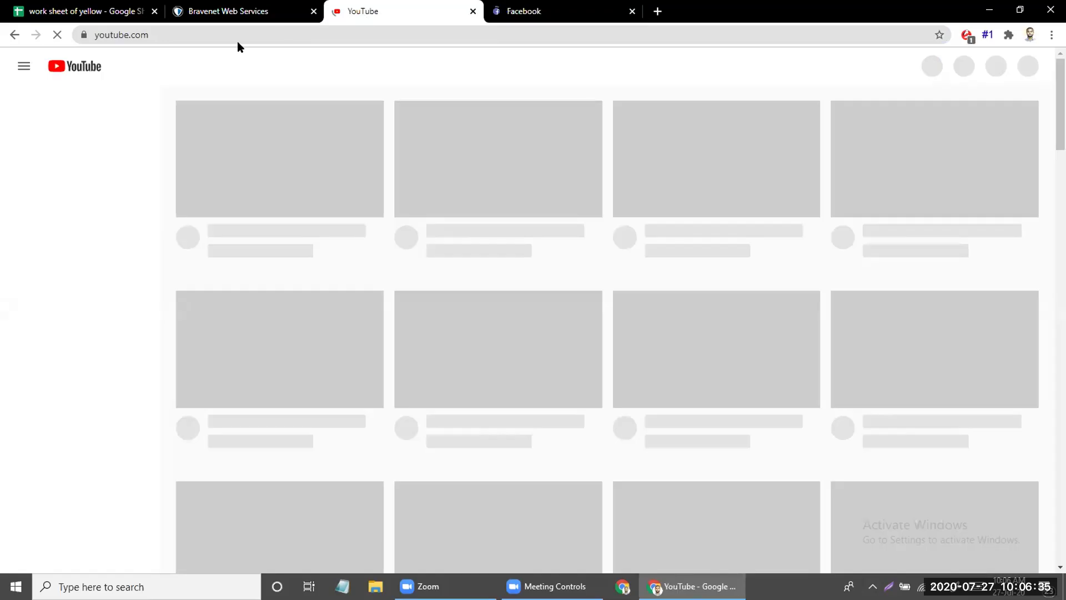
click(471, 11)
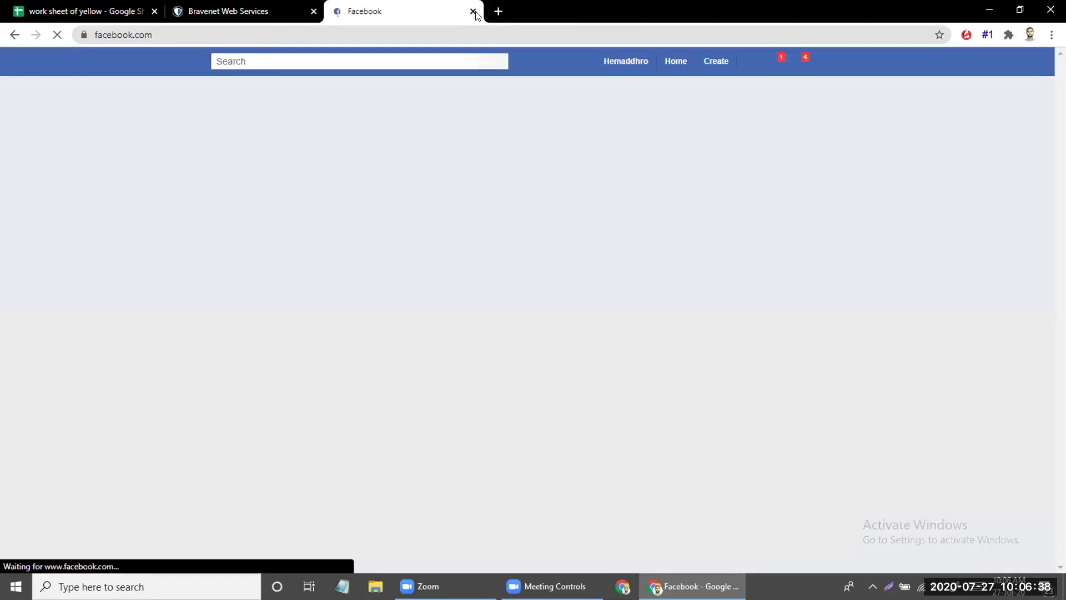
click(473, 11)
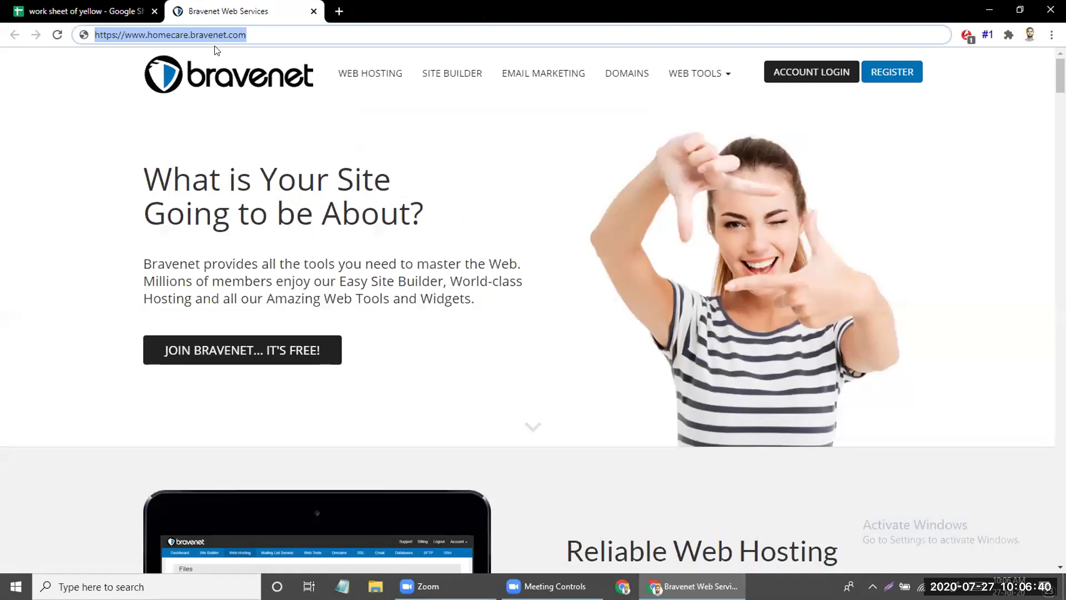
Step: Select 'homecare.' in the Bravenet address, then return to the work sheet of yellow spreadsheet
click(177, 34)
drag(147, 34, 180, 32)
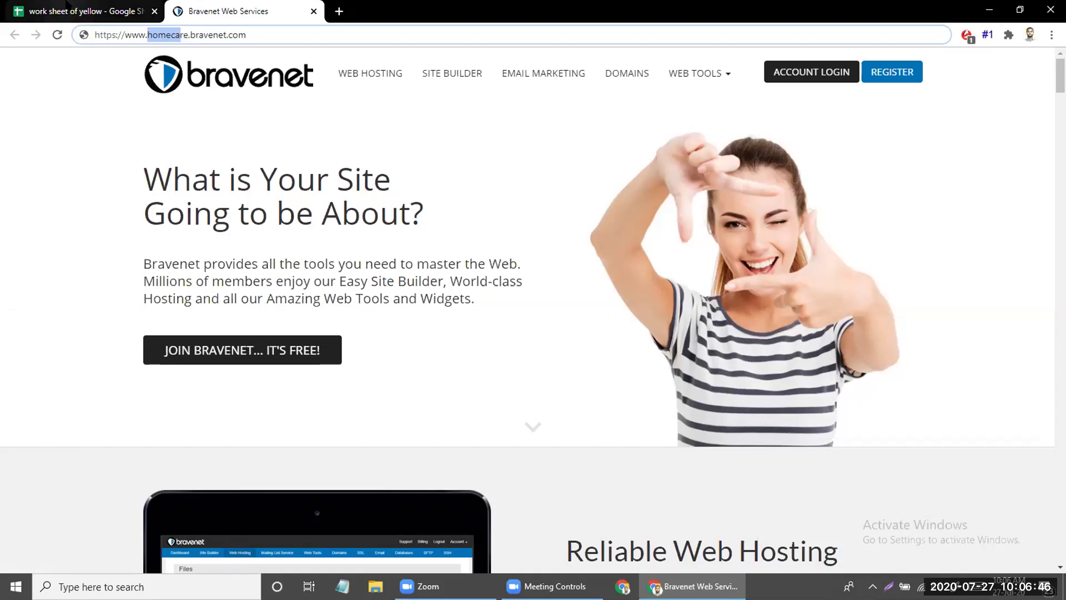
click(89, 11)
scroll(112, 448, down, 2)
scroll(112, 447, up, 9)
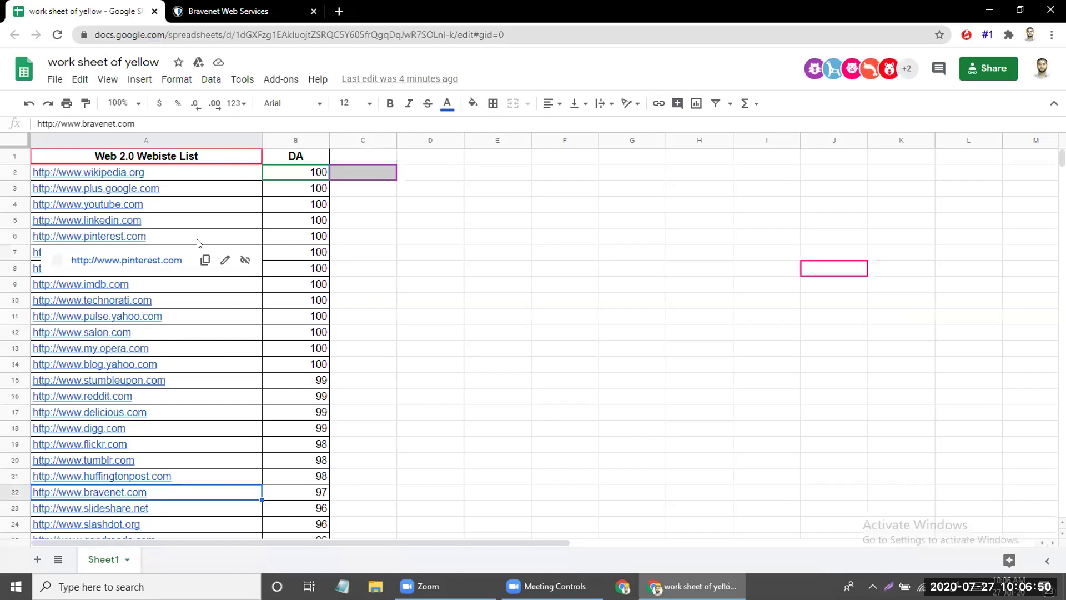
Step: Scroll through the Web 2.0 Webiste List and its DA scores, dismissing the youtube link preview
mouse_move(217, 204)
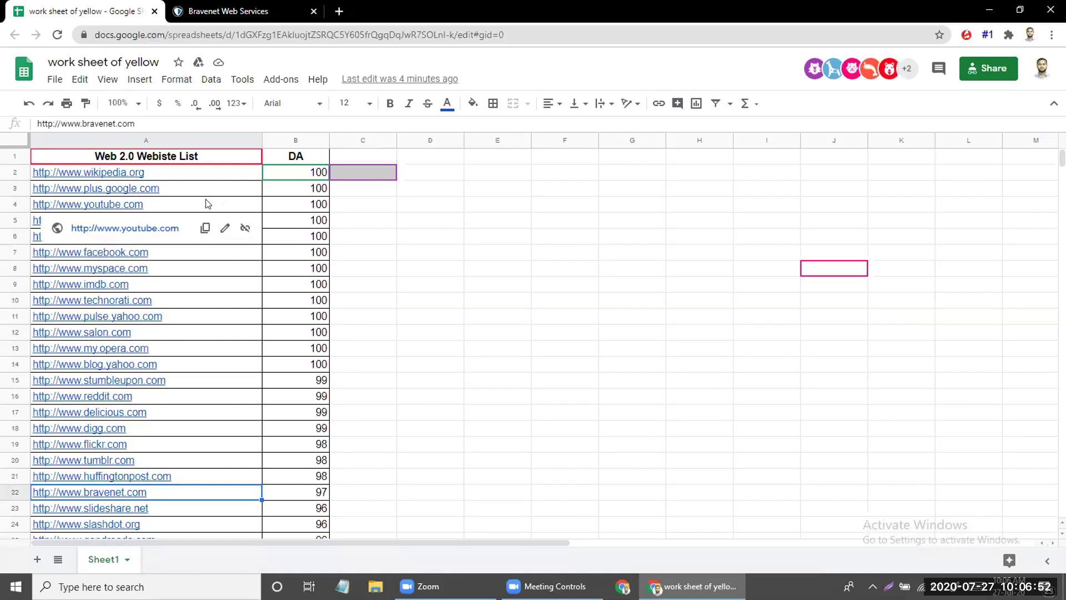
click(592, 336)
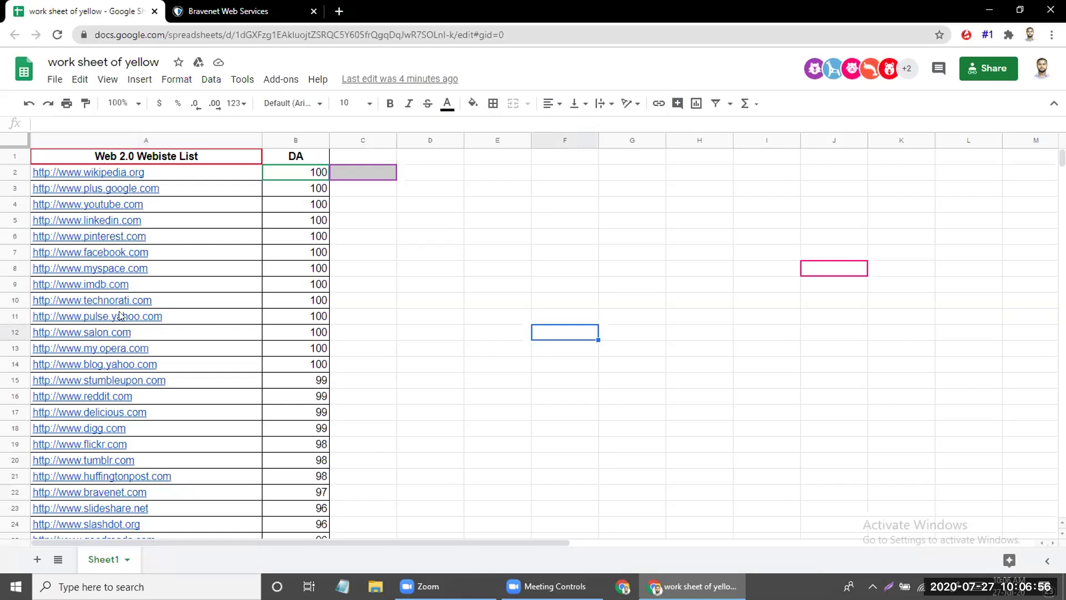
scroll(183, 339, down, 3)
scroll(172, 405, down, 1)
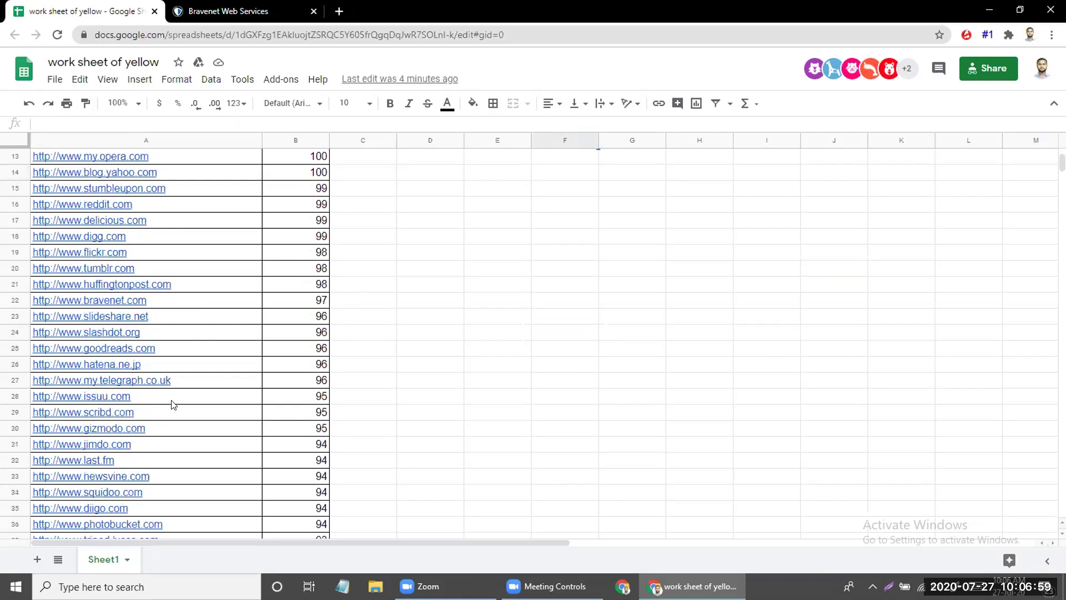
scroll(191, 391, down, 3)
scroll(190, 398, down, 2)
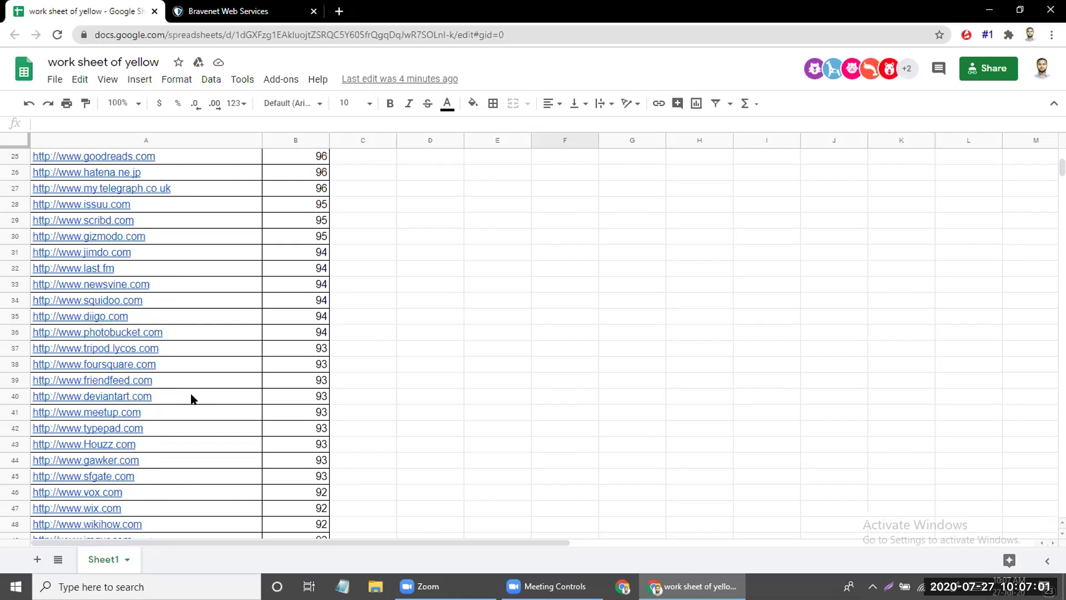
scroll(186, 333, up, 5)
mouse_move(191, 301)
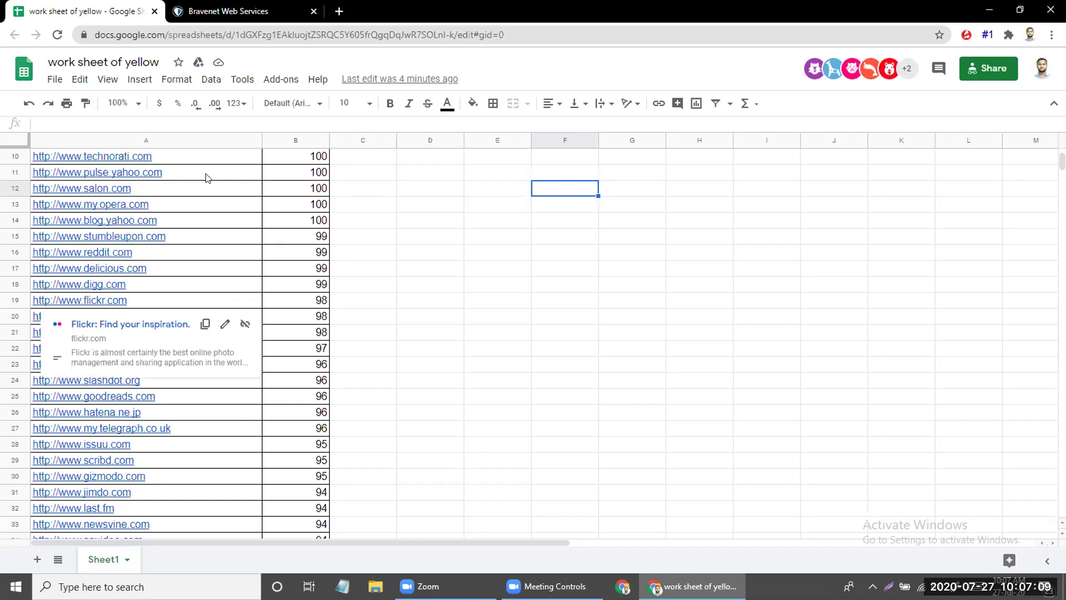
Step: Switch between the Bravenet homepage and the spreadsheet, selecting cells D17 and D13
click(233, 11)
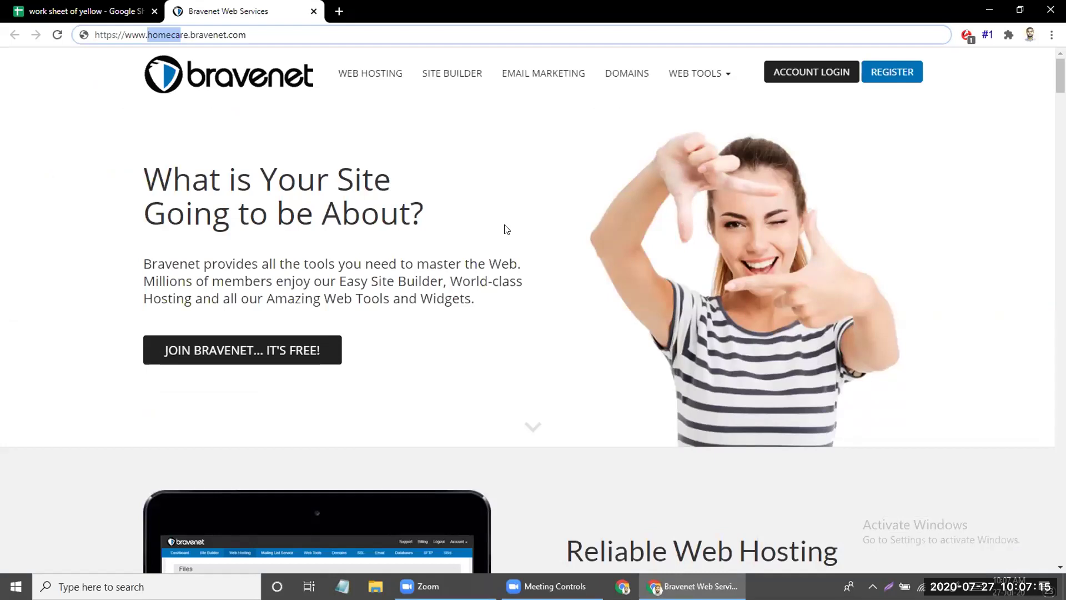
click(83, 11)
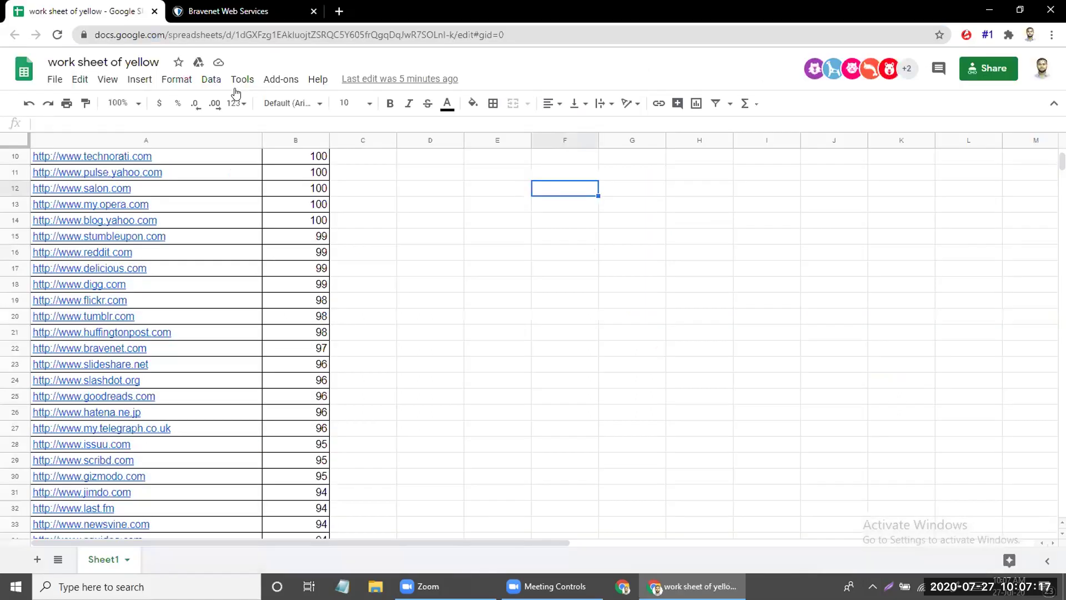
click(408, 266)
click(405, 207)
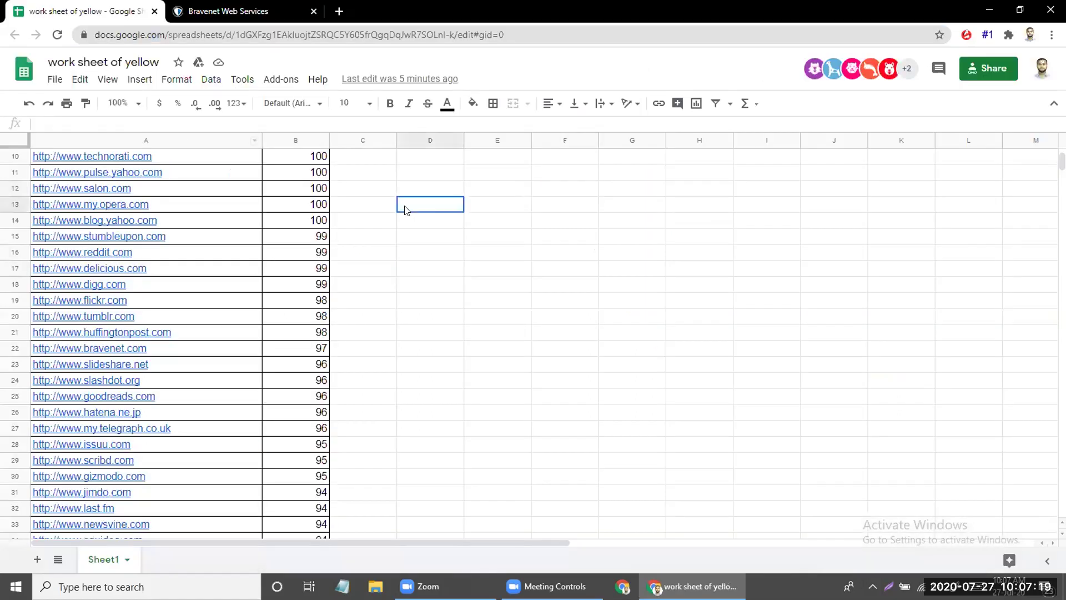
scroll(485, 284, up, 2)
scroll(484, 285, up, 1)
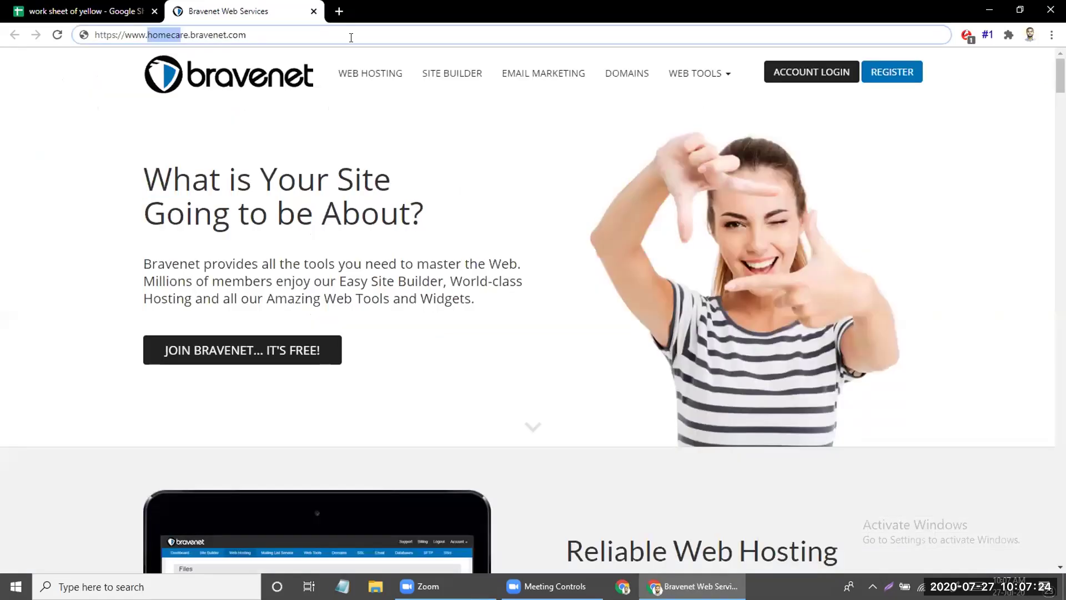
click(289, 11)
click(125, 10)
Step: Delete 'homecare.' from the Bravenet address and load the main bravenet.com site
click(261, 11)
drag(192, 31, 146, 32)
key(BackSpace)
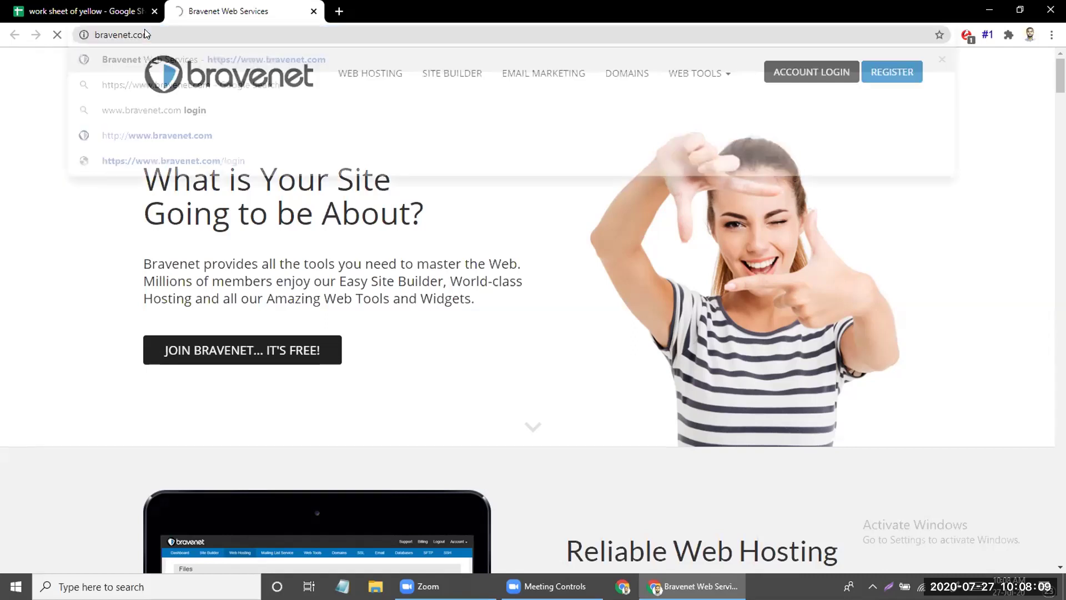
key(Return)
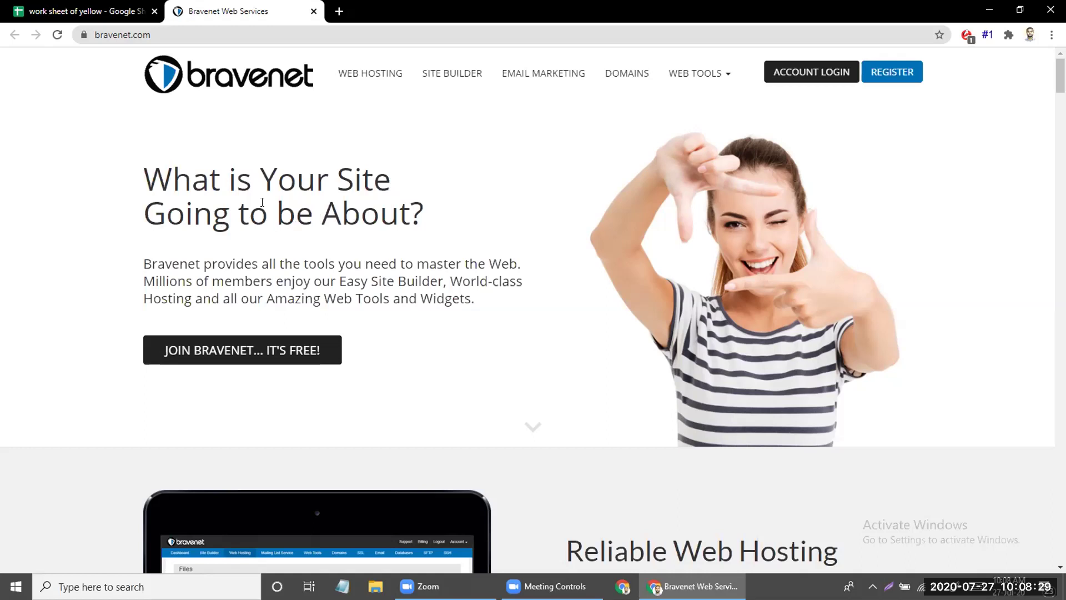
Step: Highlight the 'What is Your Site Going to be About?' headline, scroll the homepage, and open a blank tab
drag(140, 175, 444, 204)
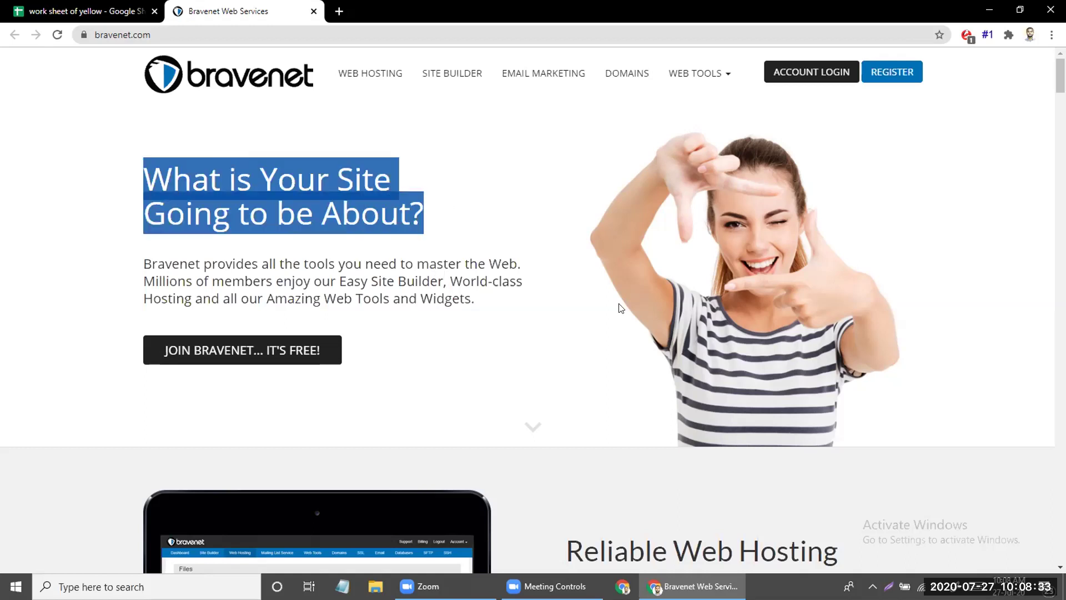
scroll(826, 221, down, 10)
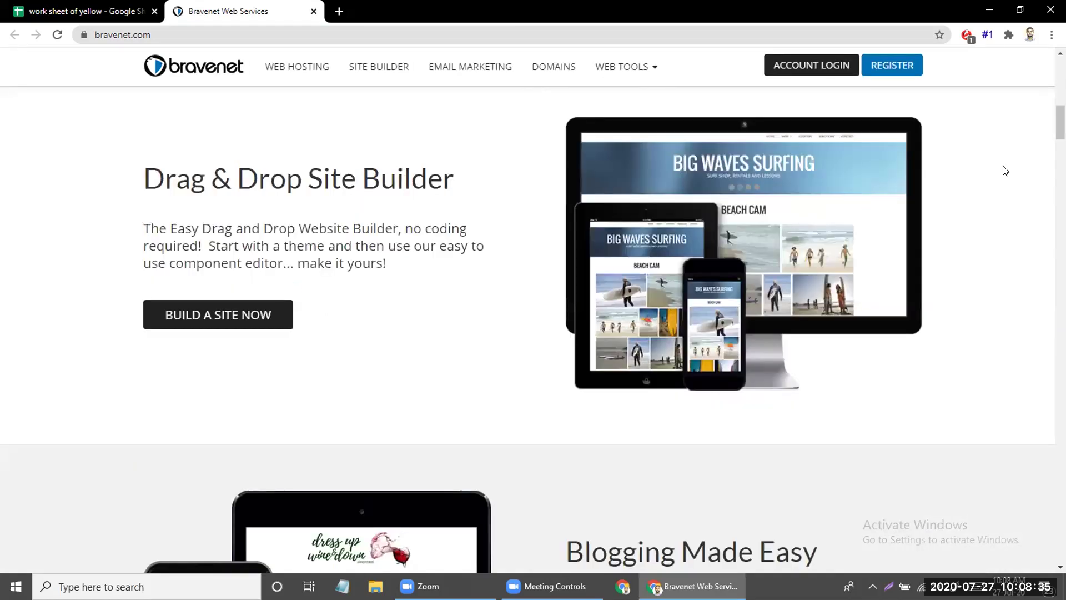
drag(1060, 122, 1061, 82)
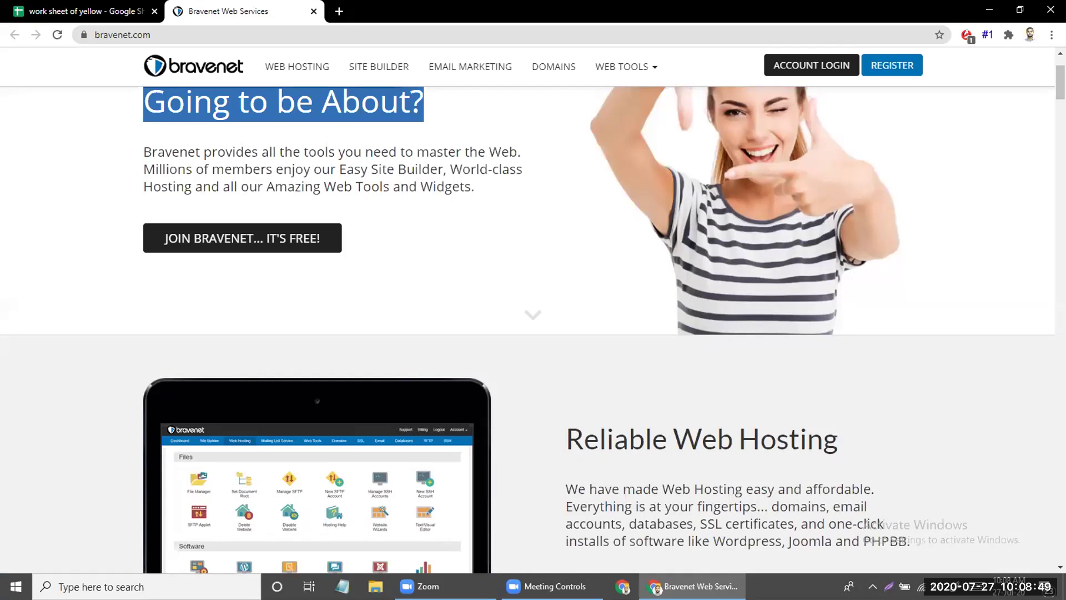
click(339, 11)
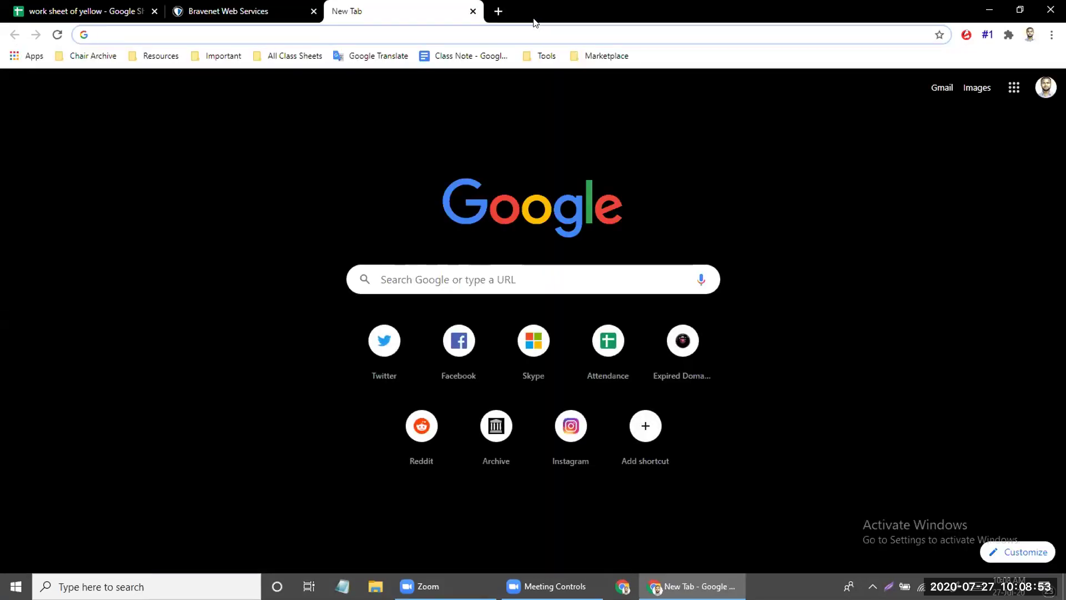
Step: Go to facebook.com and log out of the account from the account menu
text(facebook.com)
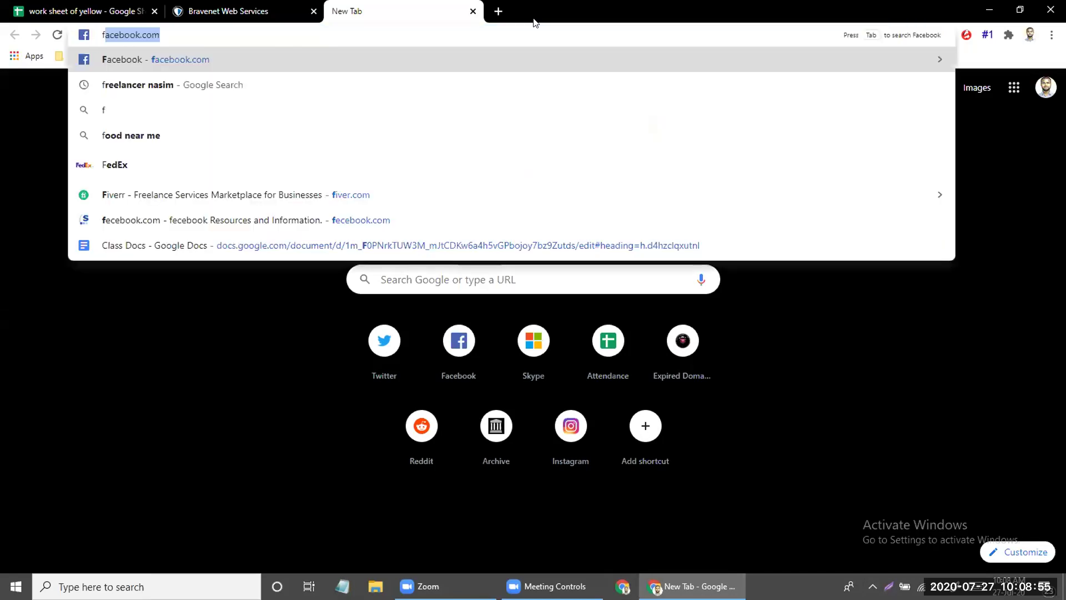
key(Return)
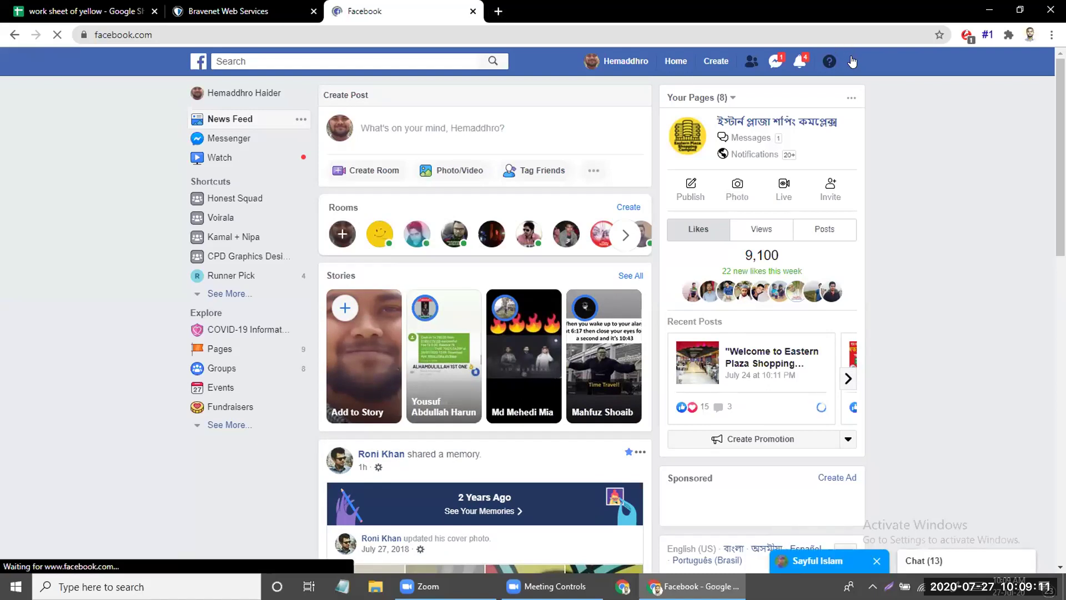
click(852, 61)
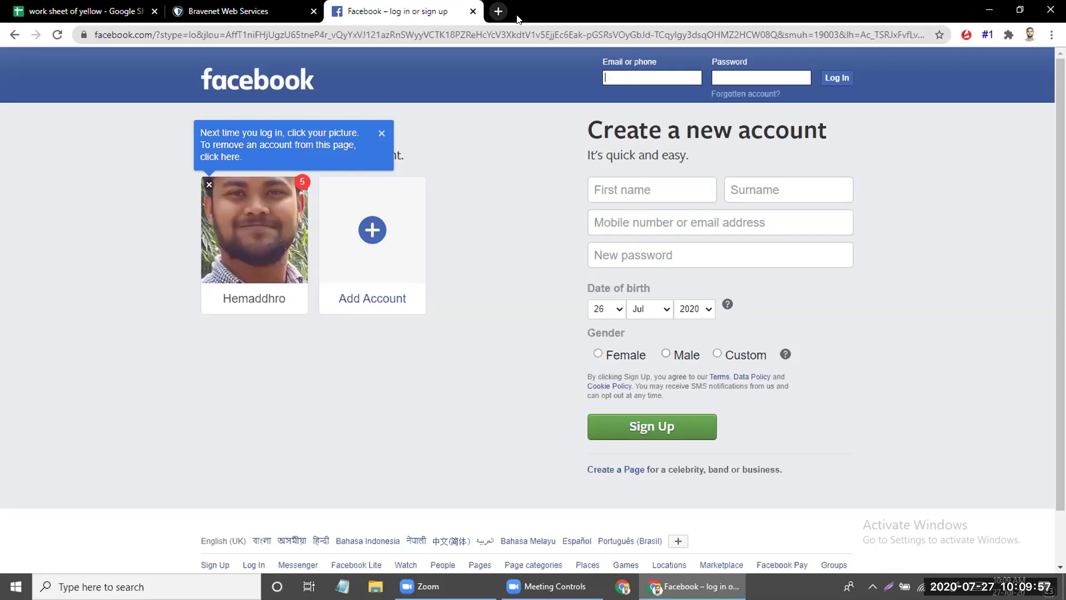
Step: Leave Facebook's sign-up and log-in fields empty and open a fresh browser tab
click(655, 182)
drag(602, 128, 817, 132)
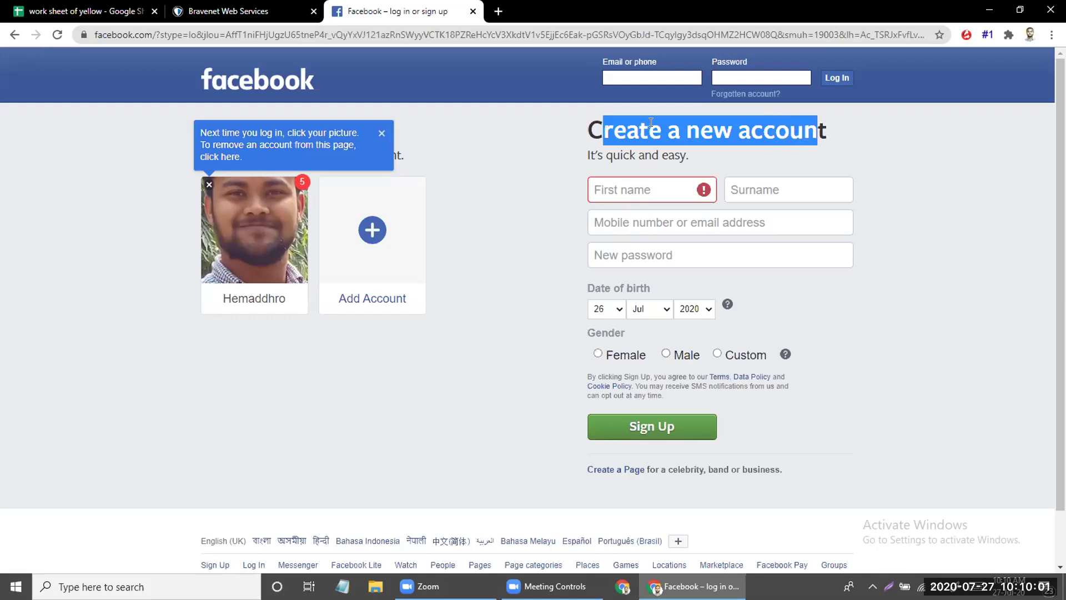
click(637, 76)
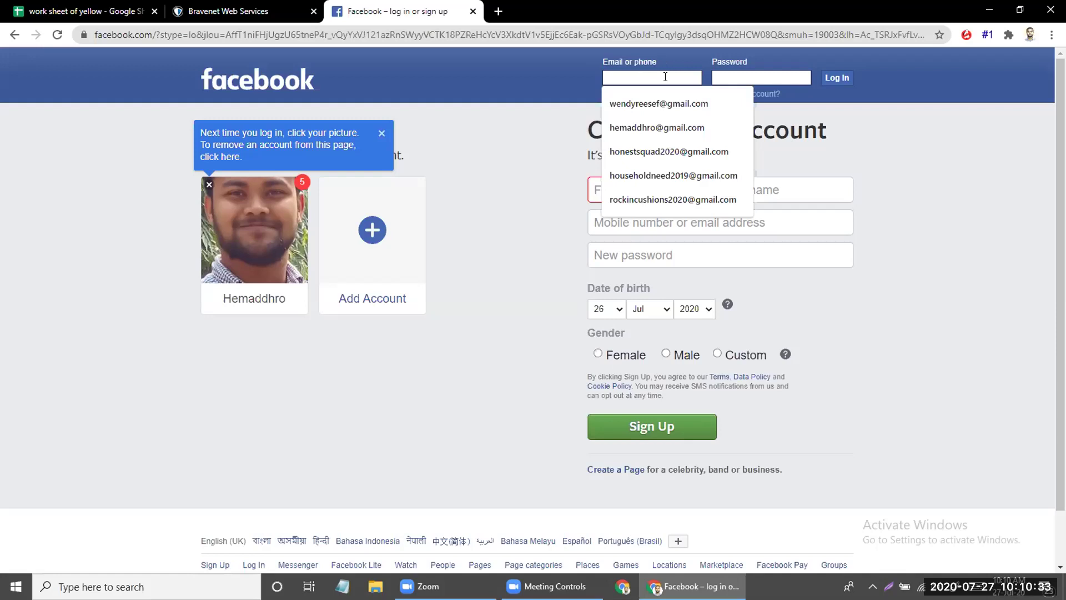
click(734, 73)
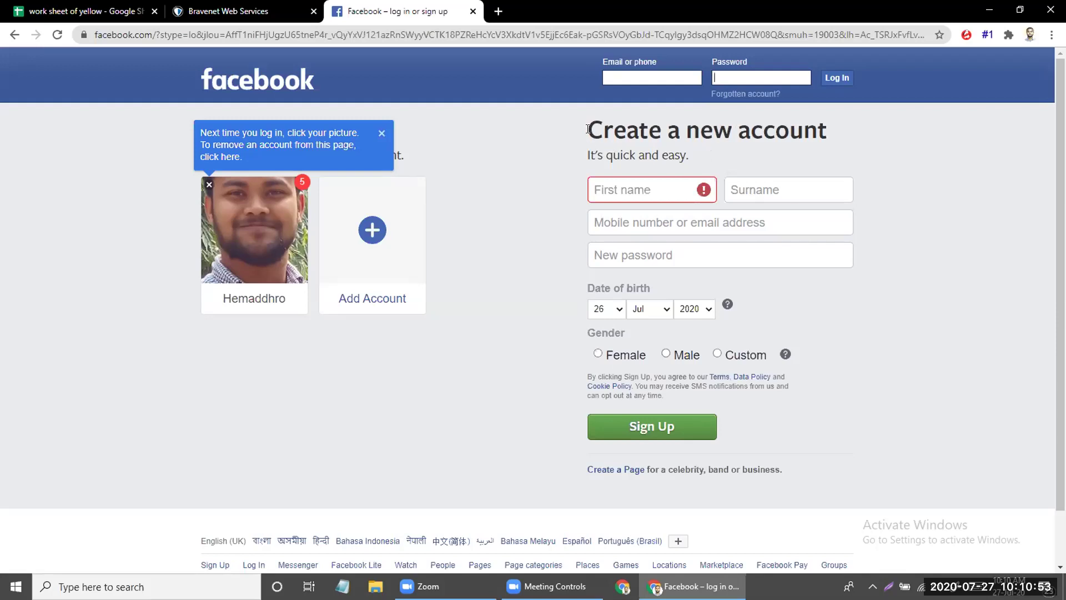
drag(588, 131, 827, 126)
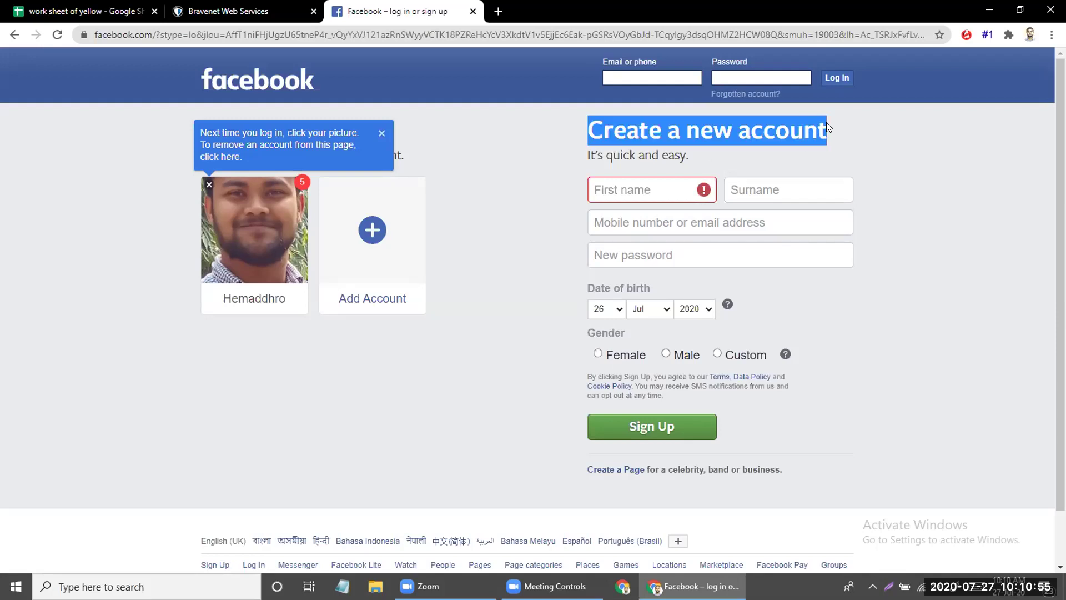
click(610, 202)
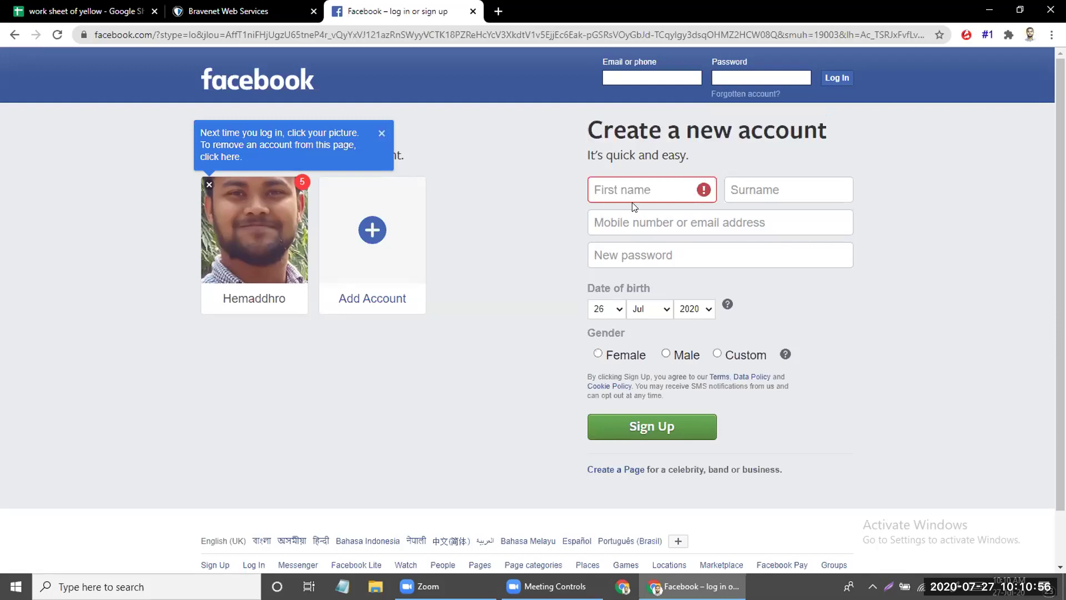
click(498, 11)
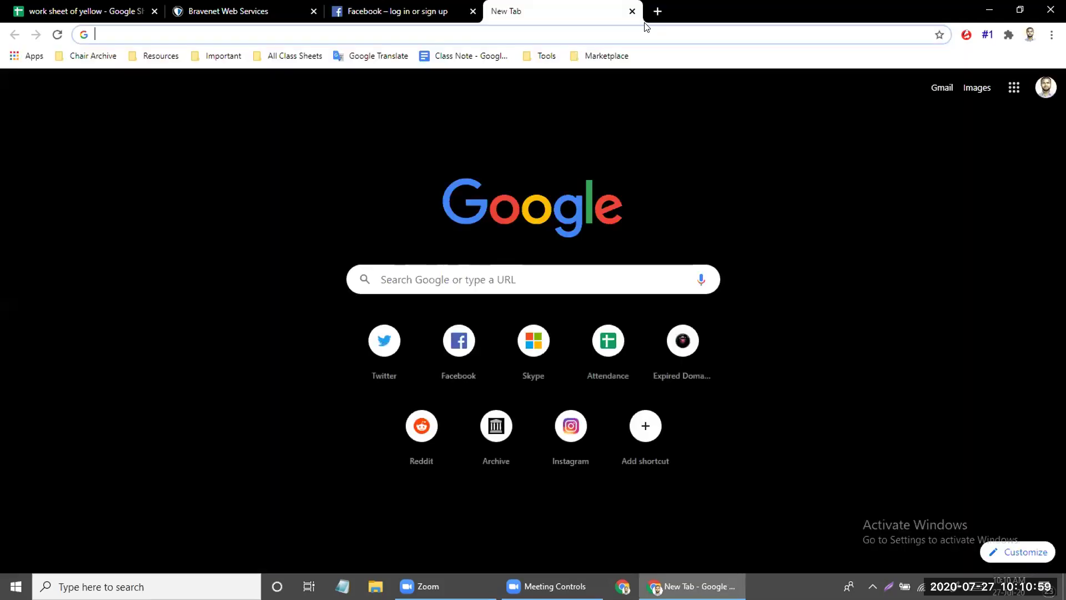
Step: Open Skype from the shortcut tiles and start creating a new Microsoft account
text(sweethomesolution.com)
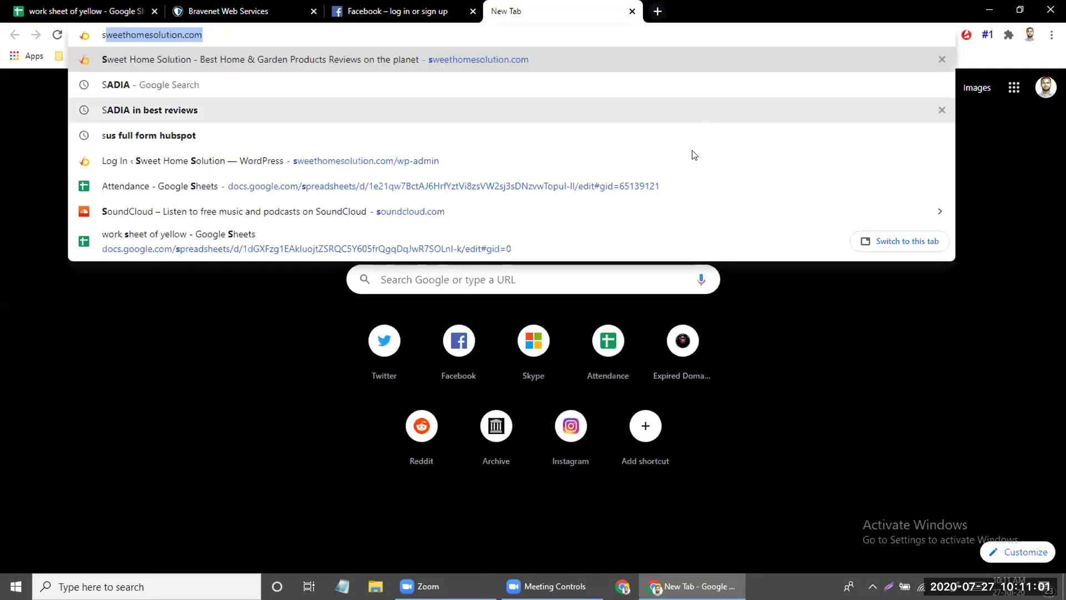
click(530, 347)
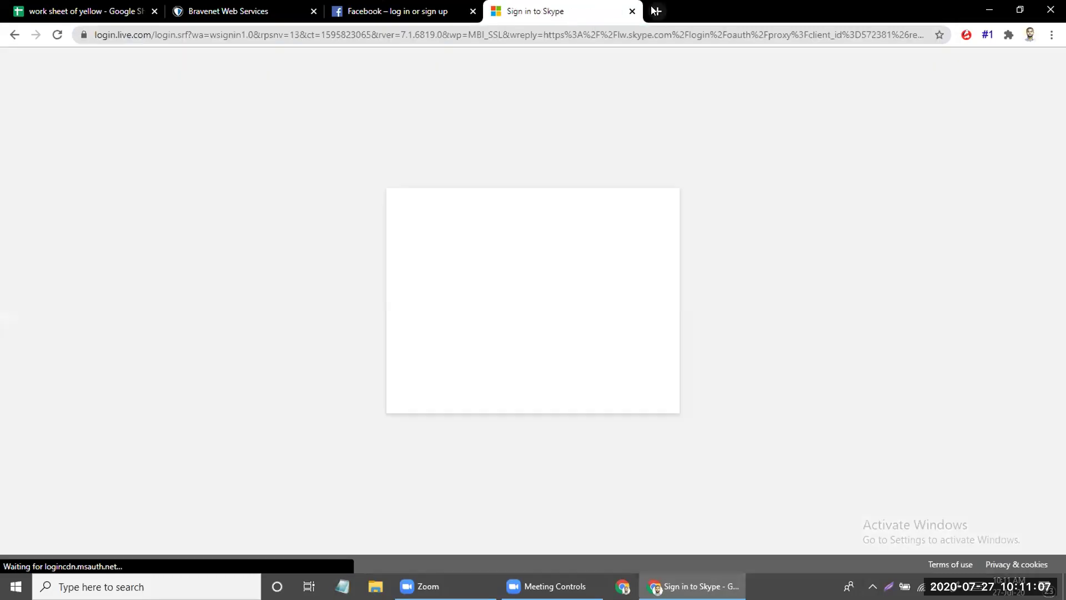
click(653, 10)
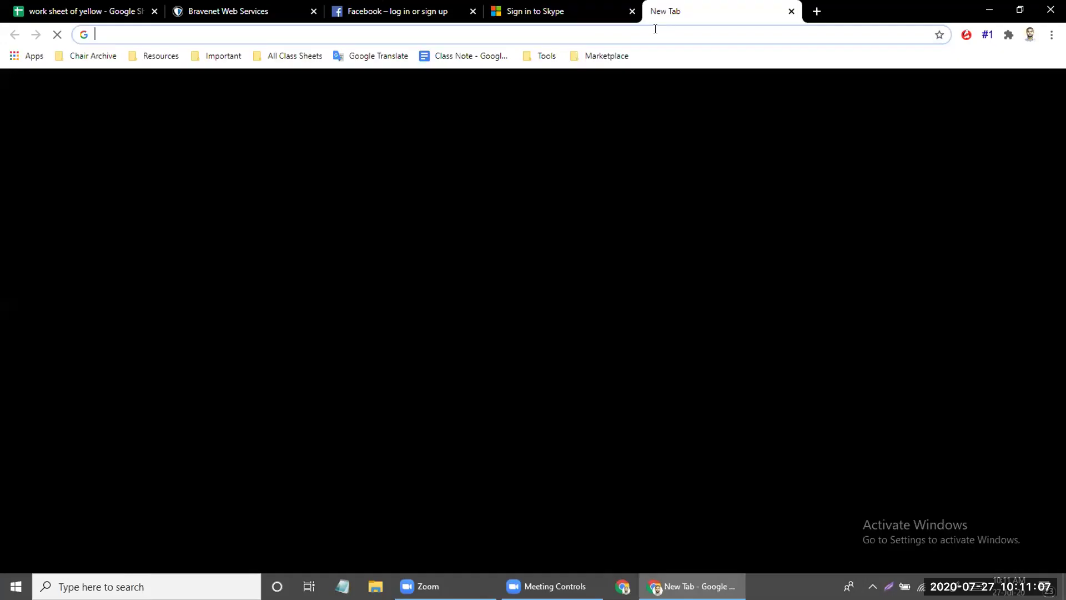
key(ctrl+shift+Tab)
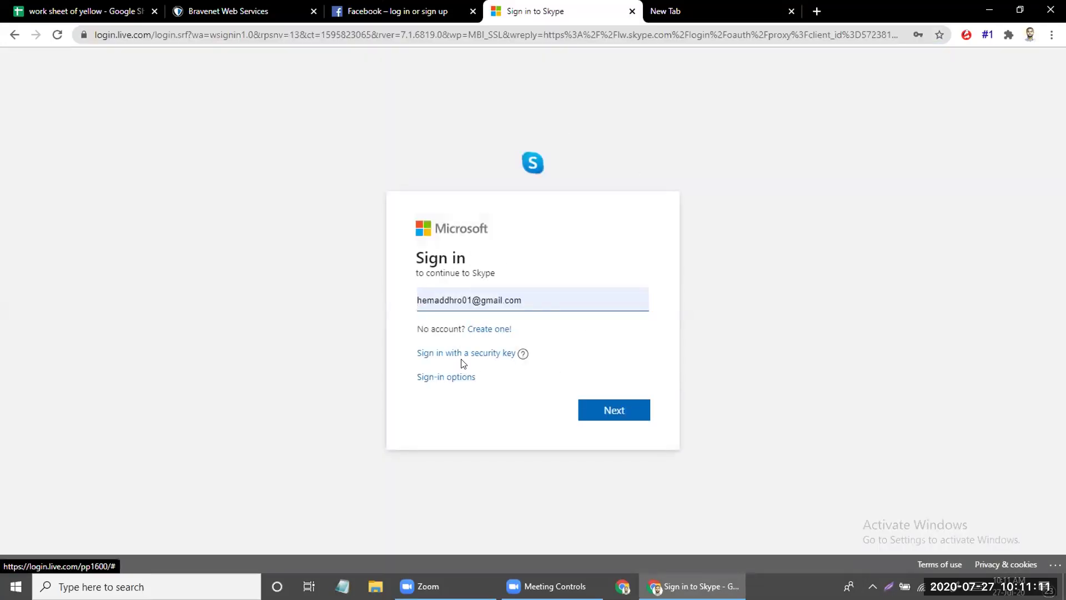
click(488, 330)
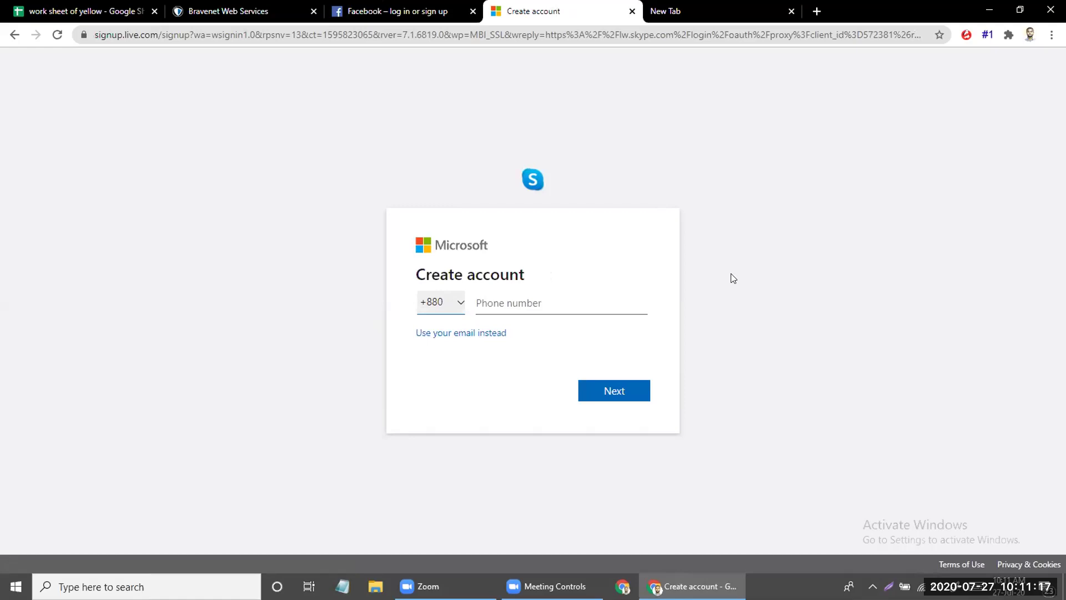
Step: Cycle through the Facebook, blank new tab and Bravenet tabs
click(433, 11)
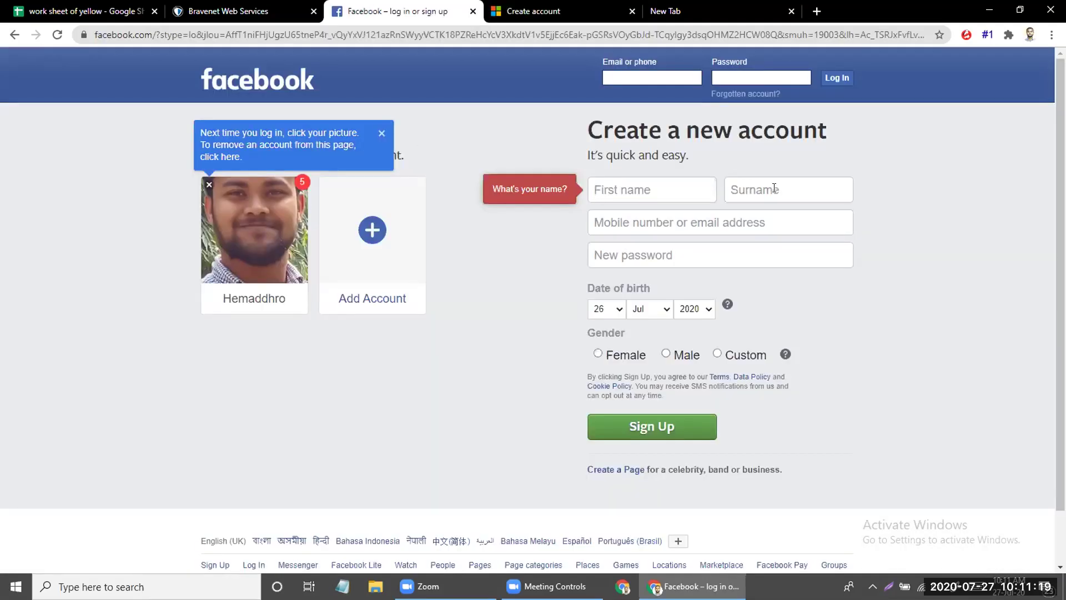
key(ctrl+9)
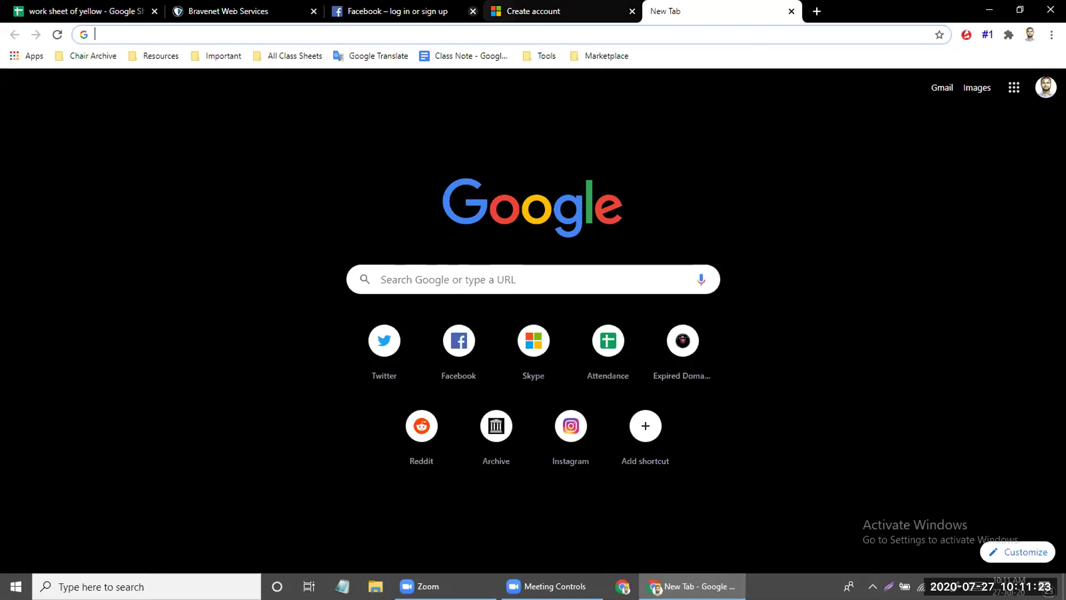
click(244, 11)
Step: Open Bravenet's registration form and flip between the Facebook and Microsoft sign-up tabs
scroll(337, 178, up, 1)
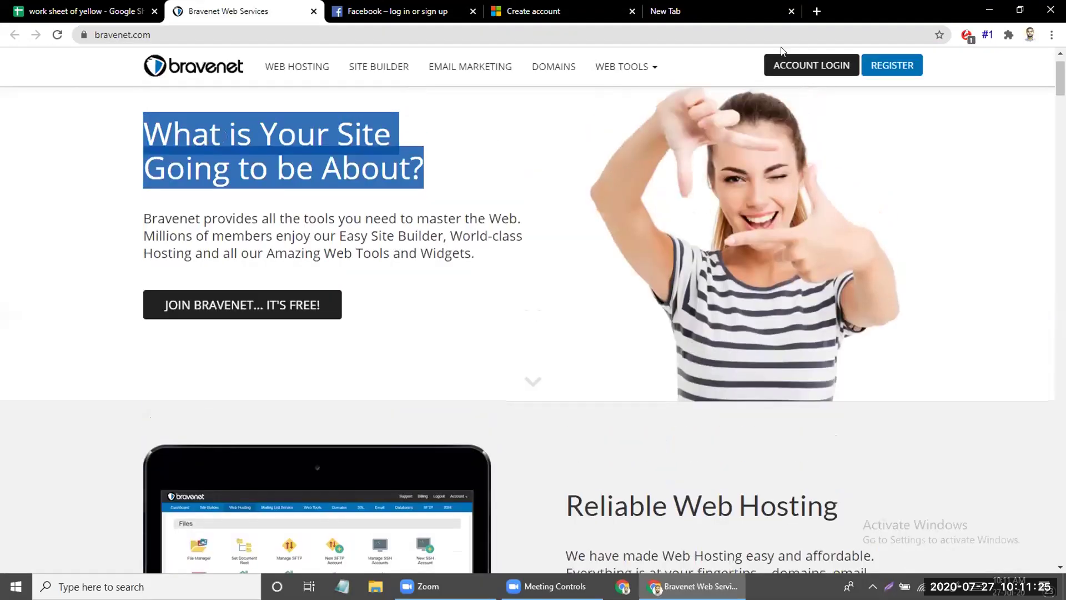
click(891, 66)
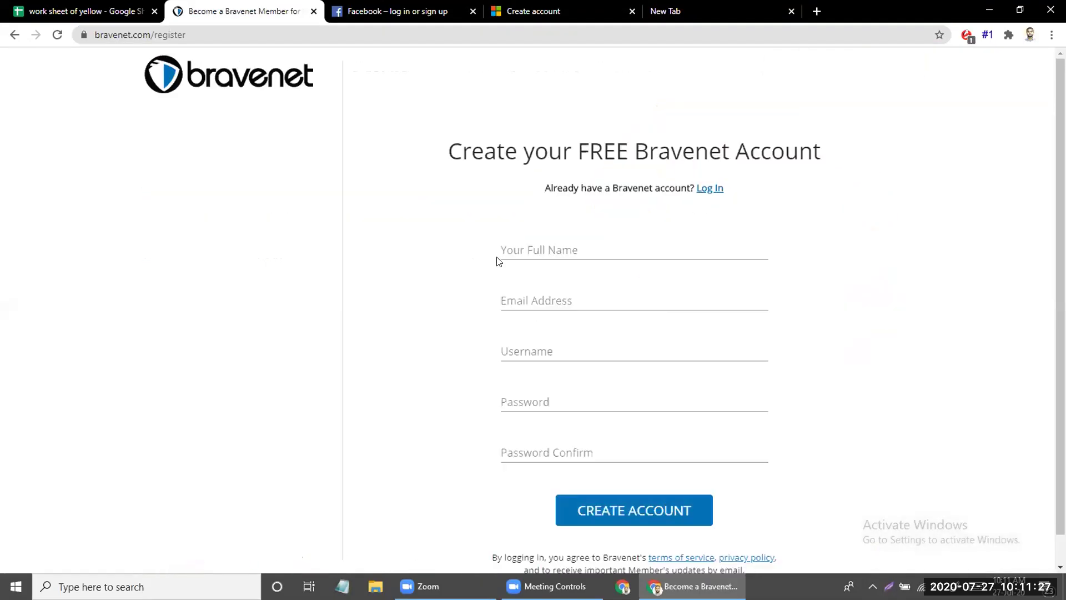
scroll(600, 231, down, 1)
click(418, 11)
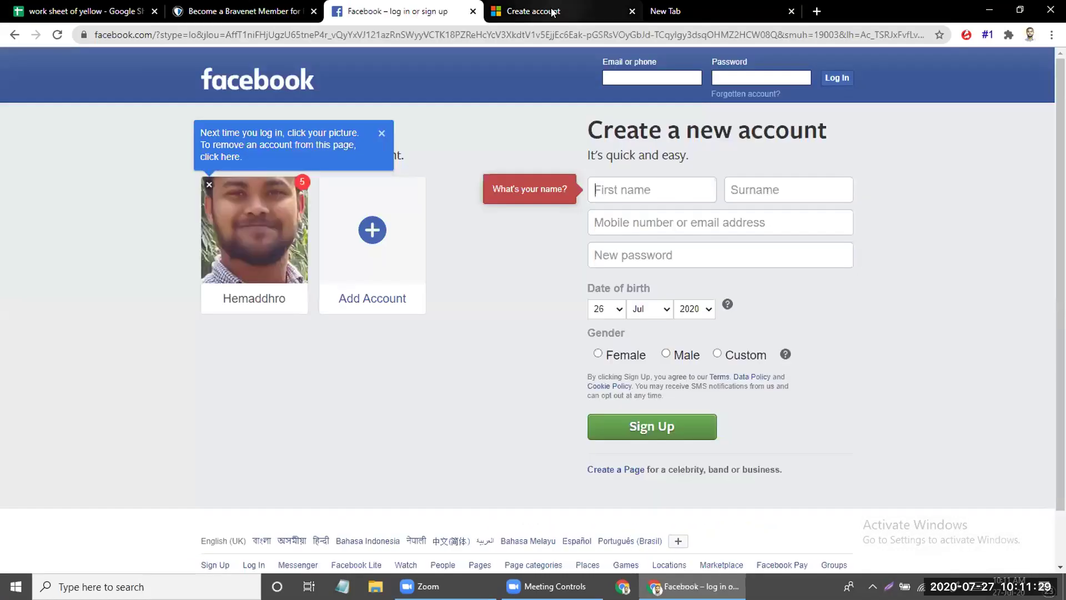
click(555, 12)
click(425, 11)
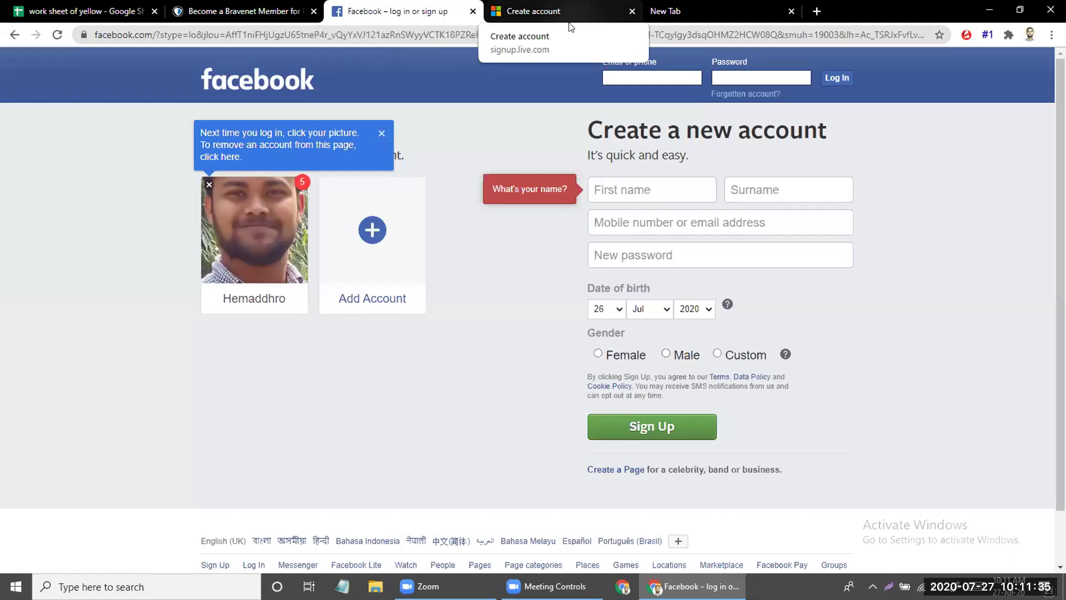
click(552, 16)
click(432, 17)
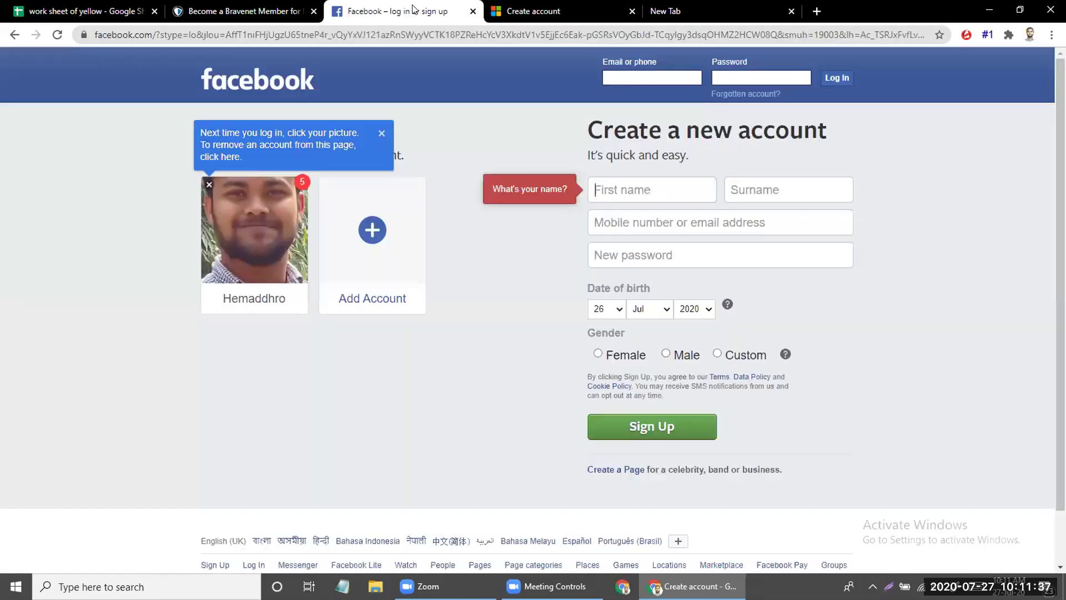
click(281, 18)
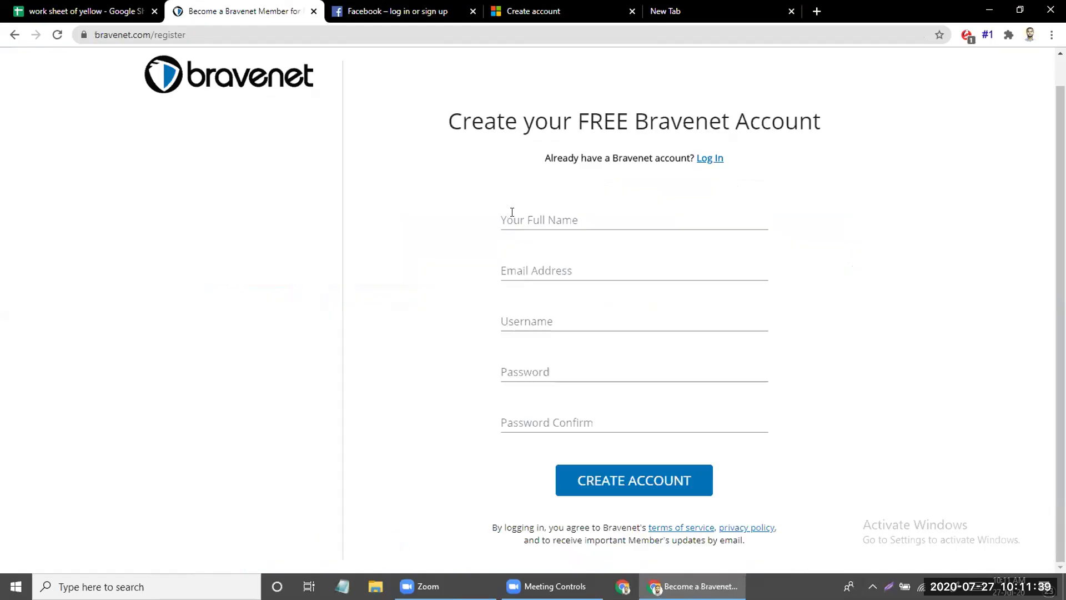
Step: Click through the empty Bravenet and Facebook sign-up fields without entering anything
click(598, 222)
click(561, 269)
click(540, 332)
click(440, 397)
click(595, 411)
key(ctrl+Tab)
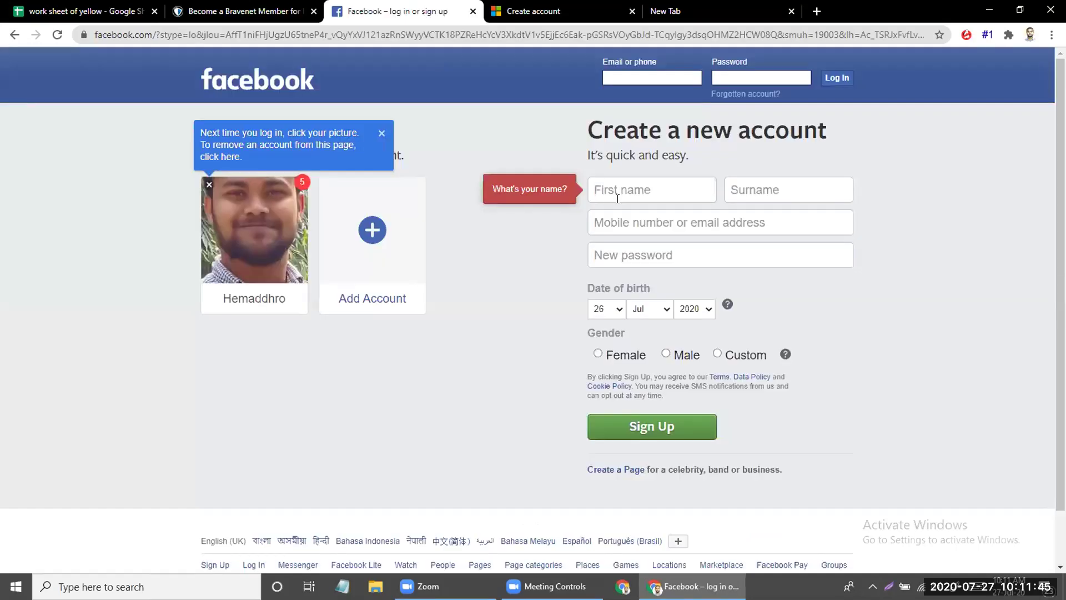
click(756, 194)
click(751, 225)
click(733, 255)
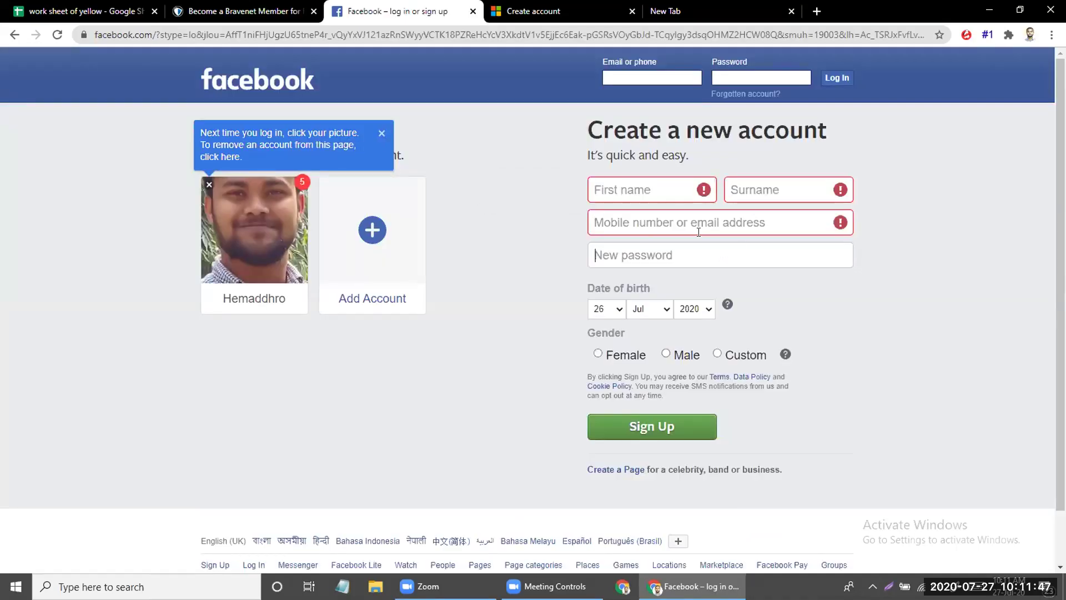
click(566, 7)
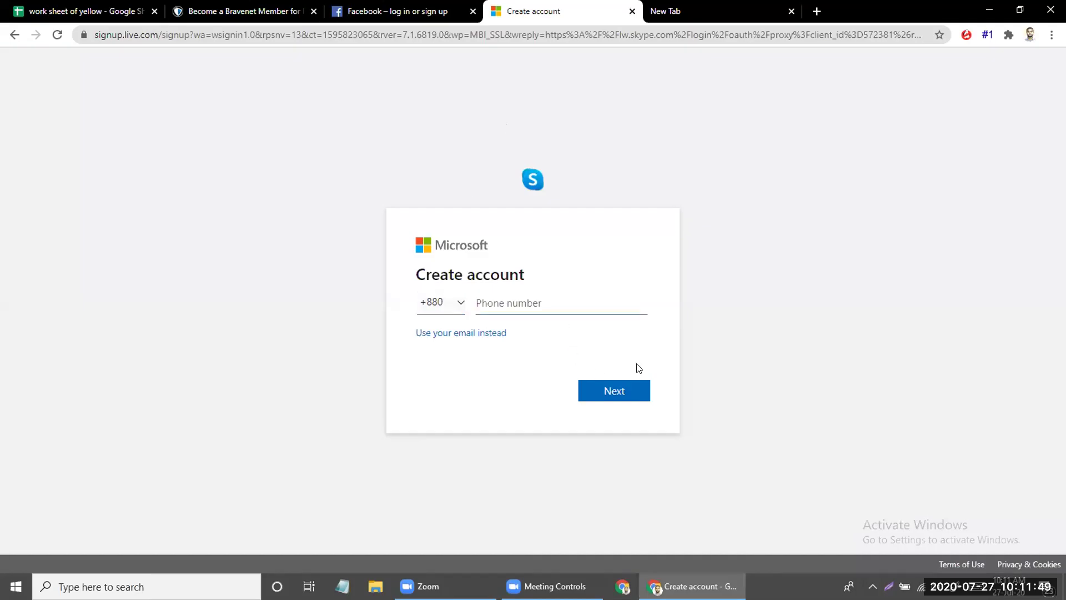
click(400, 8)
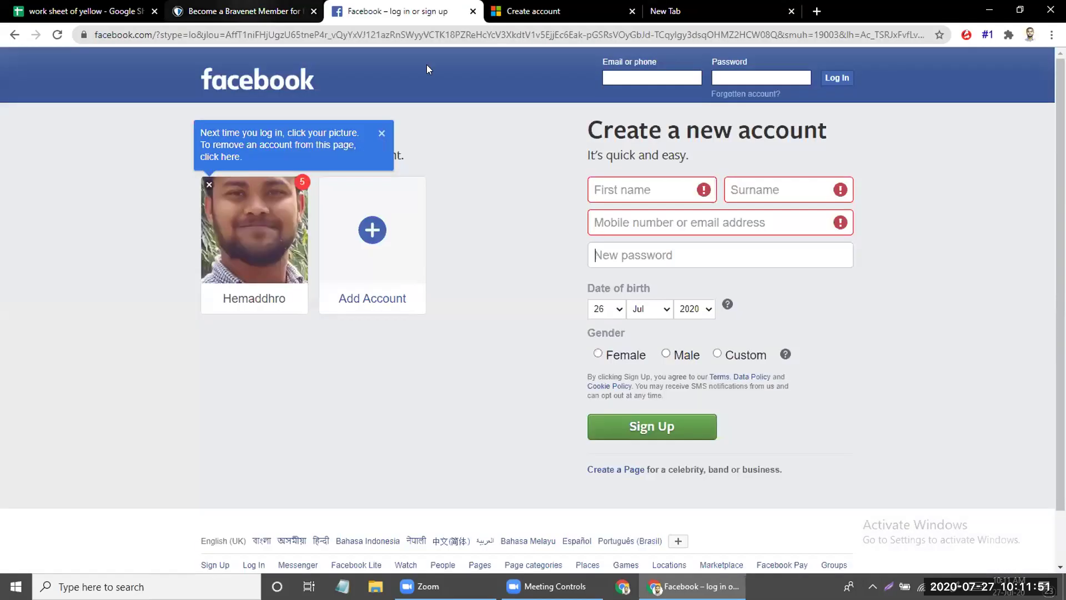
click(251, 8)
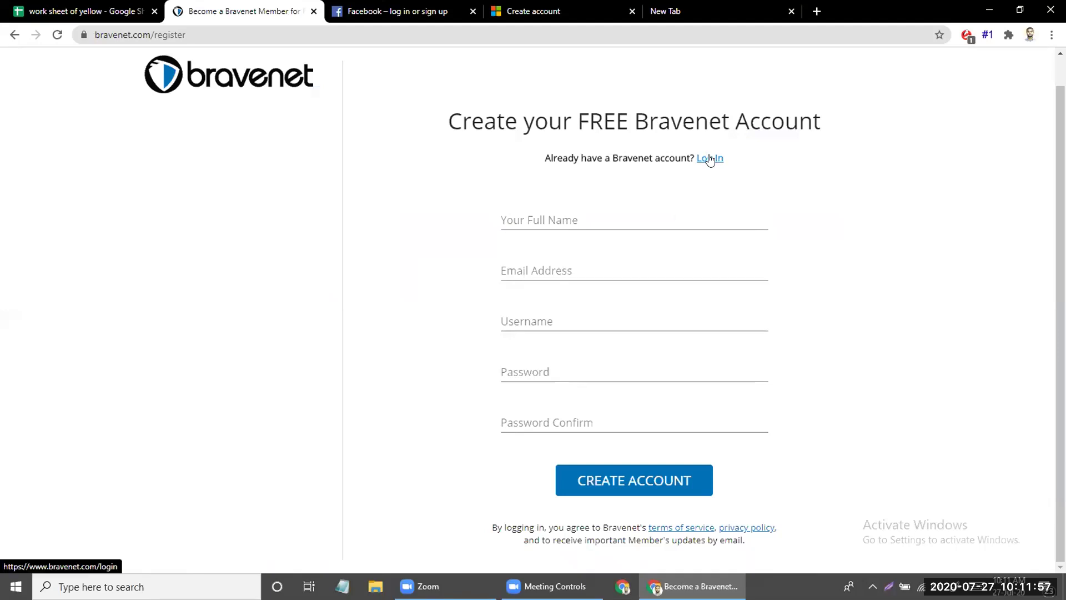
Step: Close the Facebook, Microsoft create-account and blank tabs, keeping the sheet and Bravenet form
click(473, 11)
click(474, 11)
click(473, 11)
click(83, 11)
key(ctrl+Tab)
Step: Click through the Full Name, Email Address and Username fields of the Bravenet form
click(544, 219)
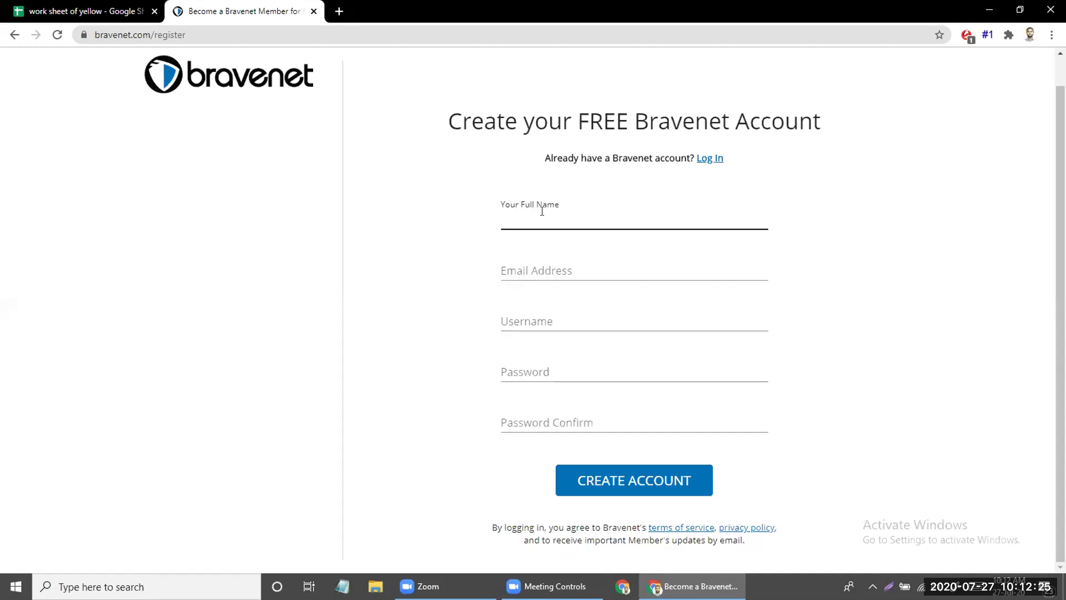
click(556, 275)
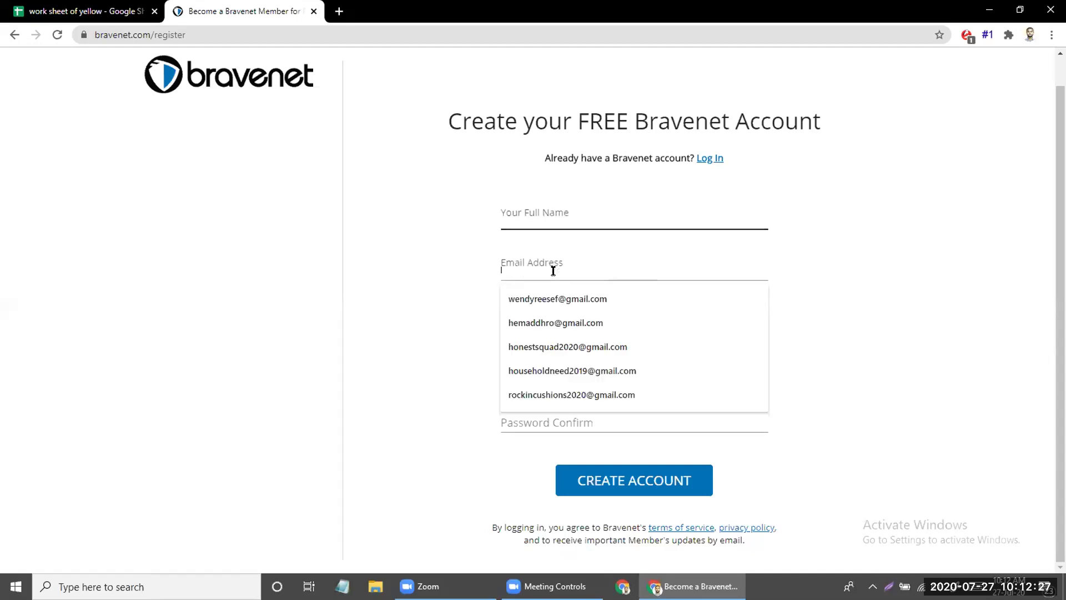
click(496, 251)
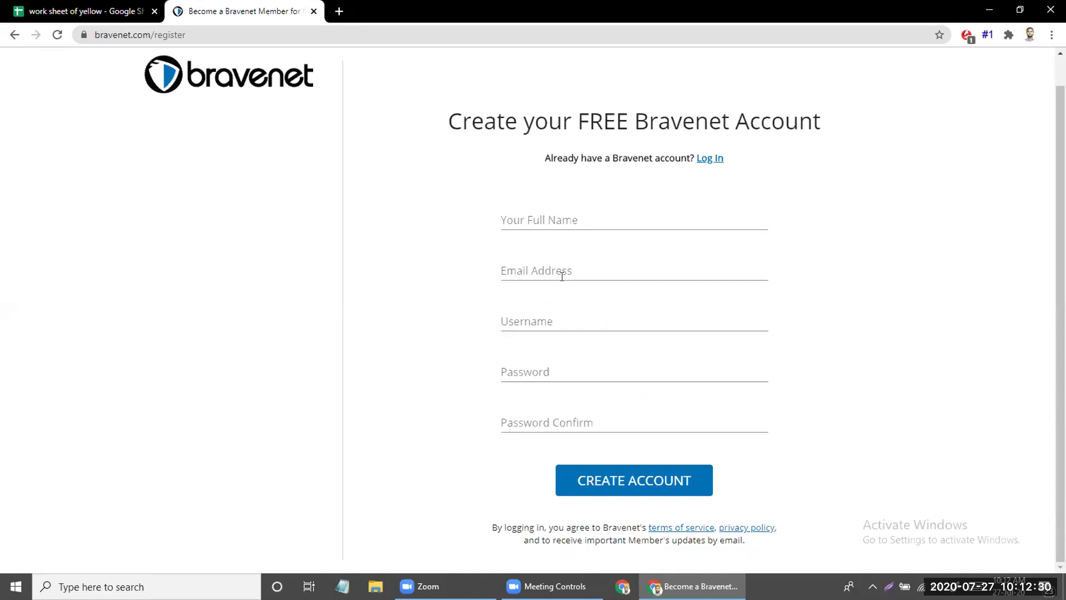
drag(595, 245, 608, 418)
click(547, 212)
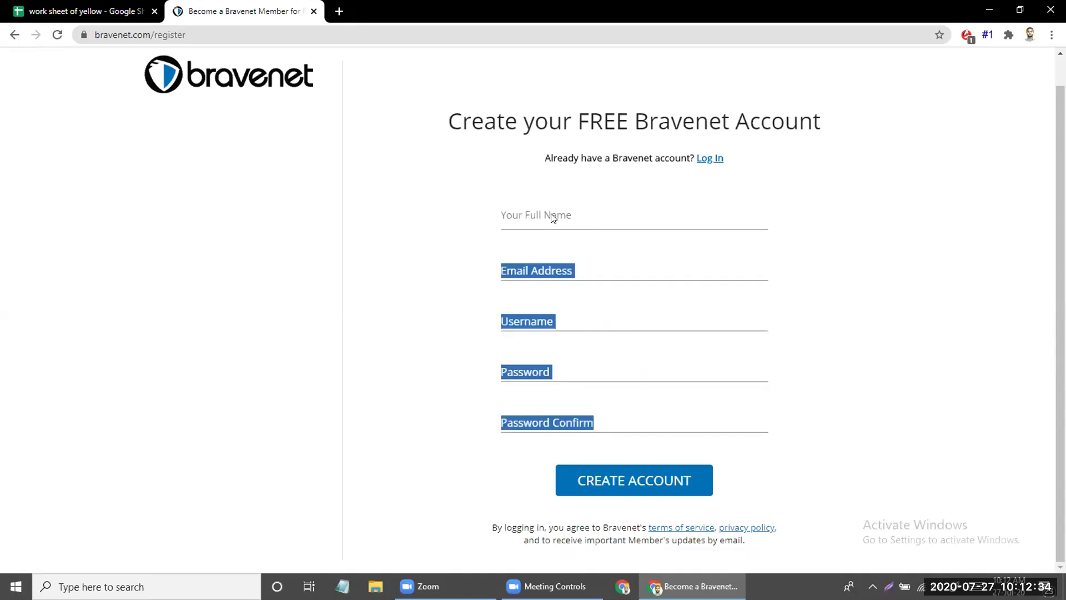
click(894, 265)
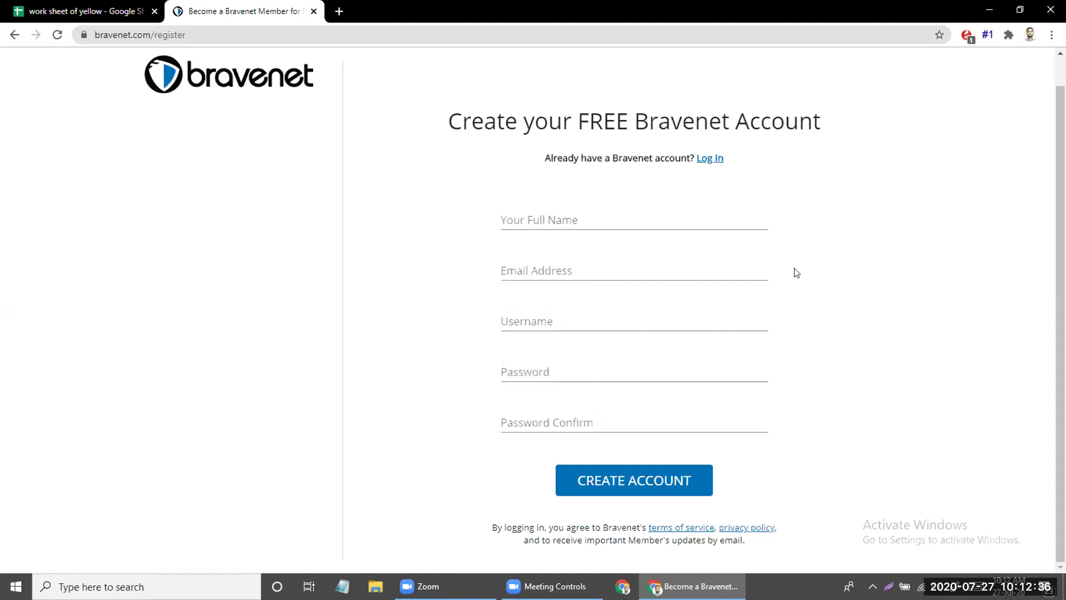
click(570, 320)
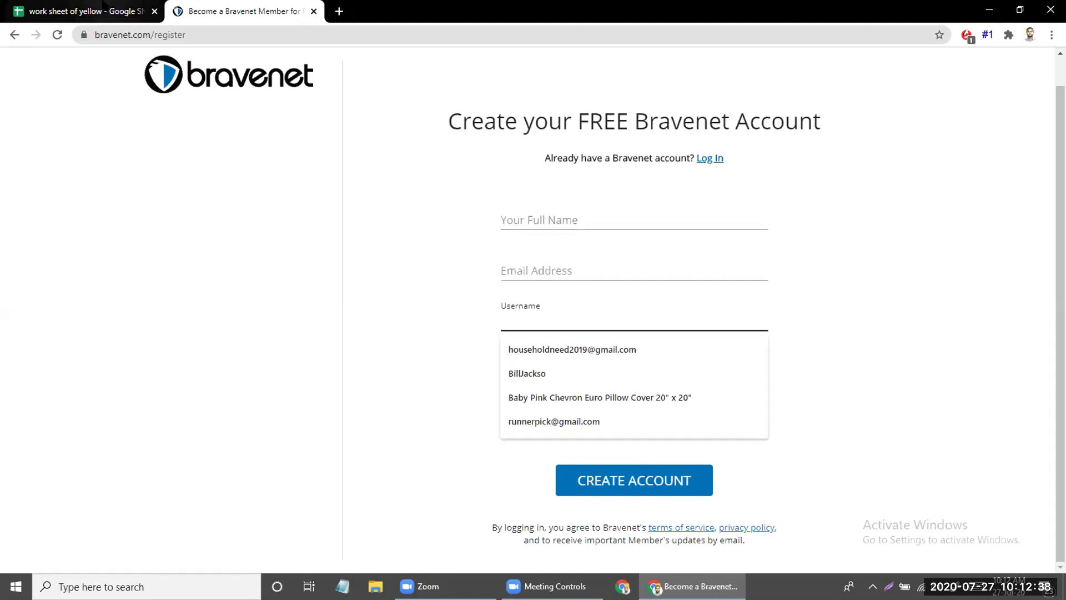
click(545, 217)
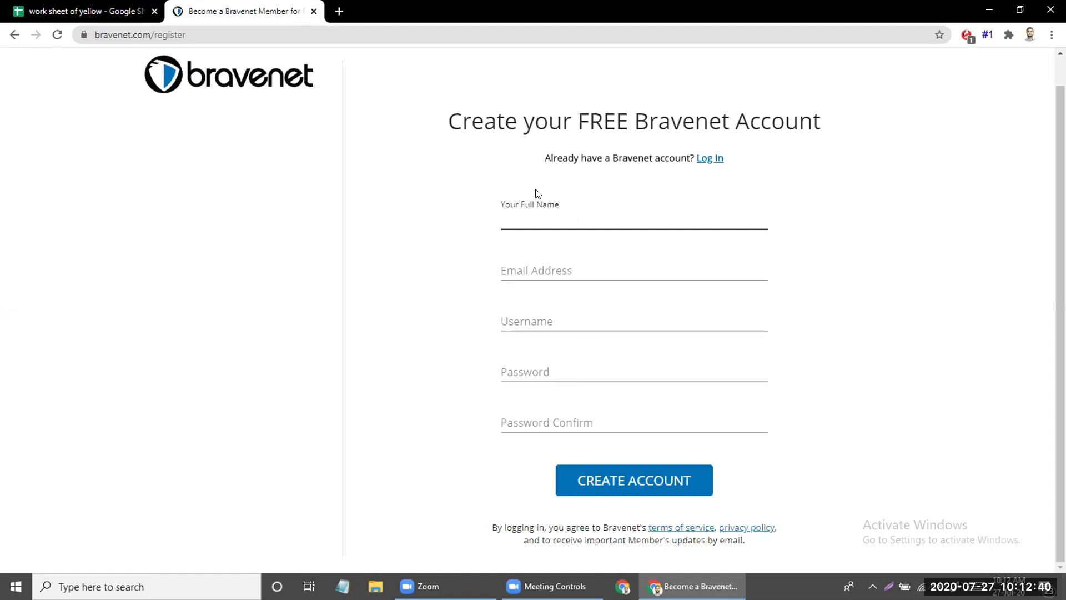
click(482, 200)
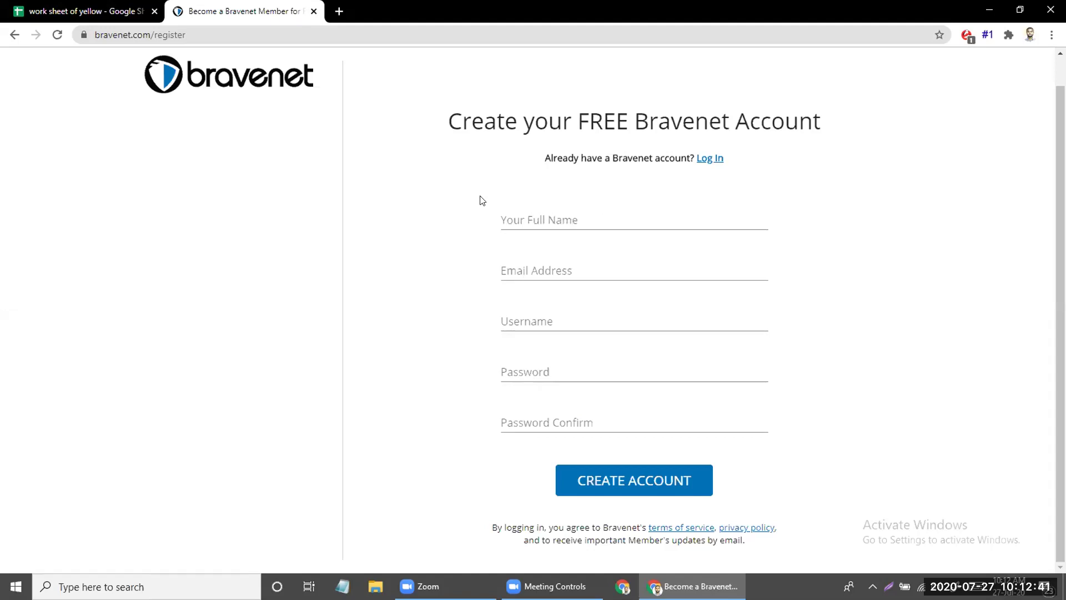
click(522, 216)
click(528, 205)
click(530, 269)
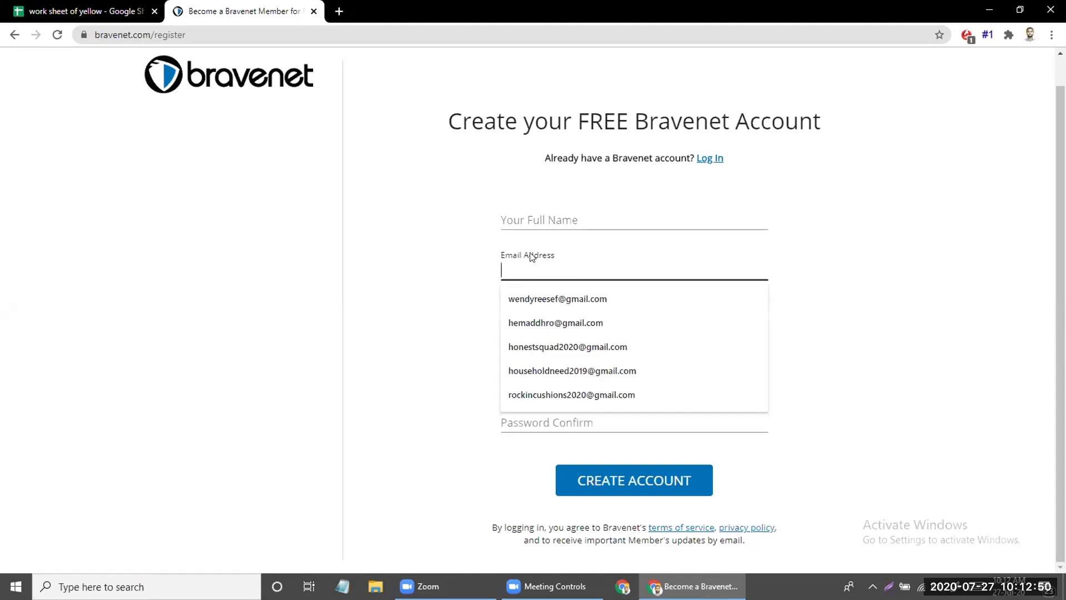
Step: Enter the account password in Bravenet's Password field and select it
click(48, 10)
click(223, 12)
click(544, 262)
click(453, 326)
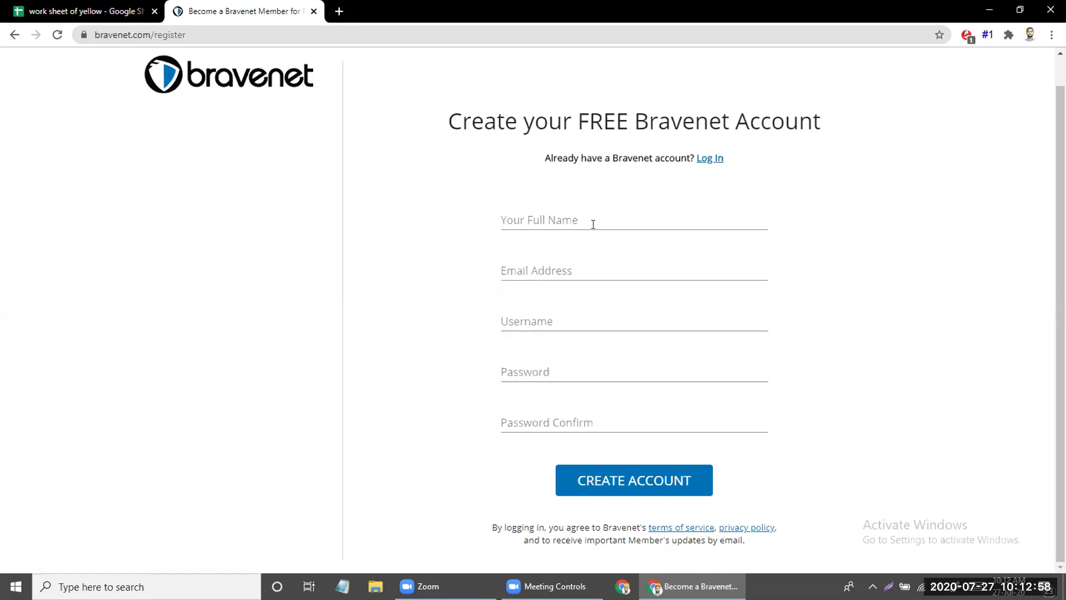
click(539, 314)
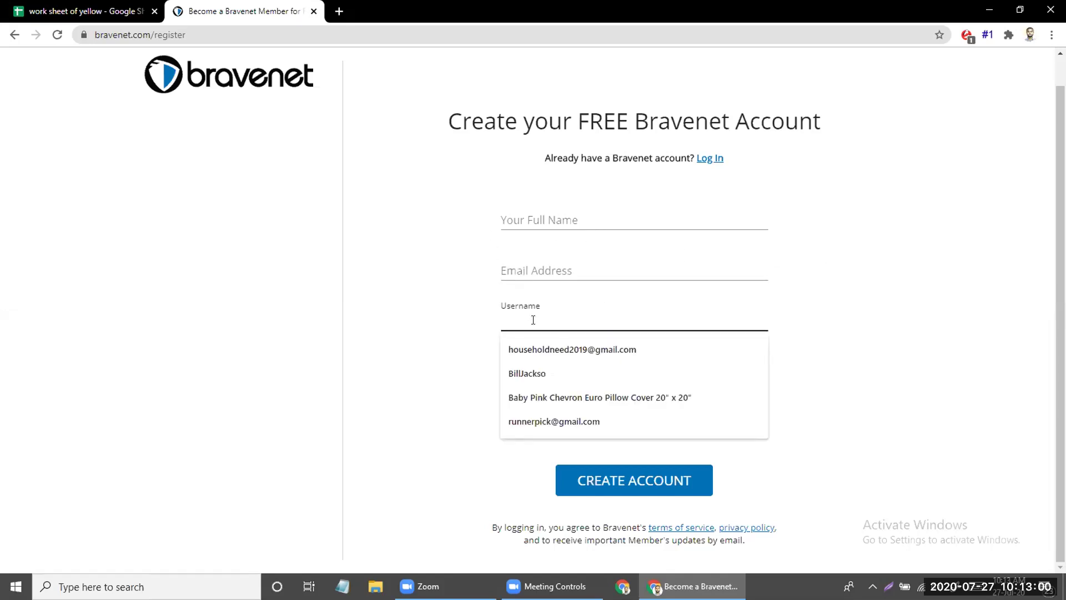
click(549, 368)
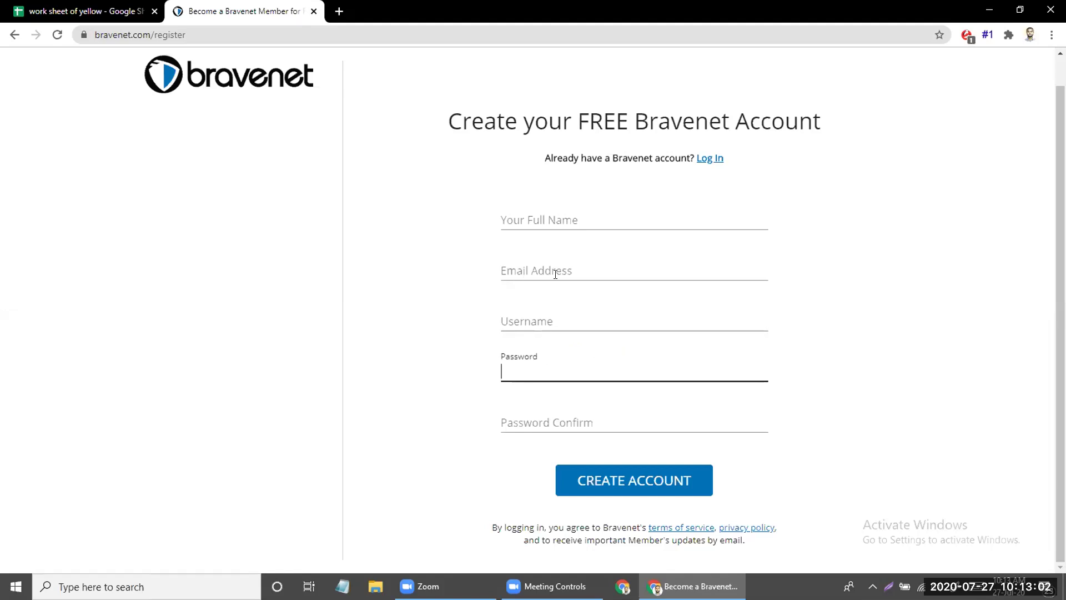
text(•••••)
drag(530, 373, 354, 373)
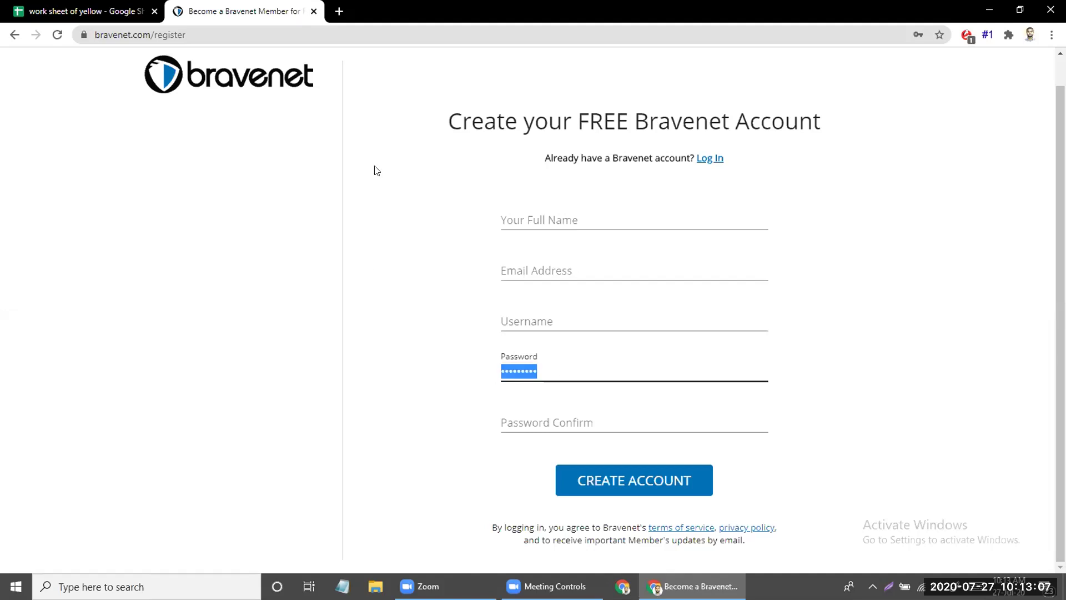
Step: In a new tab, type 'yellow', then replace it with the account password
click(339, 11)
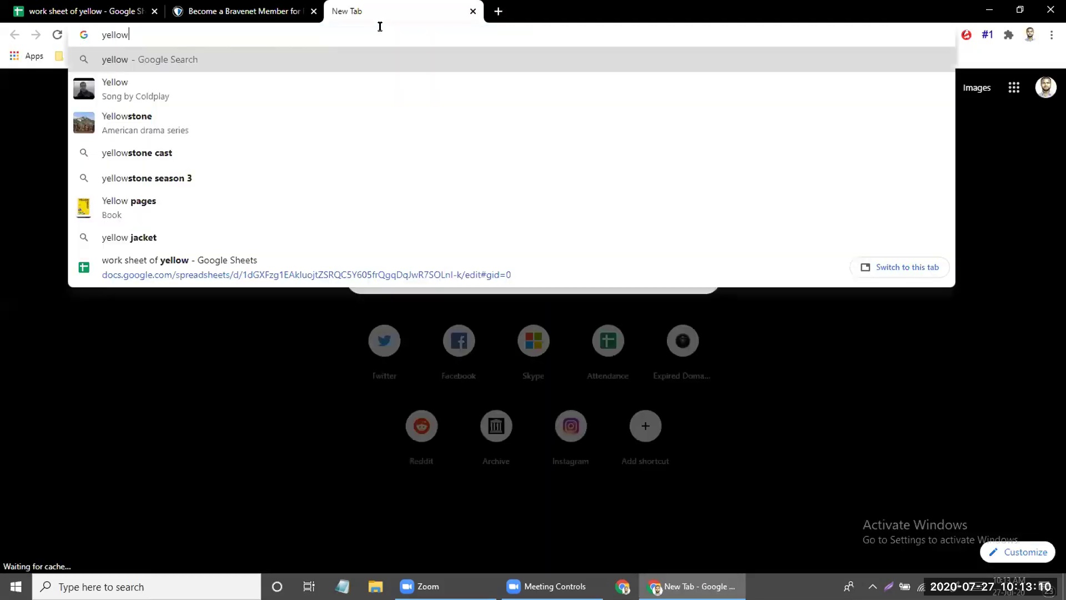
key(BackSpace)
key(BackSpace)
key(BackSpace)
key(BackSpace)
key(BackSpace)
key(BackSpace)
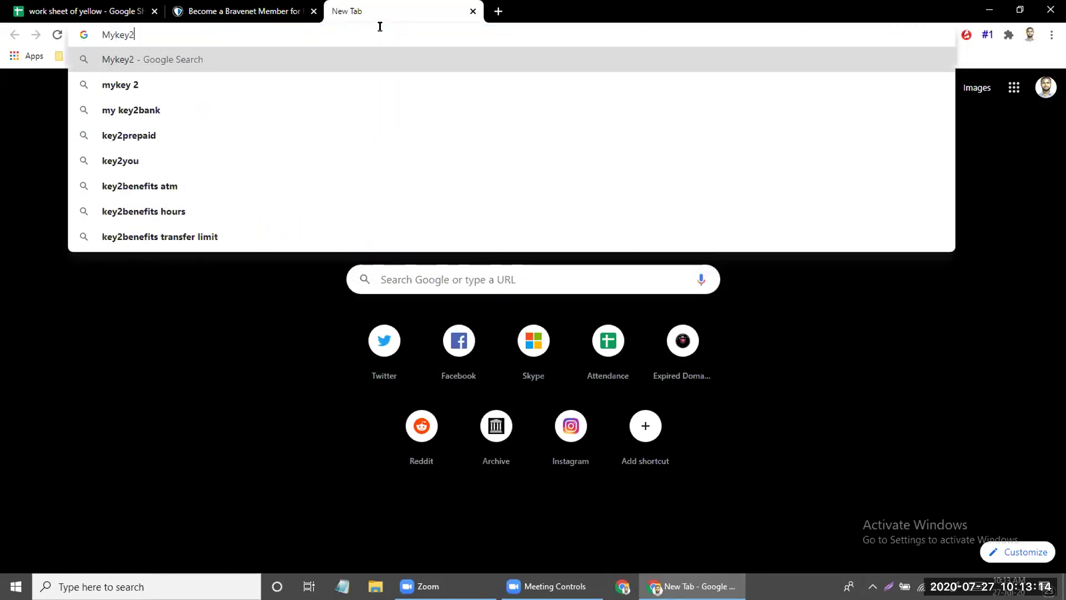
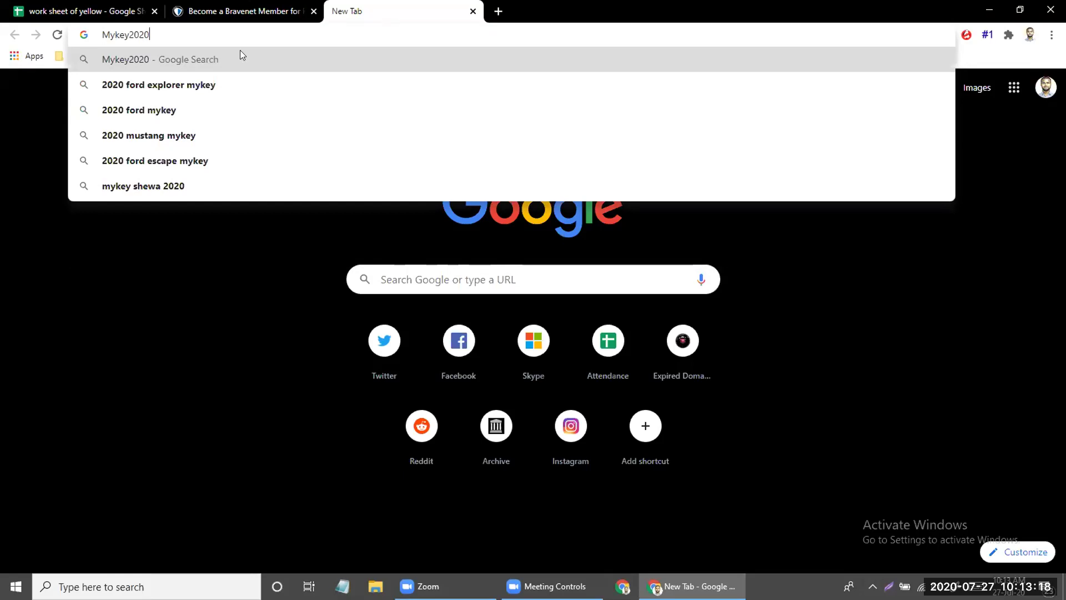
Step: Paste the account password into cell D1 of the work sheet of yellow
key(ctrl+a)
key(ctrl+c)
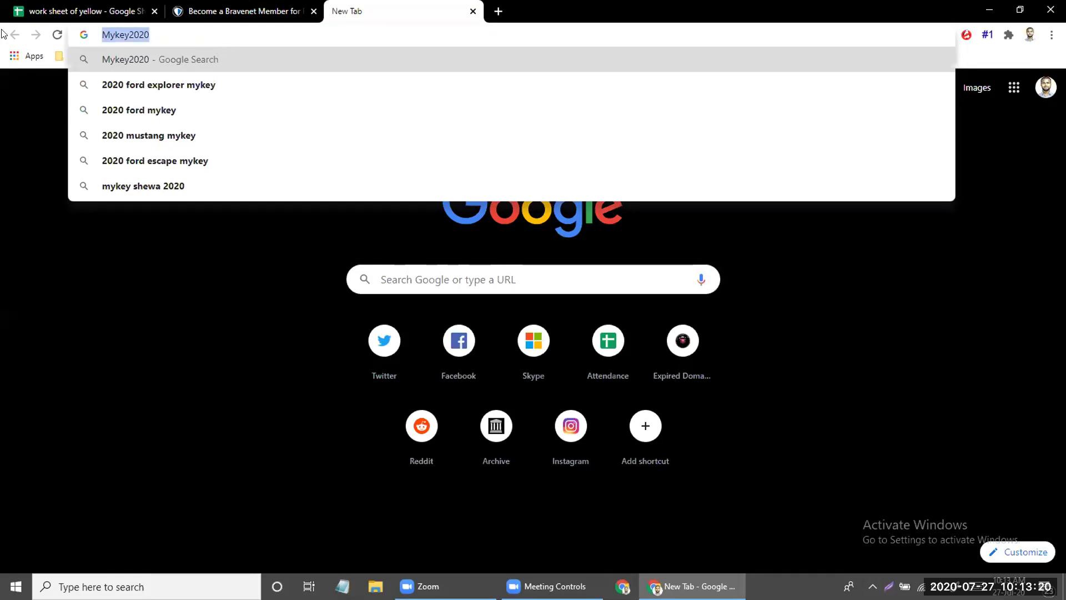
key(Escape)
click(29, 16)
click(428, 203)
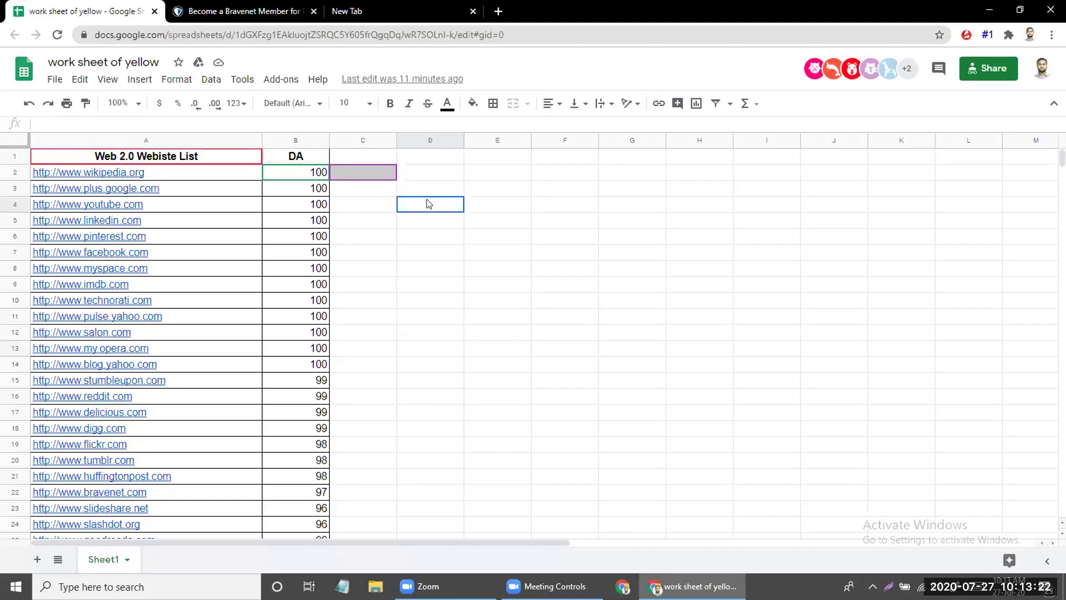
click(417, 158)
key(ctrl+v)
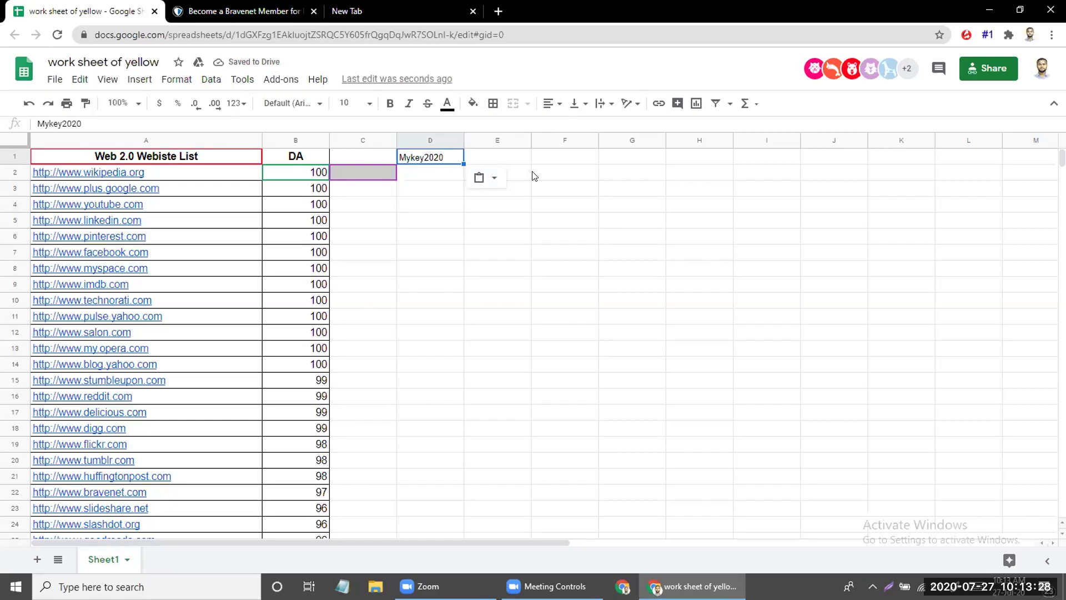
click(499, 157)
click(226, 12)
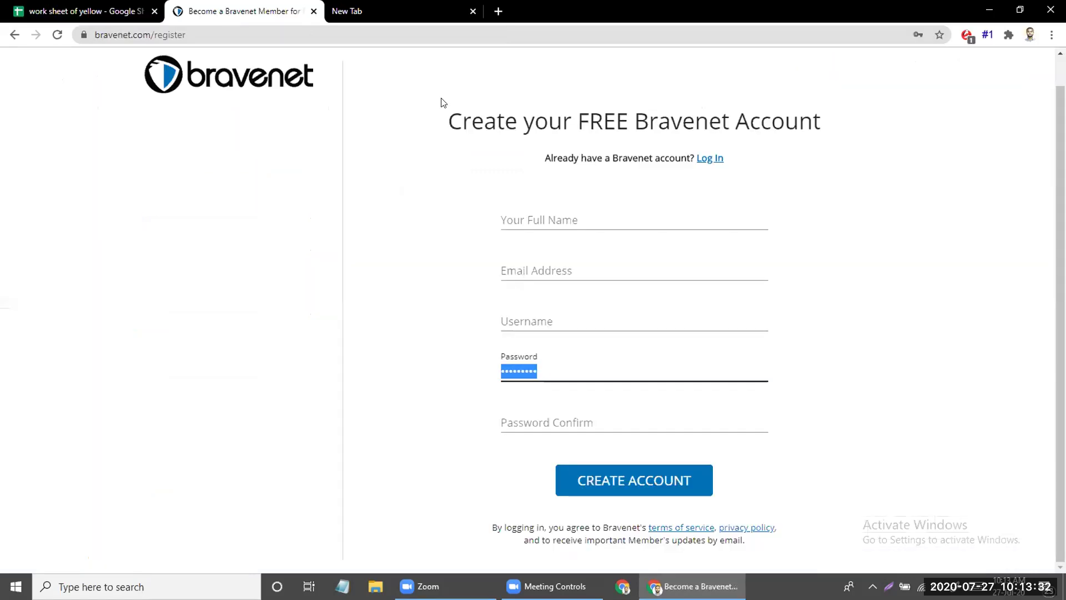
Step: Enter the full name on the Bravenet form and paste it as the username
click(561, 230)
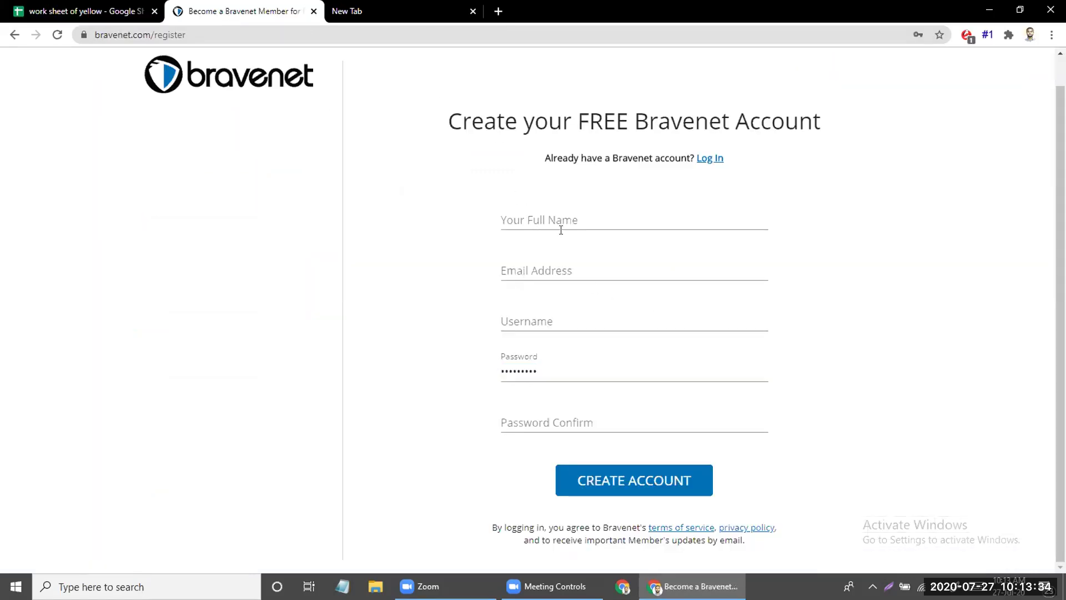
click(561, 223)
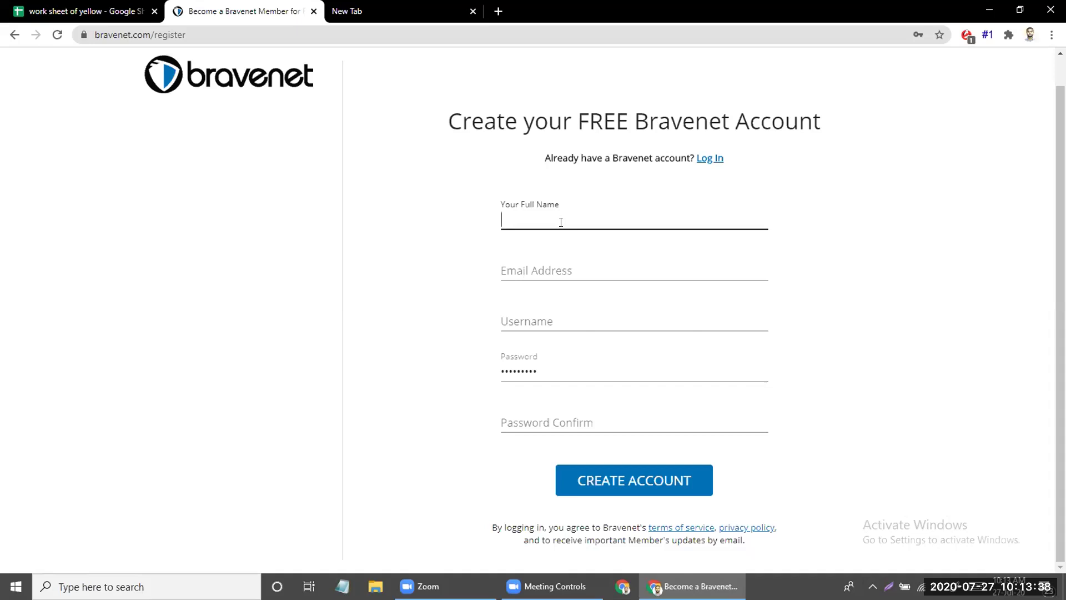
text(smarthomepolution)
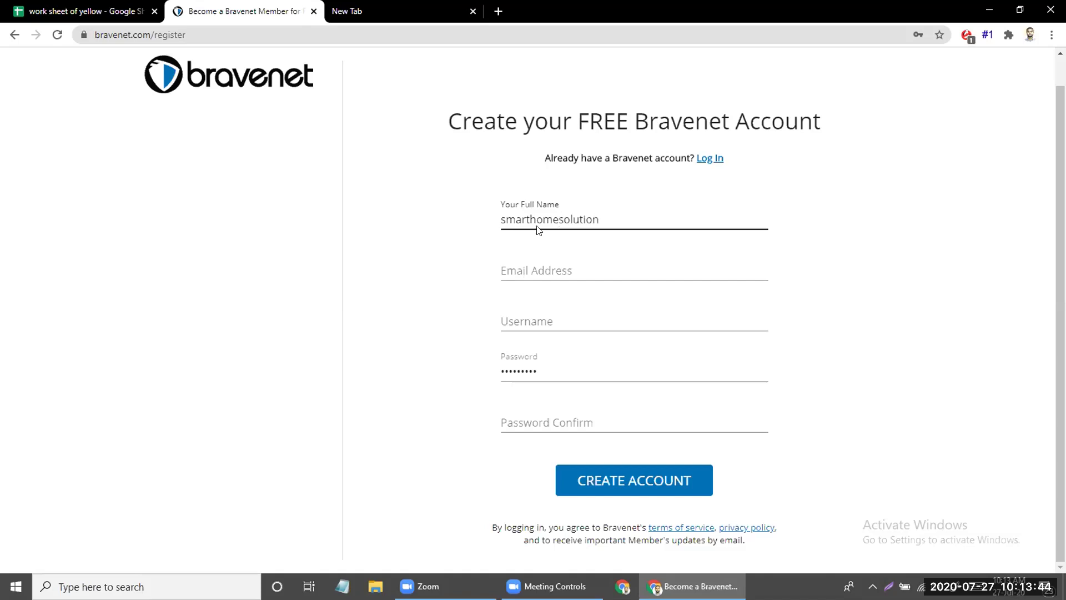
double_click(539, 218)
key(ctrl+c)
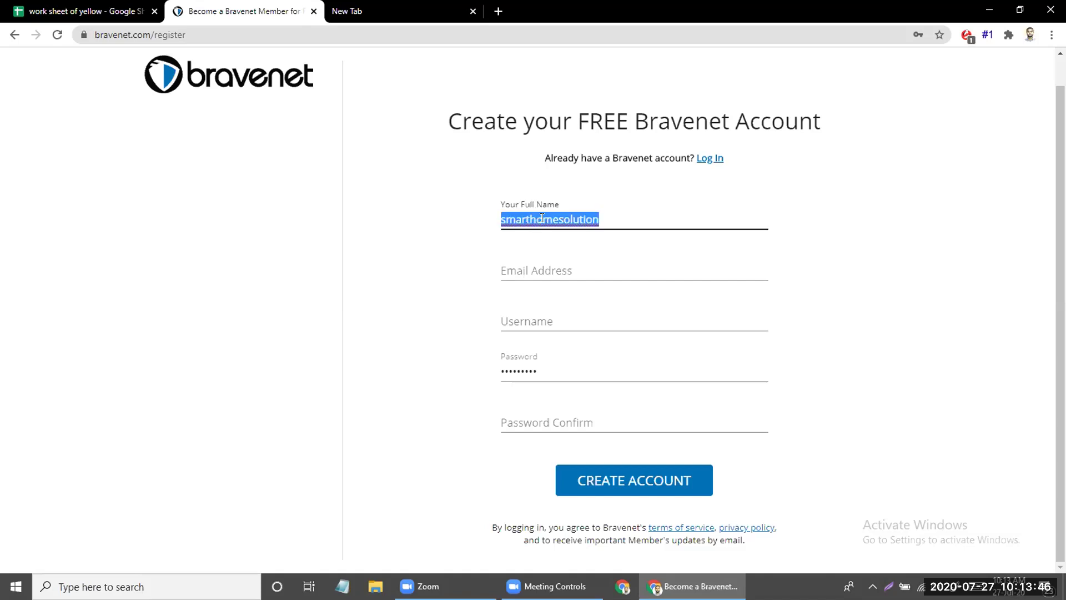
click(549, 318)
key(ctrl+v)
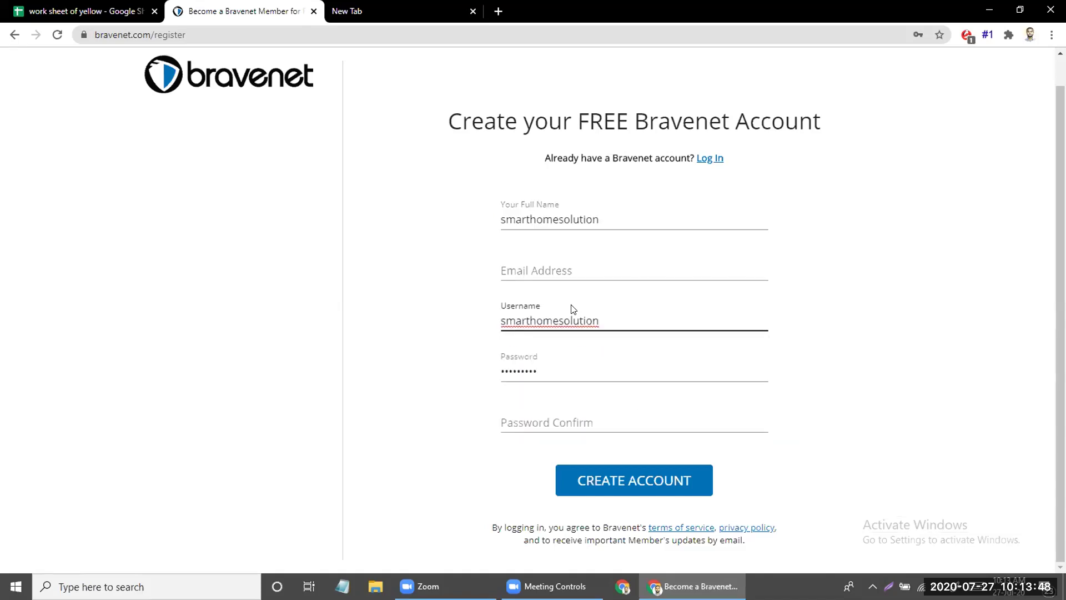
Step: Type the Gmail address into the Email Address field
click(553, 281)
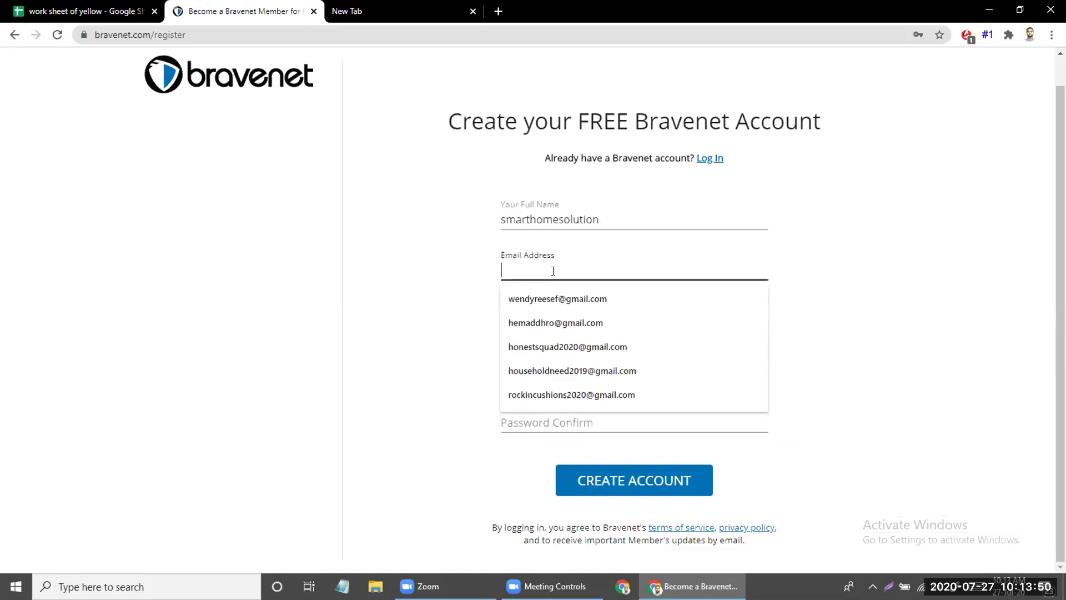
click(440, 114)
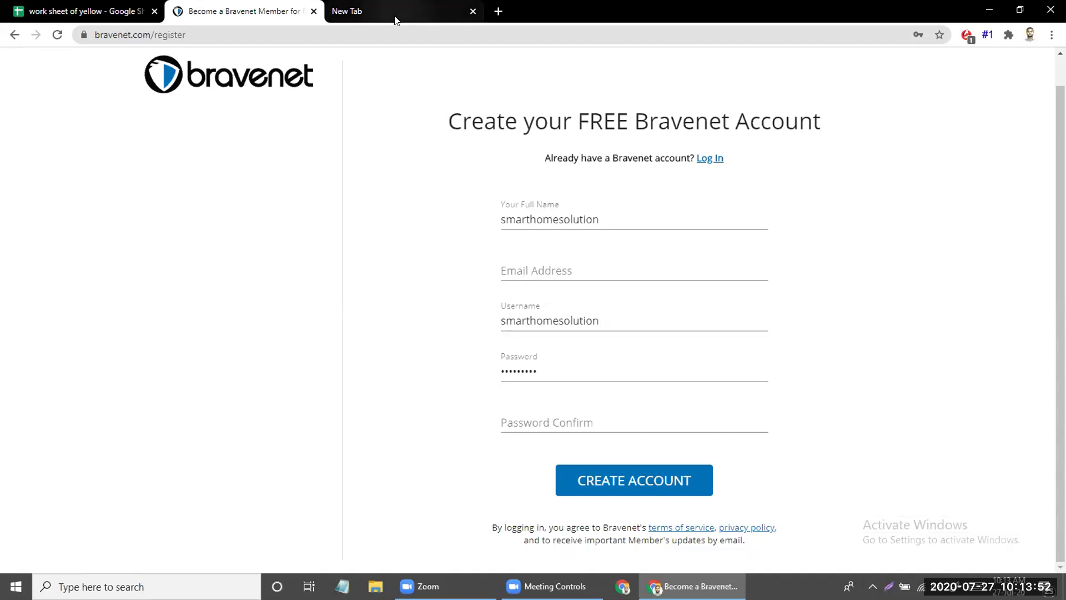
click(533, 266)
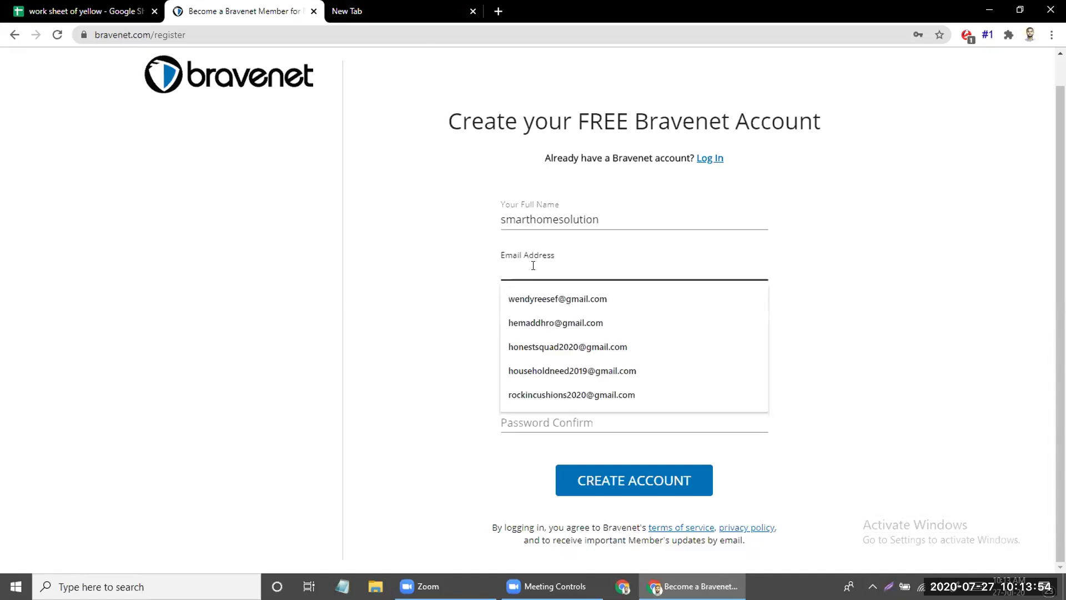
text(g)
key(BackSpace)
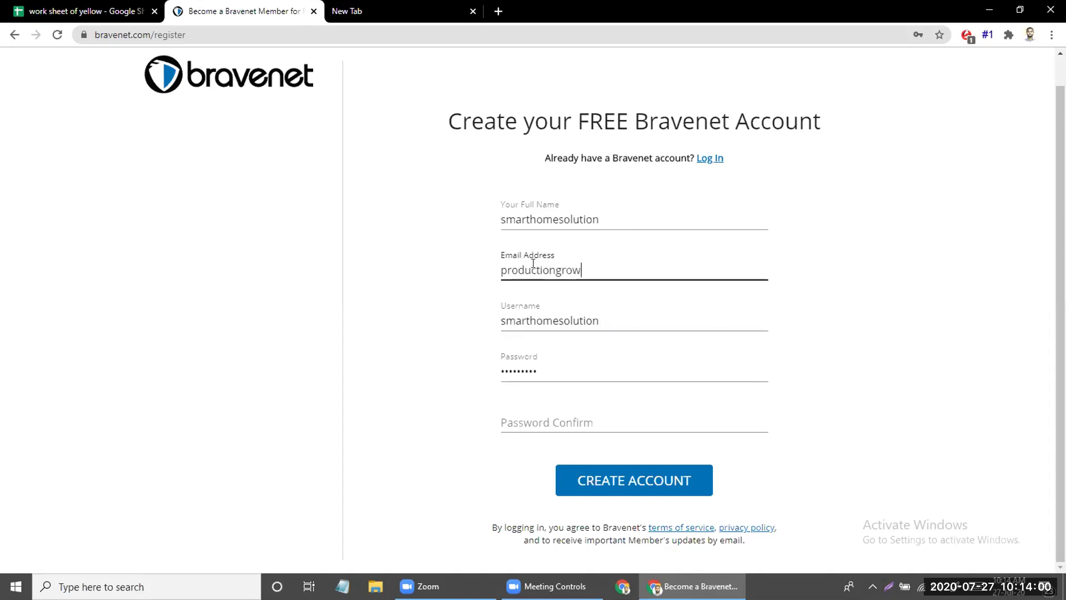
Step: Bring up the Google new-tab page
click(367, 12)
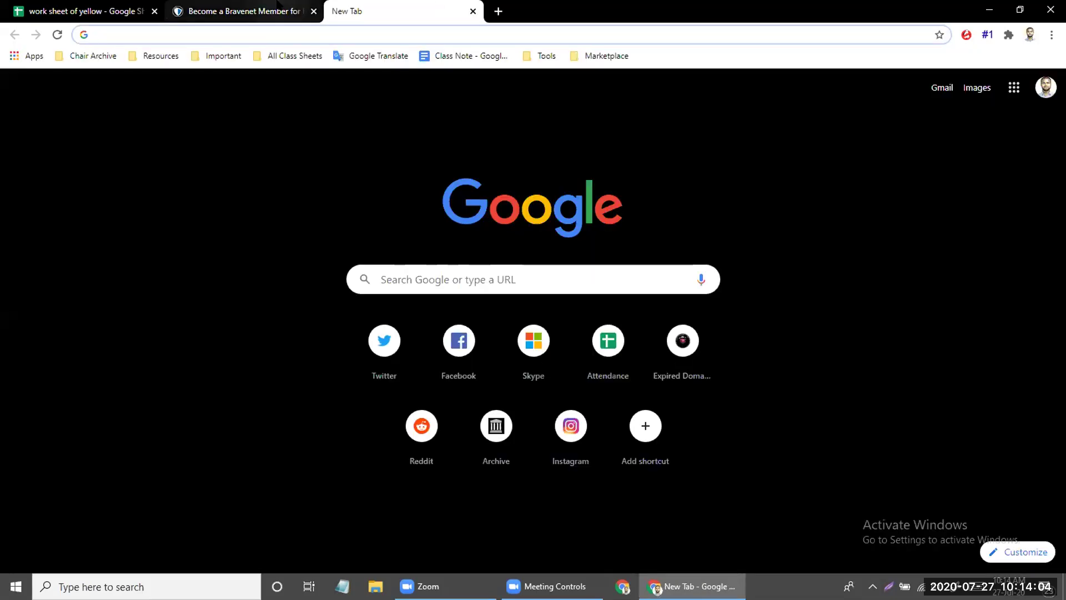
click(275, 8)
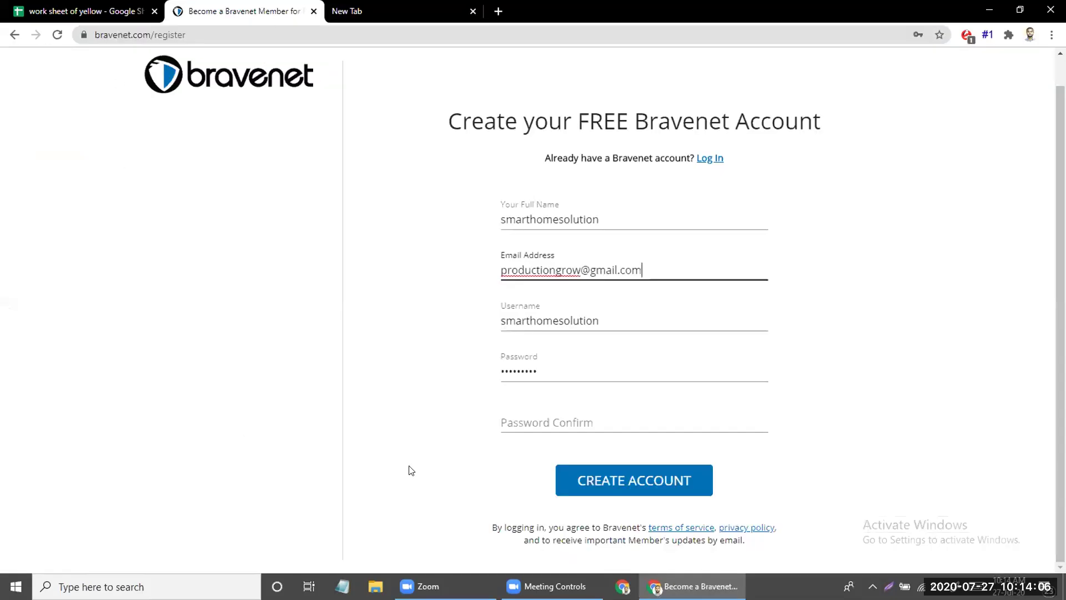
click(377, 8)
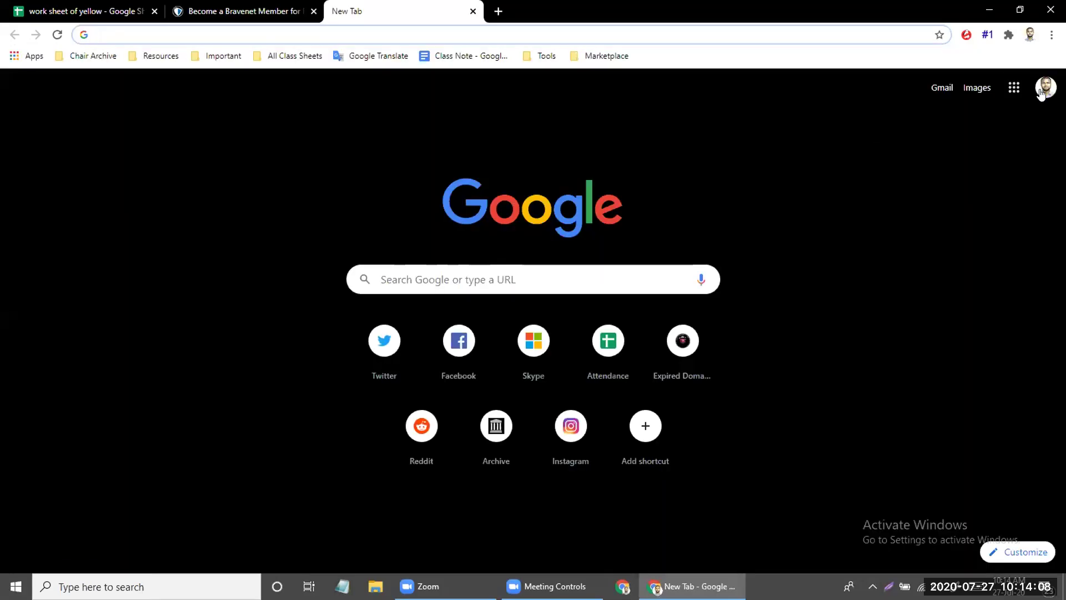
Step: Add another Google account, using the email address from the Bravenet form
click(1042, 92)
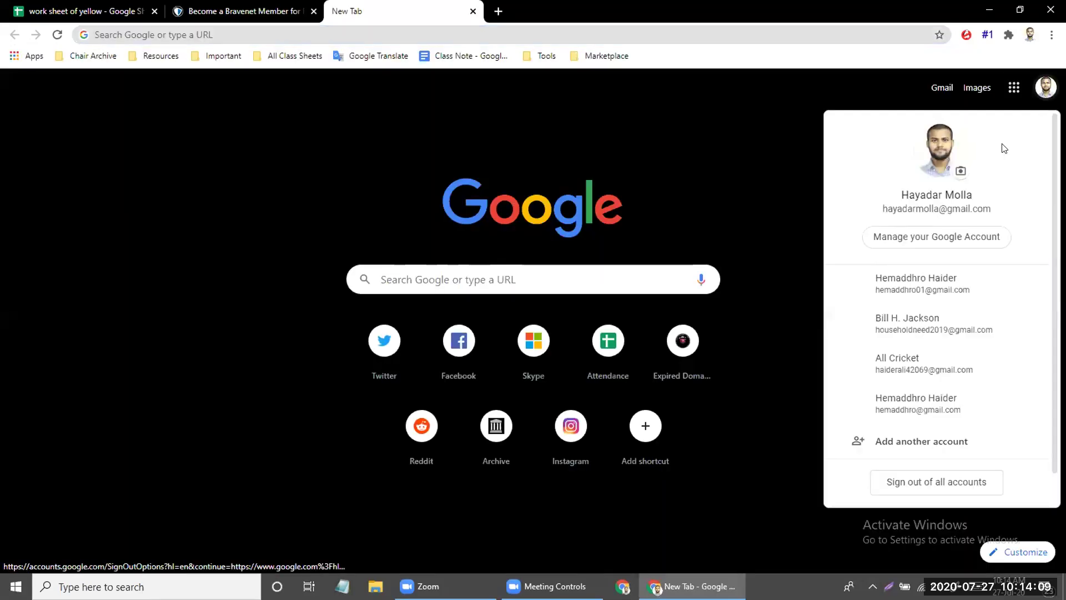
click(884, 443)
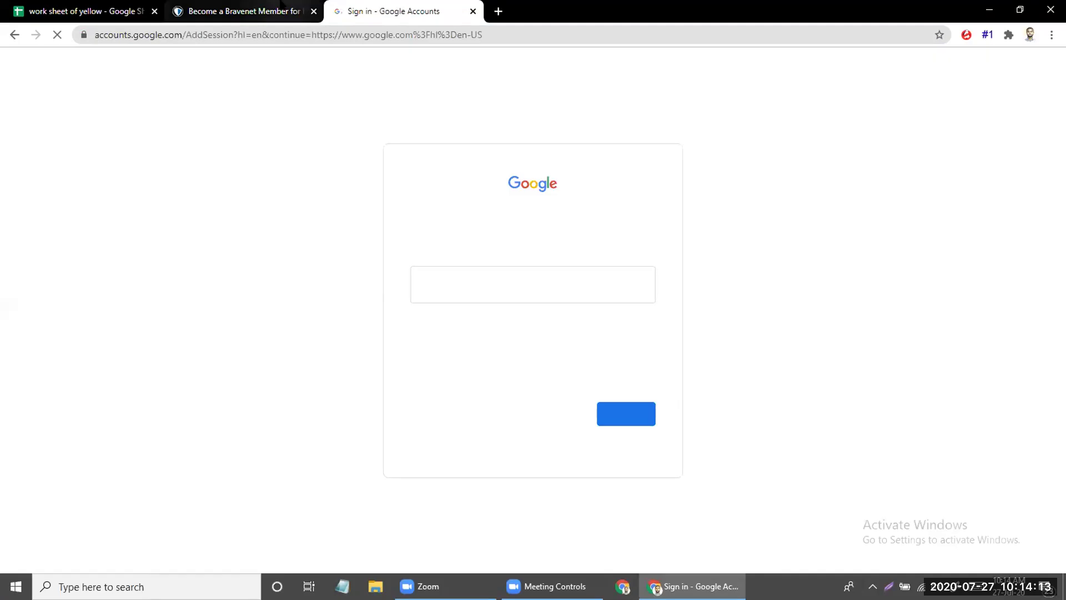
click(245, 11)
drag(676, 269, 471, 269)
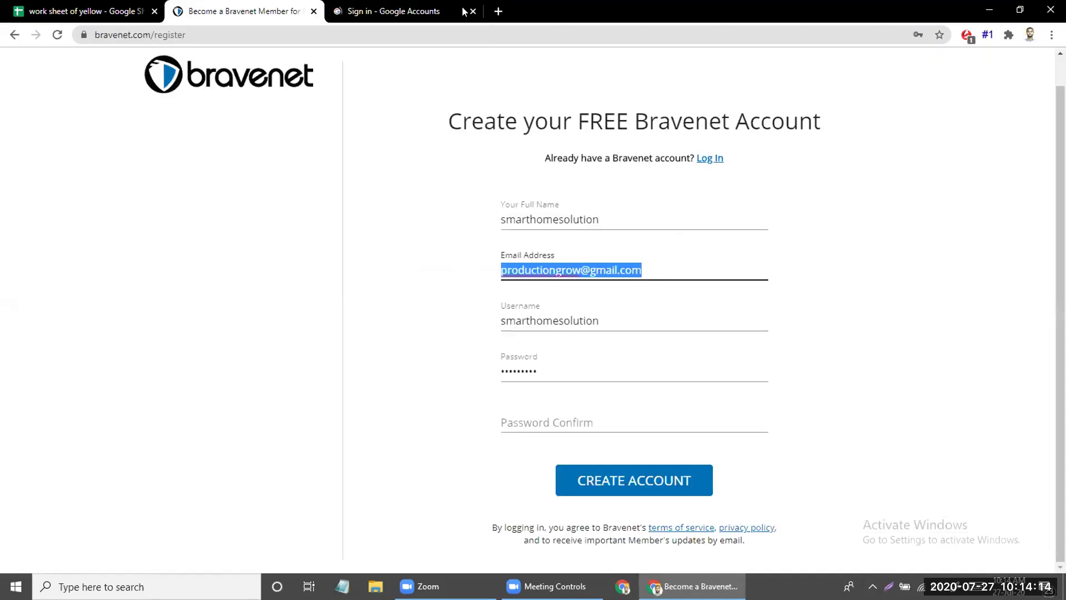
click(400, 11)
click(628, 415)
Step: Enter the account password to finish signing in, then launch Gmail
click(244, 11)
click(404, 11)
text(********)
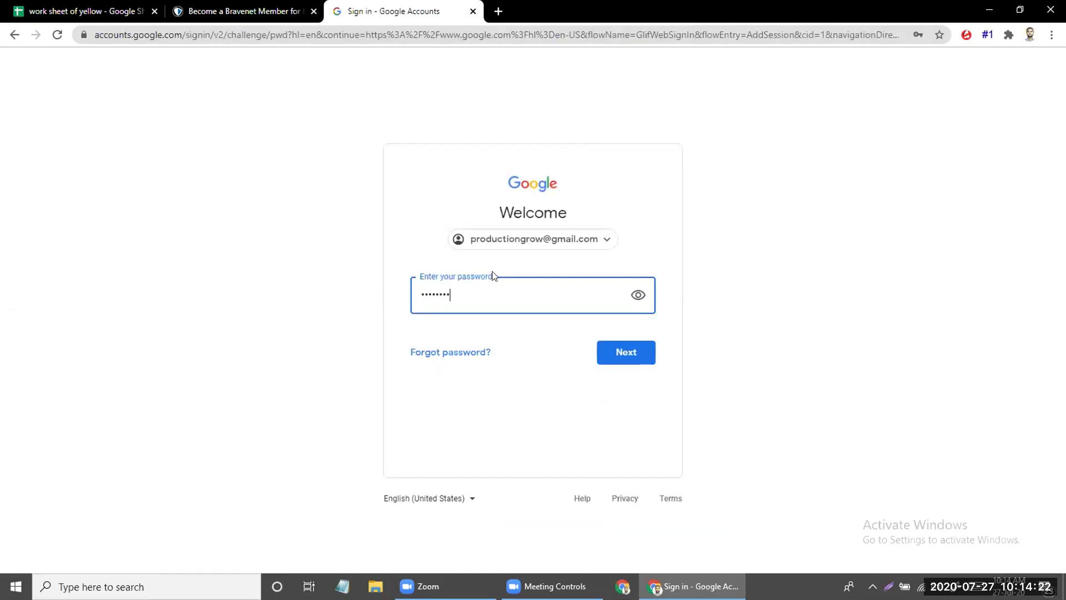
text(*)
key(Return)
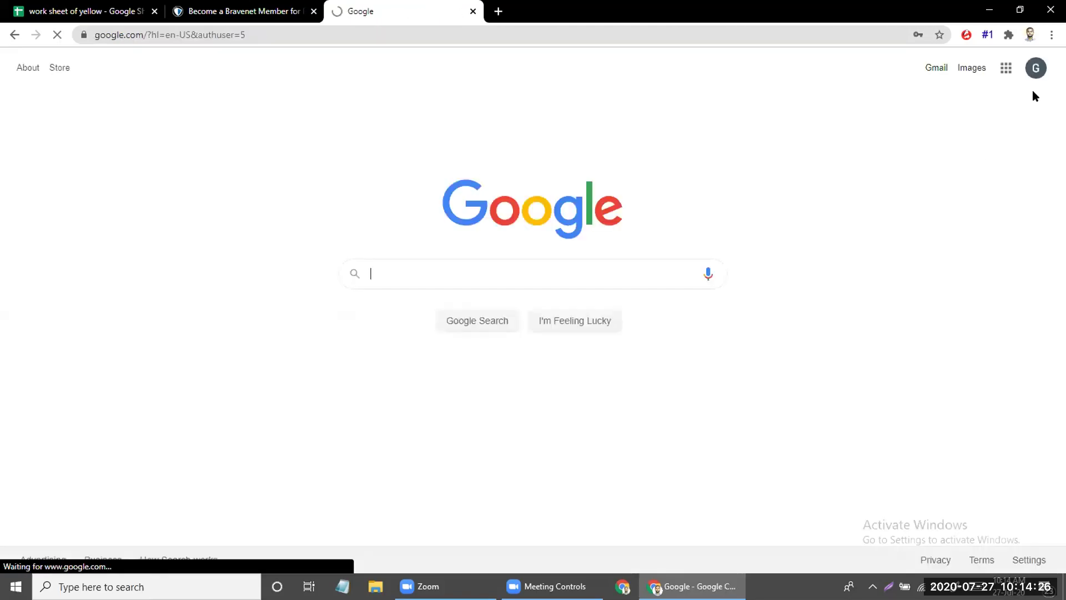
click(941, 56)
click(935, 69)
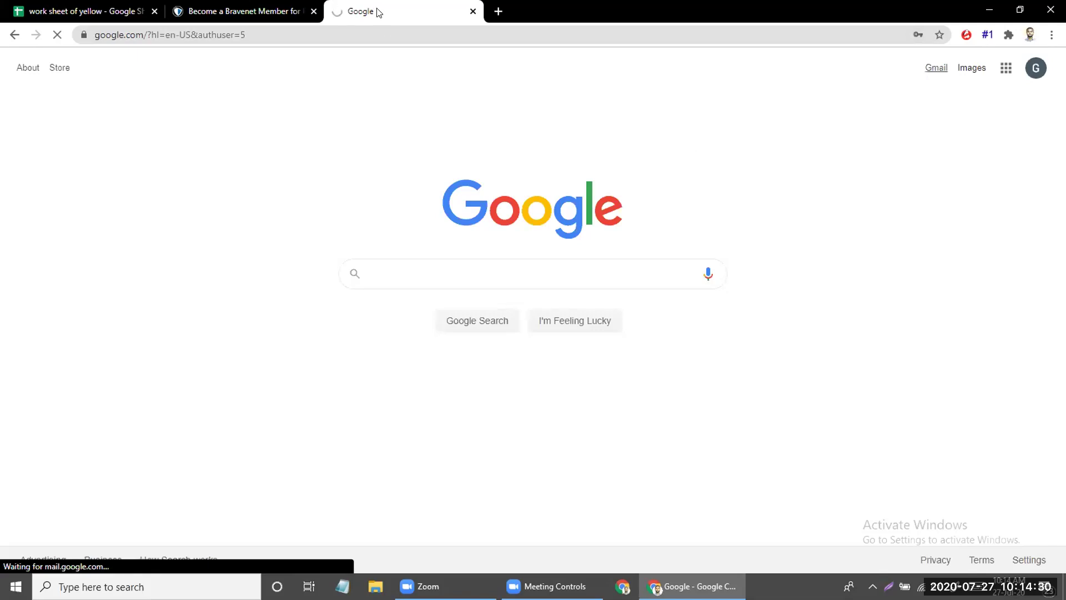
key(ctrl+shift+Tab)
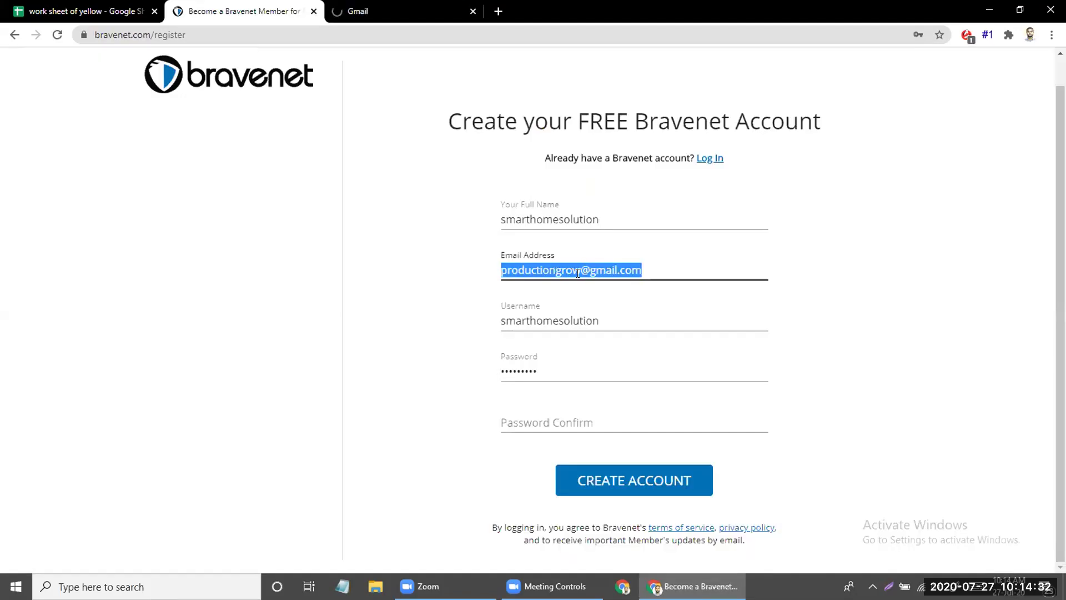
Step: Retype the password in Password Confirm and view the Gmail inbox
click(557, 413)
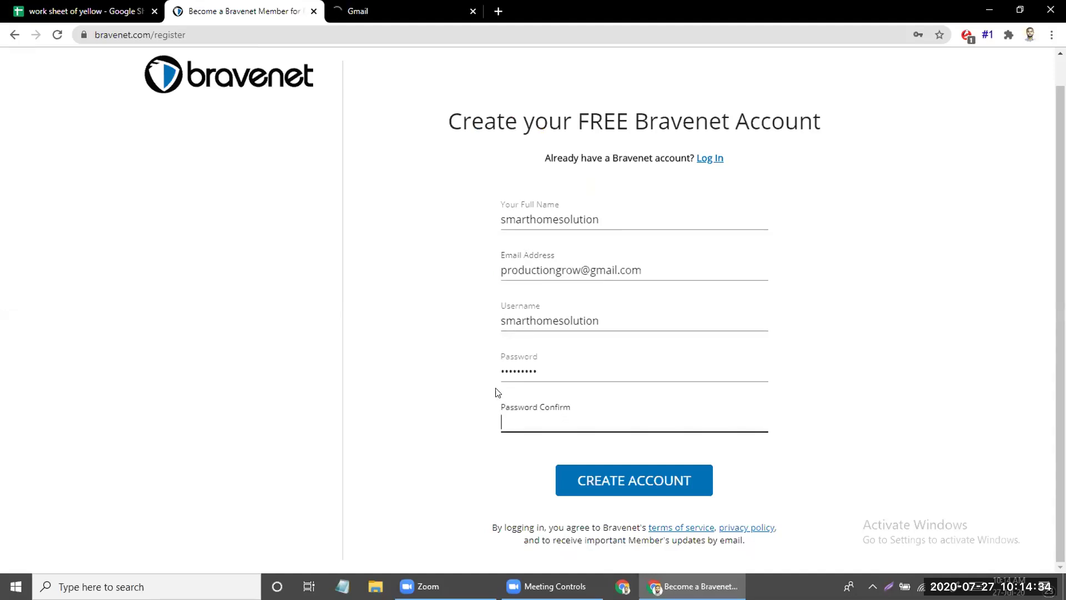
text(••••)
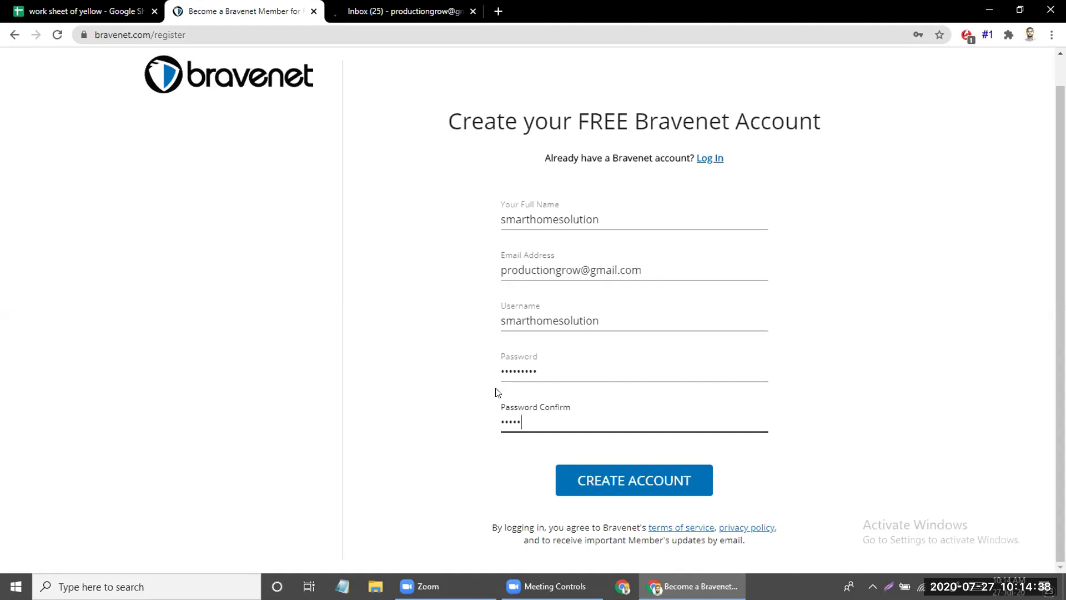
click(453, 9)
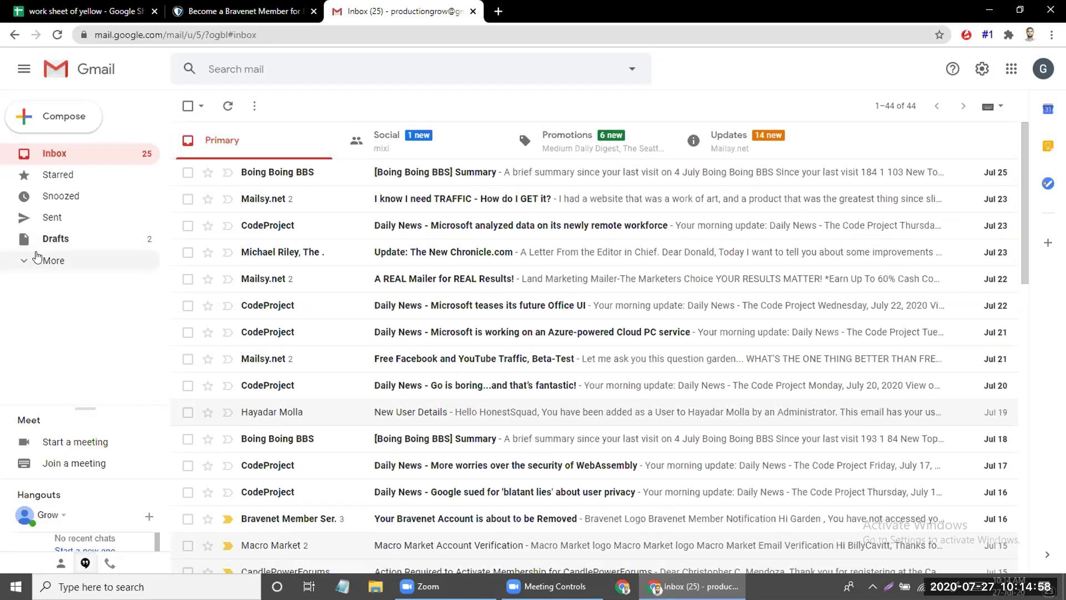
click(82, 263)
scroll(83, 266, down, 2)
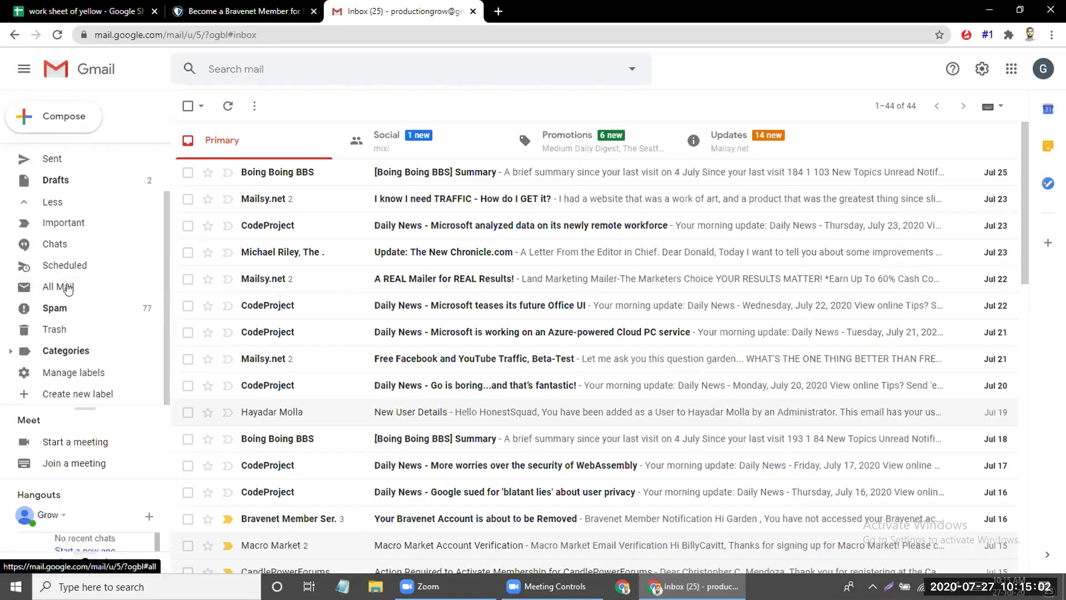
click(67, 288)
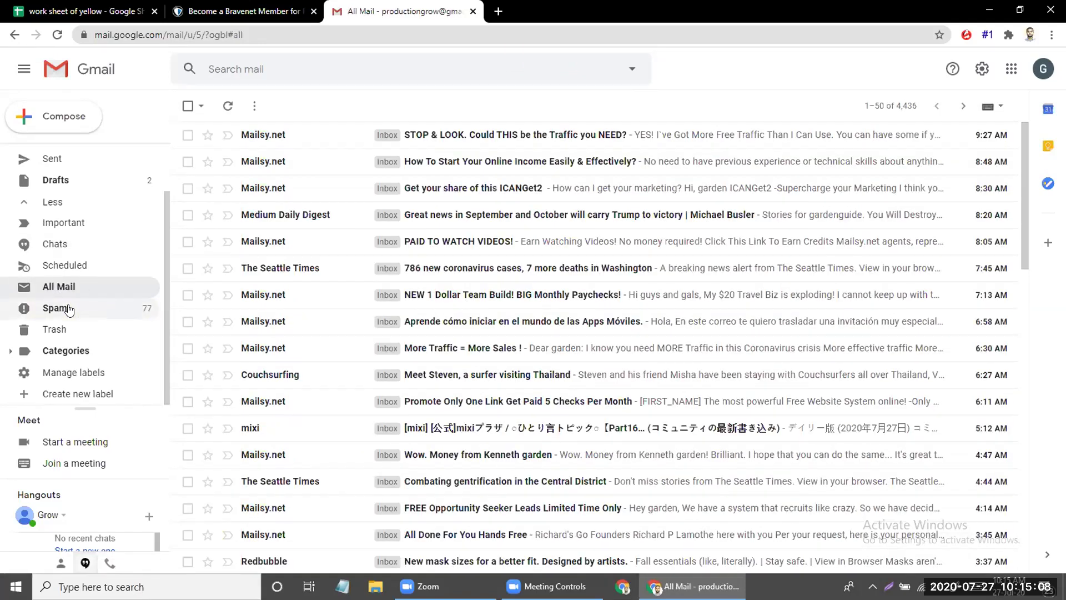
click(69, 308)
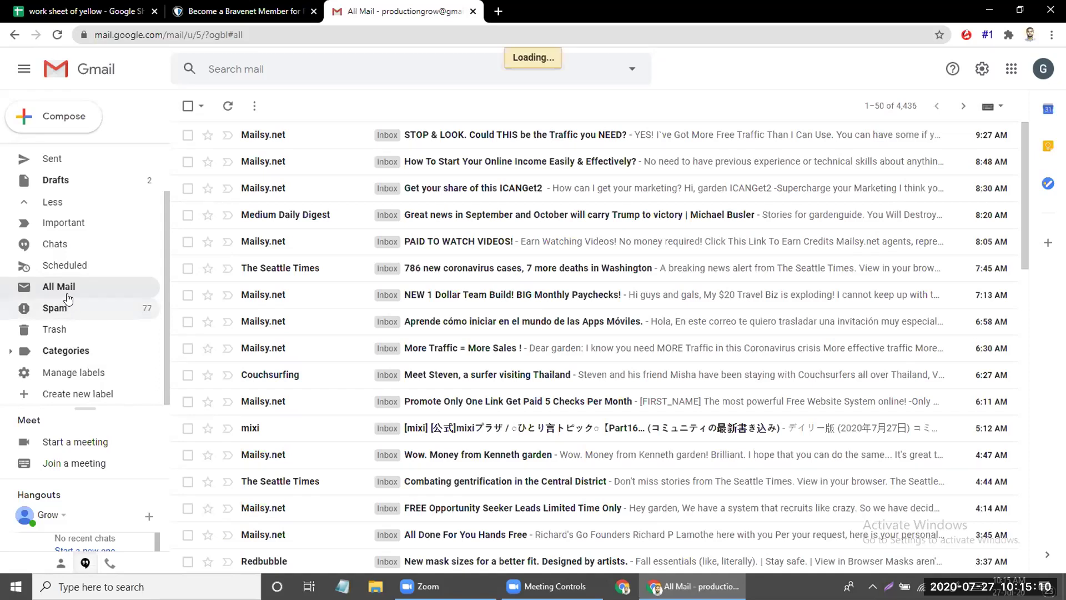
scroll(88, 197, up, 2)
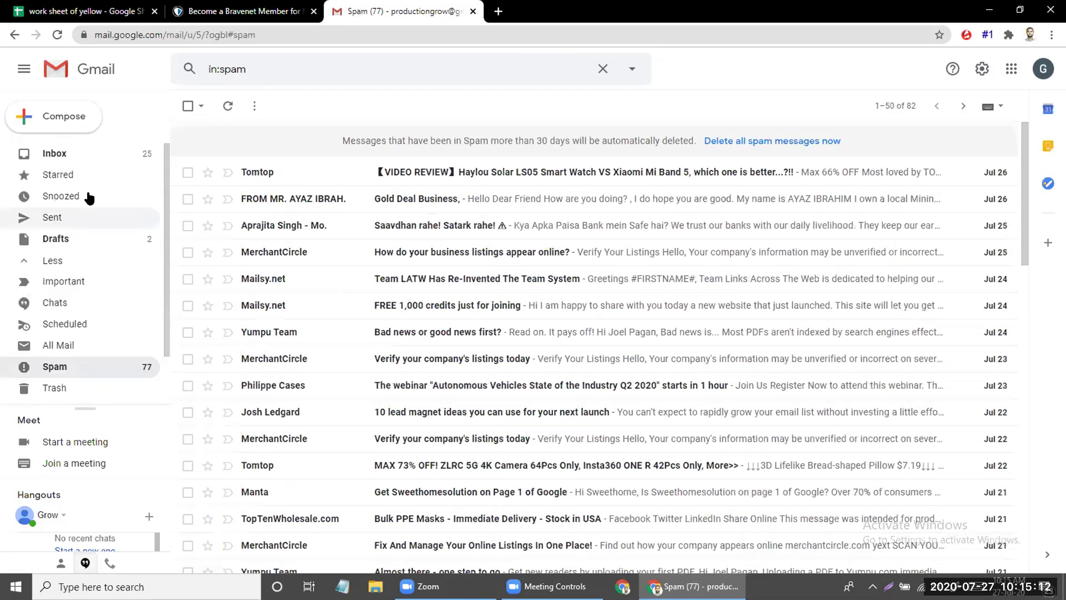
click(52, 157)
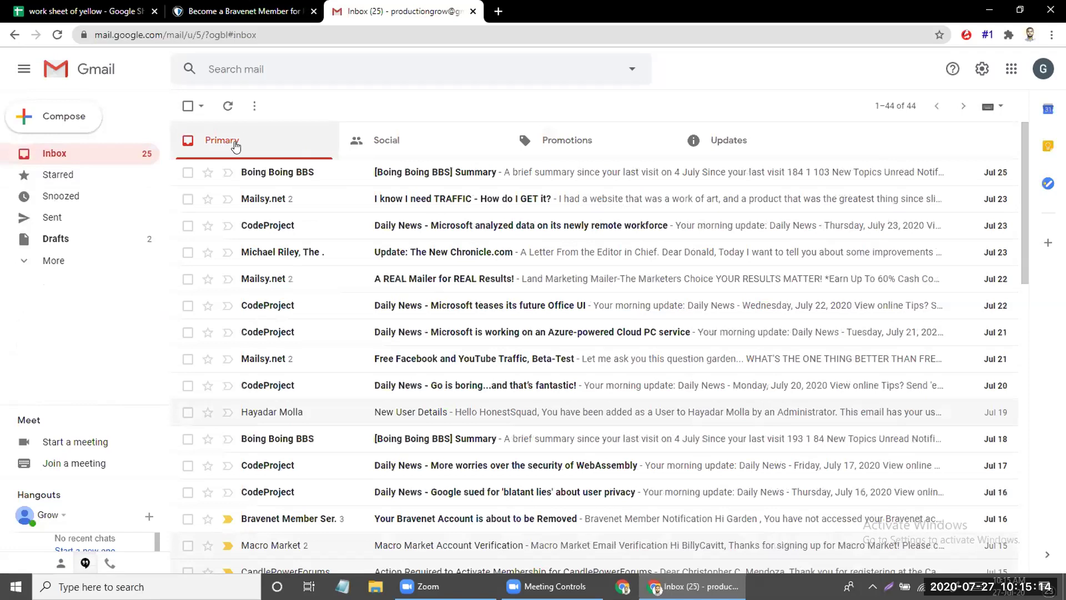
click(553, 143)
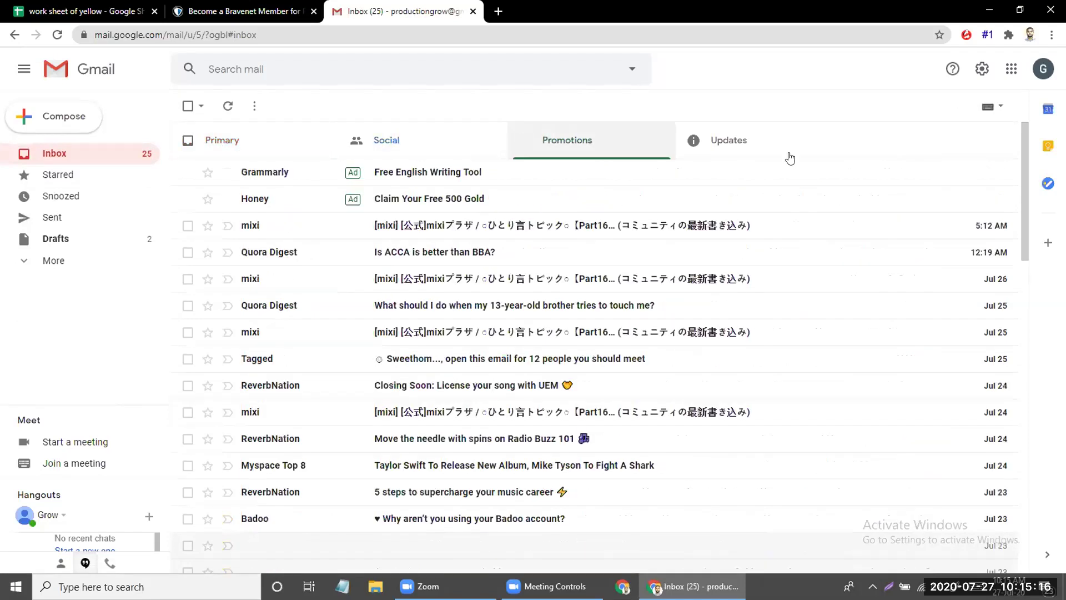
click(773, 154)
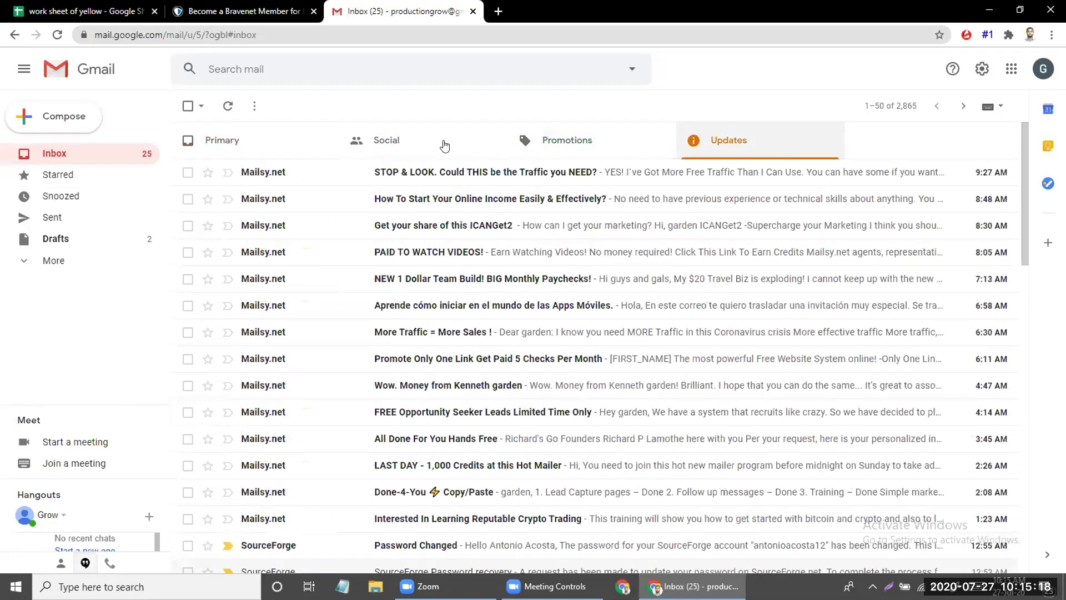
click(52, 261)
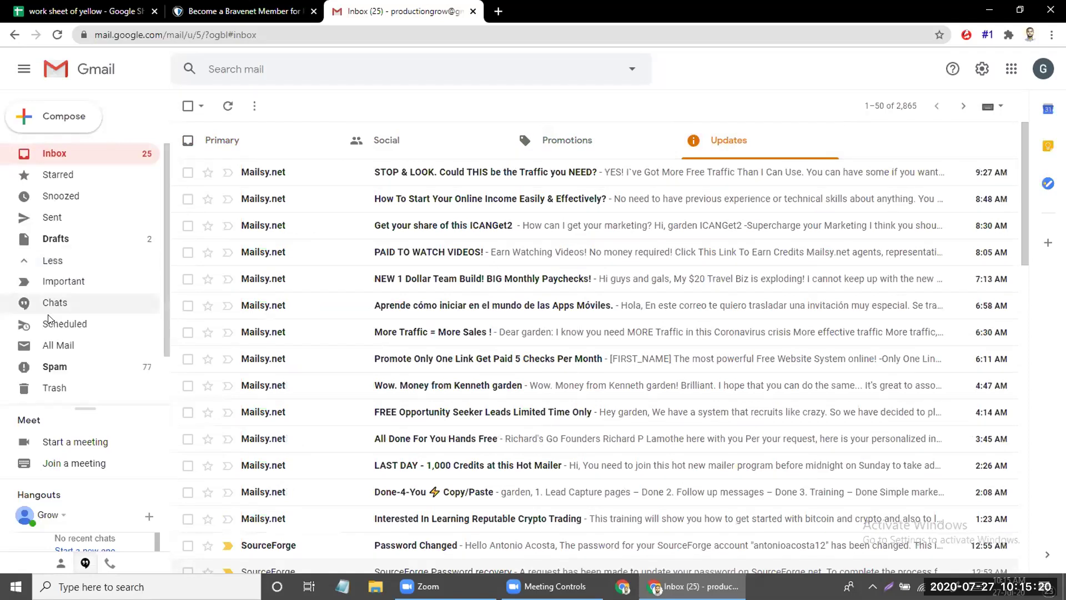
scroll(49, 319, down, 1)
click(72, 309)
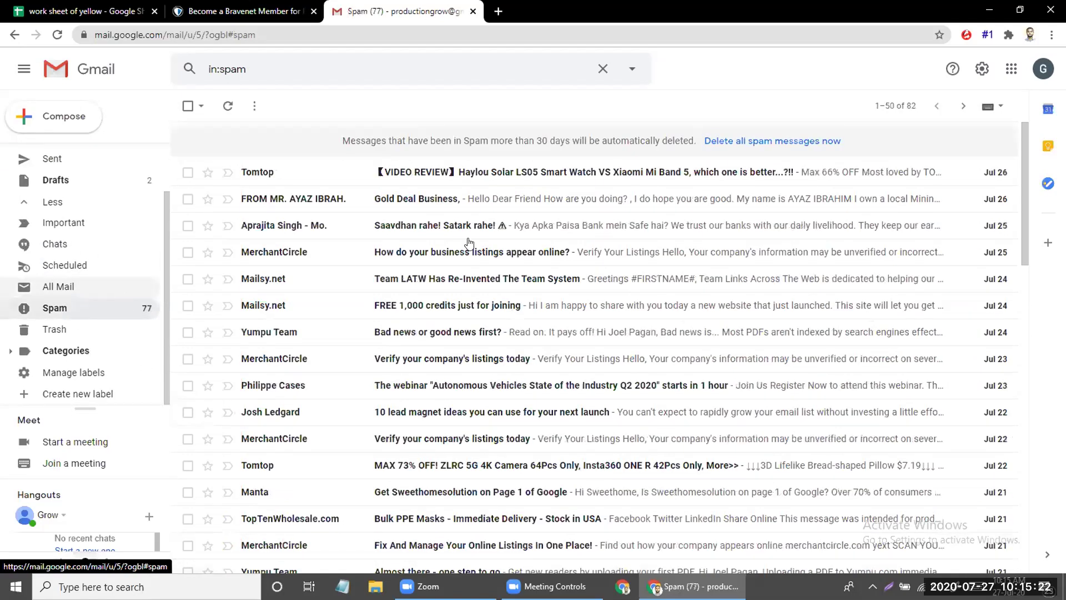
click(60, 288)
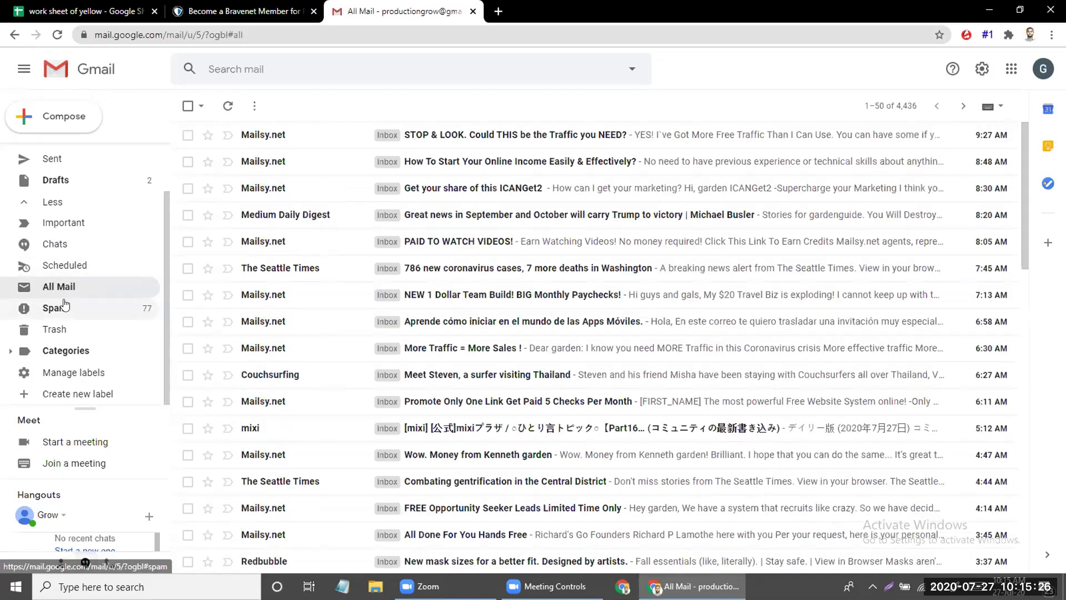
scroll(67, 305, up, 2)
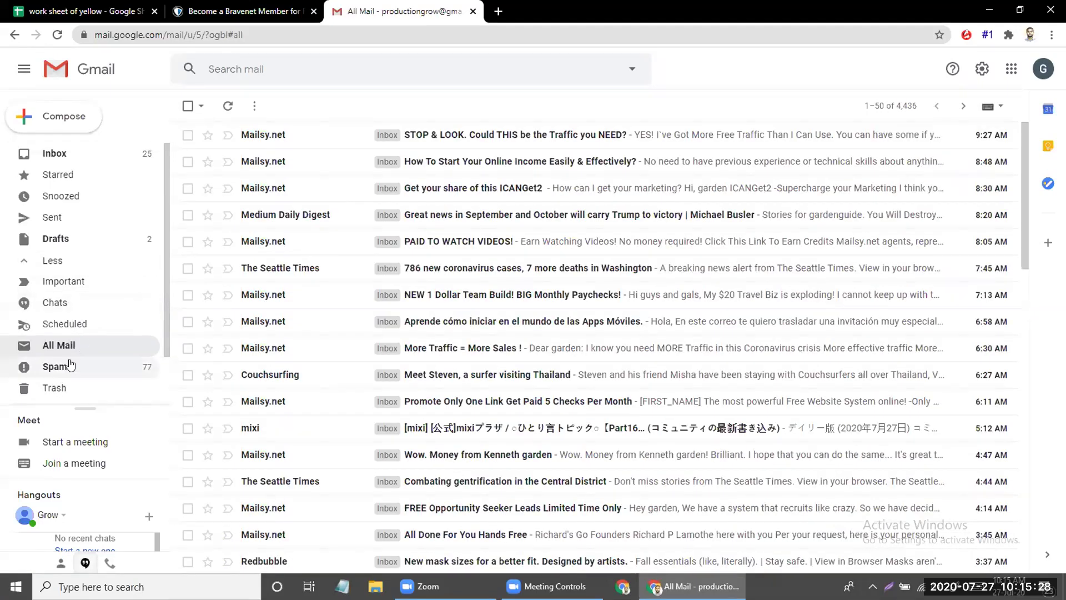
click(65, 153)
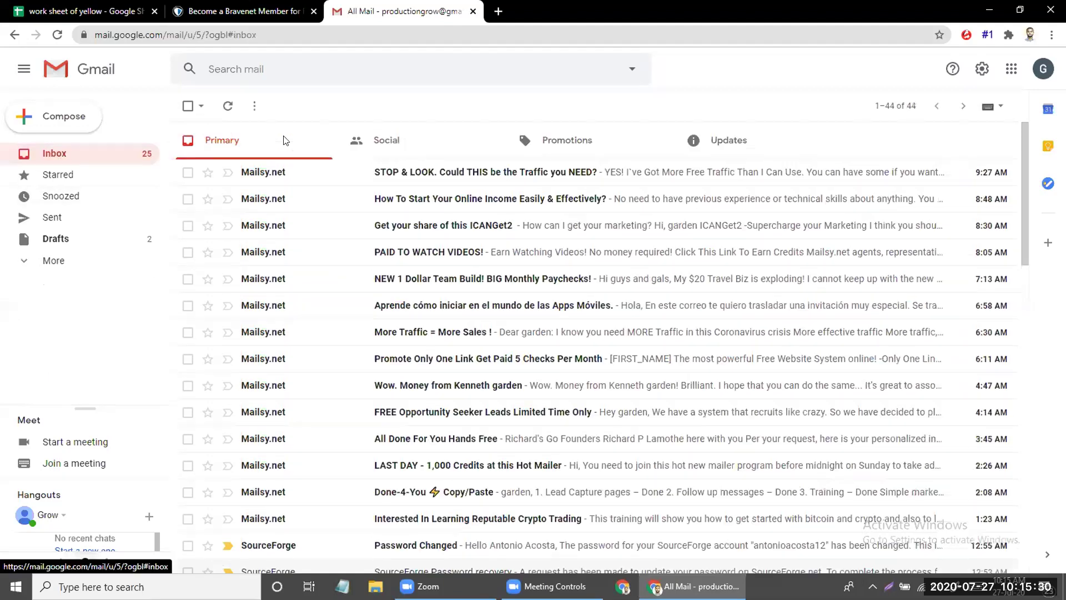